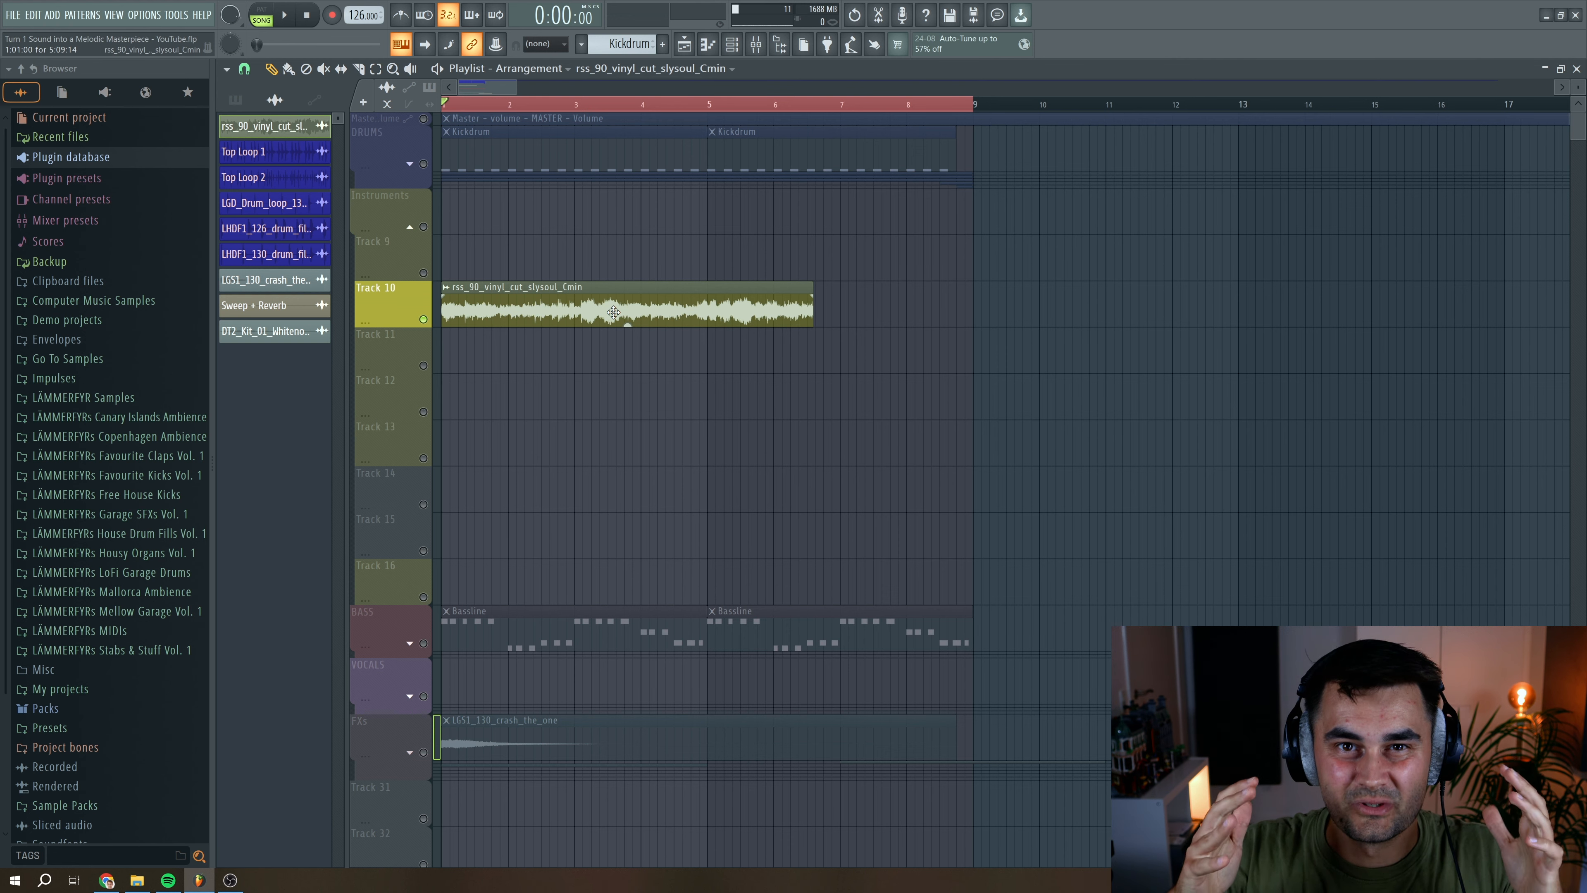
# Play back the rss_90_vinyl_cut_slysoul_Cmin sample on Track 10 to hear it before editing
pyautogui.moveTo(515, 86); pyautogui.dragTo(509, 86)
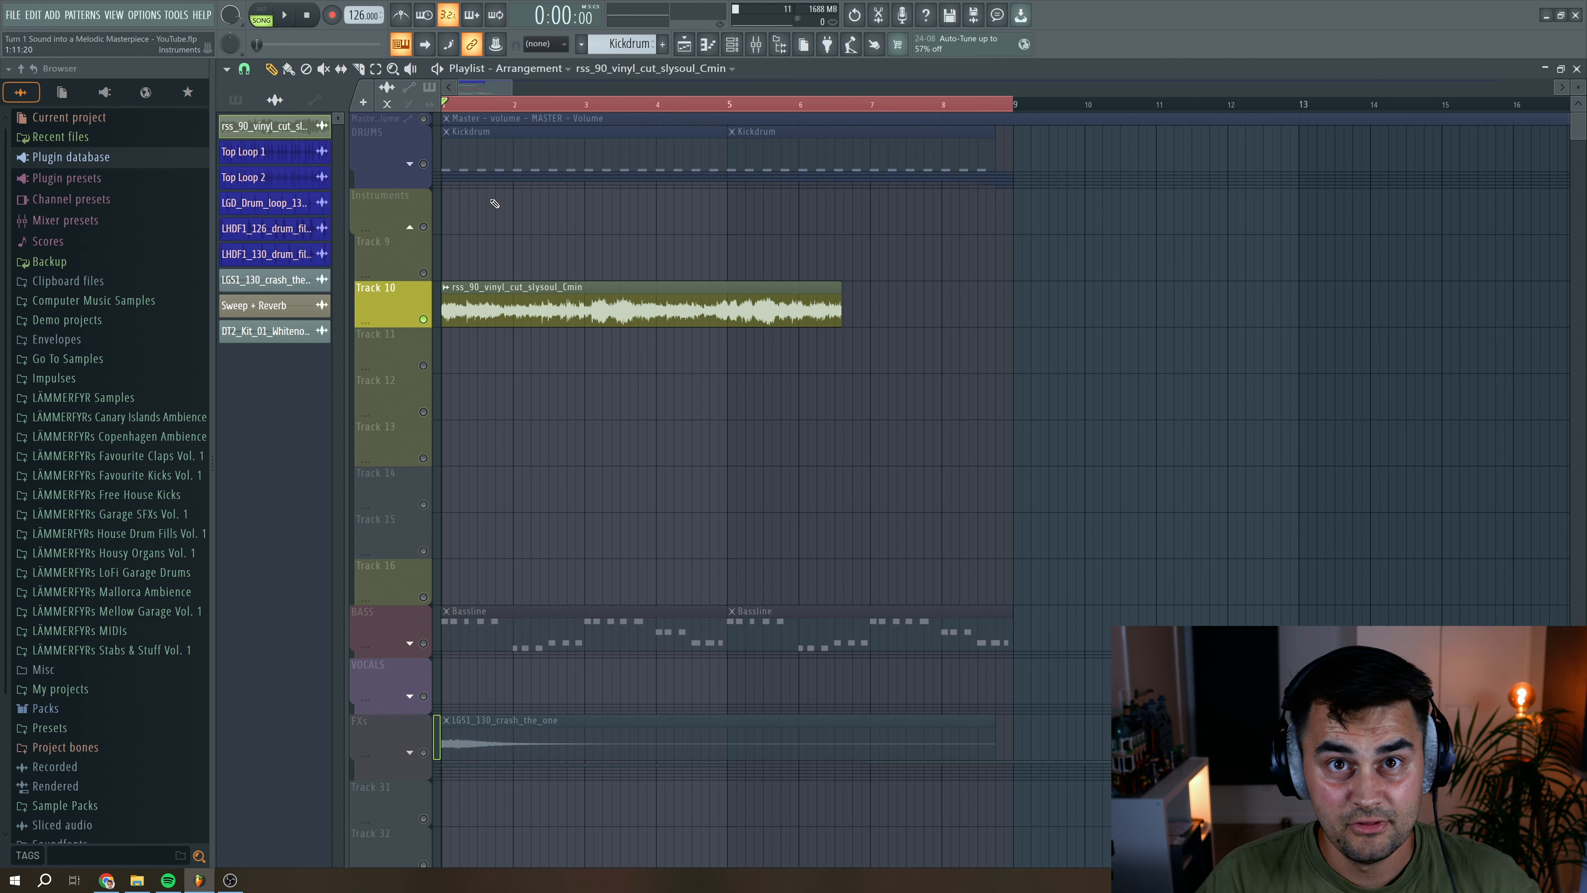
pyautogui.press('space')
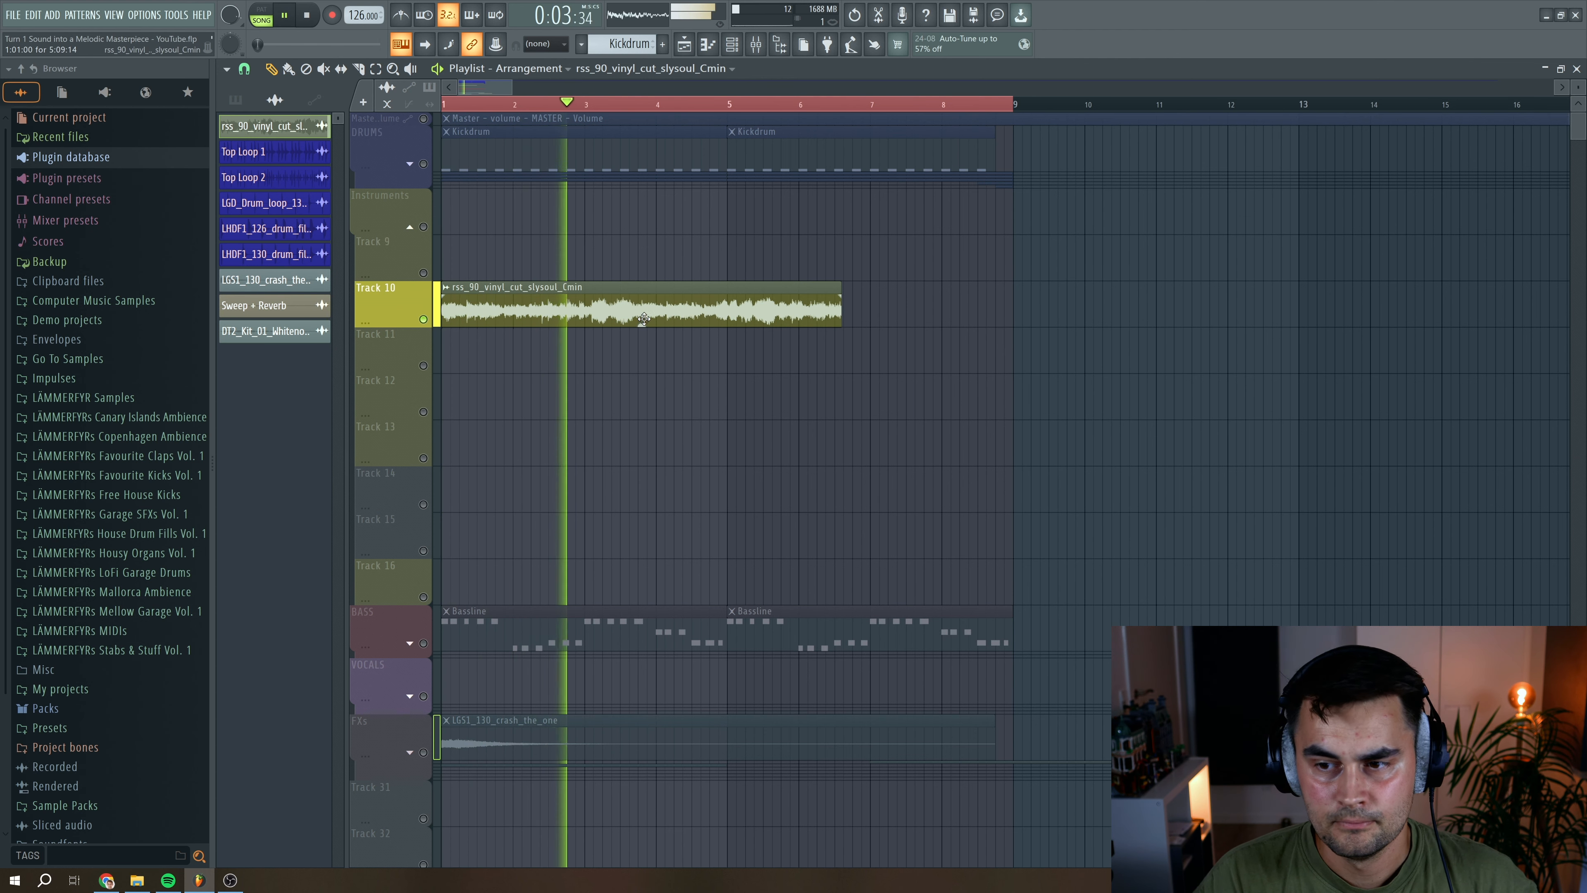
pyautogui.press('space')
# Time-stretch the vinyl sample to span eight bars and set its declicking mode to Generic (bleeding)
pyautogui.doubleClick(681, 307)
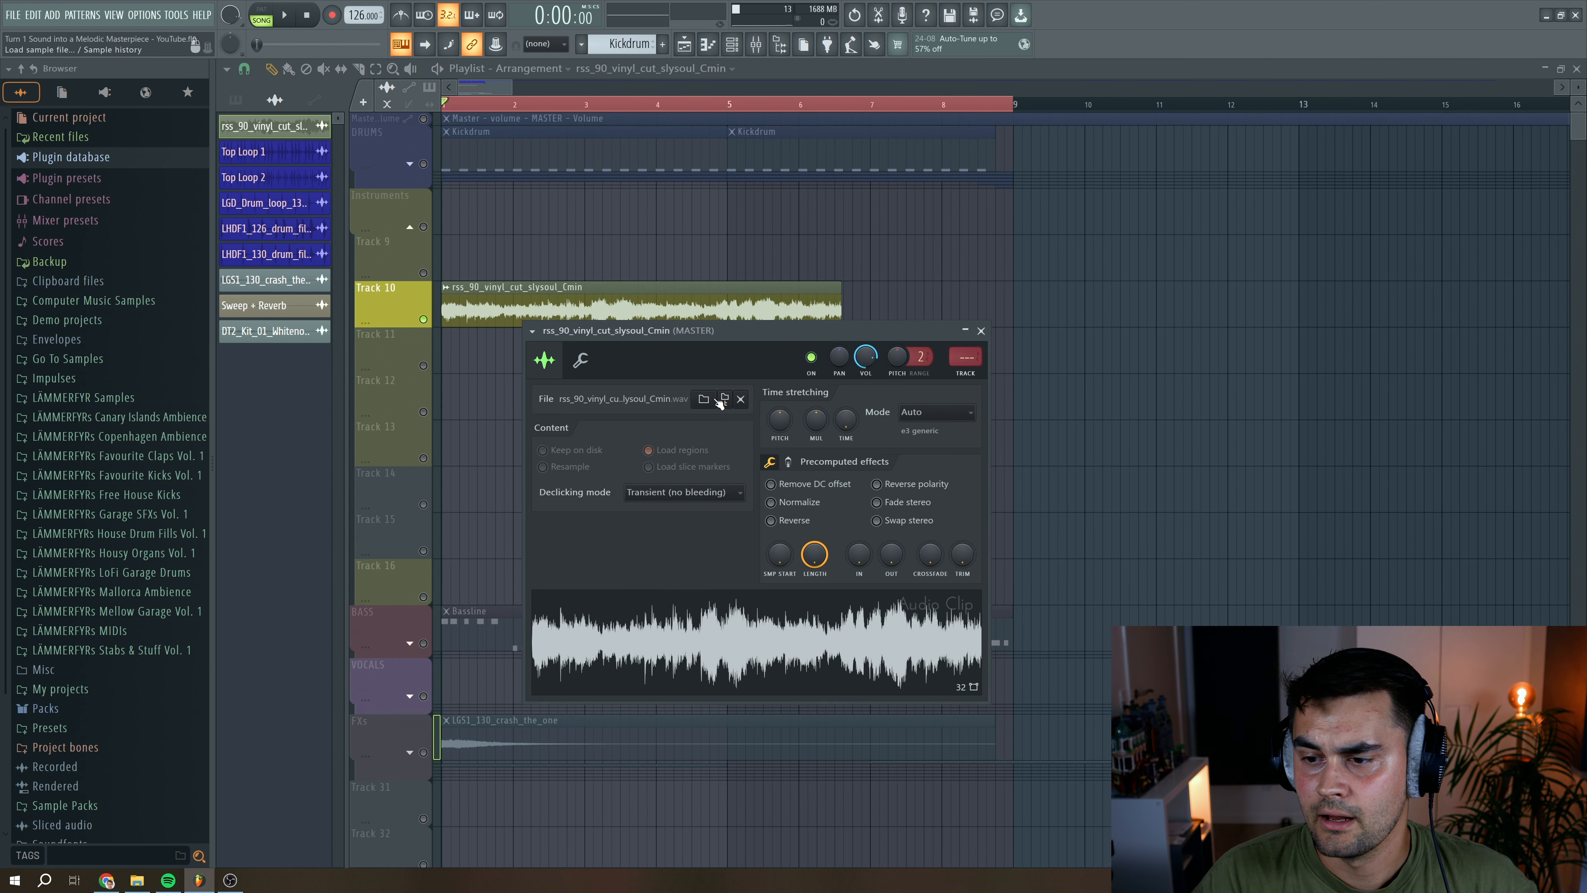
pyautogui.rightClick(841, 425)
pyautogui.click(875, 535)
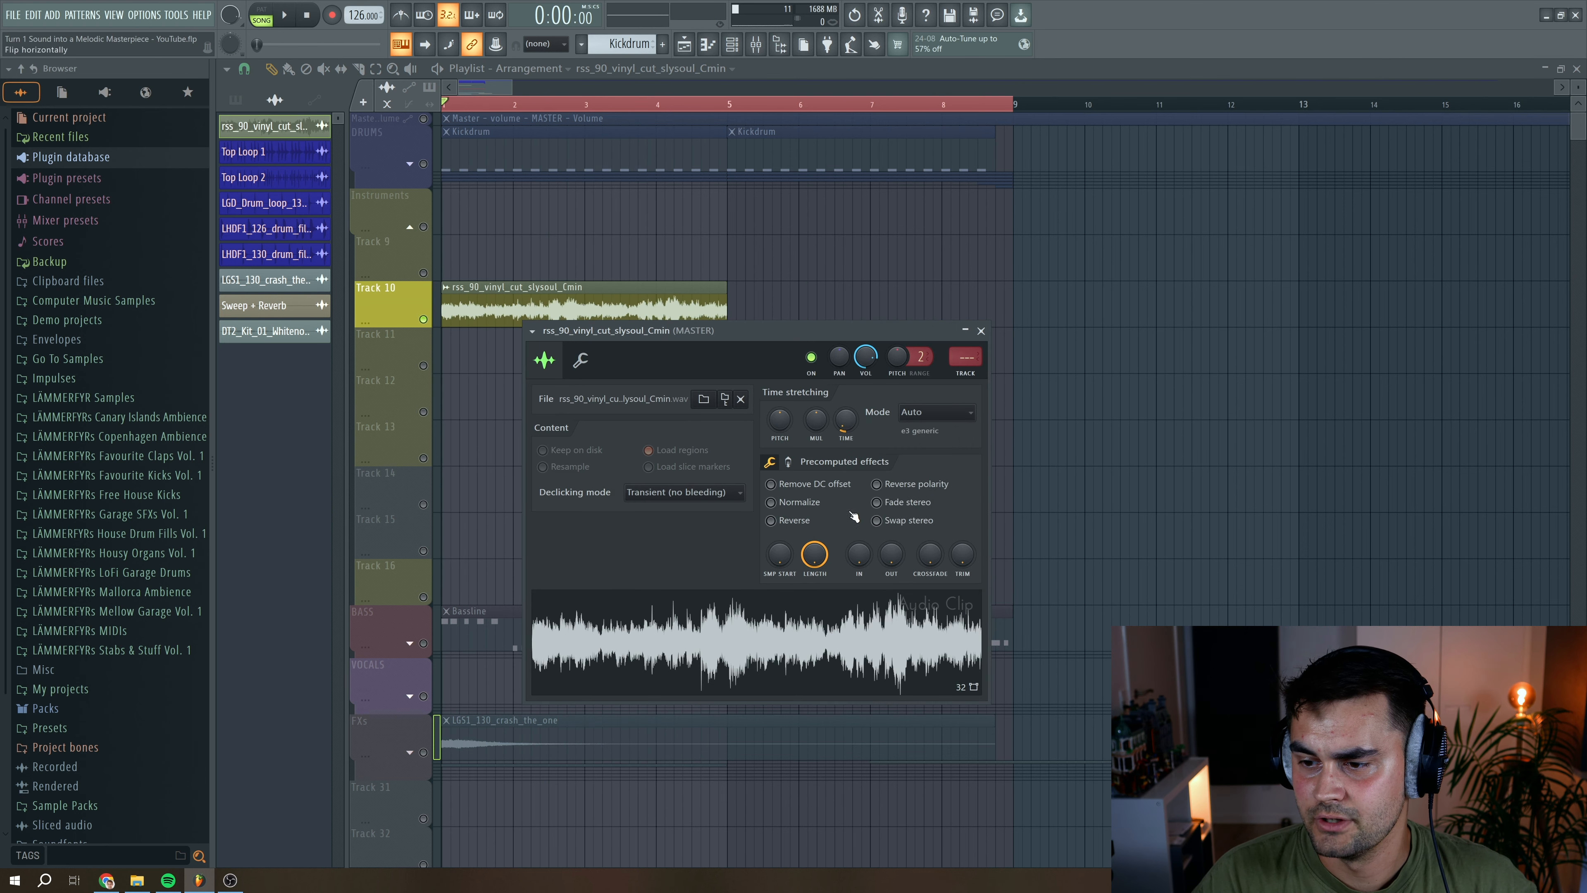
pyautogui.moveTo(845, 420); pyautogui.dragTo(845, 392)
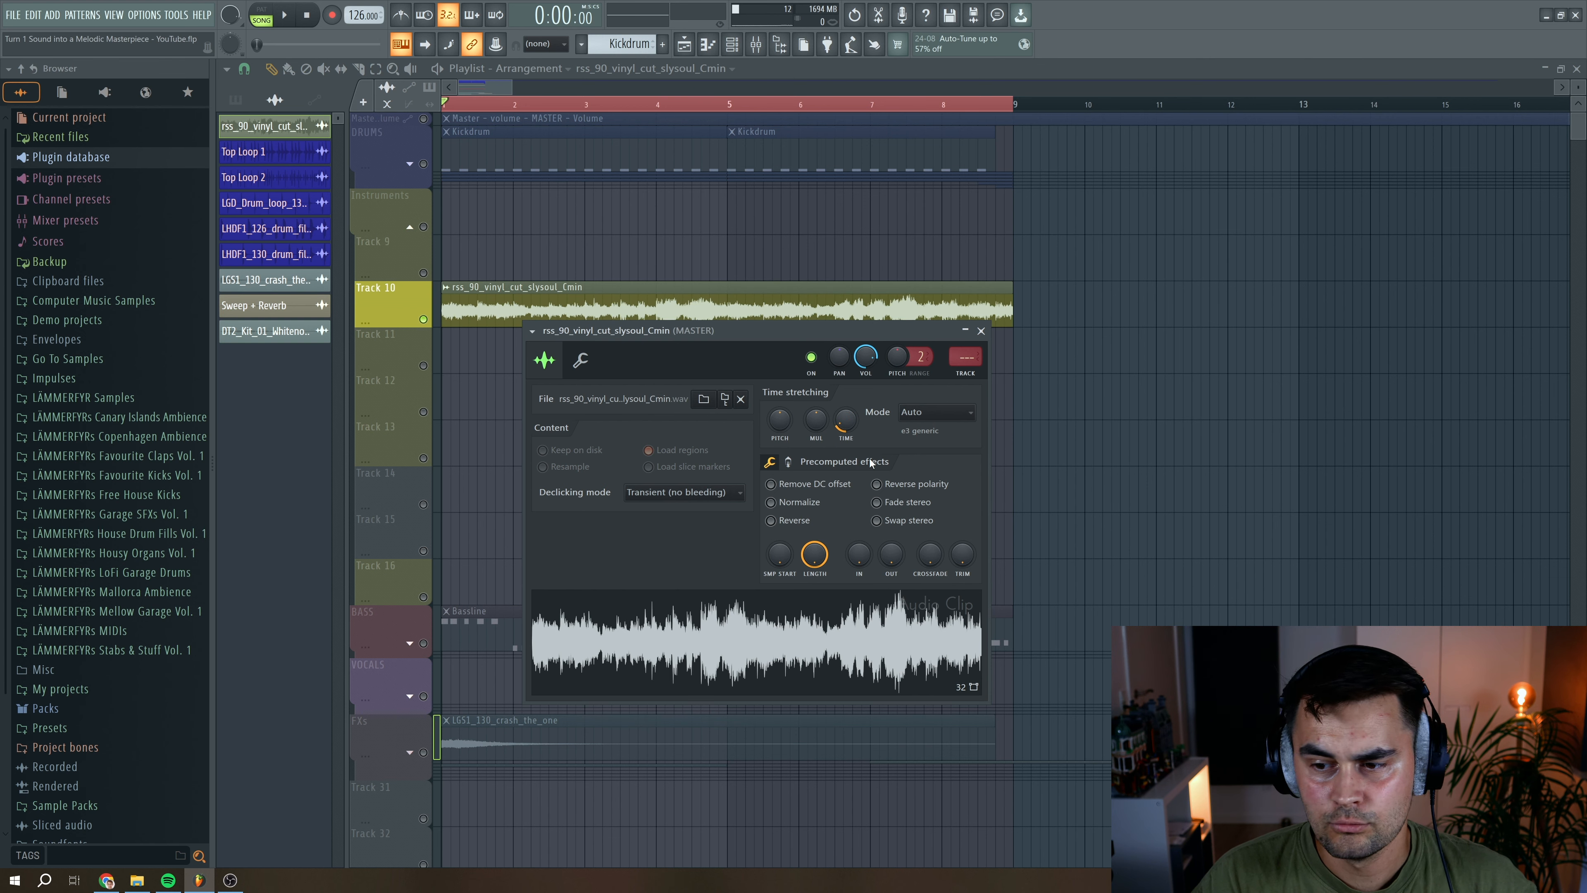
pyautogui.click(683, 492)
pyautogui.click(706, 539)
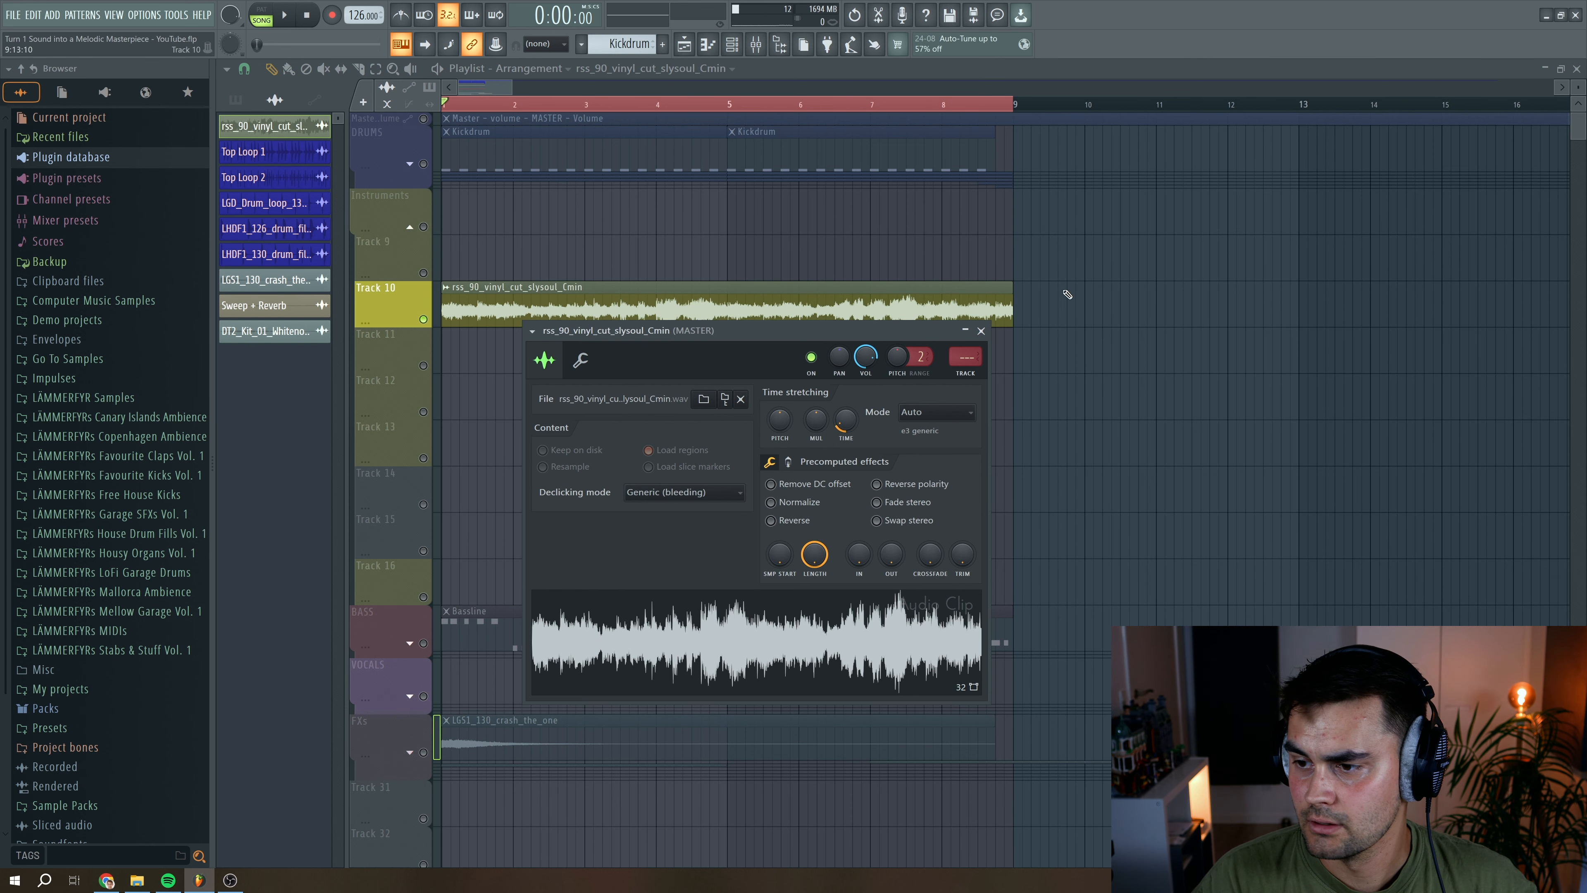
pyautogui.click(980, 331)
# Chop the stretched vinyl clip on Track 10 with a Complex chop preset and audition the slices
pyautogui.click(445, 287)
pyautogui.moveTo(482, 439)
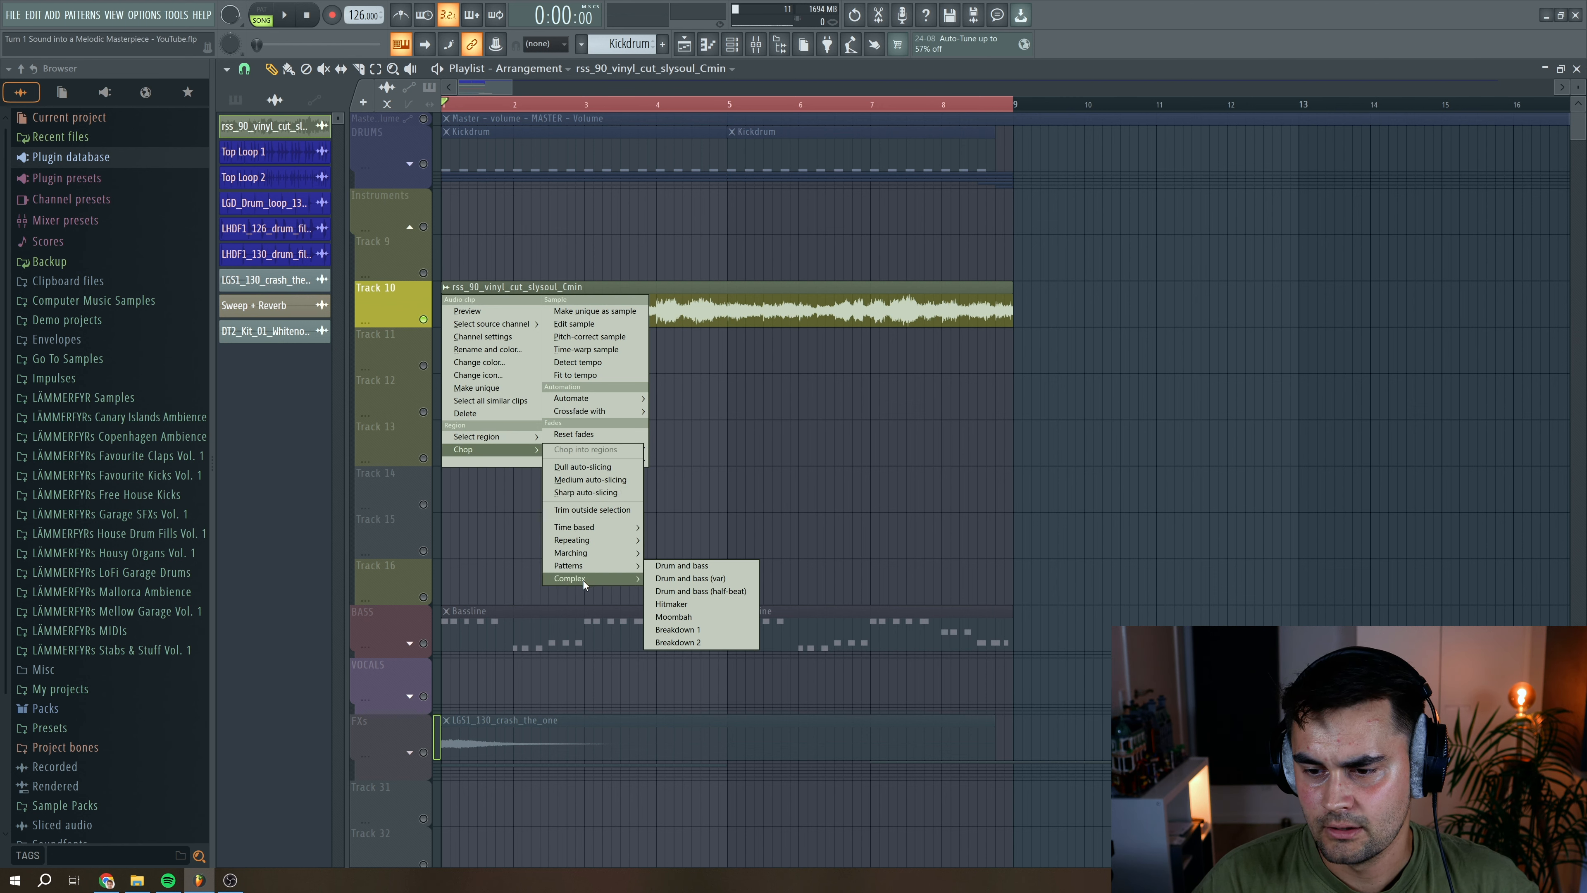
pyautogui.moveTo(625, 579)
pyautogui.click(677, 579)
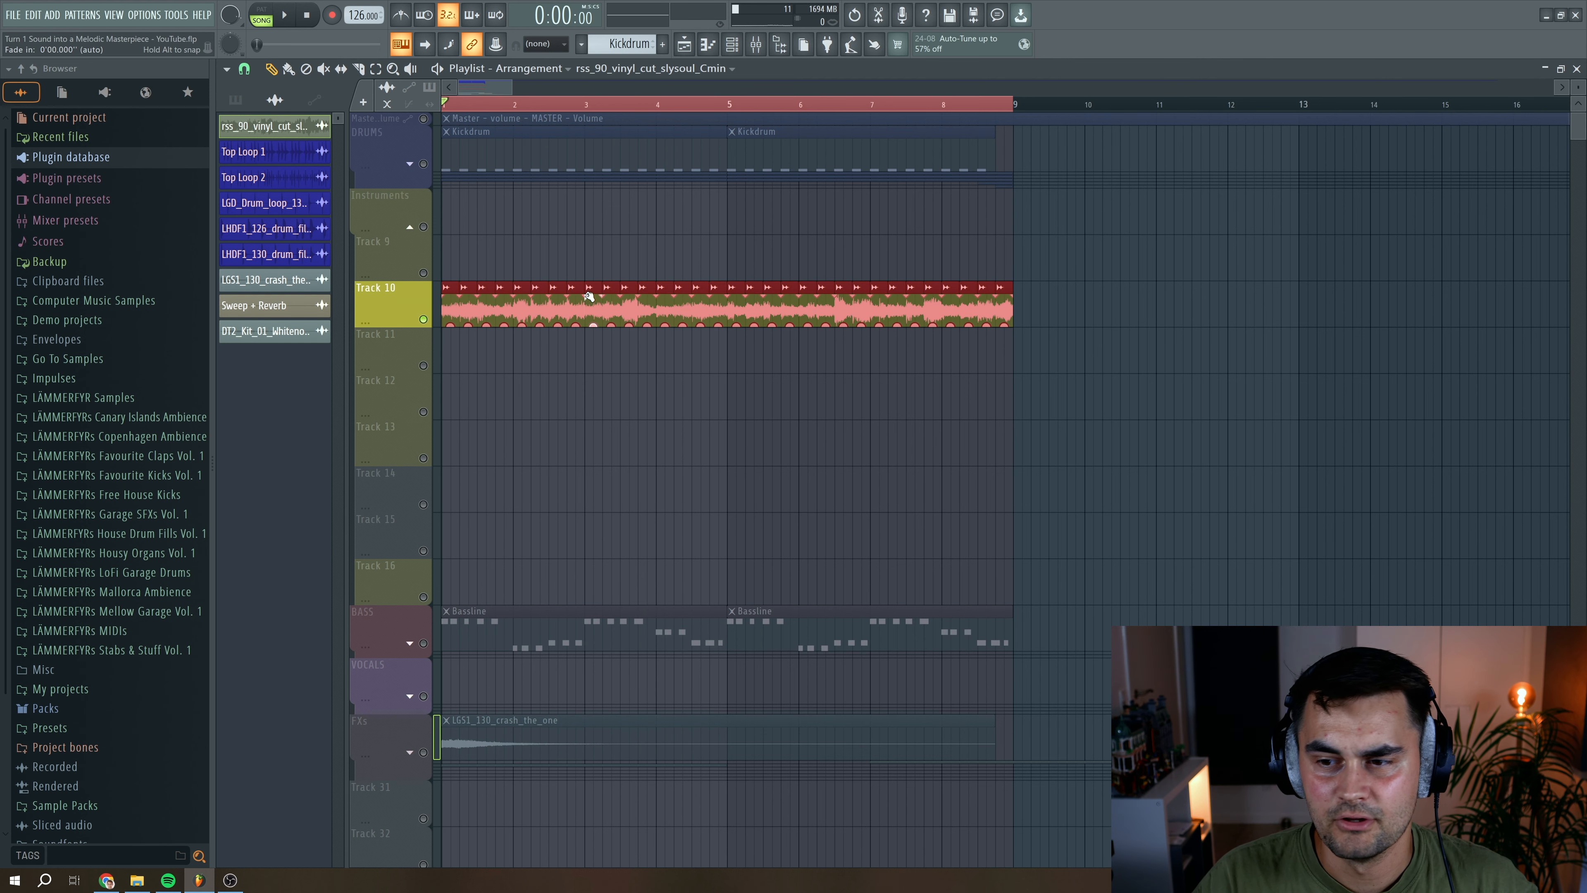
pyautogui.press('space')
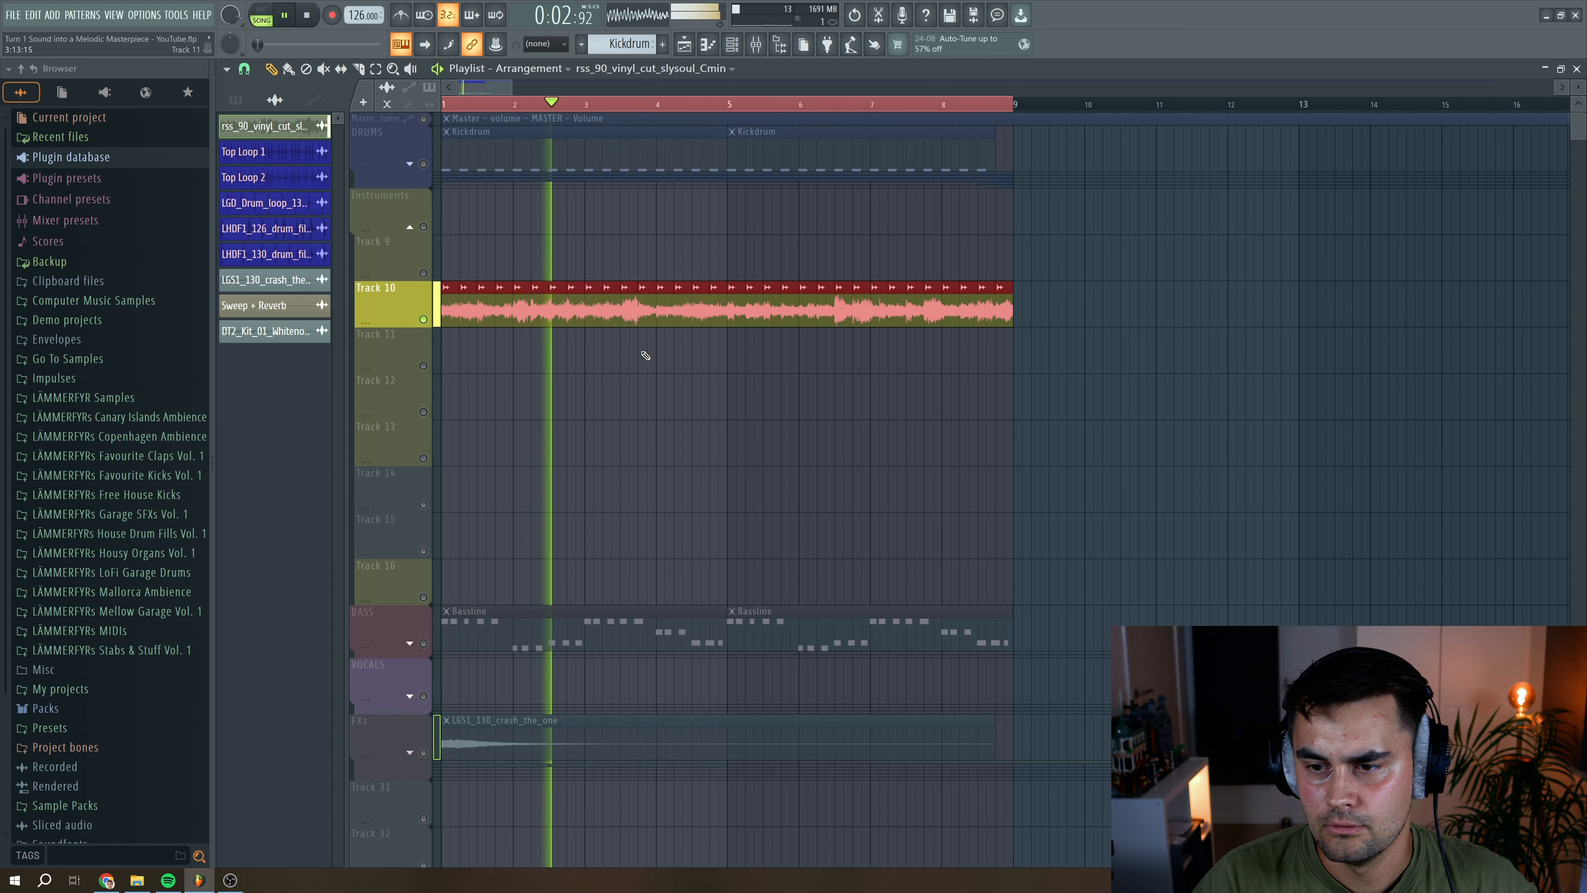
pyautogui.press('space')
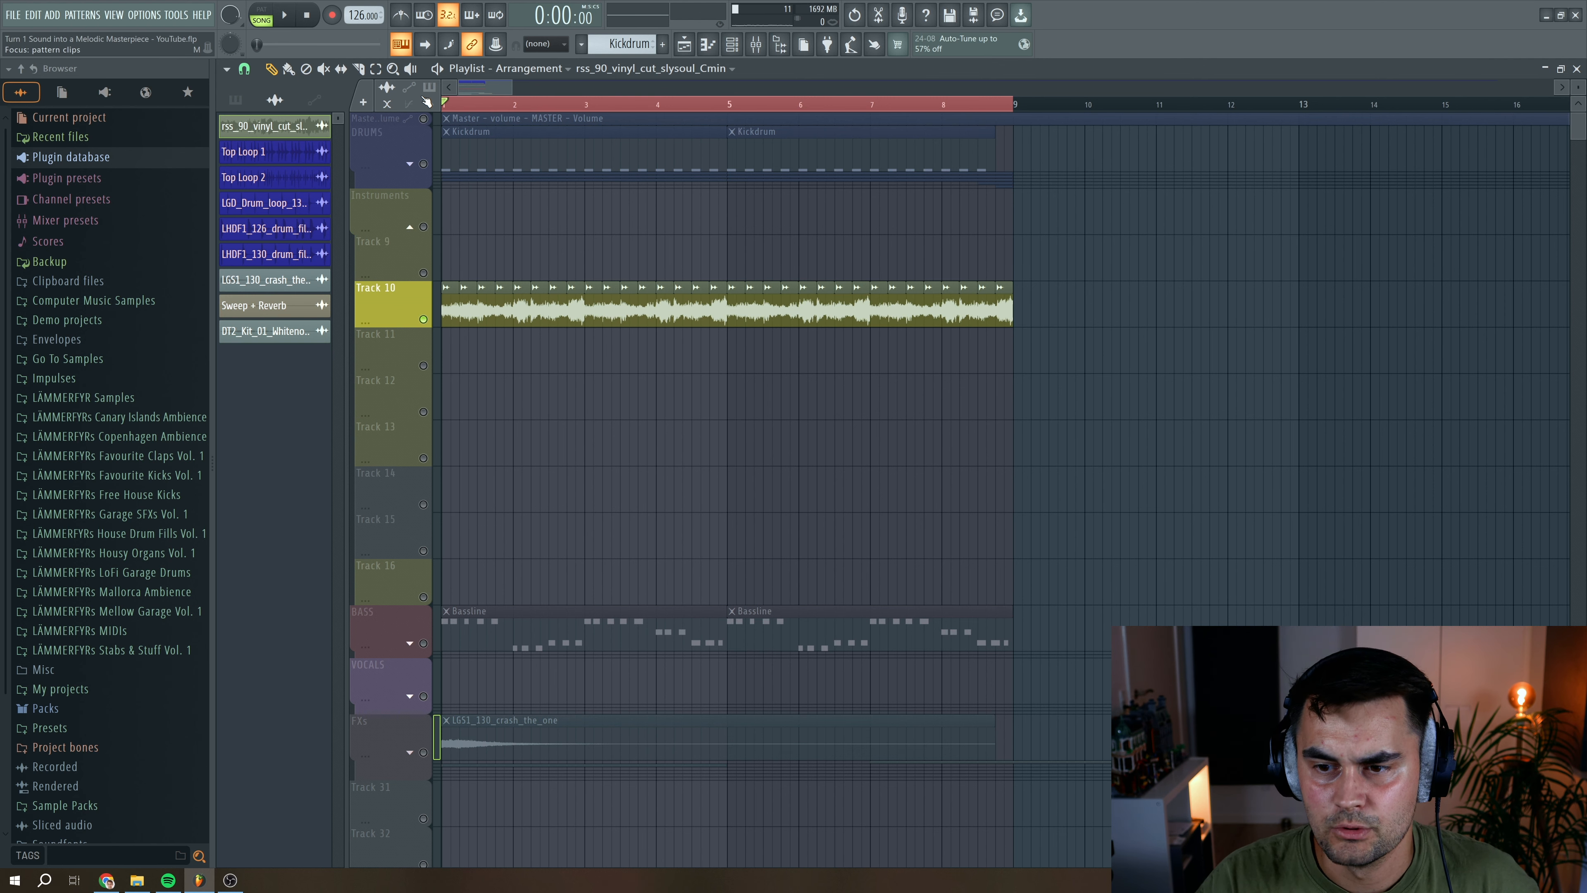
pyautogui.press('space')
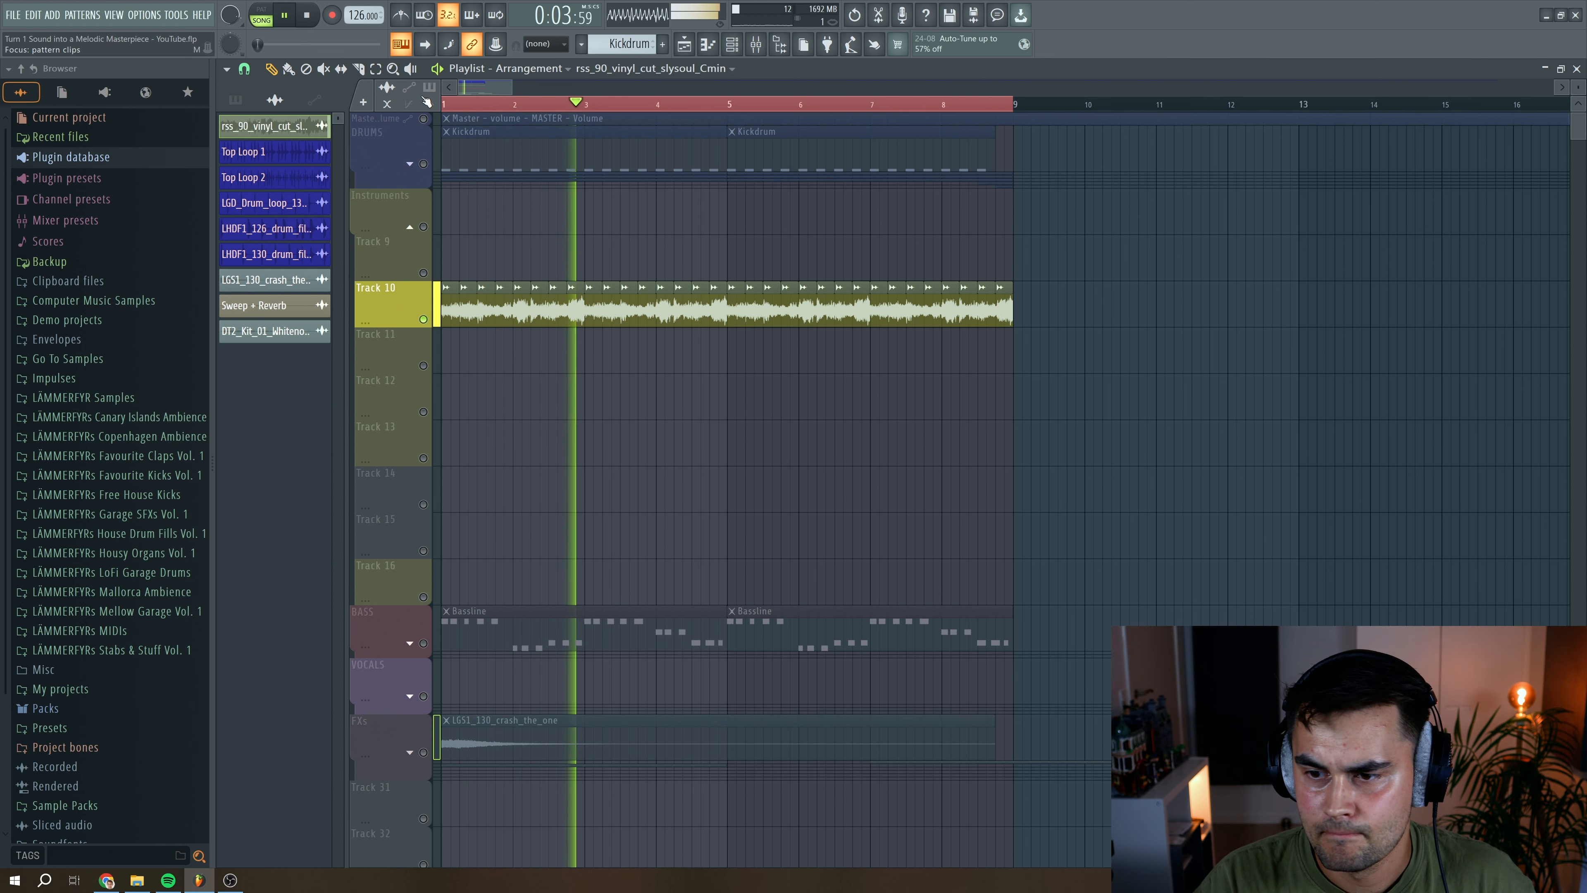
pyautogui.press('space')
# Route the vinyl sample's channel to a free mixer track
pyautogui.doubleClick(531, 303)
pyautogui.click(532, 330)
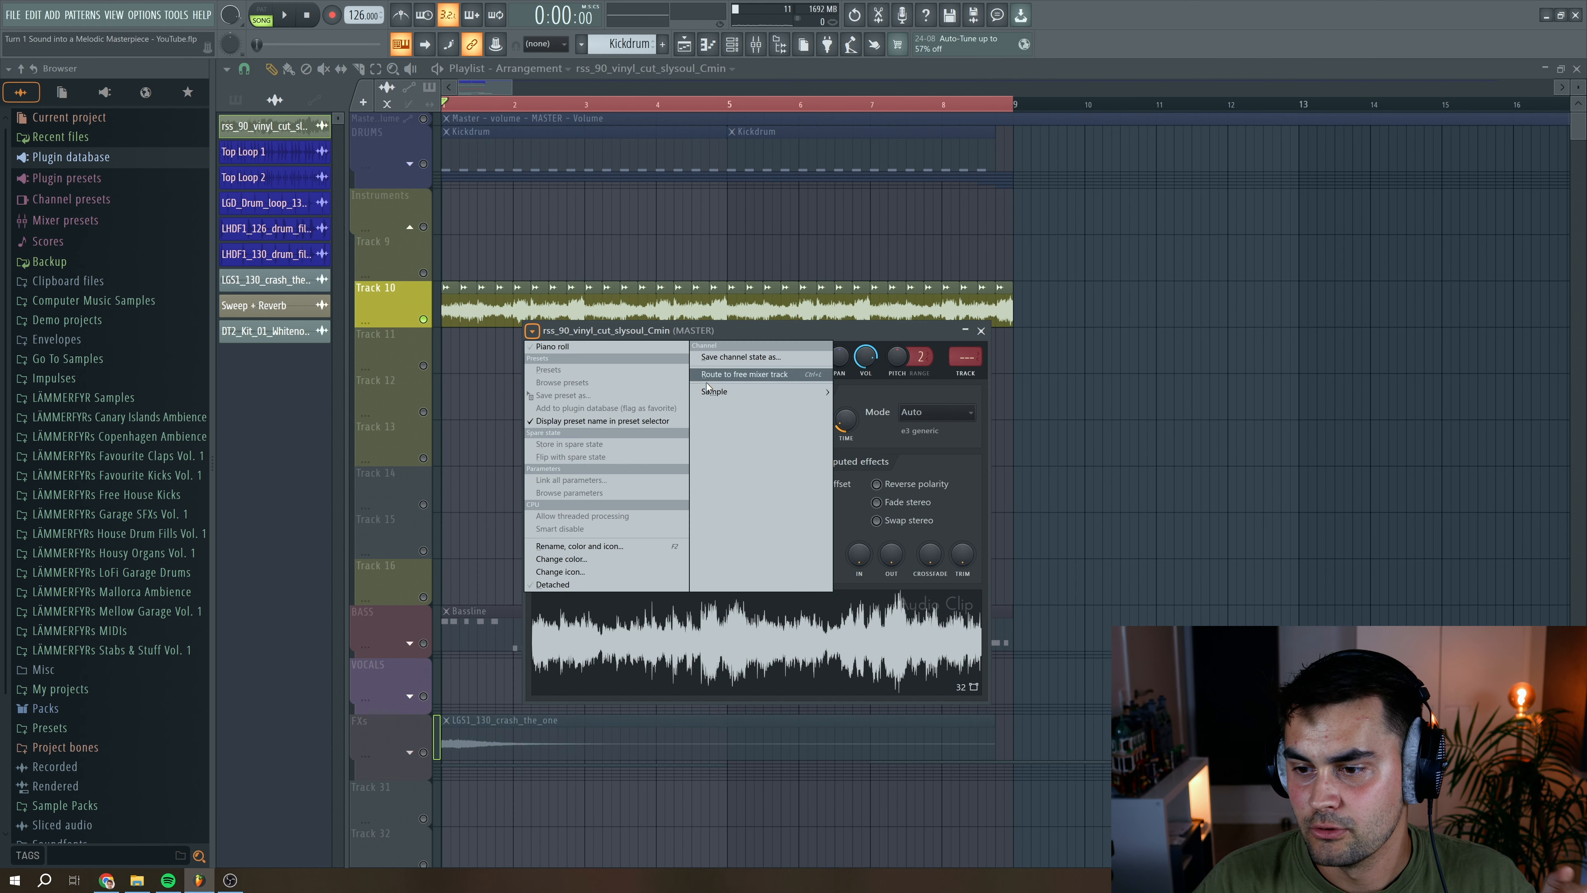
pyautogui.click(739, 374)
# Load ShaperBox 2 into slot 3 of the sample's mixer track and apply a 1/4-length sidechain volume curve, then audition it
pyautogui.click(1355, 501)
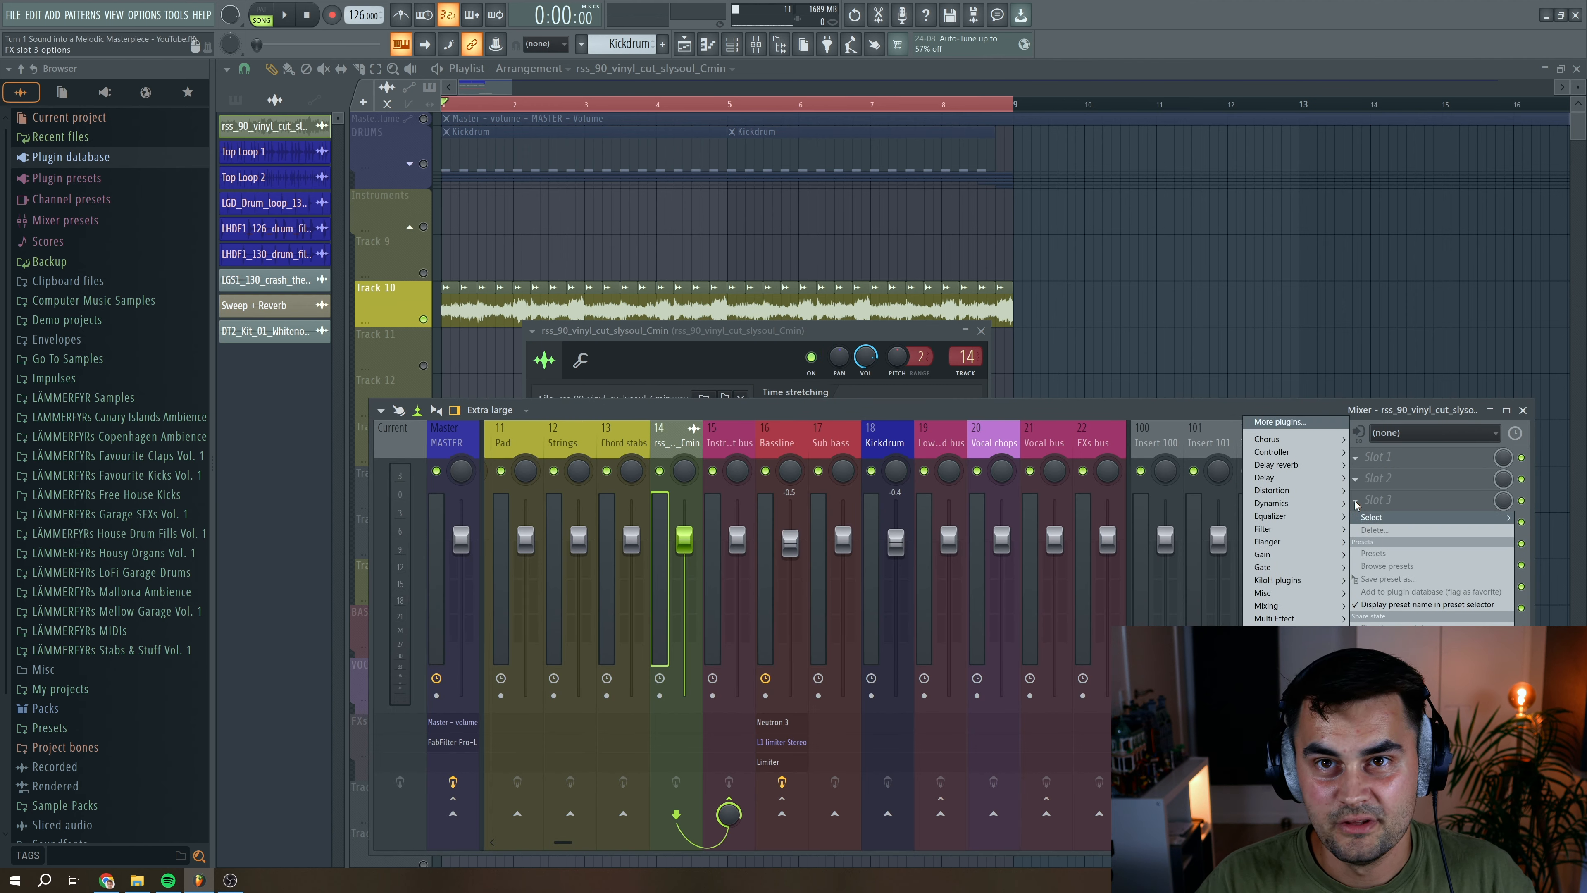
pyautogui.moveTo(1281, 619)
pyautogui.click(1187, 668)
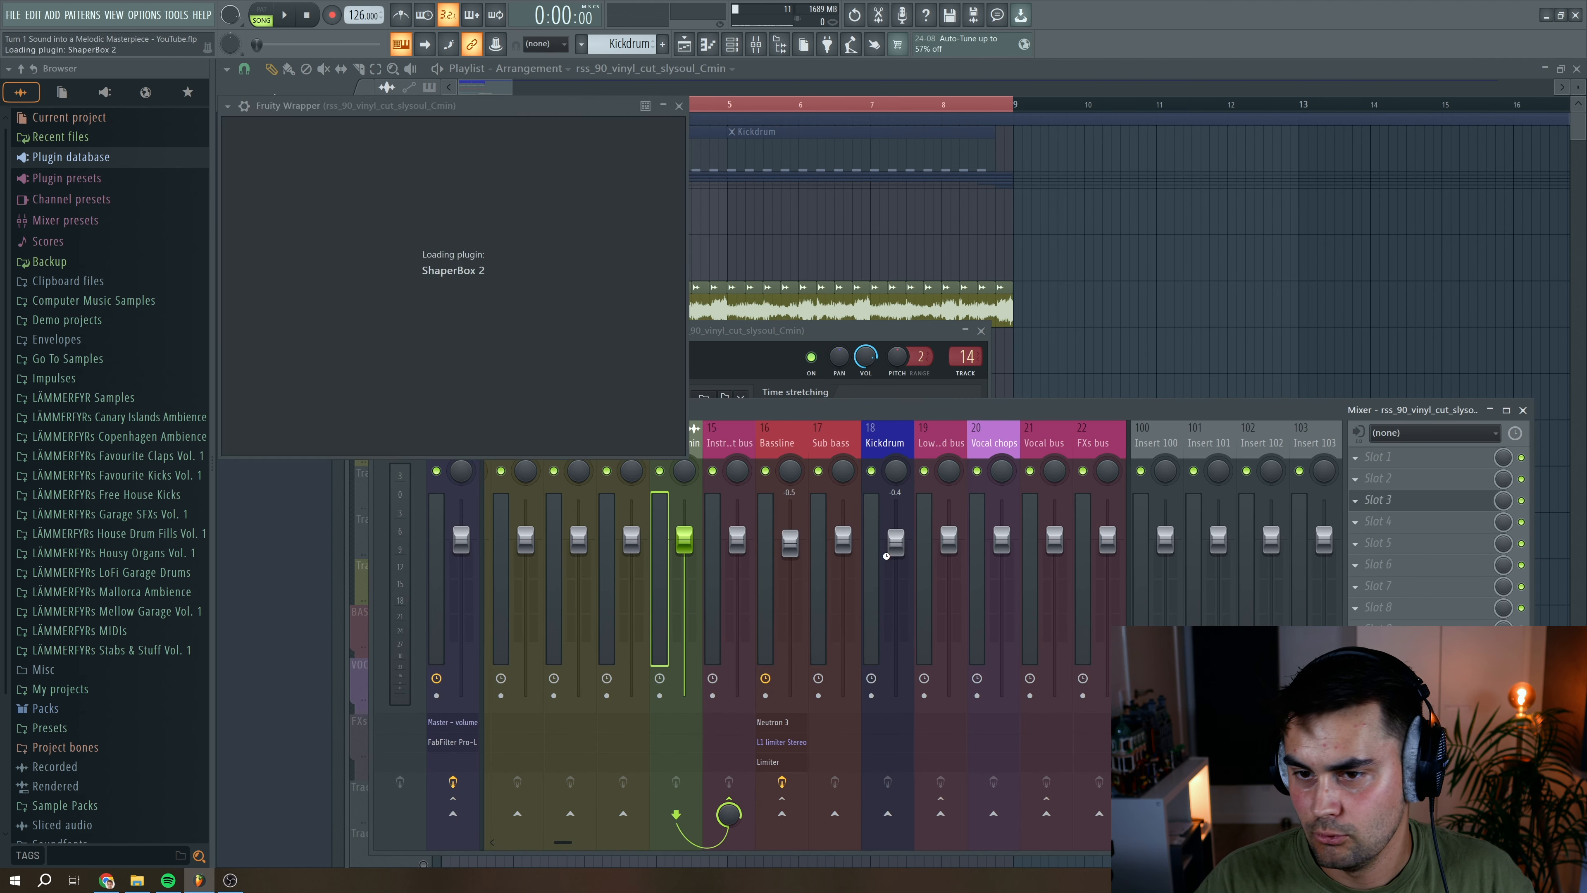
pyautogui.click(757, 246)
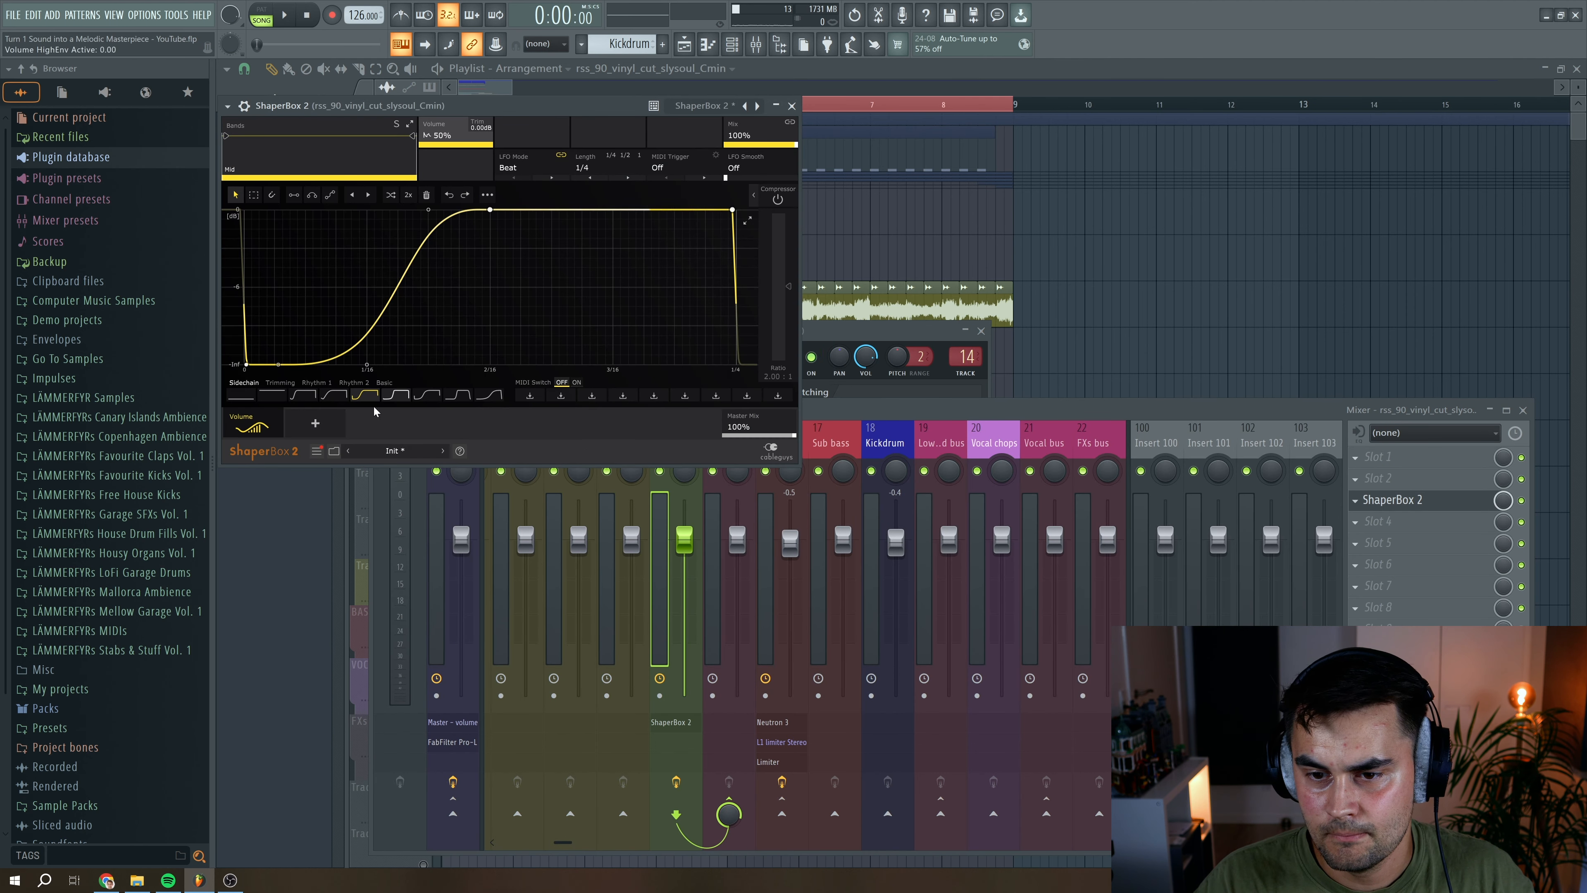
pyautogui.press('space')
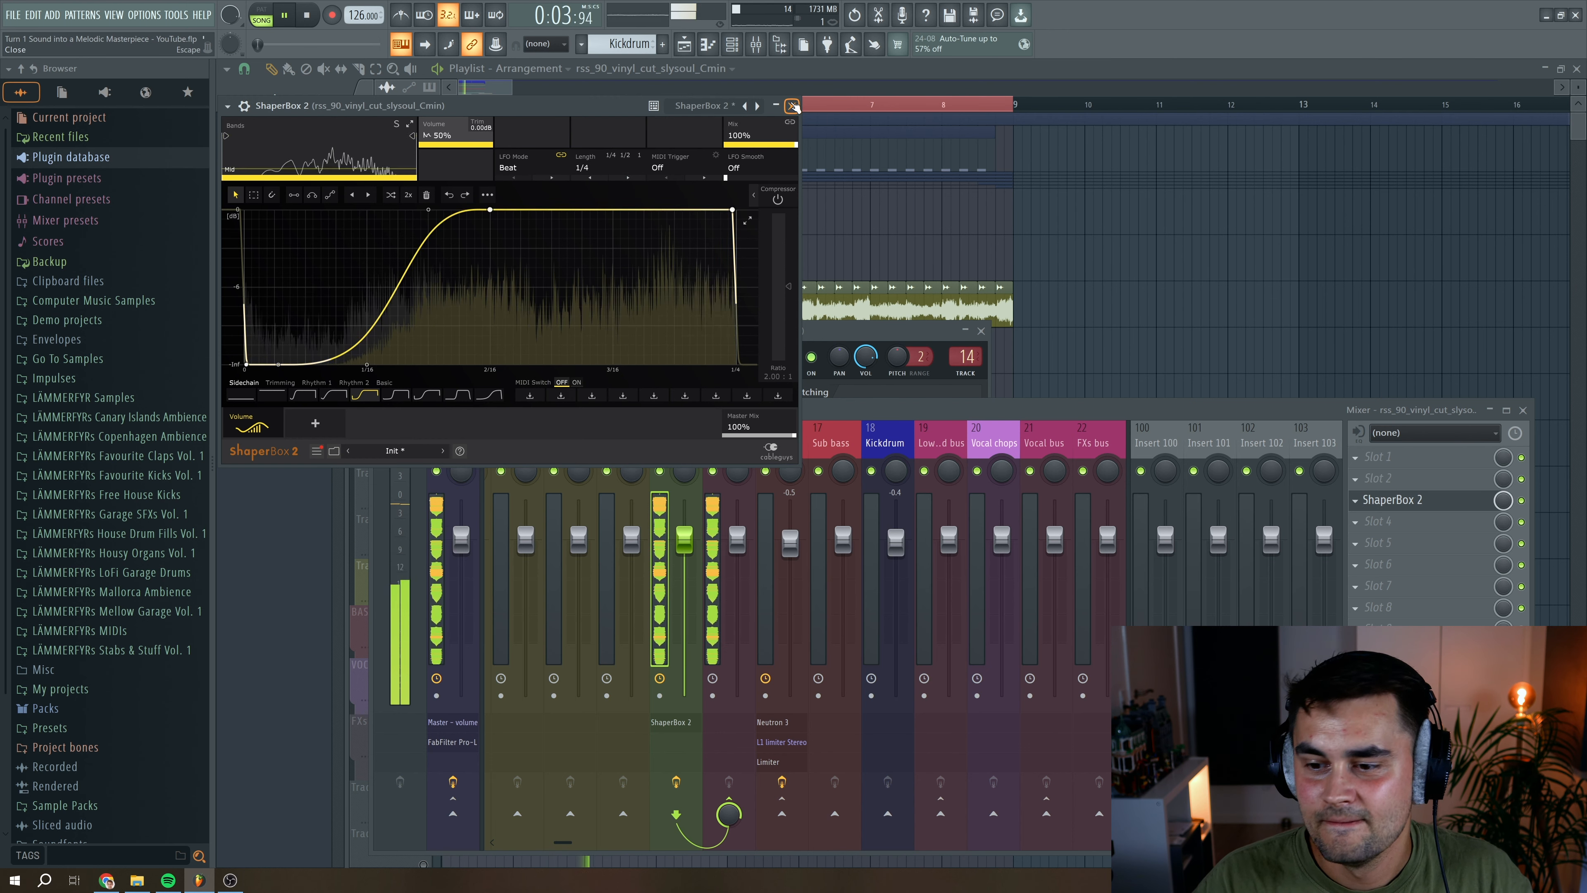
pyautogui.click(793, 106)
pyautogui.press('space')
pyautogui.hotkey('ctrl', 's')
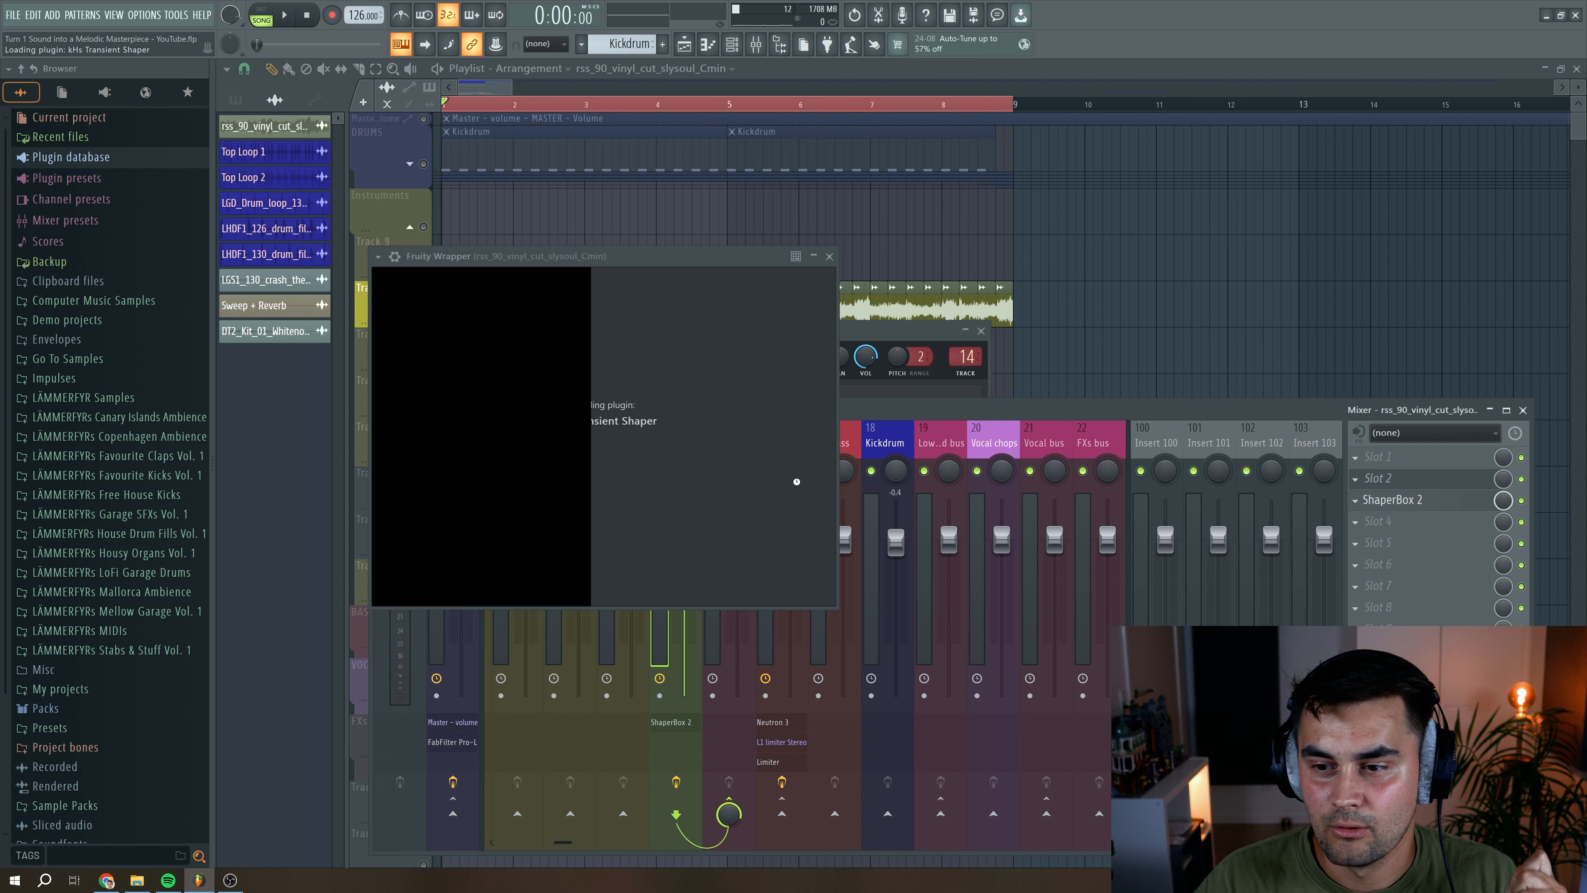
# In kHs Transient Shaper on slot 2, reduce the sustain and raise the attack to 29% while playing the chops
pyautogui.moveTo(521, 258); pyautogui.dragTo(693, 240)
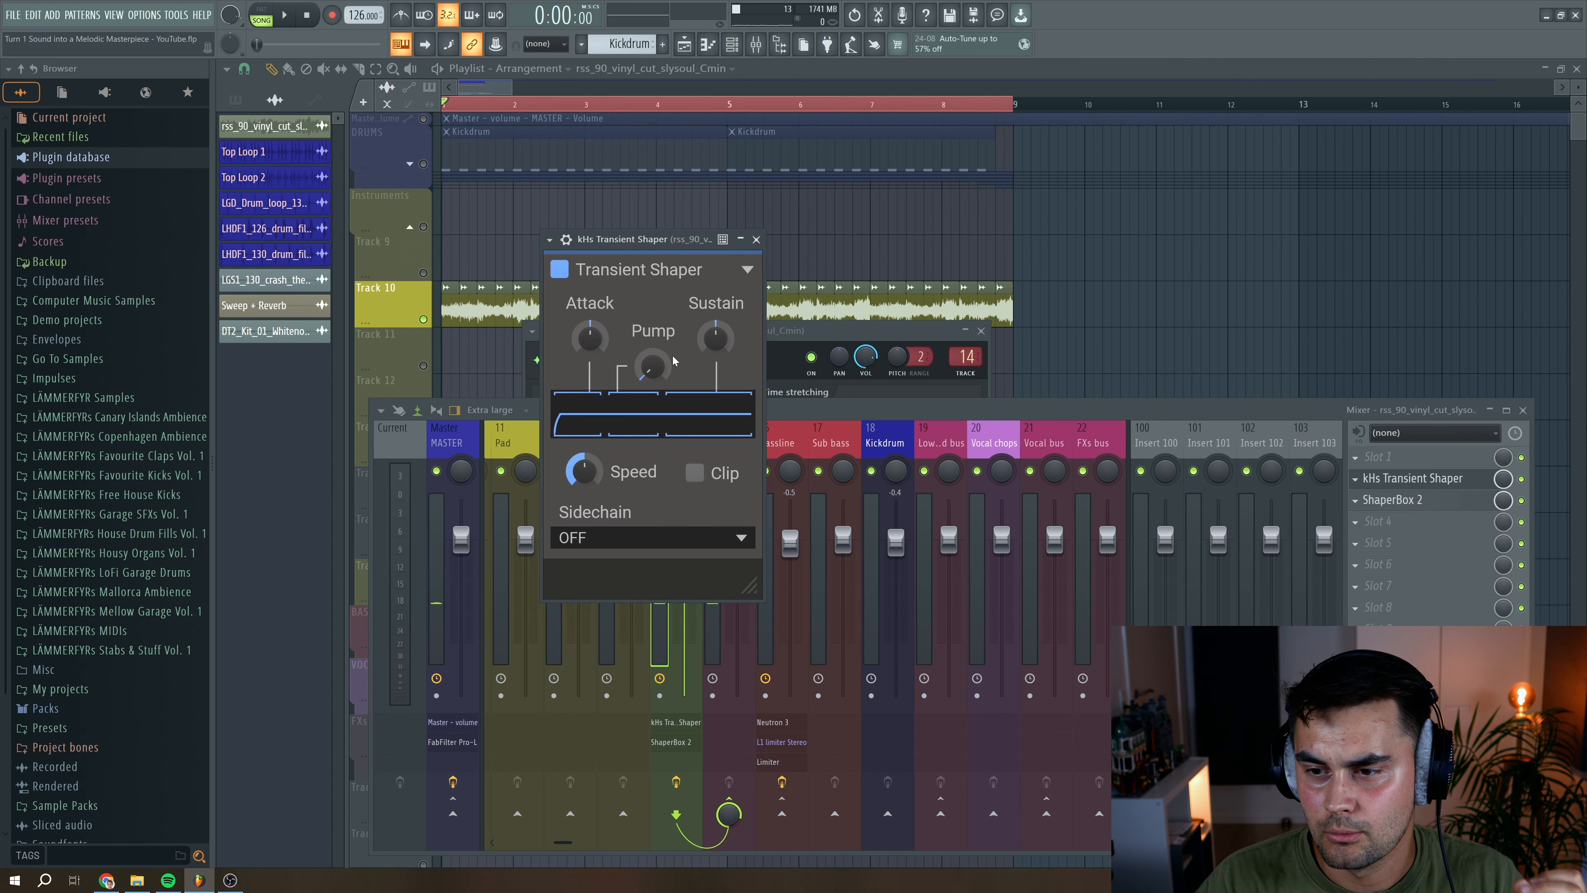
pyautogui.moveTo(716, 339); pyautogui.dragTo(715, 339)
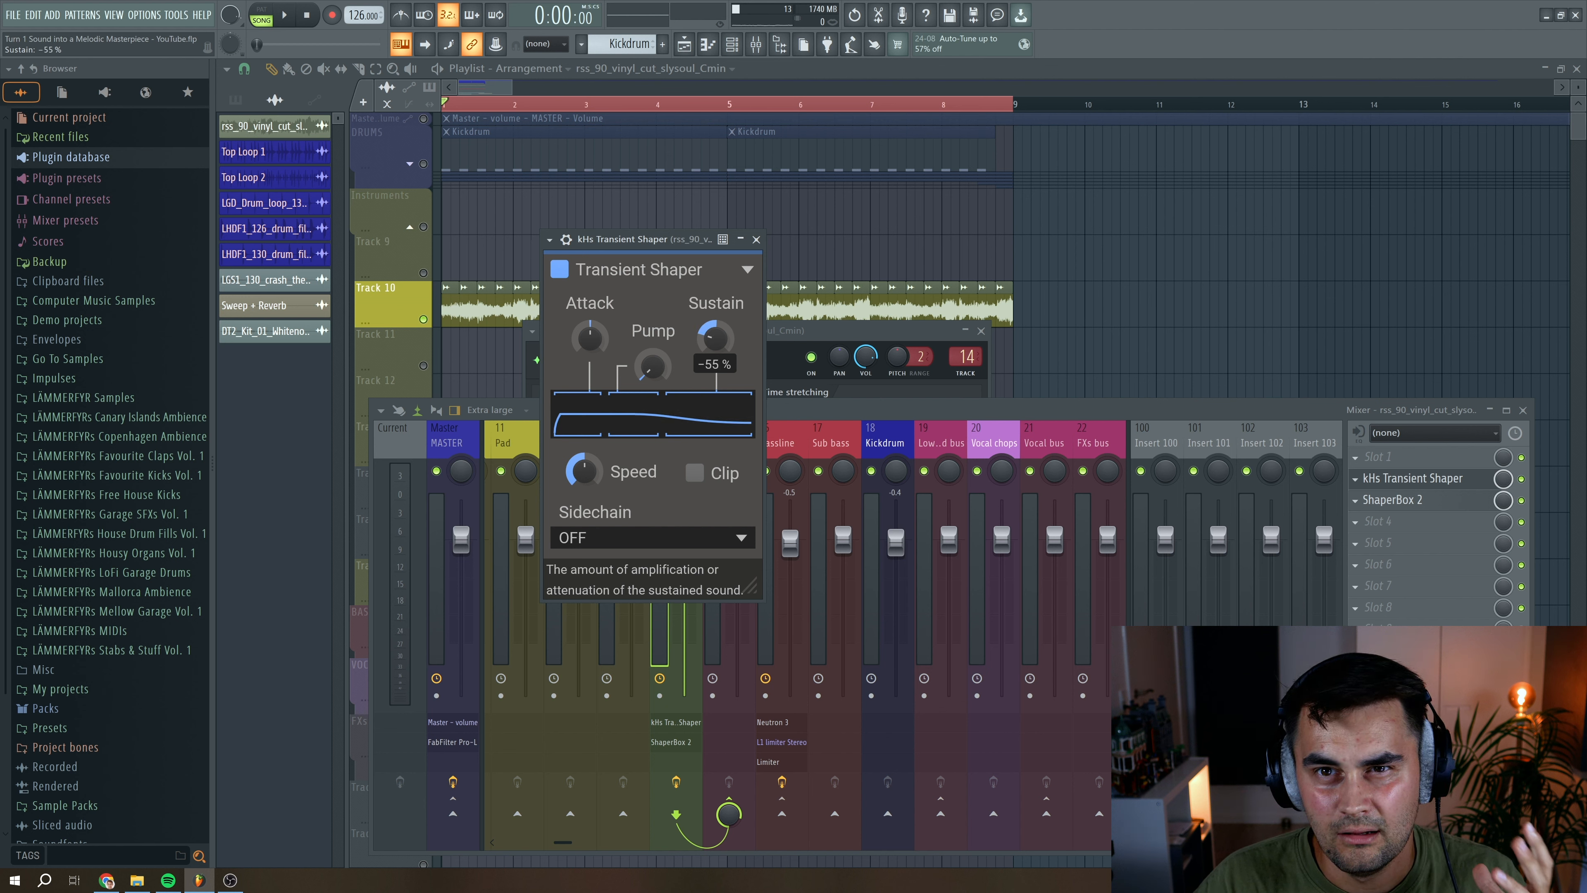
pyautogui.press('space')
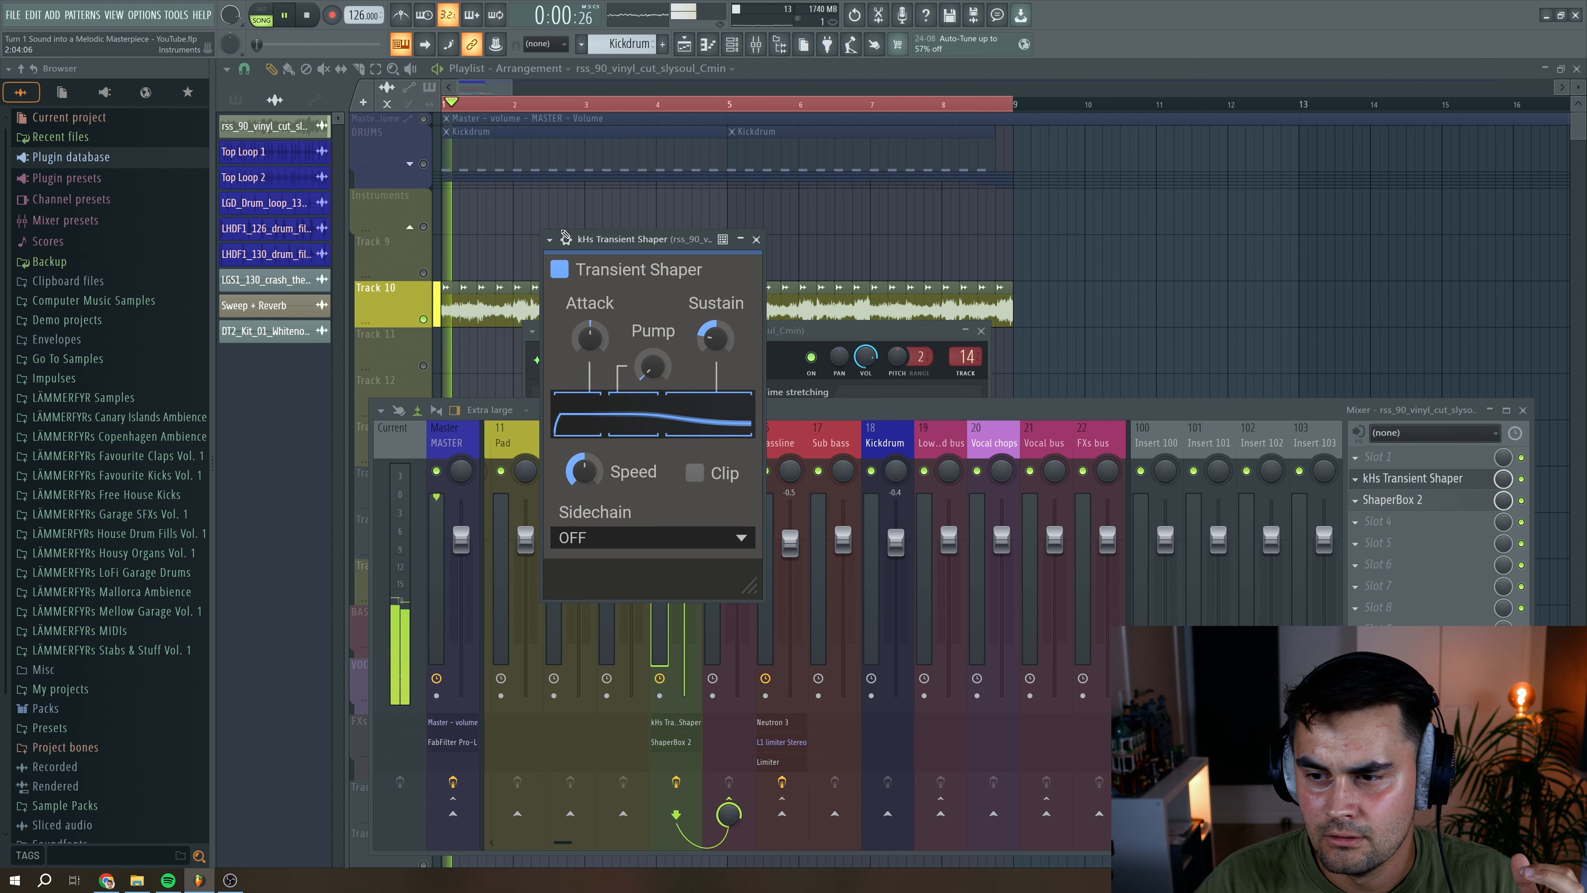
pyautogui.moveTo(720, 339); pyautogui.dragTo(720, 327)
pyautogui.moveTo(591, 341); pyautogui.dragTo(590, 323)
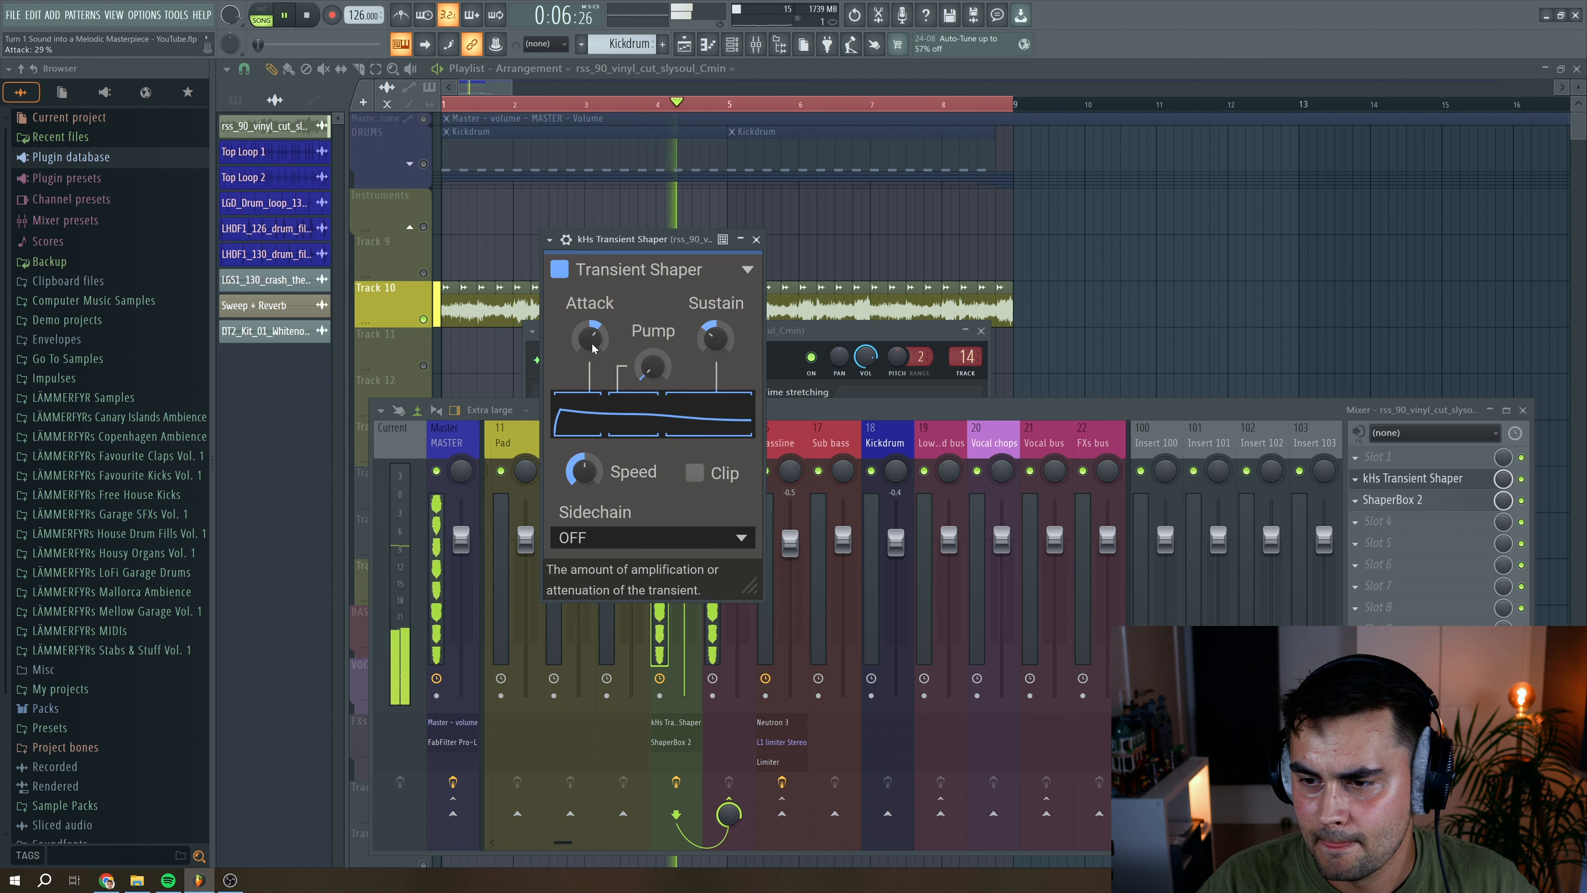
pyautogui.click(755, 240)
pyautogui.press('space')
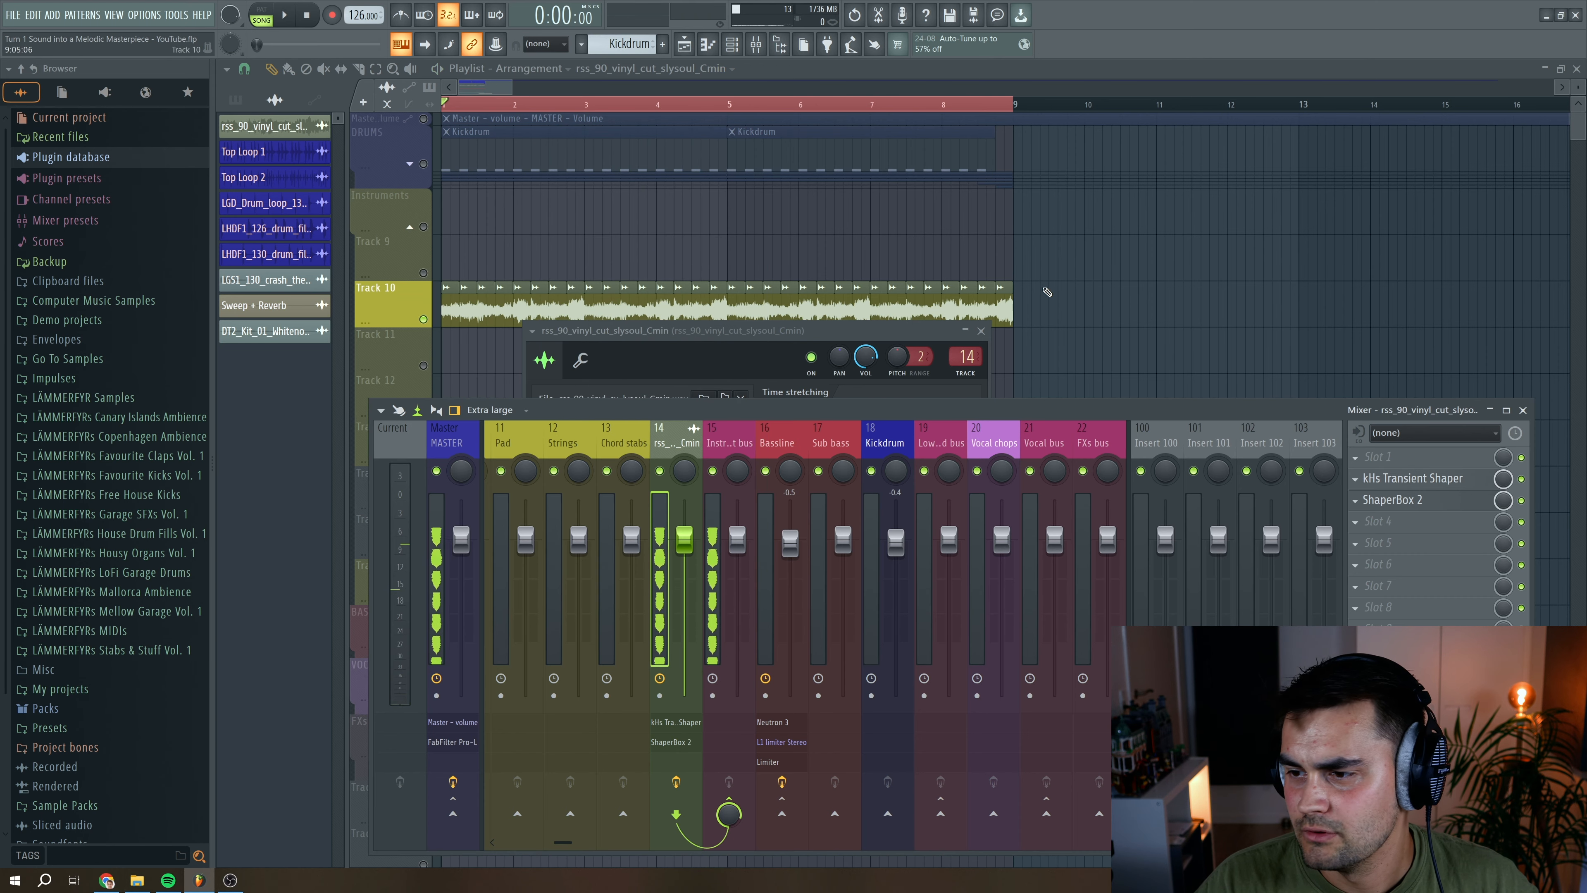
# Select all chopped slices on Track 10 and shorten their ends to leave small gaps between them, then audition the result
pyautogui.click(1070, 275)
pyautogui.click(402, 304)
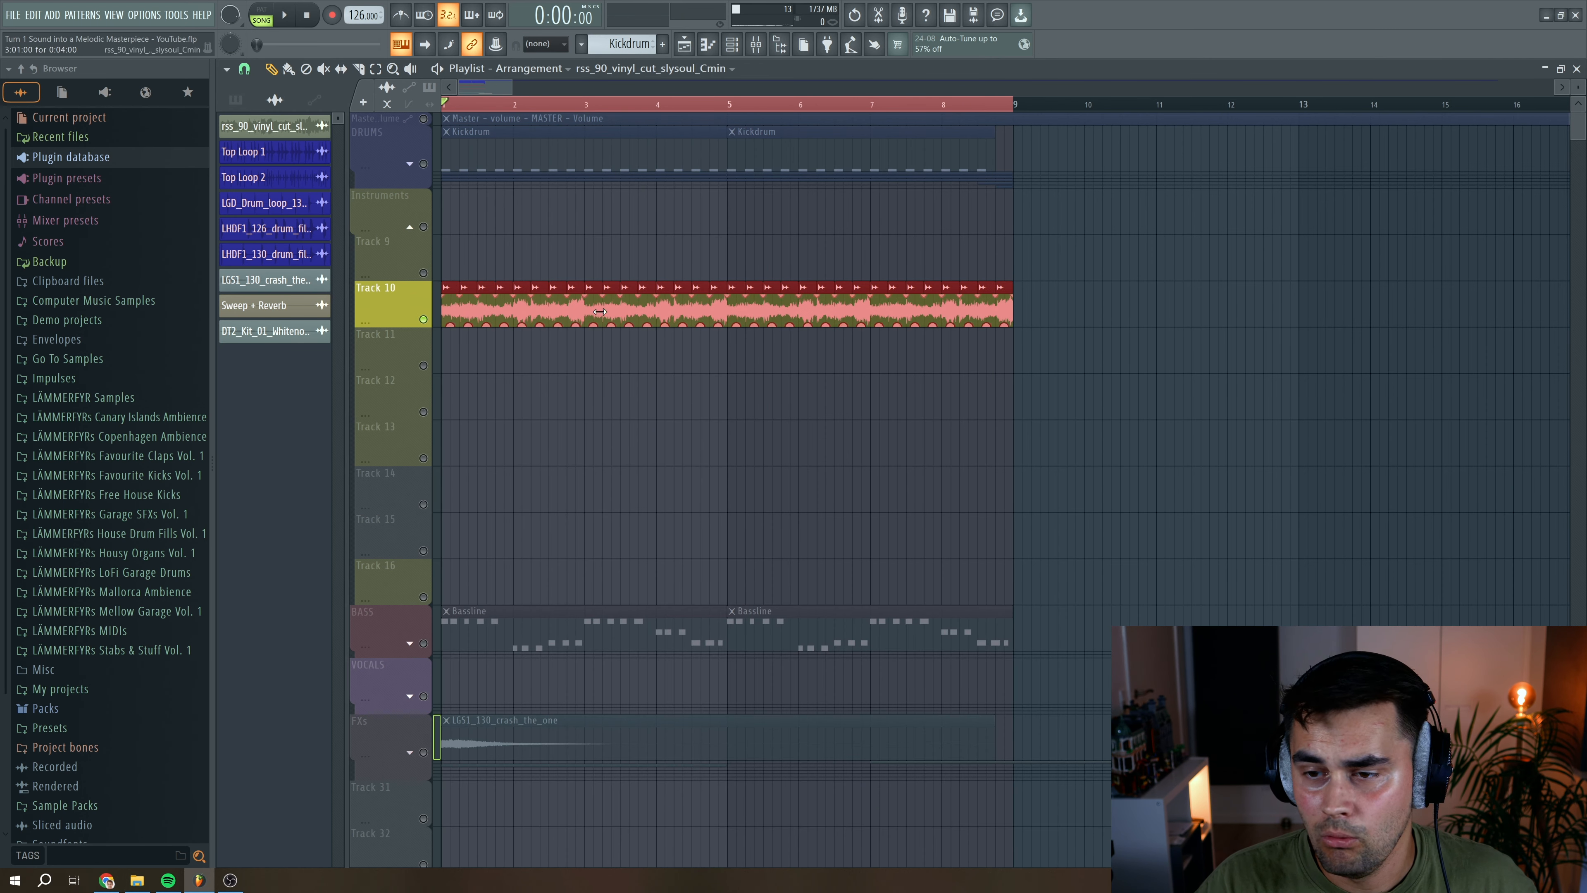
pyautogui.moveTo(511, 89); pyautogui.dragTo(486, 89)
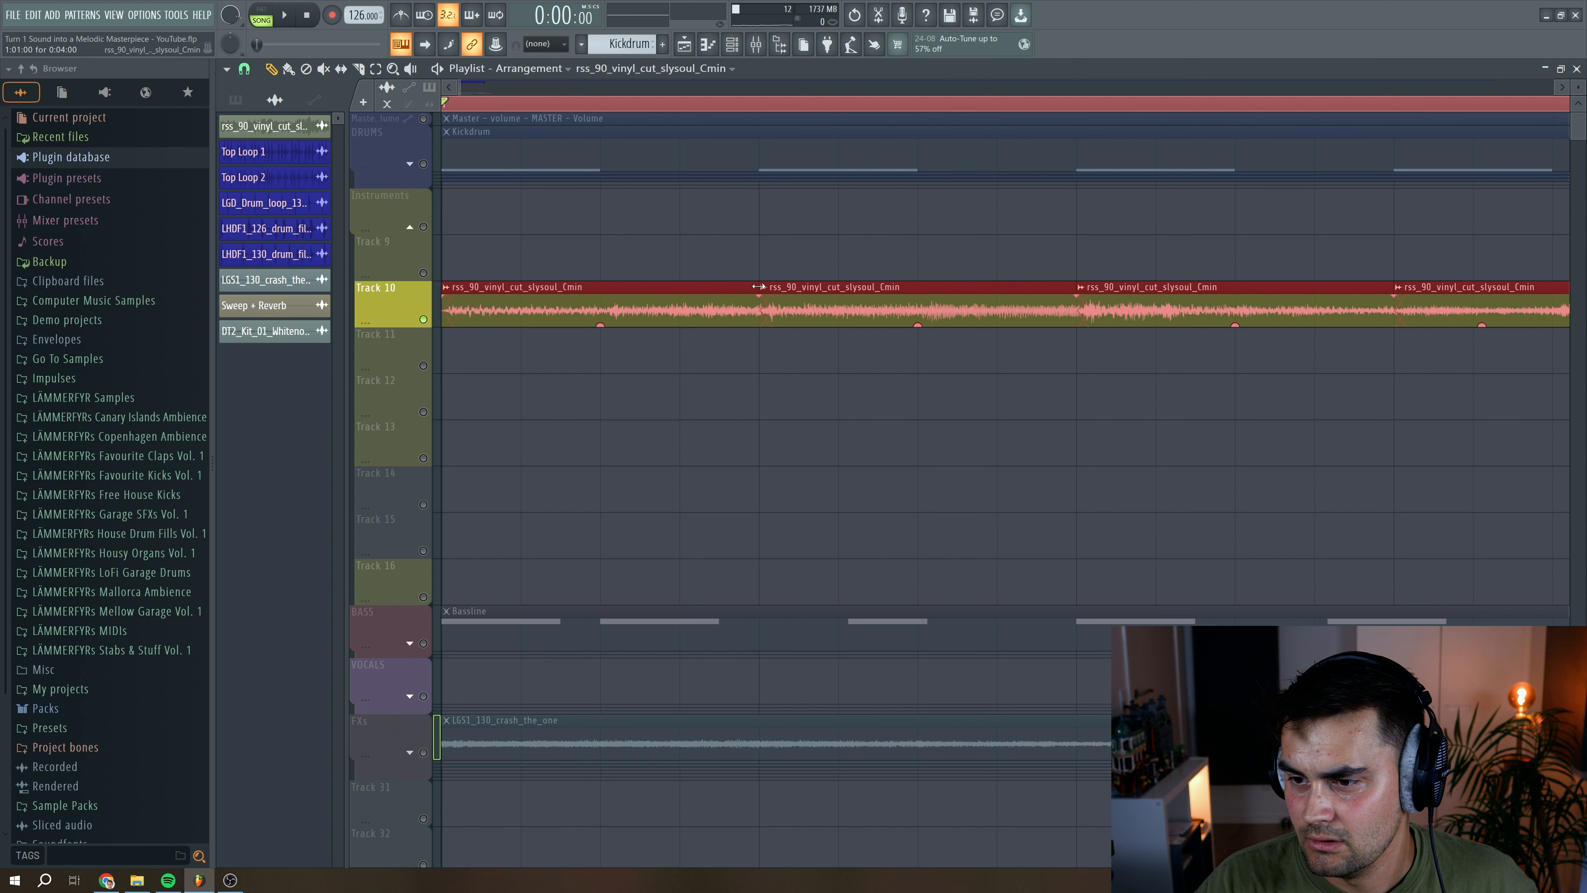
pyautogui.moveTo(719, 280); pyautogui.dragTo(713, 285)
pyautogui.press('space')
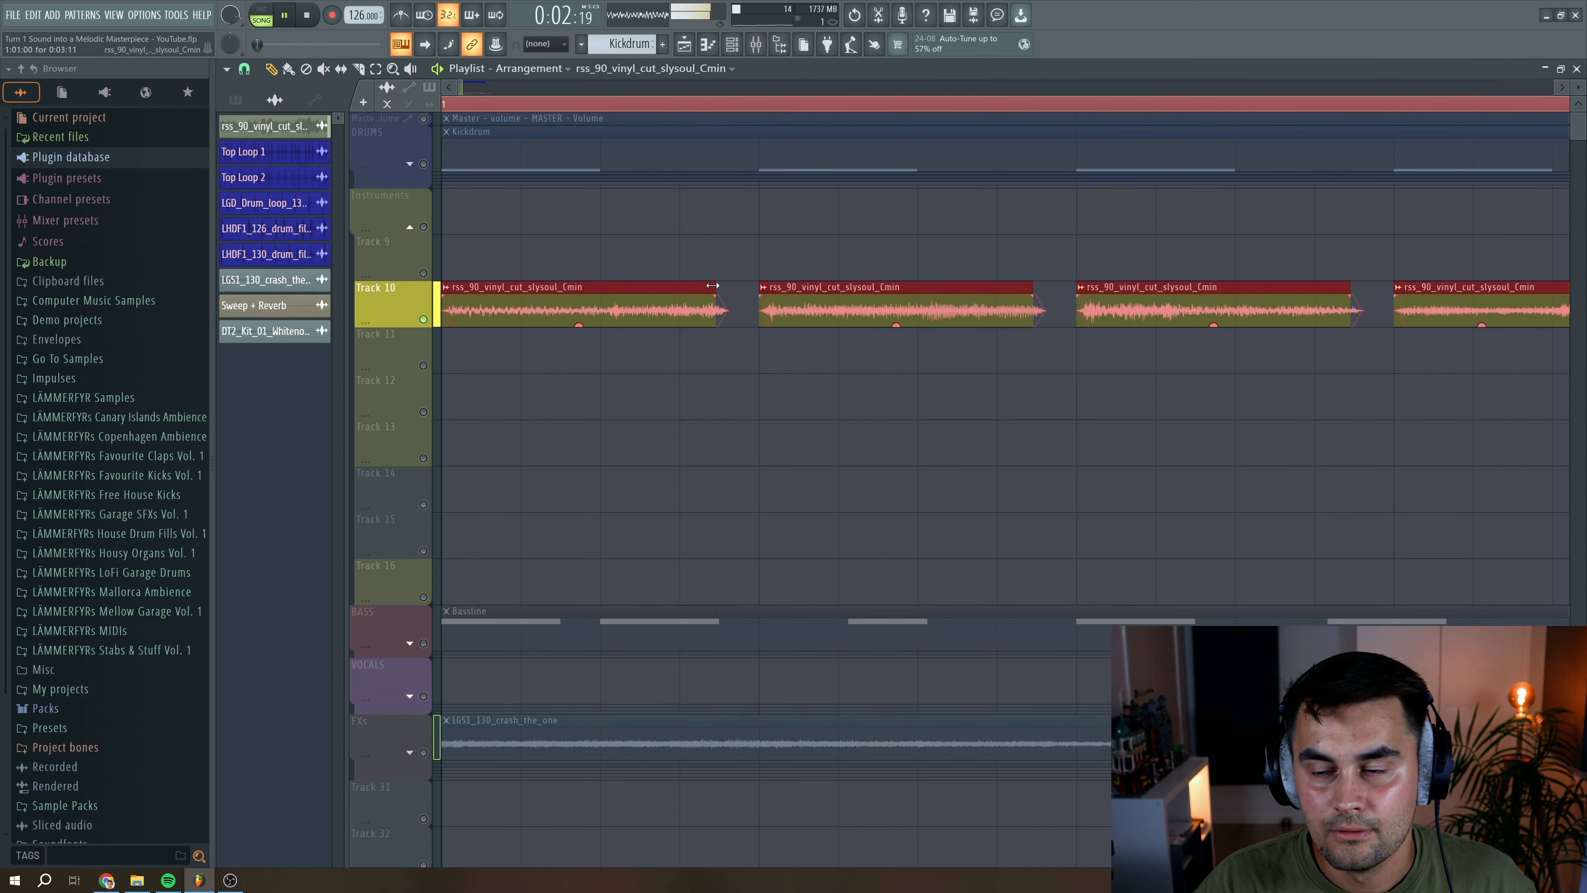
pyautogui.moveTo(462, 84); pyautogui.dragTo(538, 92)
pyautogui.press('space')
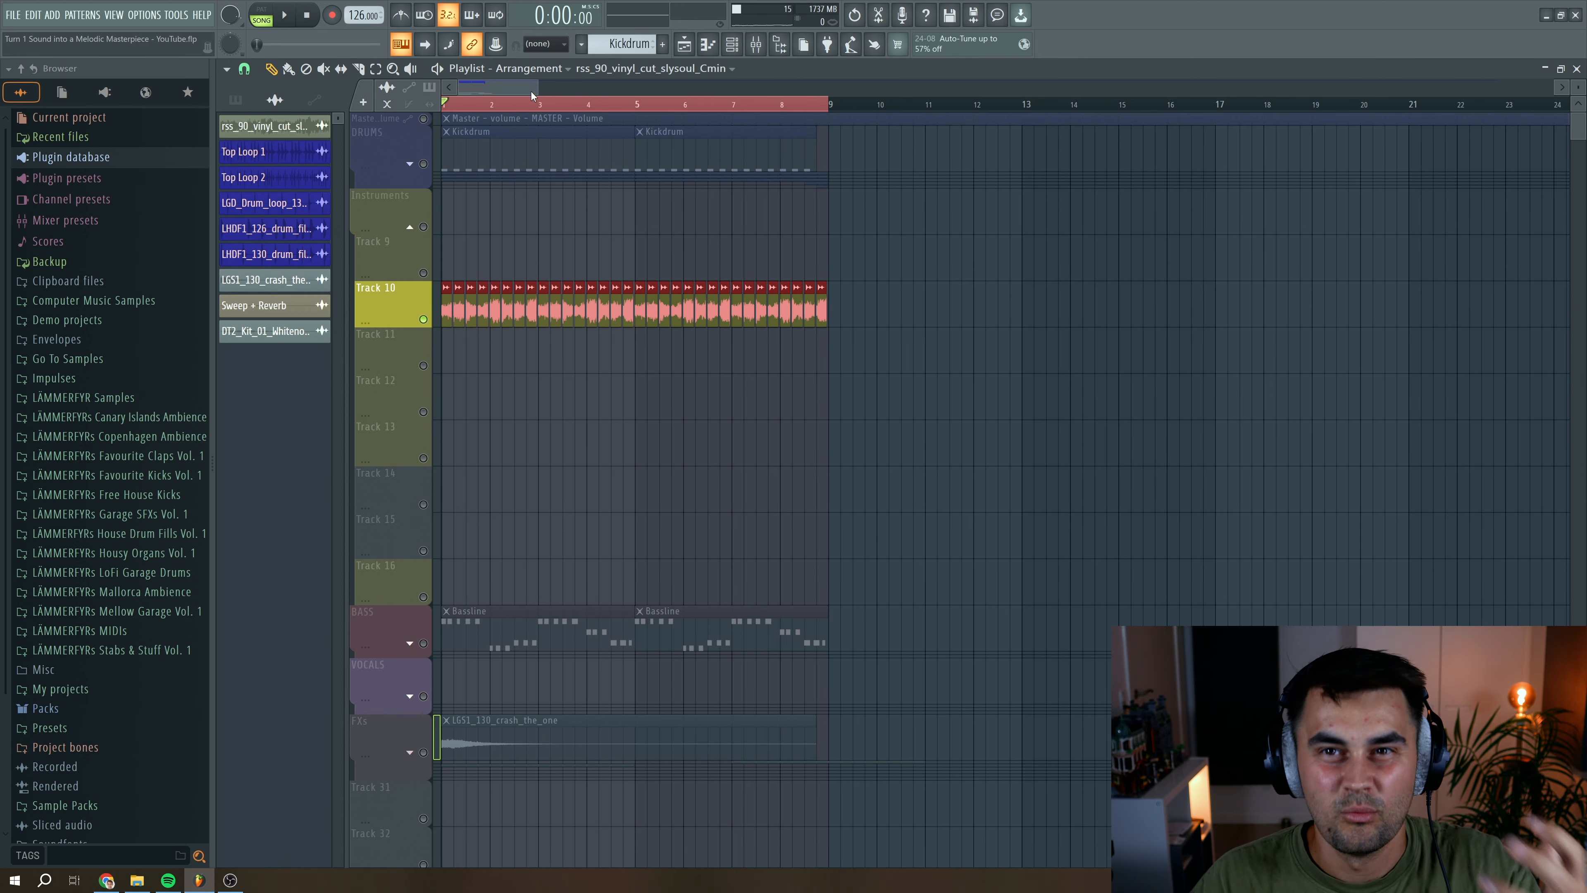
# Add RC-20 Retro Color to slot 4 of the sample's mixer track and switch off its Noise module
pyautogui.click(754, 49)
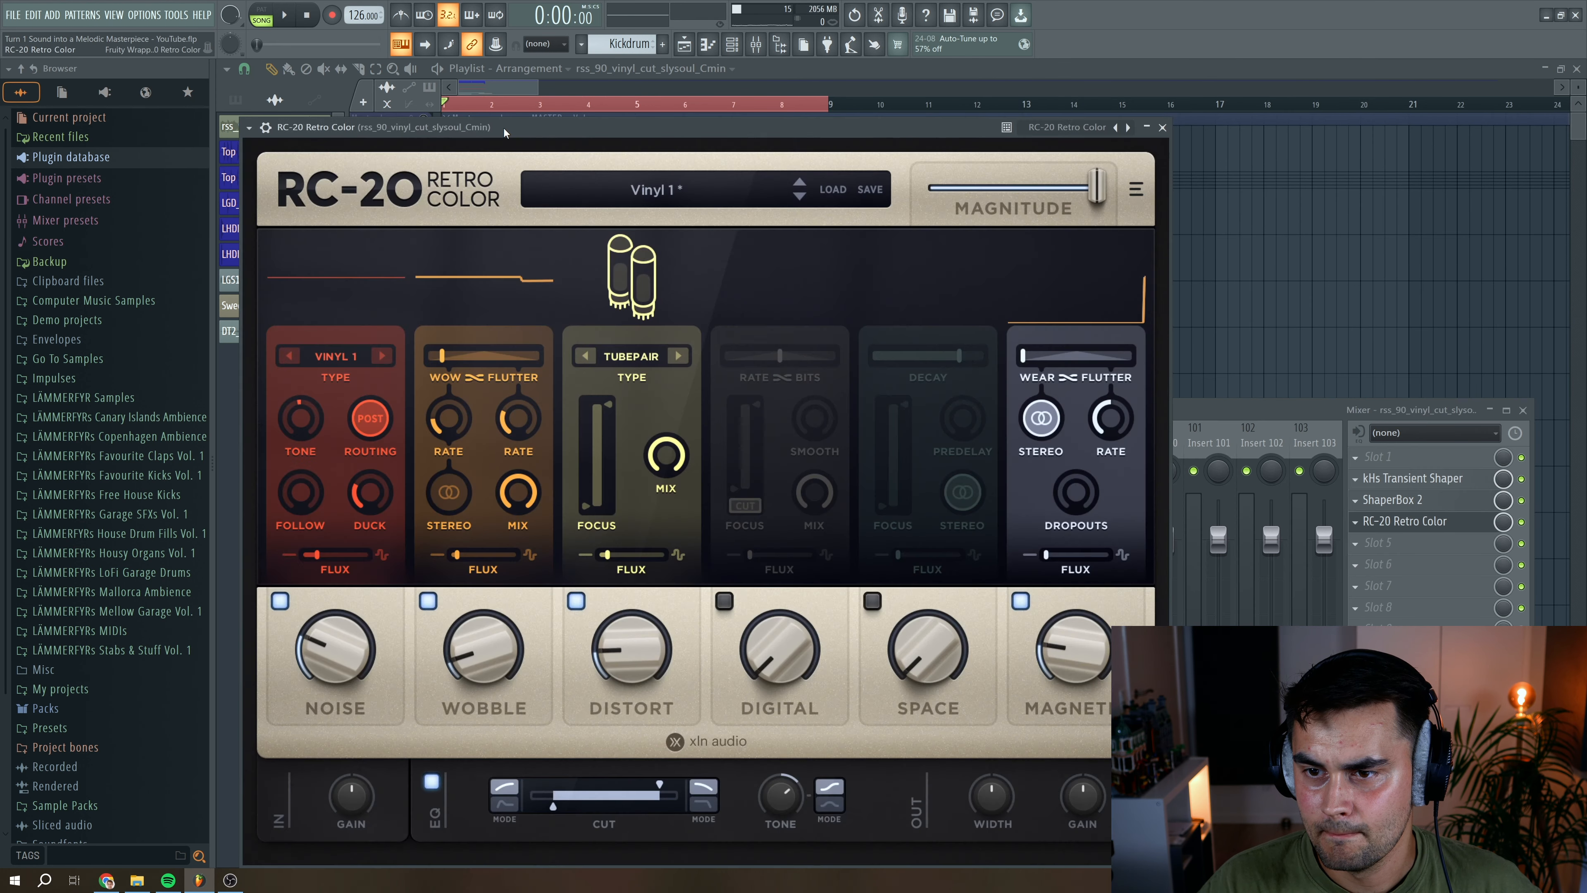
pyautogui.moveTo(477, 128); pyautogui.dragTo(554, 126)
pyautogui.click(358, 600)
# Narrow the RC-20 master EQ cut filter to a 249 Hz low cut and a 3222 Hz high cut
pyautogui.moveTo(630, 807); pyautogui.dragTo(652, 808)
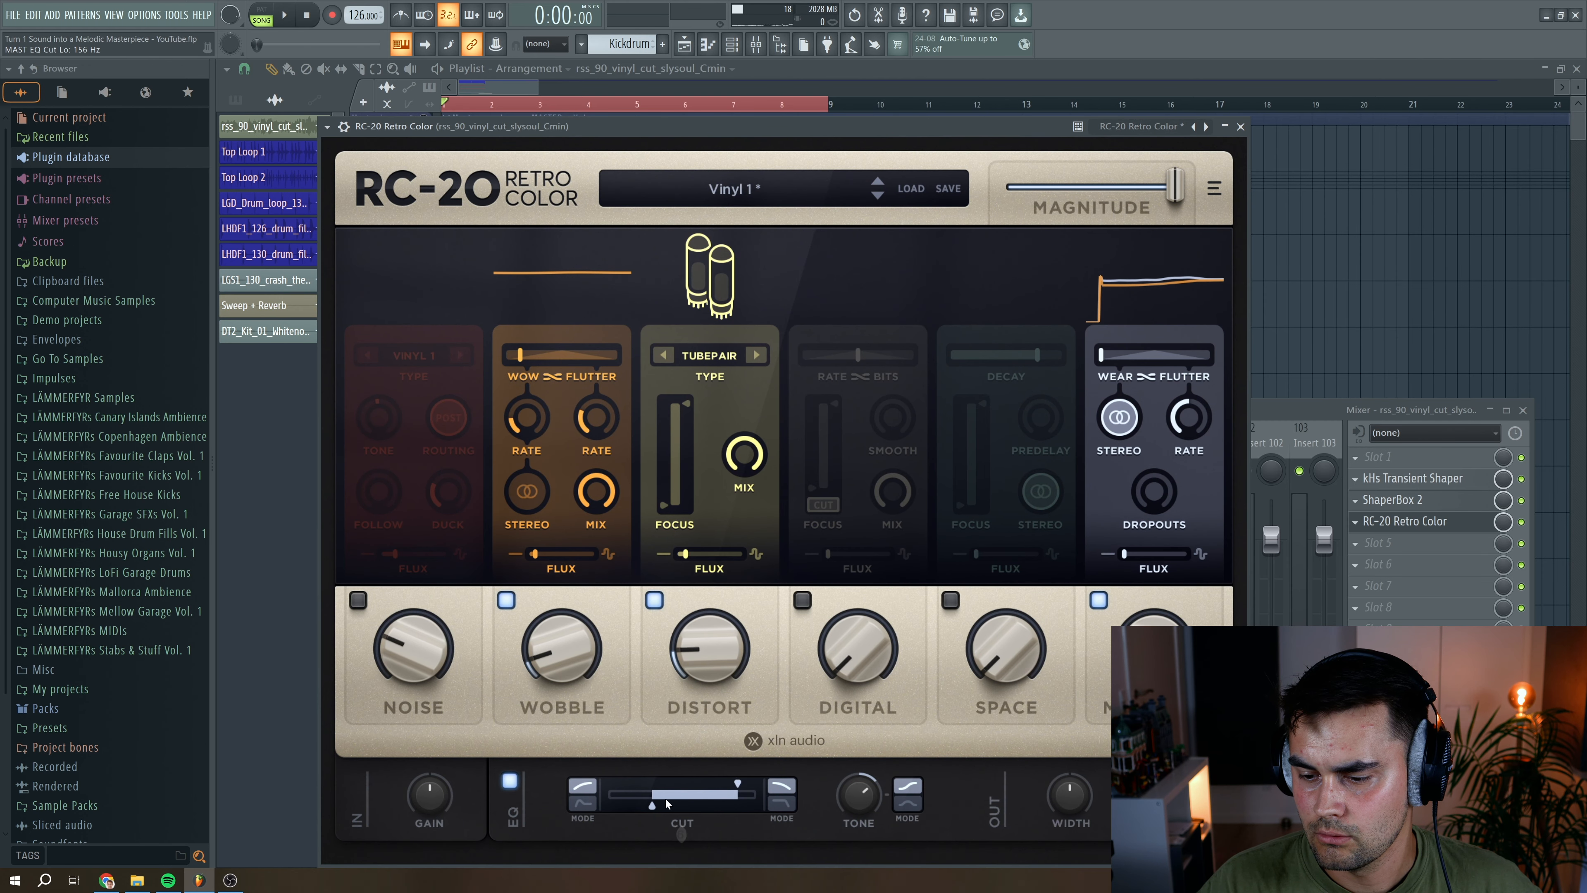
pyautogui.moveTo(738, 784); pyautogui.dragTo(729, 785)
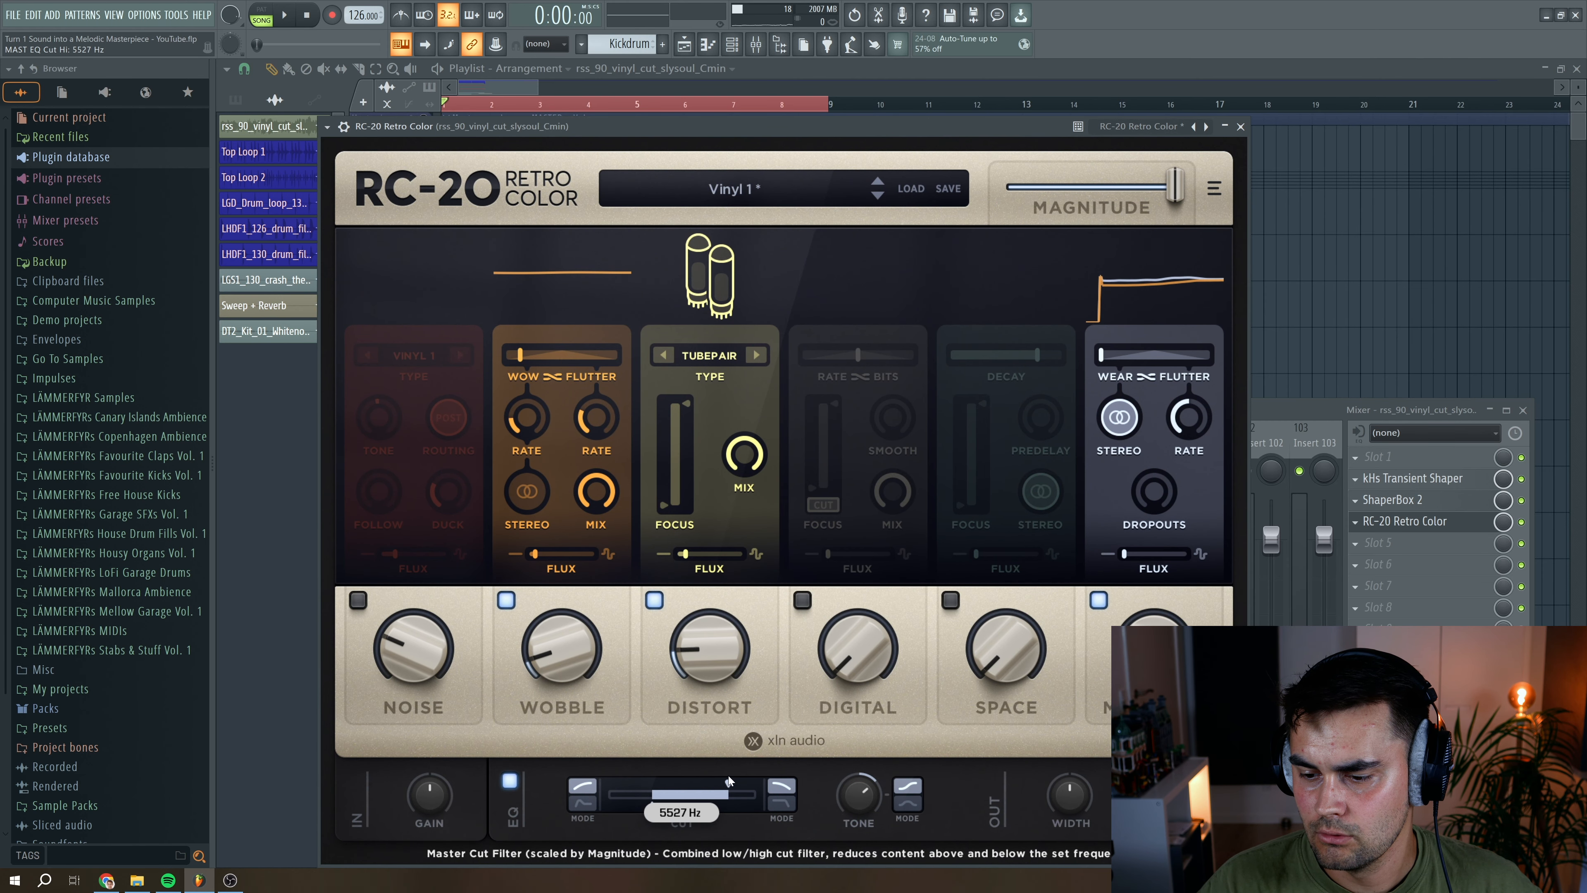
pyautogui.press('space')
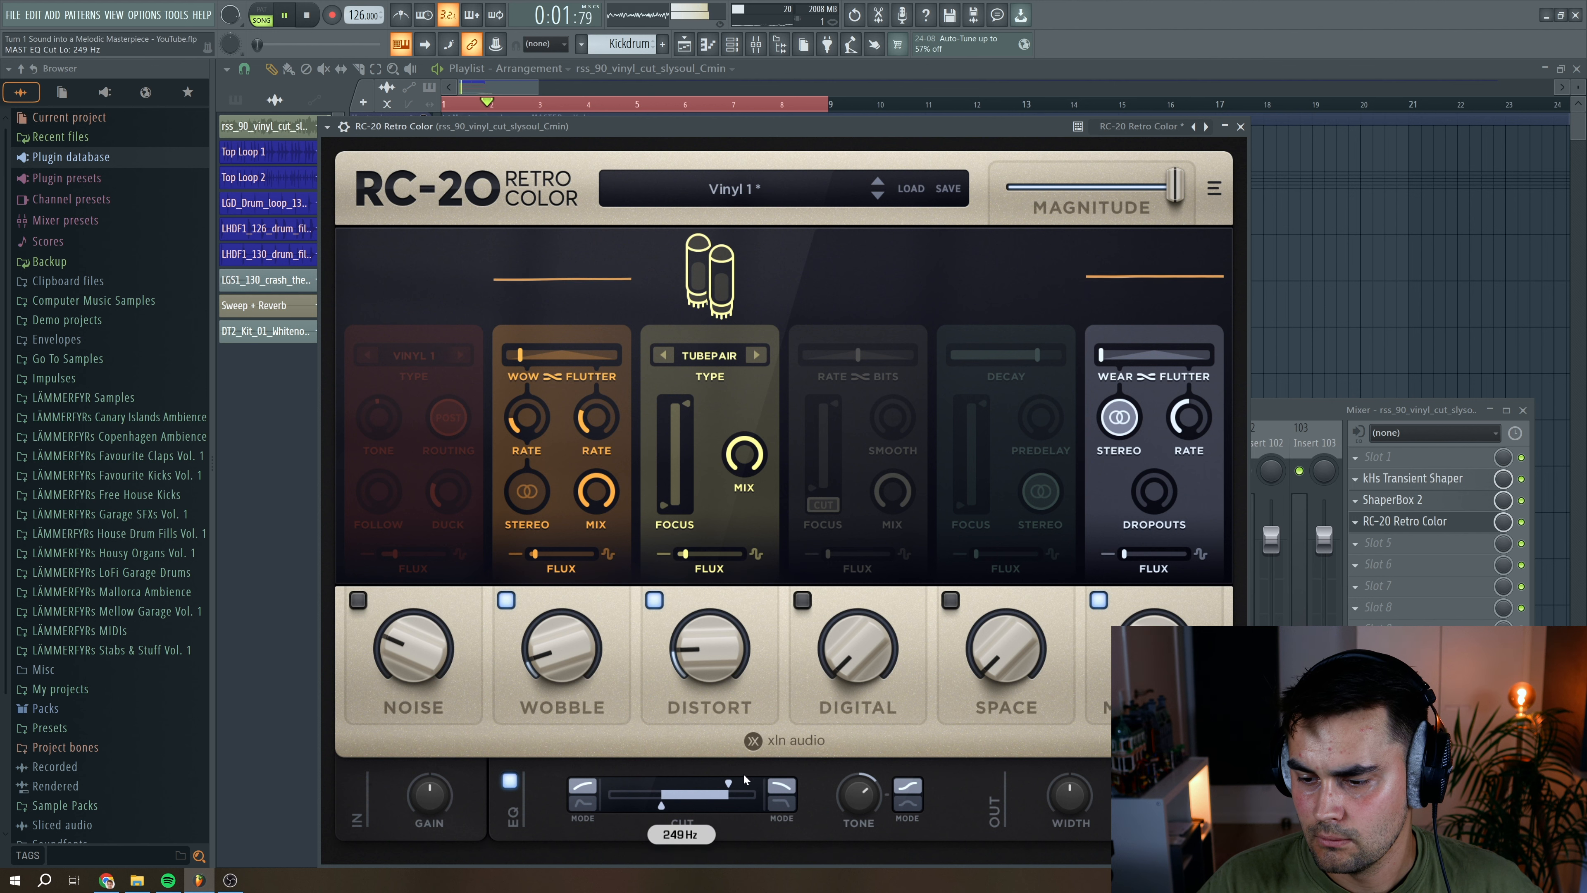
pyautogui.moveTo(730, 783); pyautogui.dragTo(720, 779)
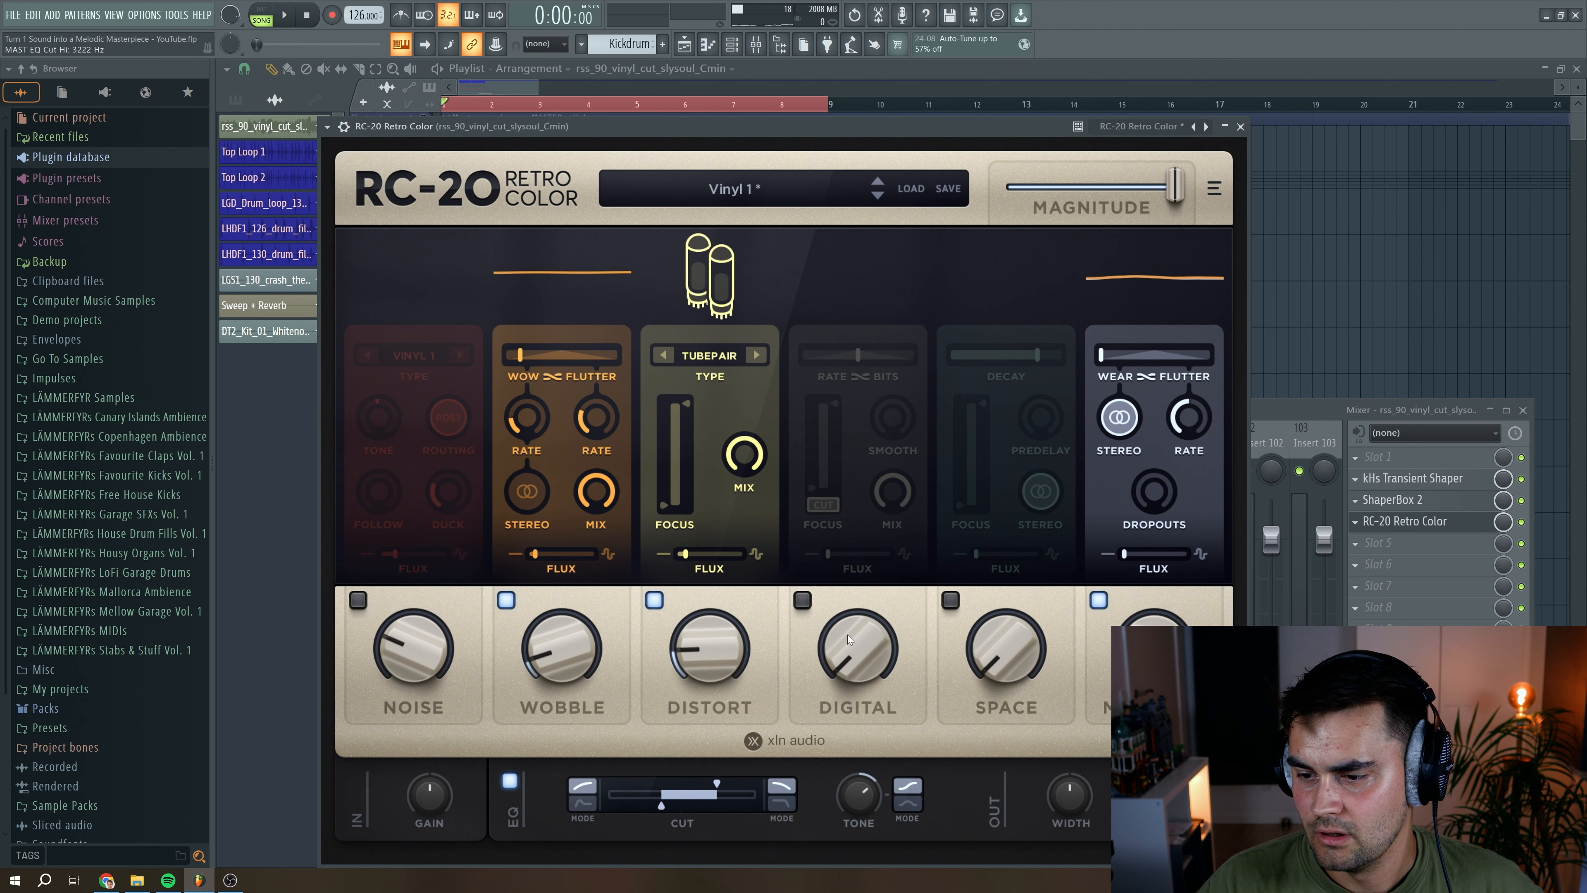
# Enable the RC-20 Digital module, raise its amount slightly and set its Smooth to 29% during playback
pyautogui.click(803, 608)
pyautogui.moveTo(861, 655); pyautogui.dragTo(863, 634)
pyautogui.press('space')
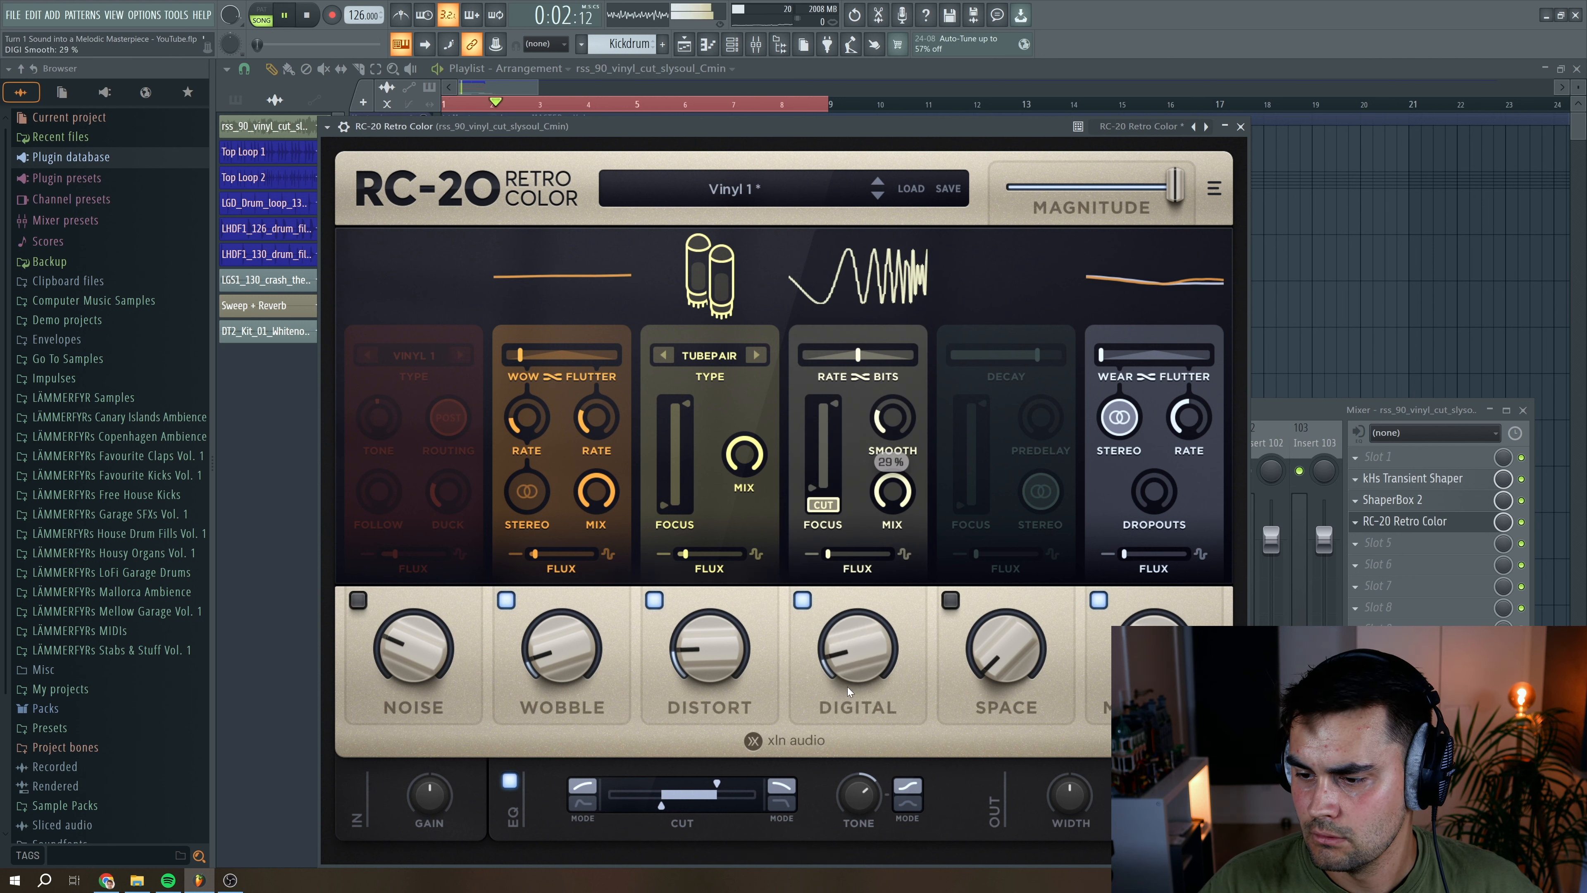
pyautogui.moveTo(846, 686); pyautogui.dragTo(848, 673)
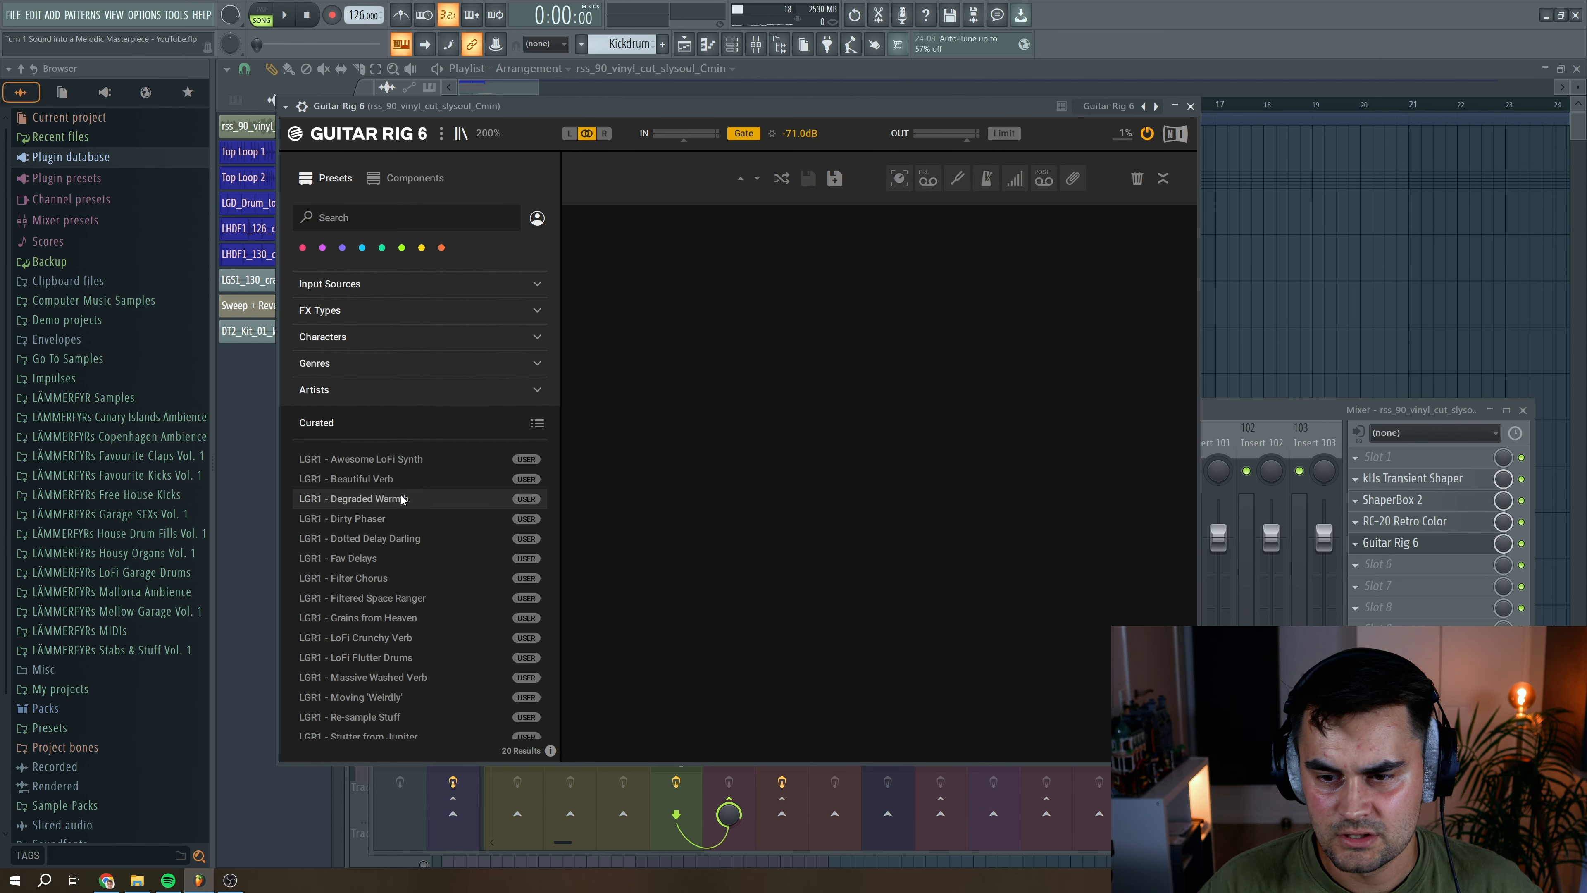
# Load the LGR1 - Degraded Warmth preset in Guitar Rig 6 on the sample's mixer track
pyautogui.moveTo(388, 463)
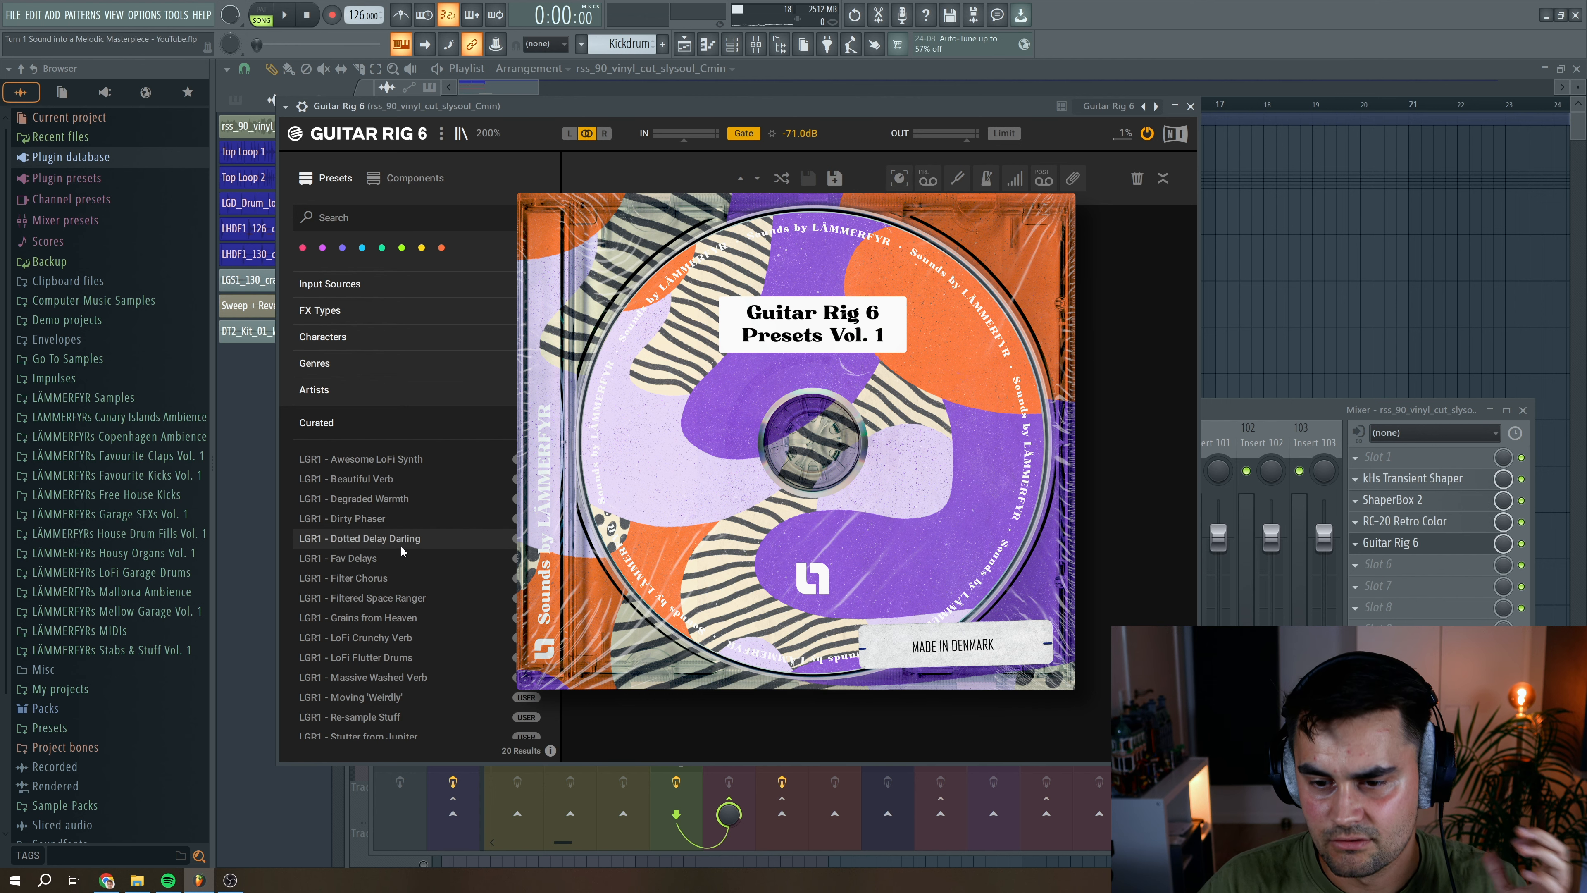
pyautogui.click(378, 497)
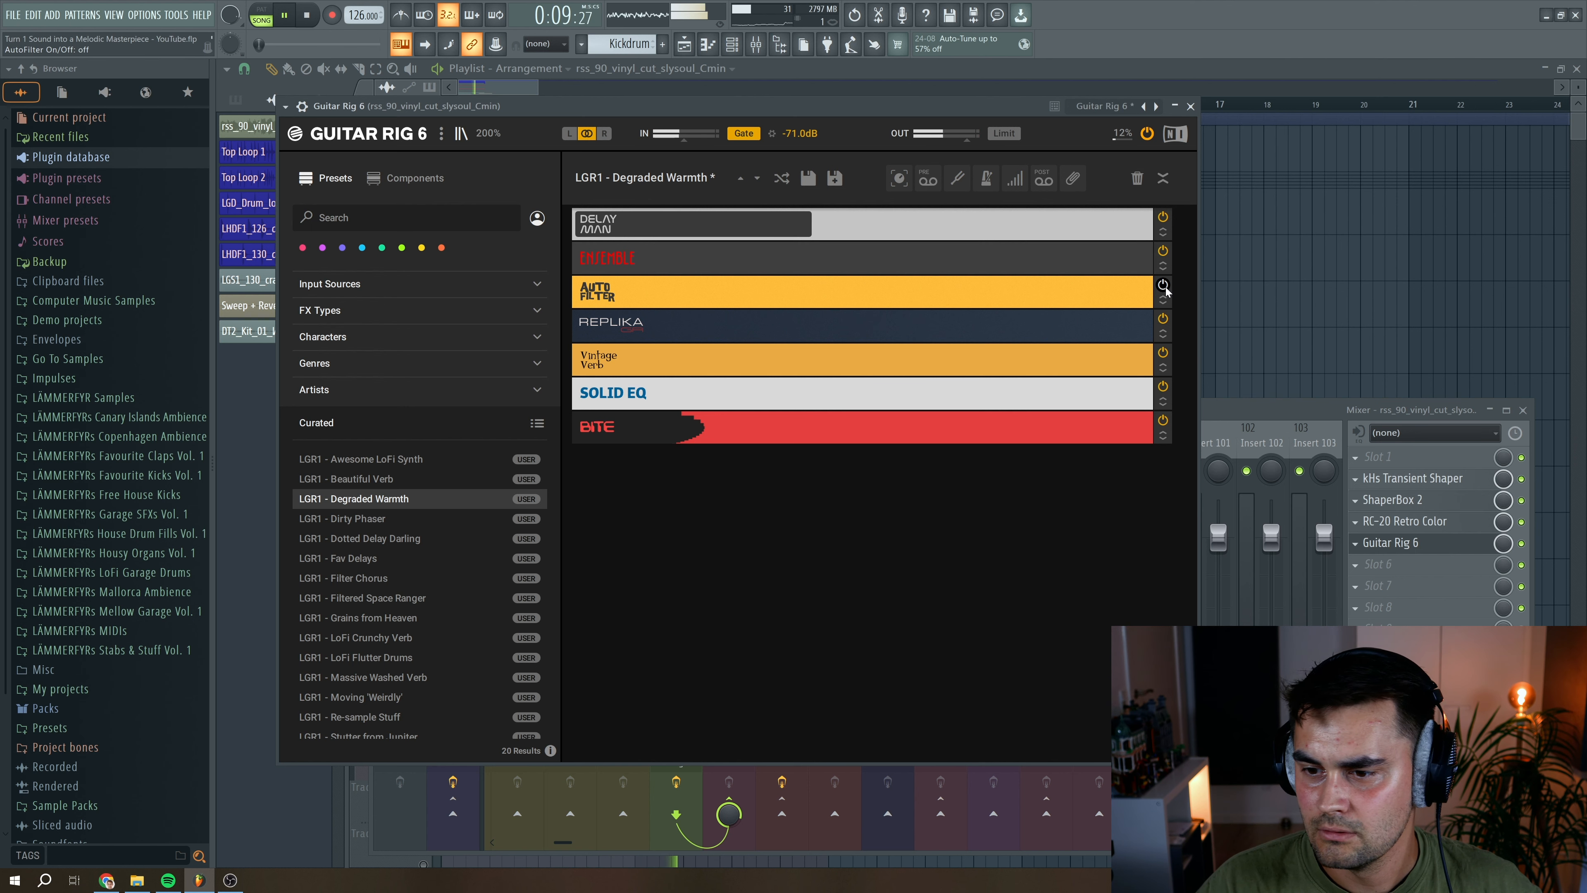
# Close Guitar Rig 6, stop playback and move ShaperBox 2 below Guitar Rig 6 to slot 5
pyautogui.click(1191, 106)
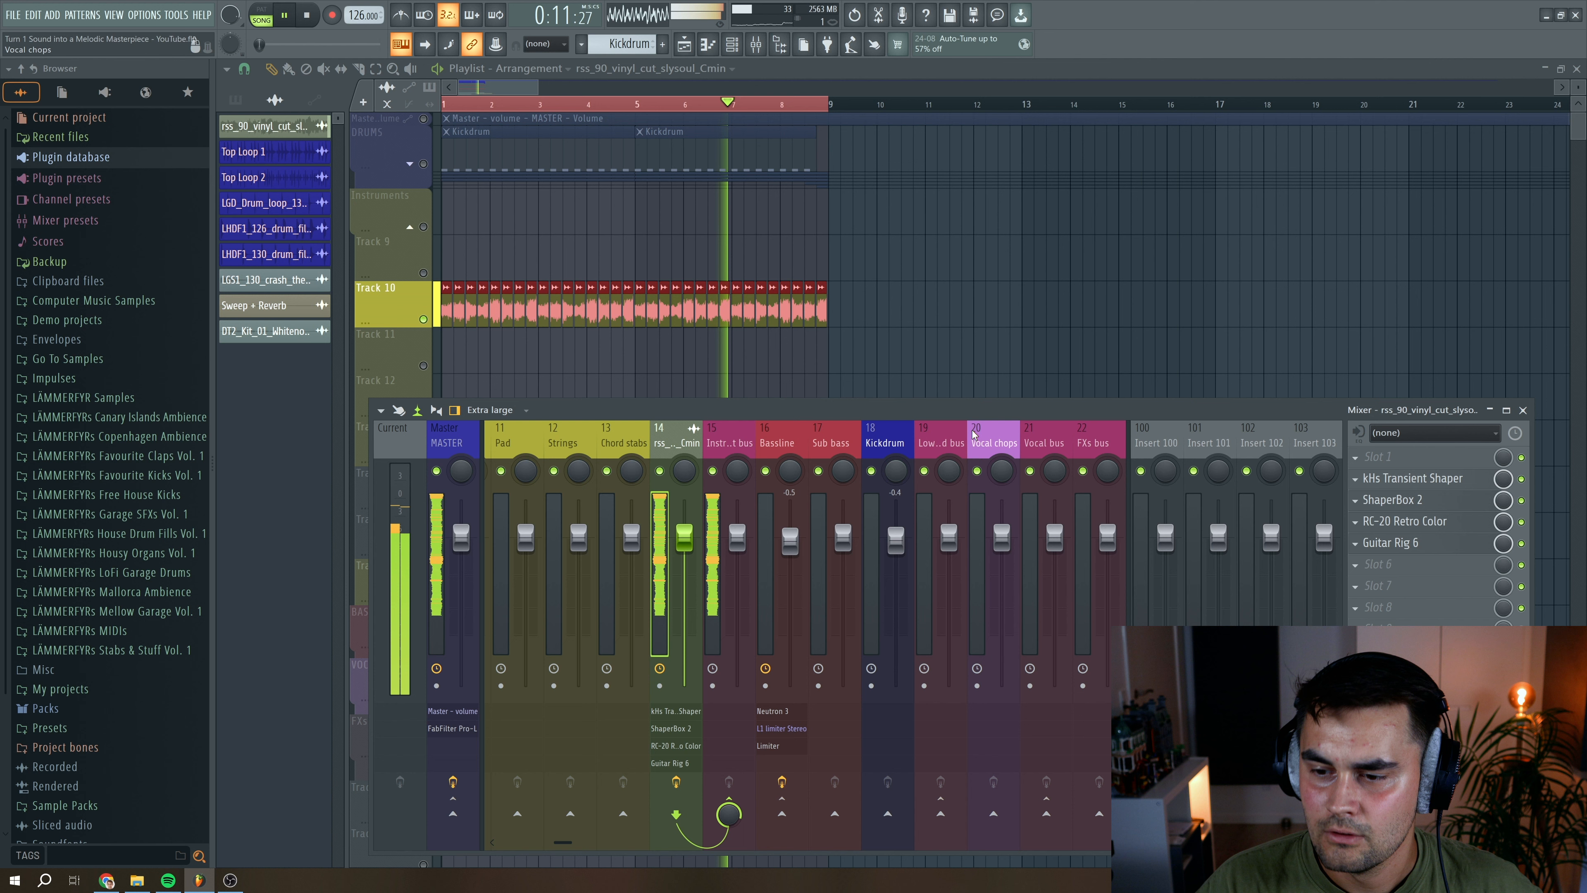
pyautogui.press('space')
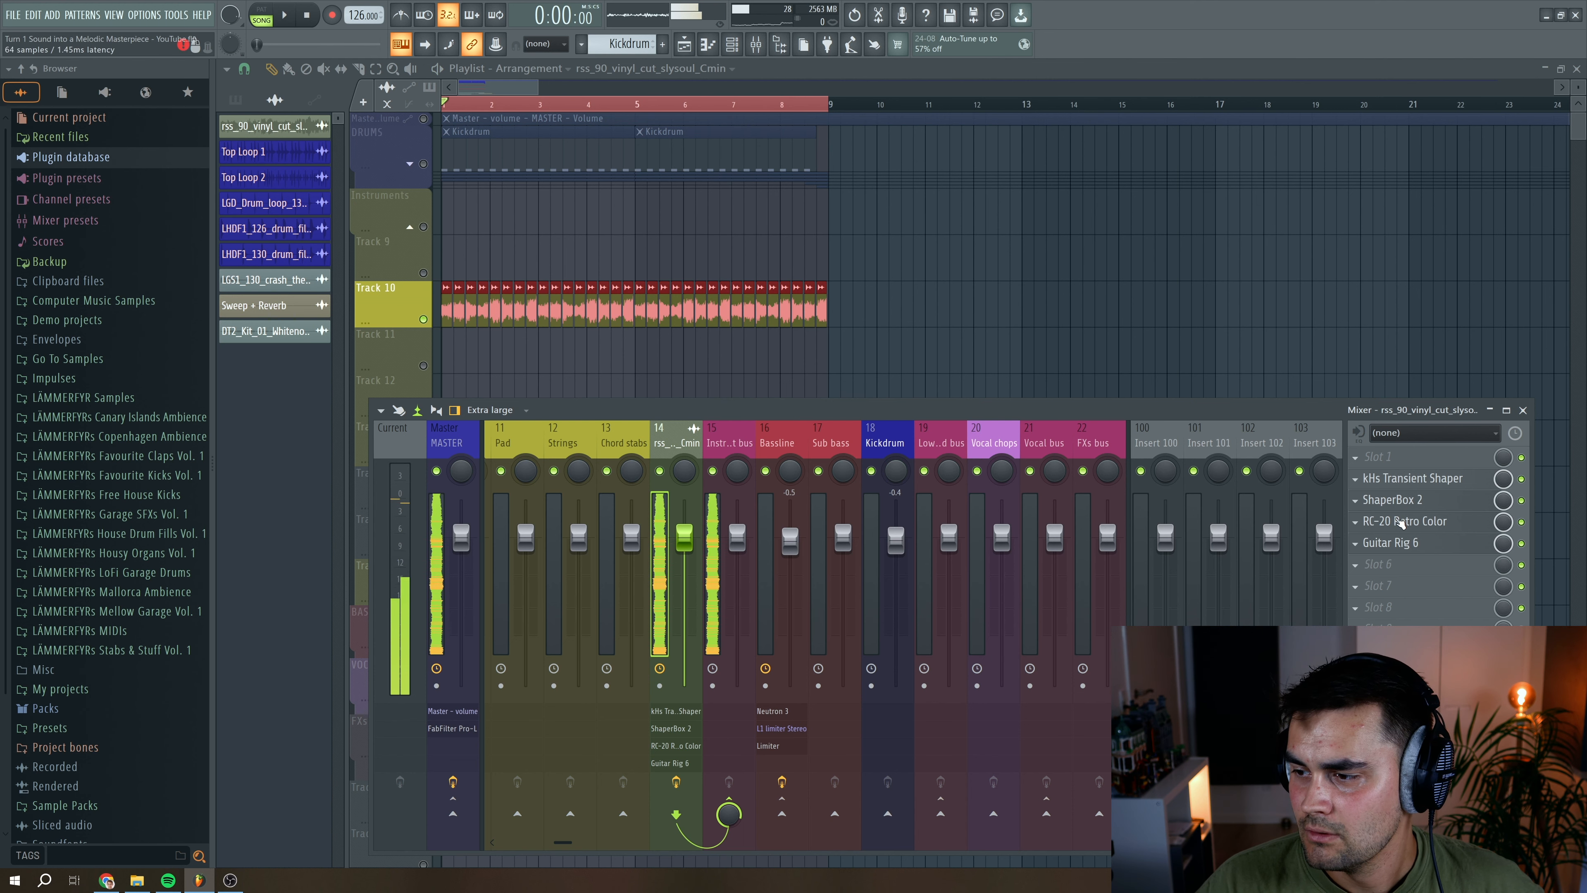
pyautogui.moveTo(1414, 500); pyautogui.dragTo(1419, 548)
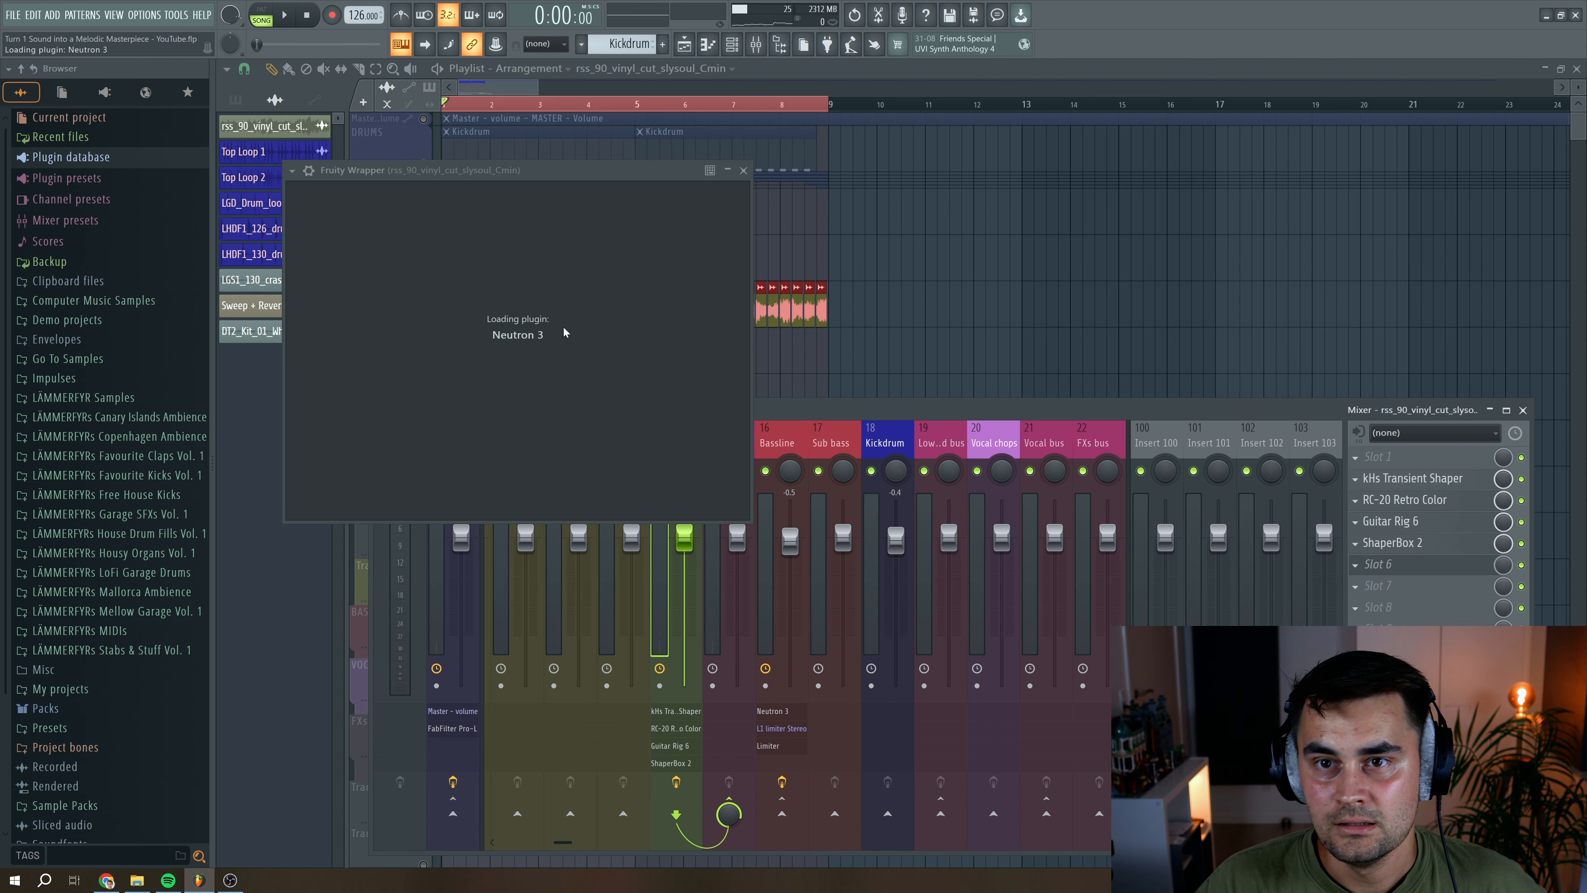
# Enable Neutron 3's Flat Highpass band and turn the highest band into a steeper Flat Lowpass with a much lower cutoff
pyautogui.click(351, 318)
pyautogui.moveTo(367, 324); pyautogui.dragTo(380, 326)
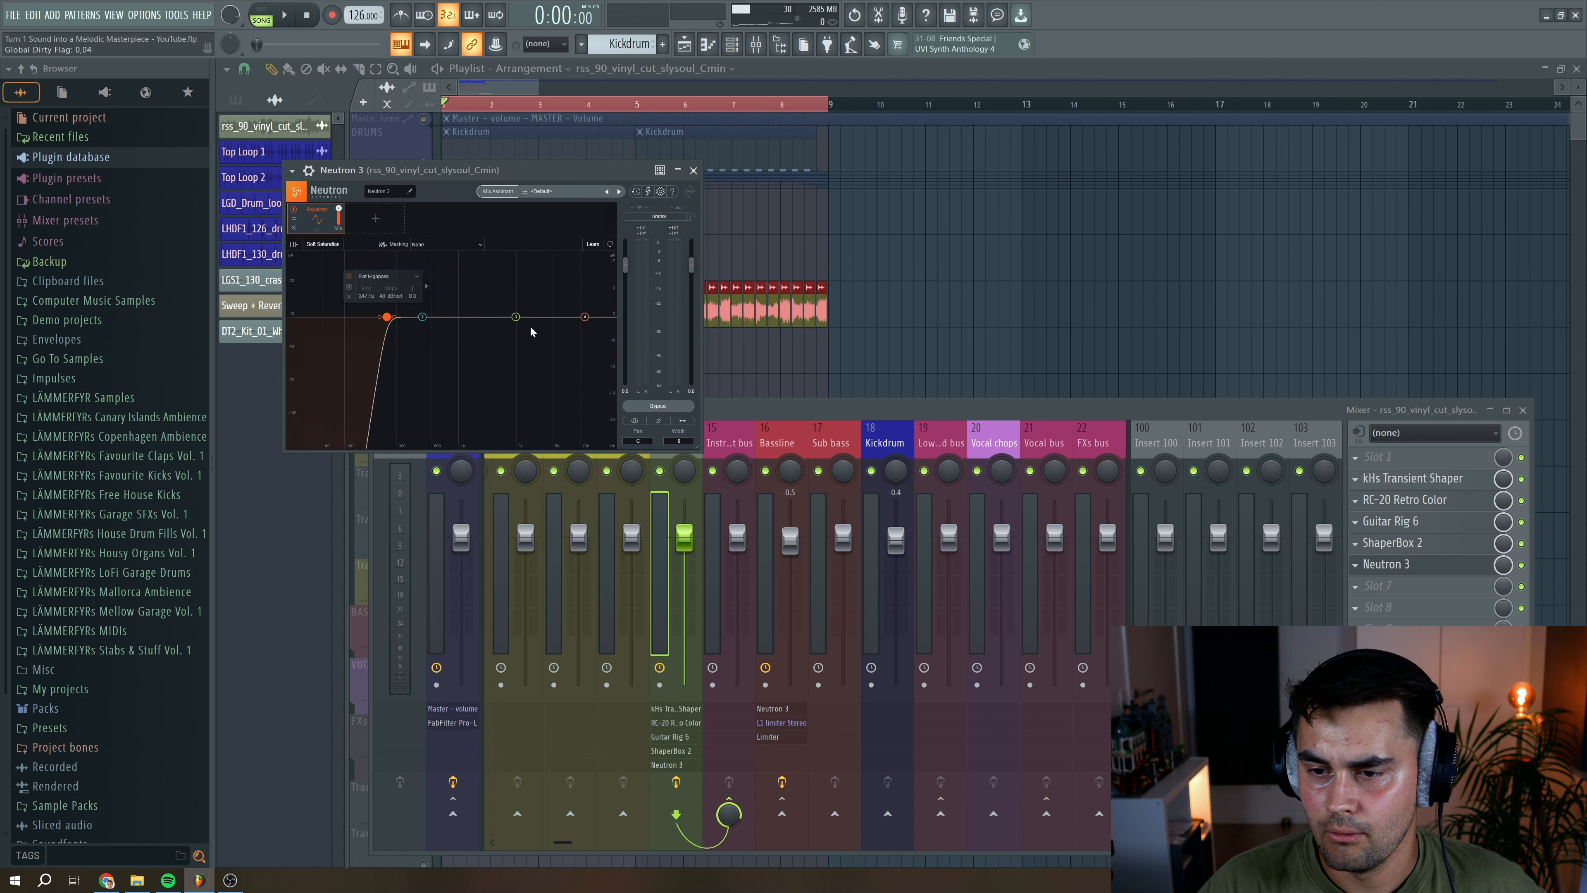
pyautogui.click(583, 317)
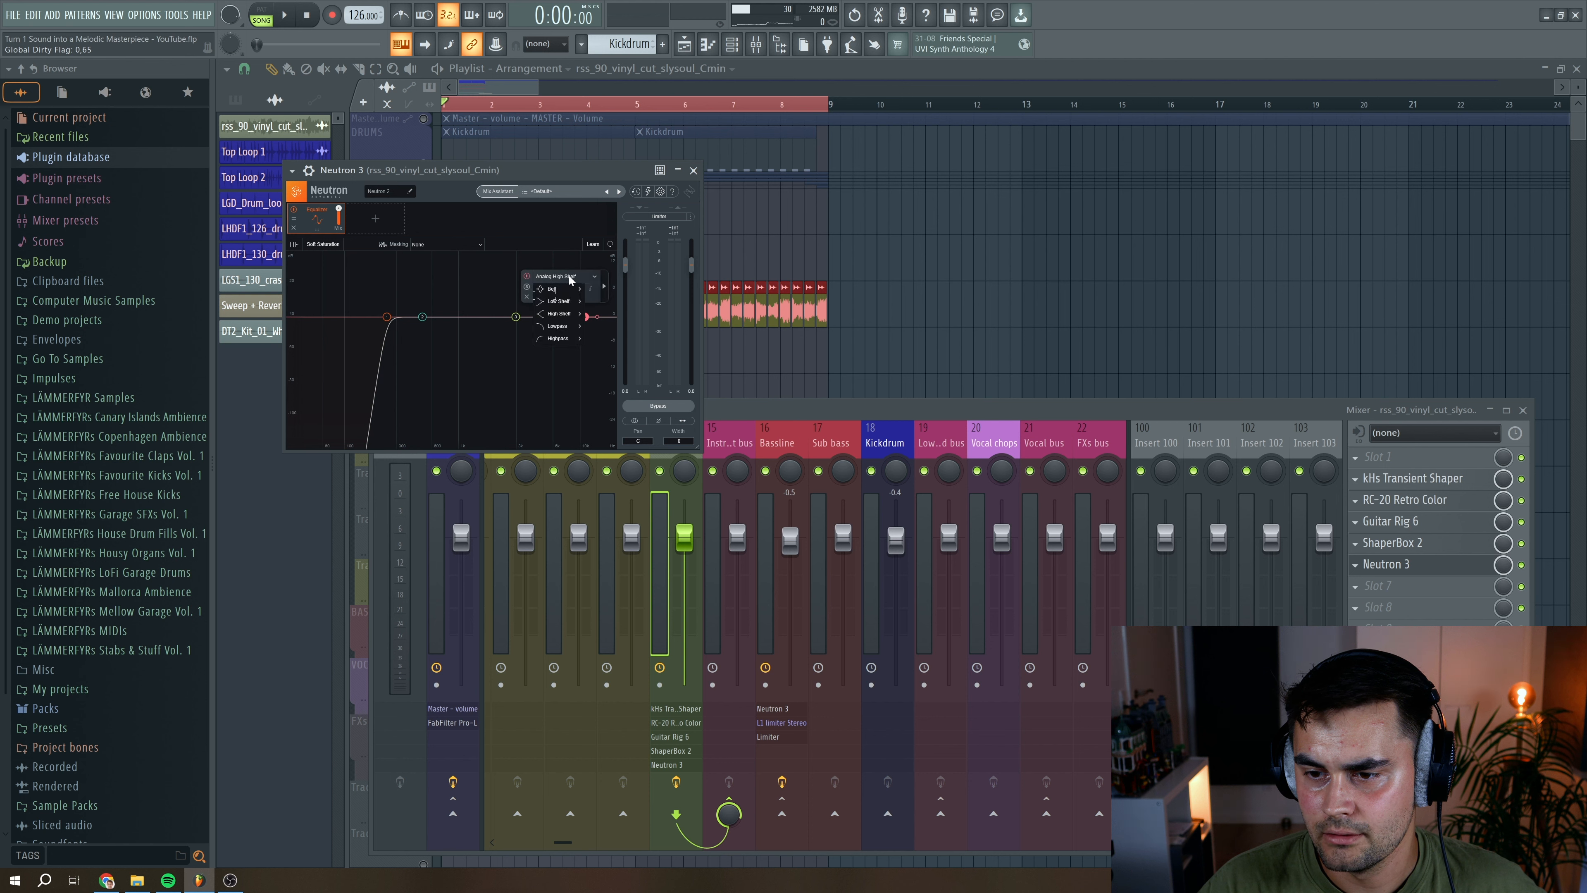
pyautogui.click(497, 325)
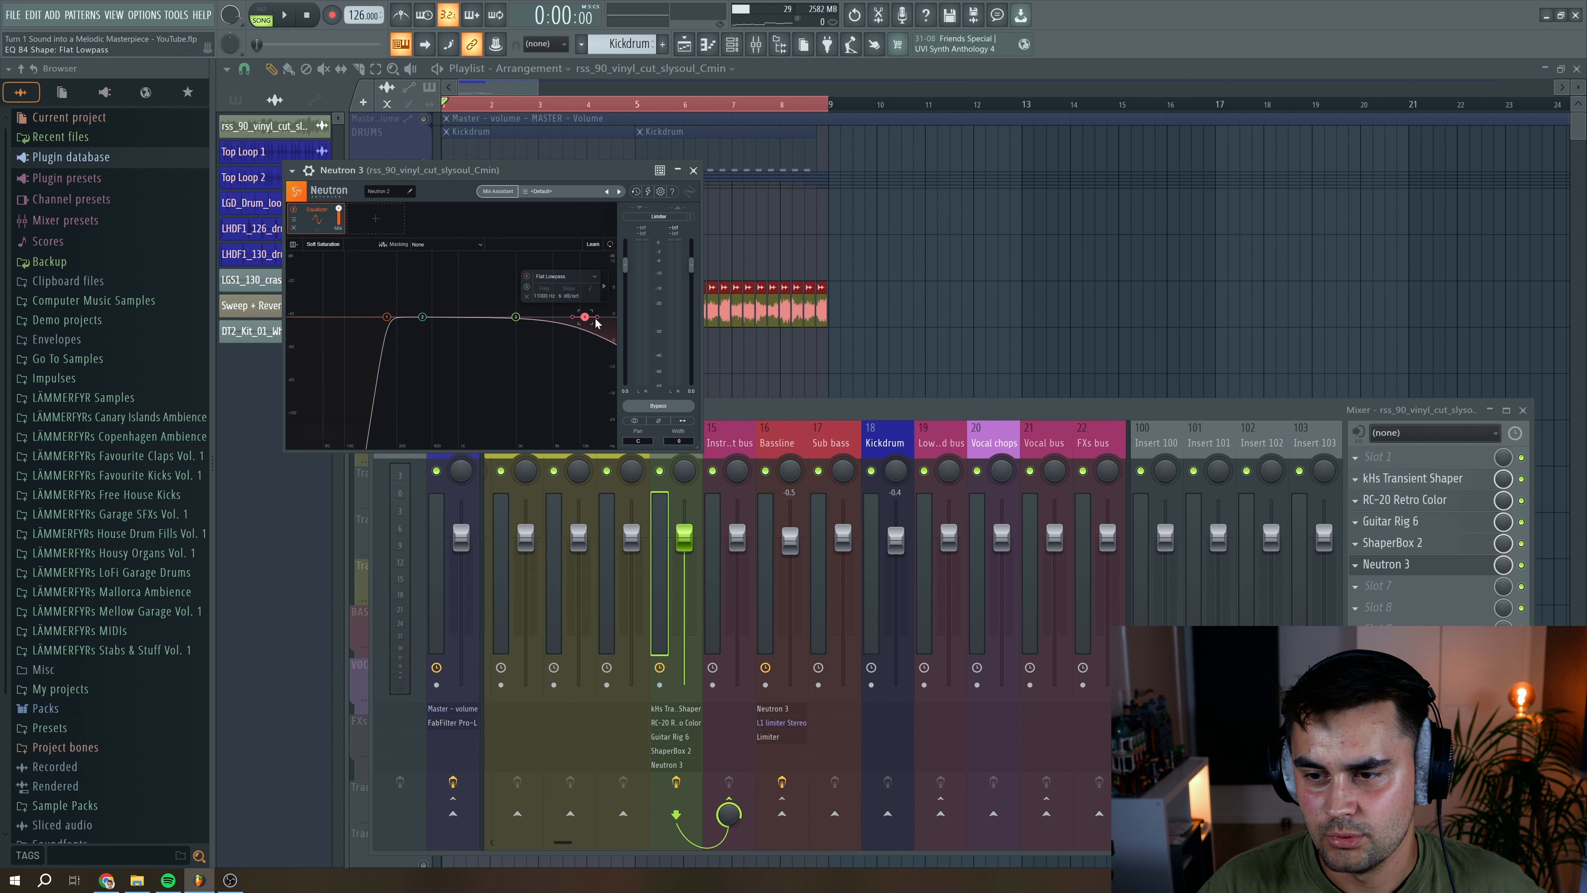
pyautogui.scroll(4, 594, 321)
pyautogui.moveTo(585, 319); pyautogui.dragTo(525, 320)
# Raise the Neutron 3 highpass cutoff slightly during playback, then close the plugin and stop playback
pyautogui.press('space')
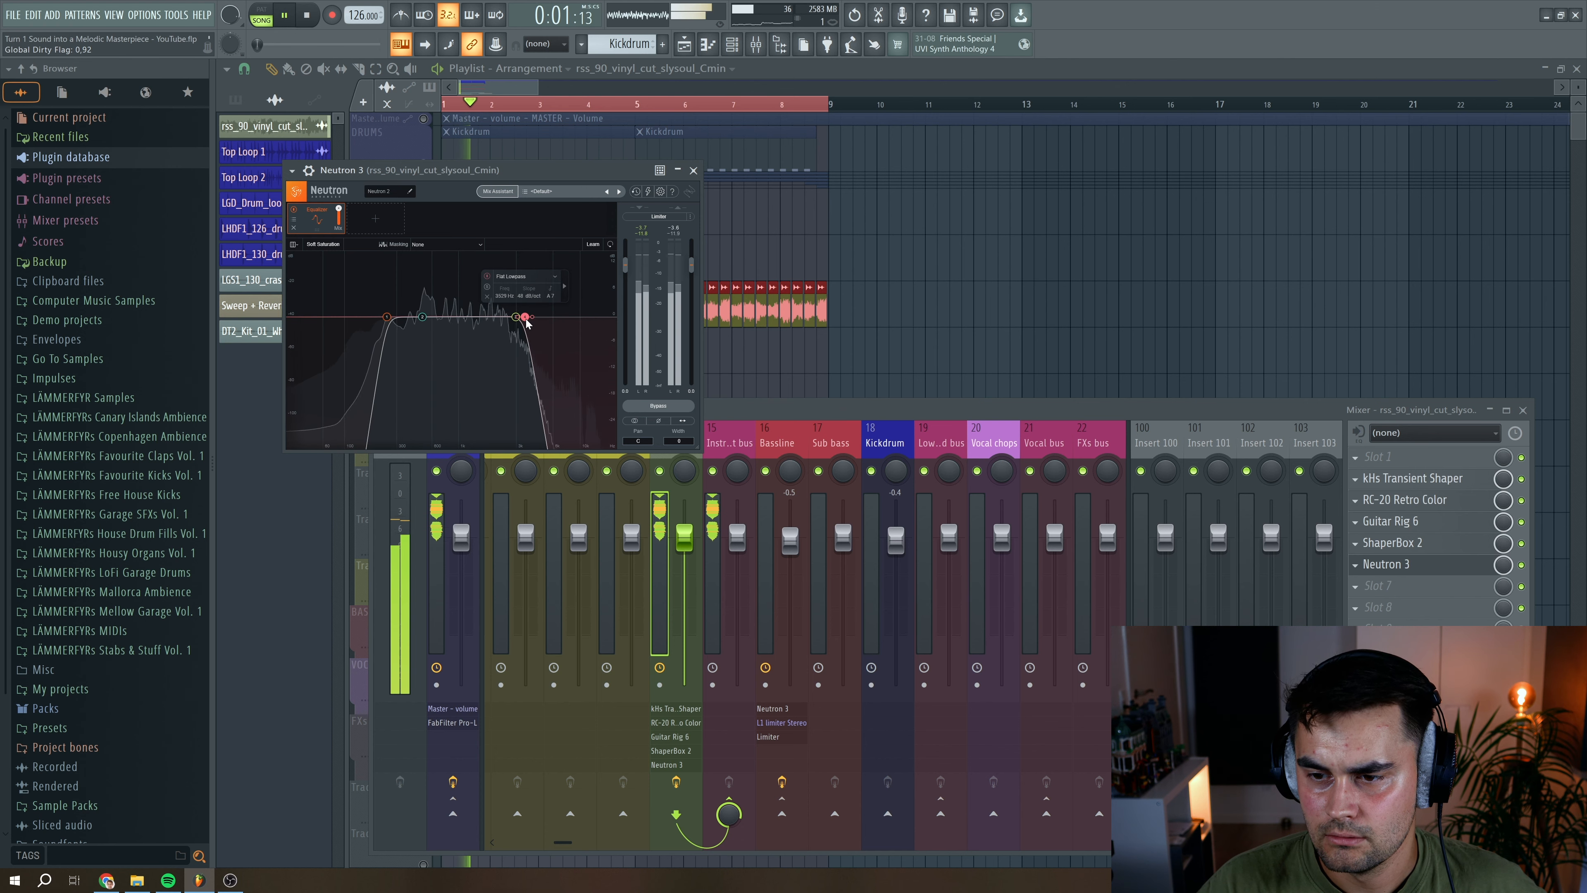
pyautogui.moveTo(386, 317); pyautogui.dragTo(390, 318)
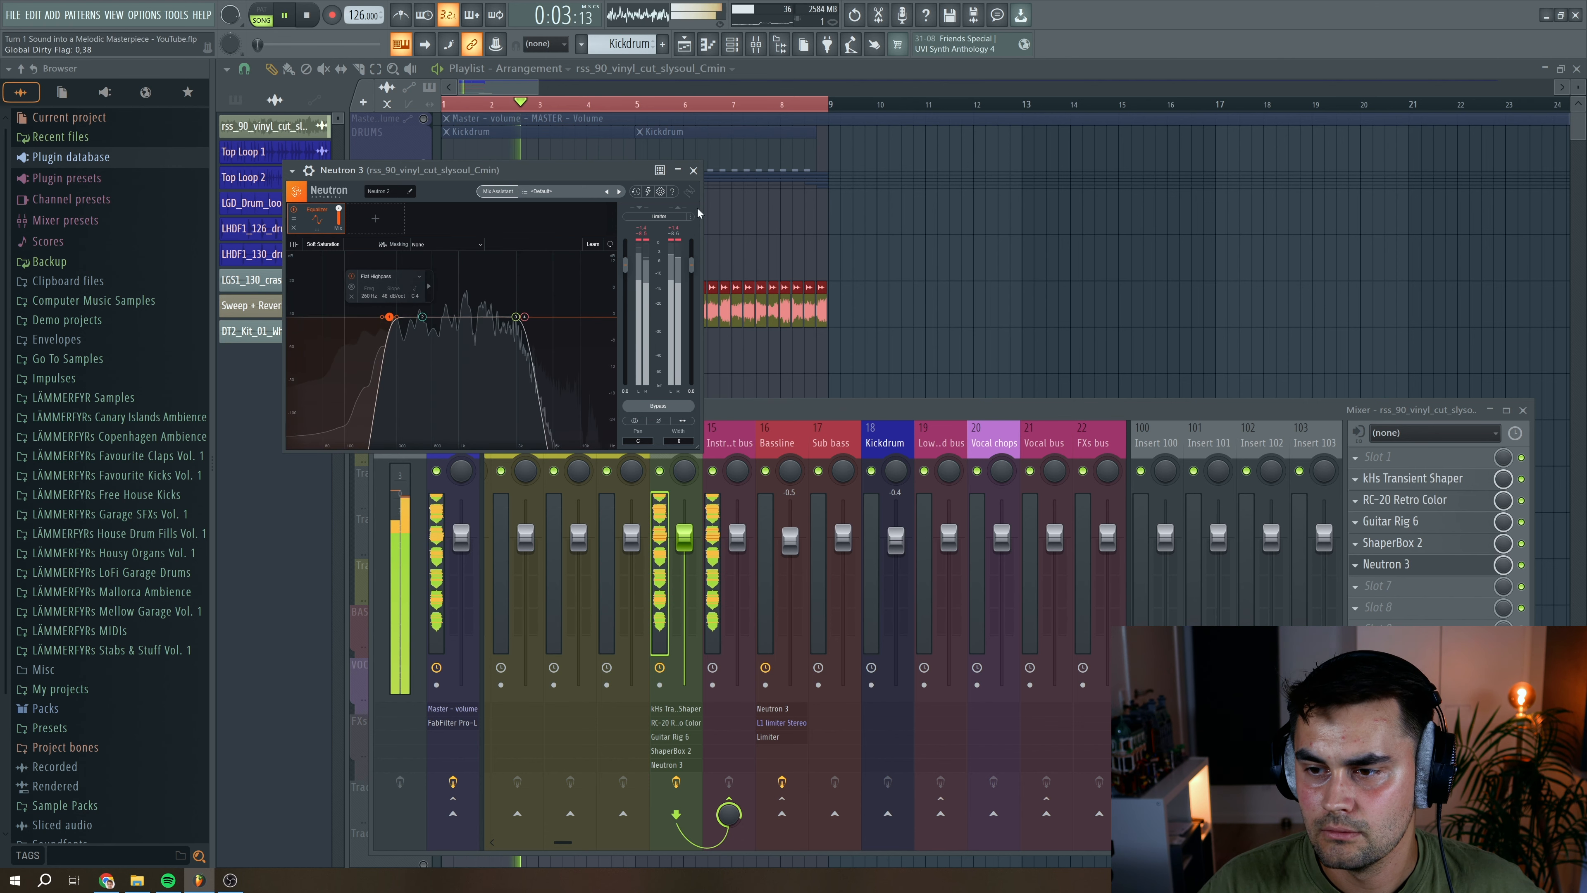
pyautogui.click(695, 170)
pyautogui.press('space')
# Lower the chopped sample's mixer volume to -3.4 dB and play the loop together with the drums and bass
pyautogui.moveTo(684, 538); pyautogui.dragTo(684, 555)
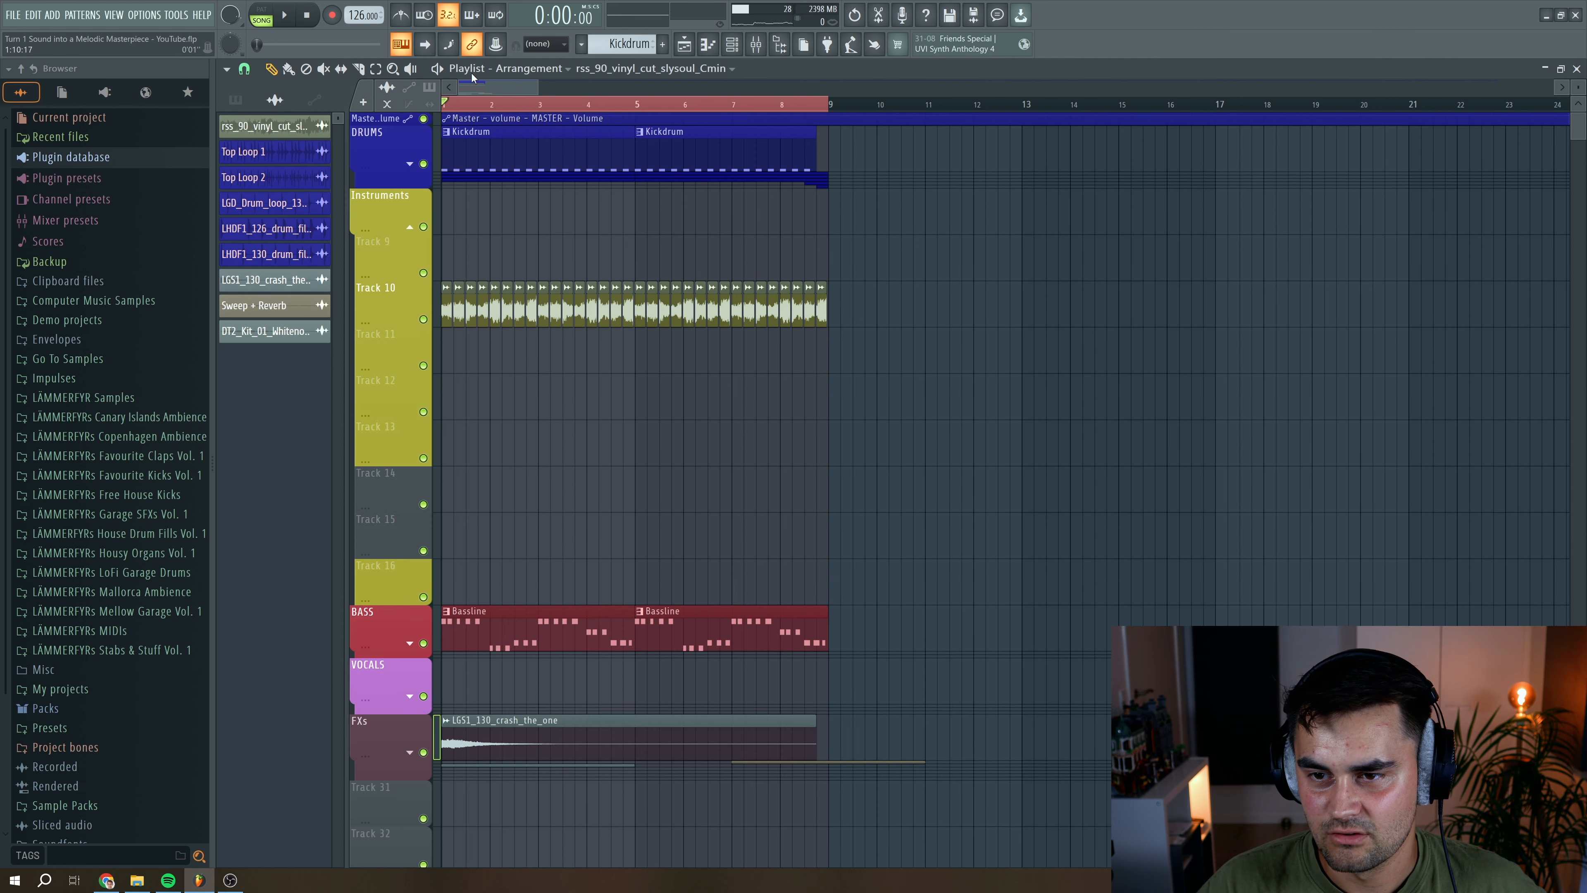
pyautogui.press('space')
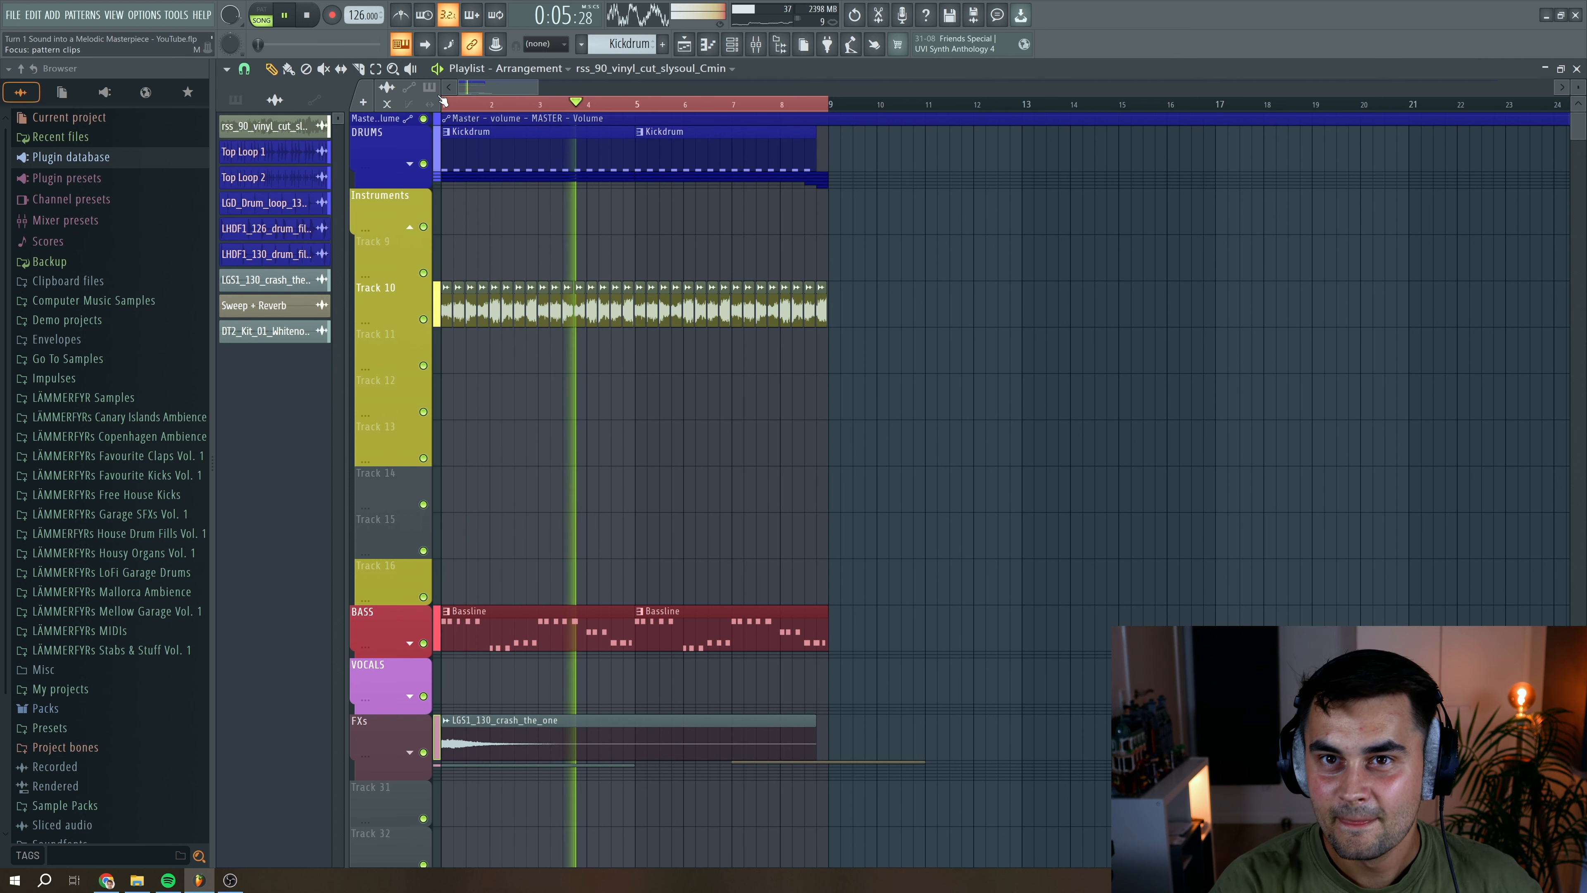
pyautogui.press('space')
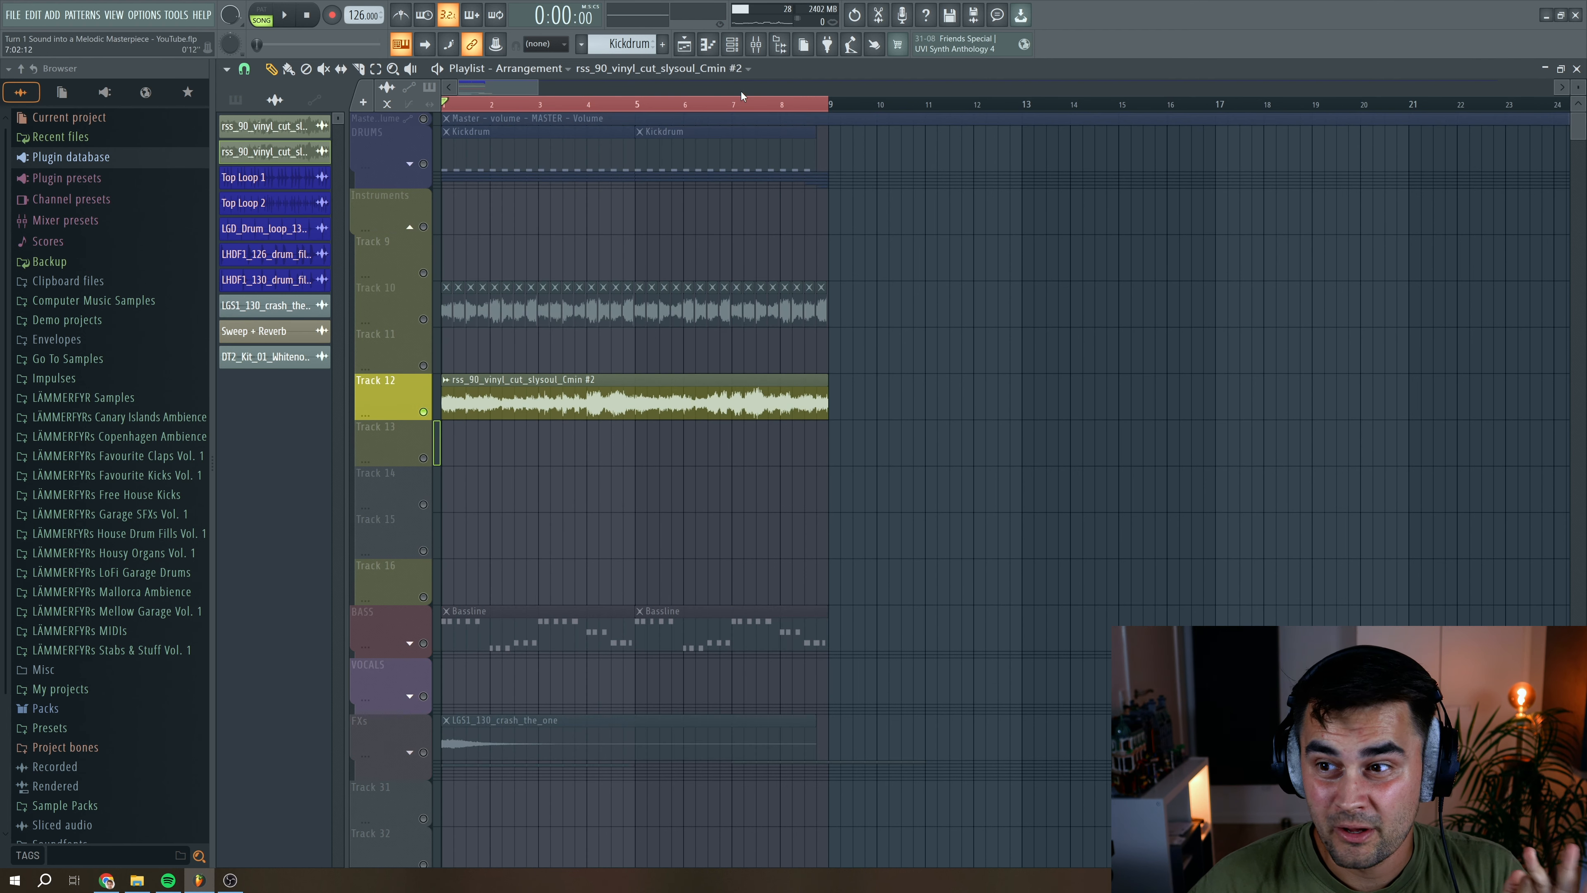
# Add Effectrix to slot 2 of the second vinyl sample's mixer track 15
pyautogui.click(757, 44)
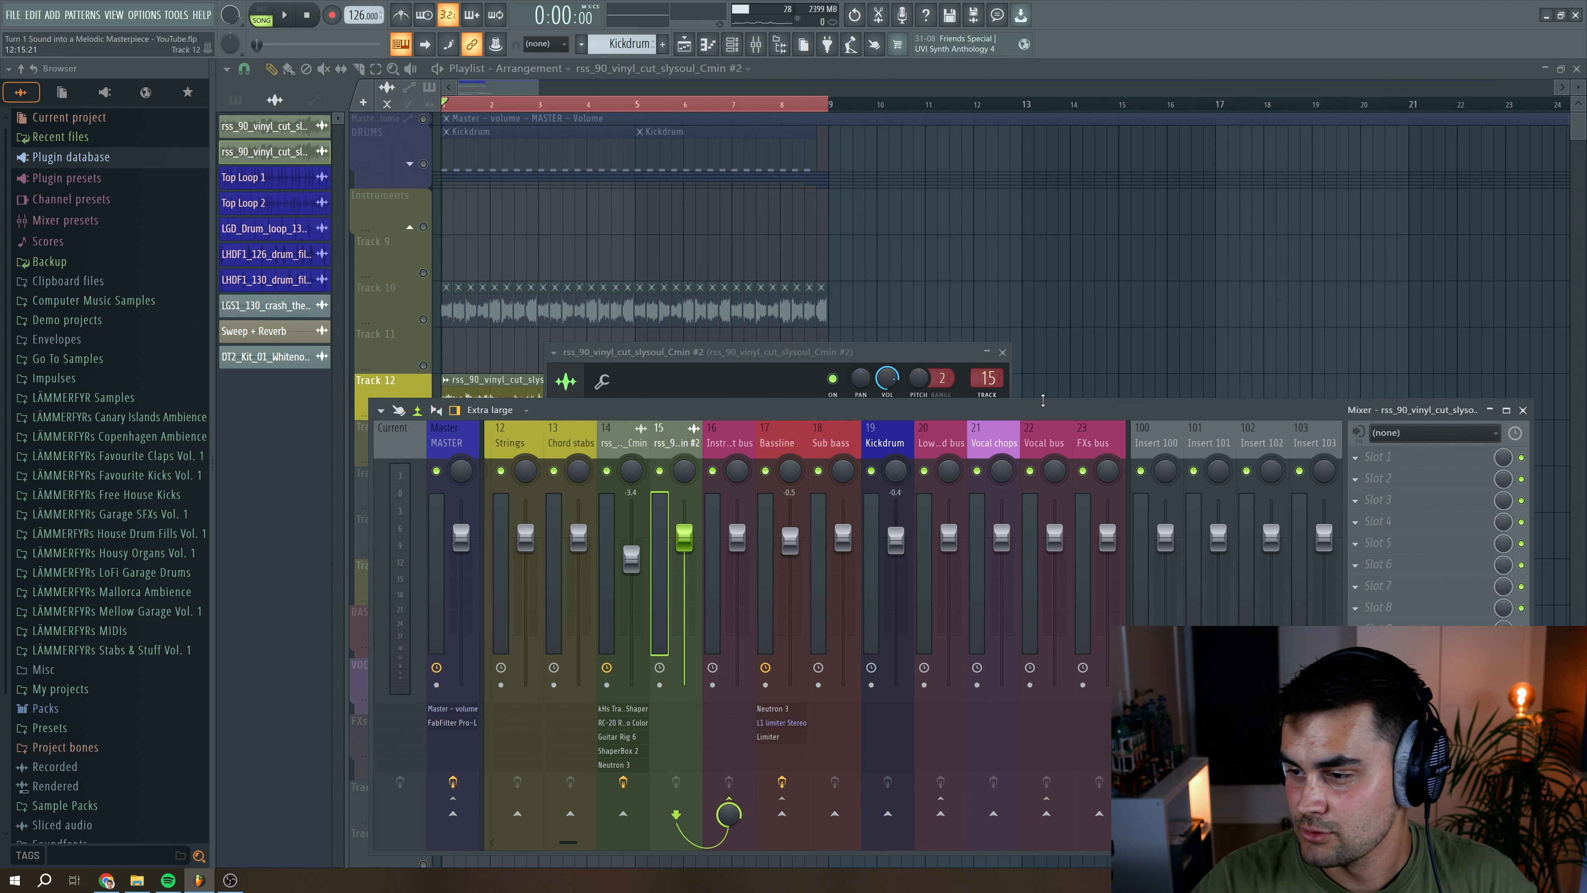
pyautogui.click(1378, 479)
pyautogui.click(1170, 632)
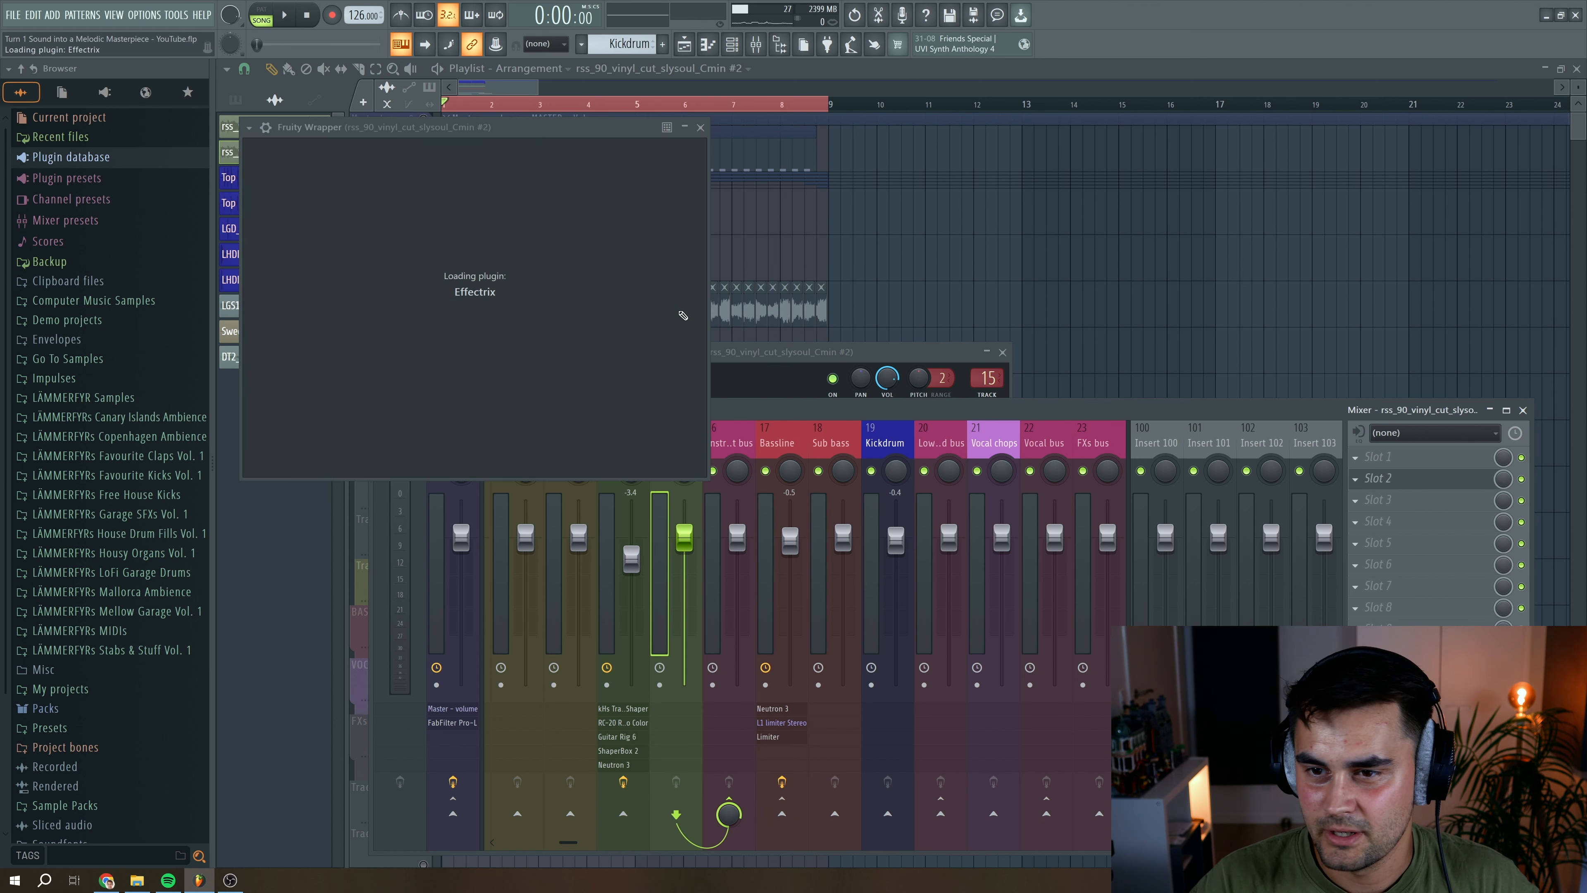
pyautogui.moveTo(400, 133); pyautogui.dragTo(663, 189)
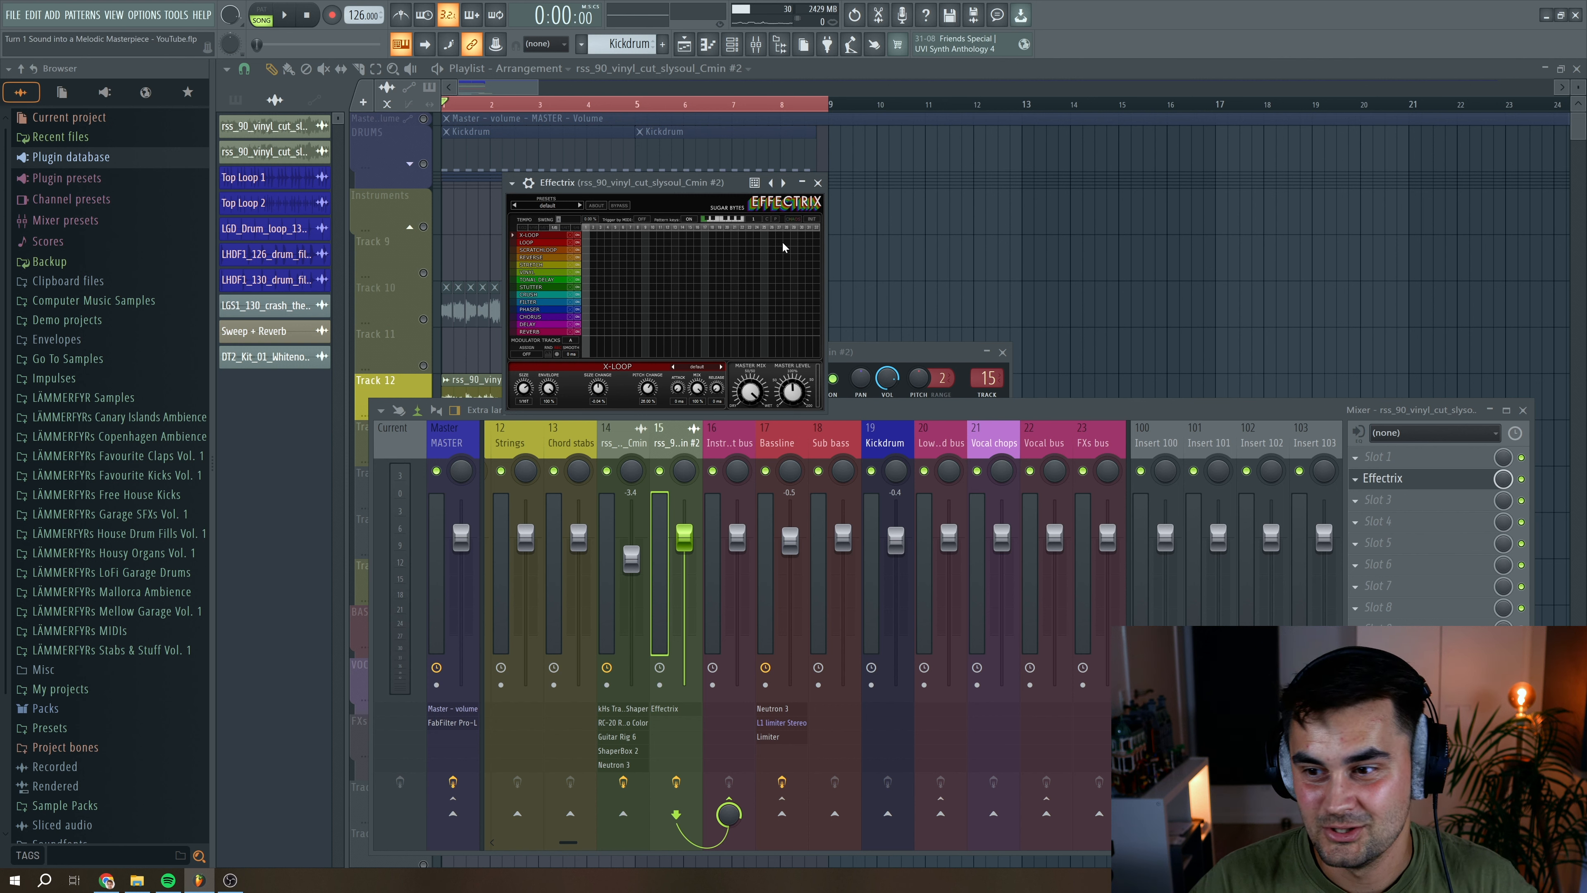
# Play the second sample and randomize the Effectrix step pattern
pyautogui.click(286, 18)
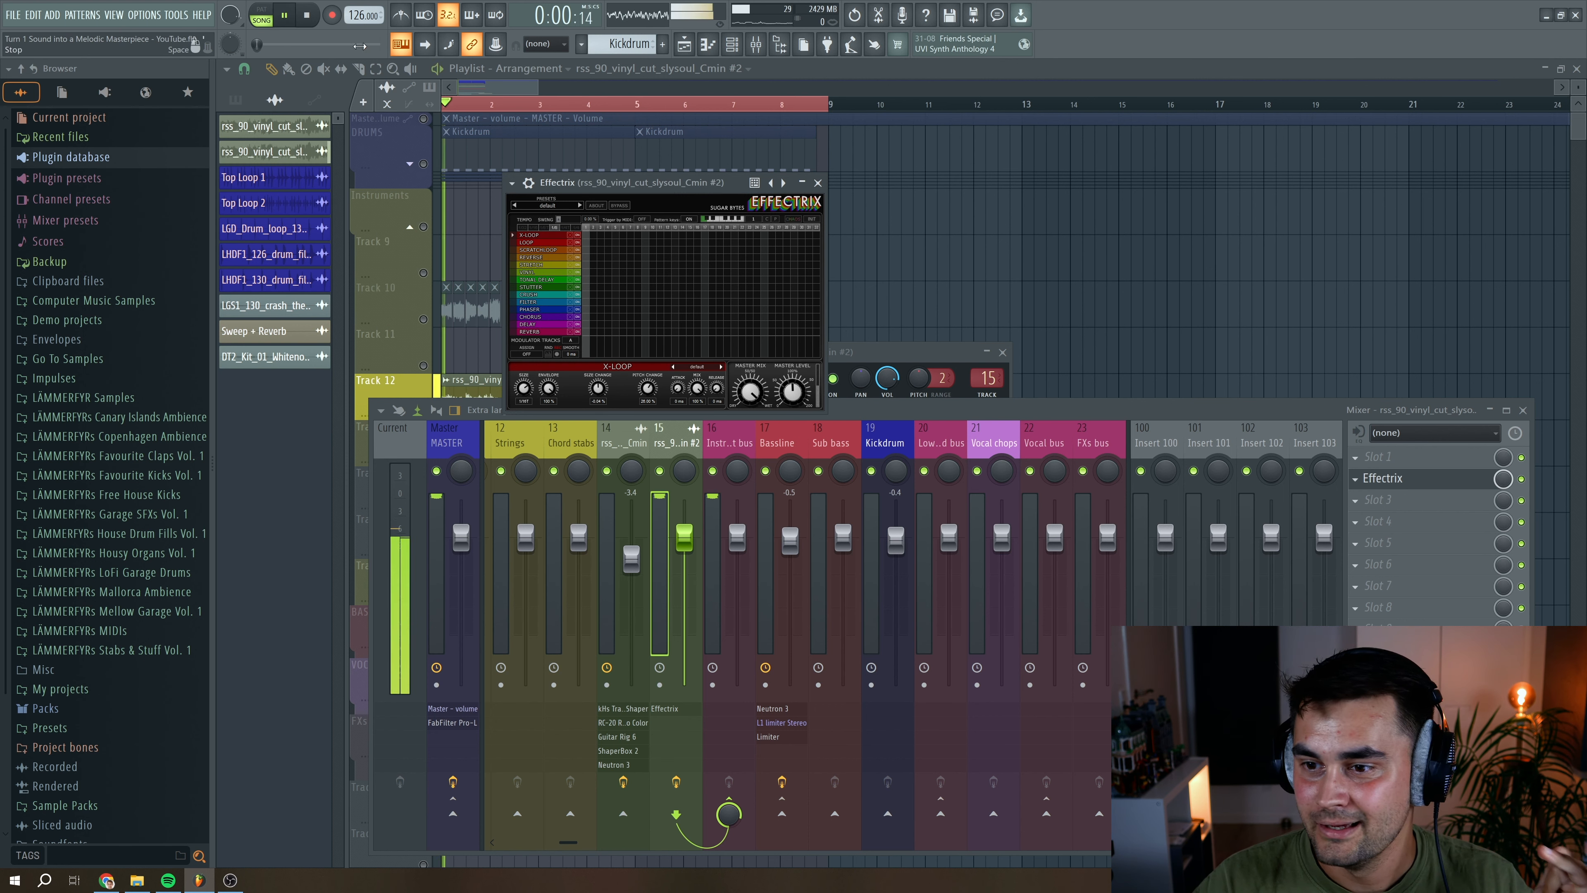
pyautogui.click(793, 219)
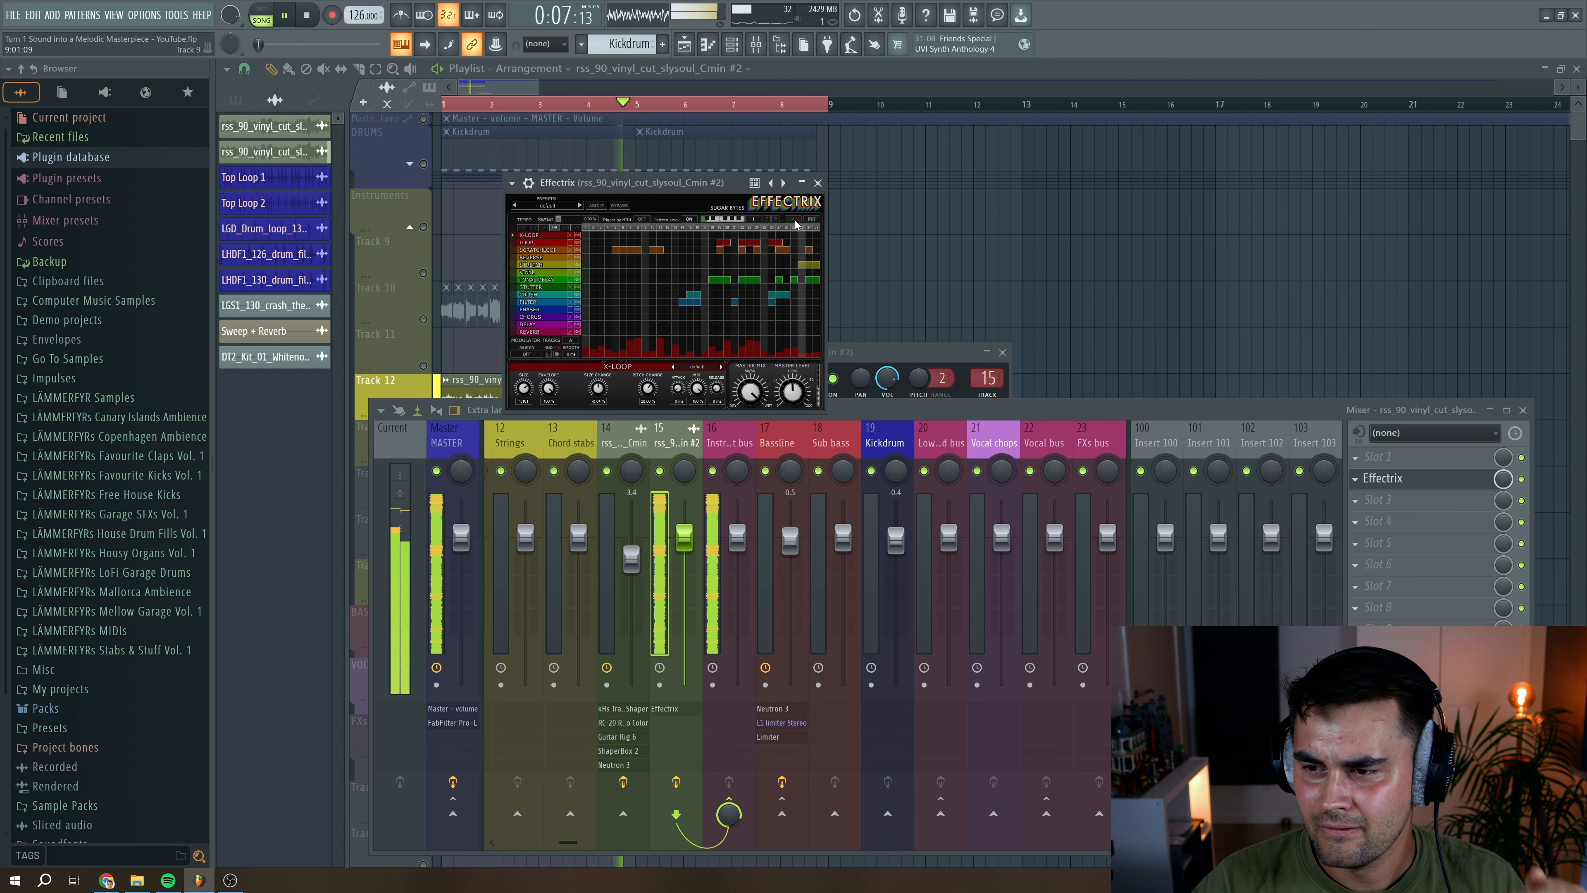
pyautogui.press('space')
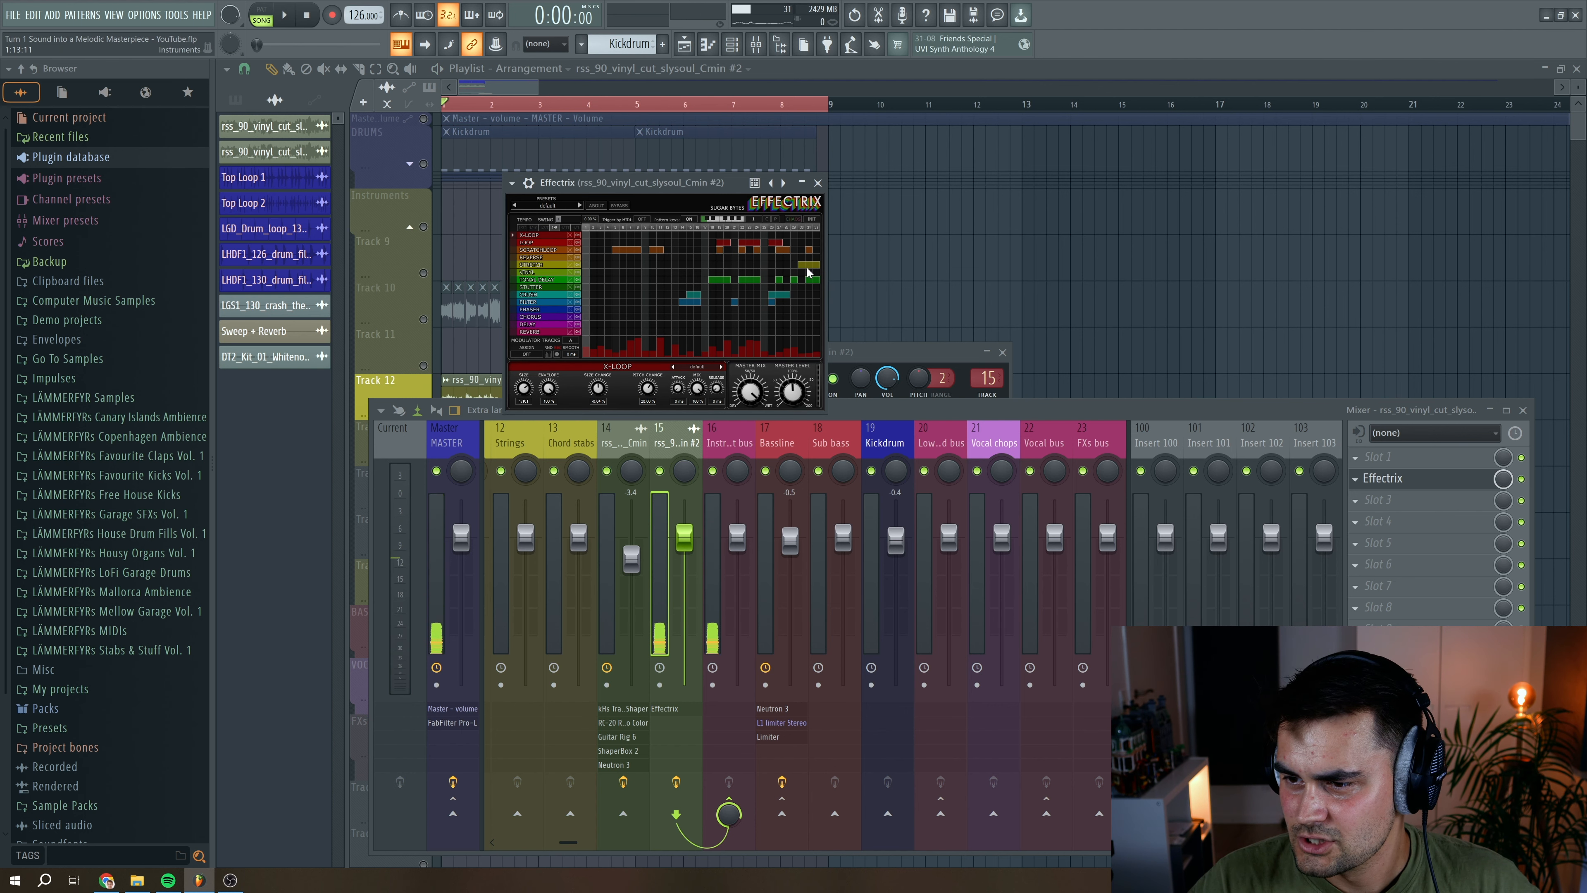
# Erase the yellow effect block near the end of the Effectrix pattern and add a Filter block near its beginning
pyautogui.click(808, 268)
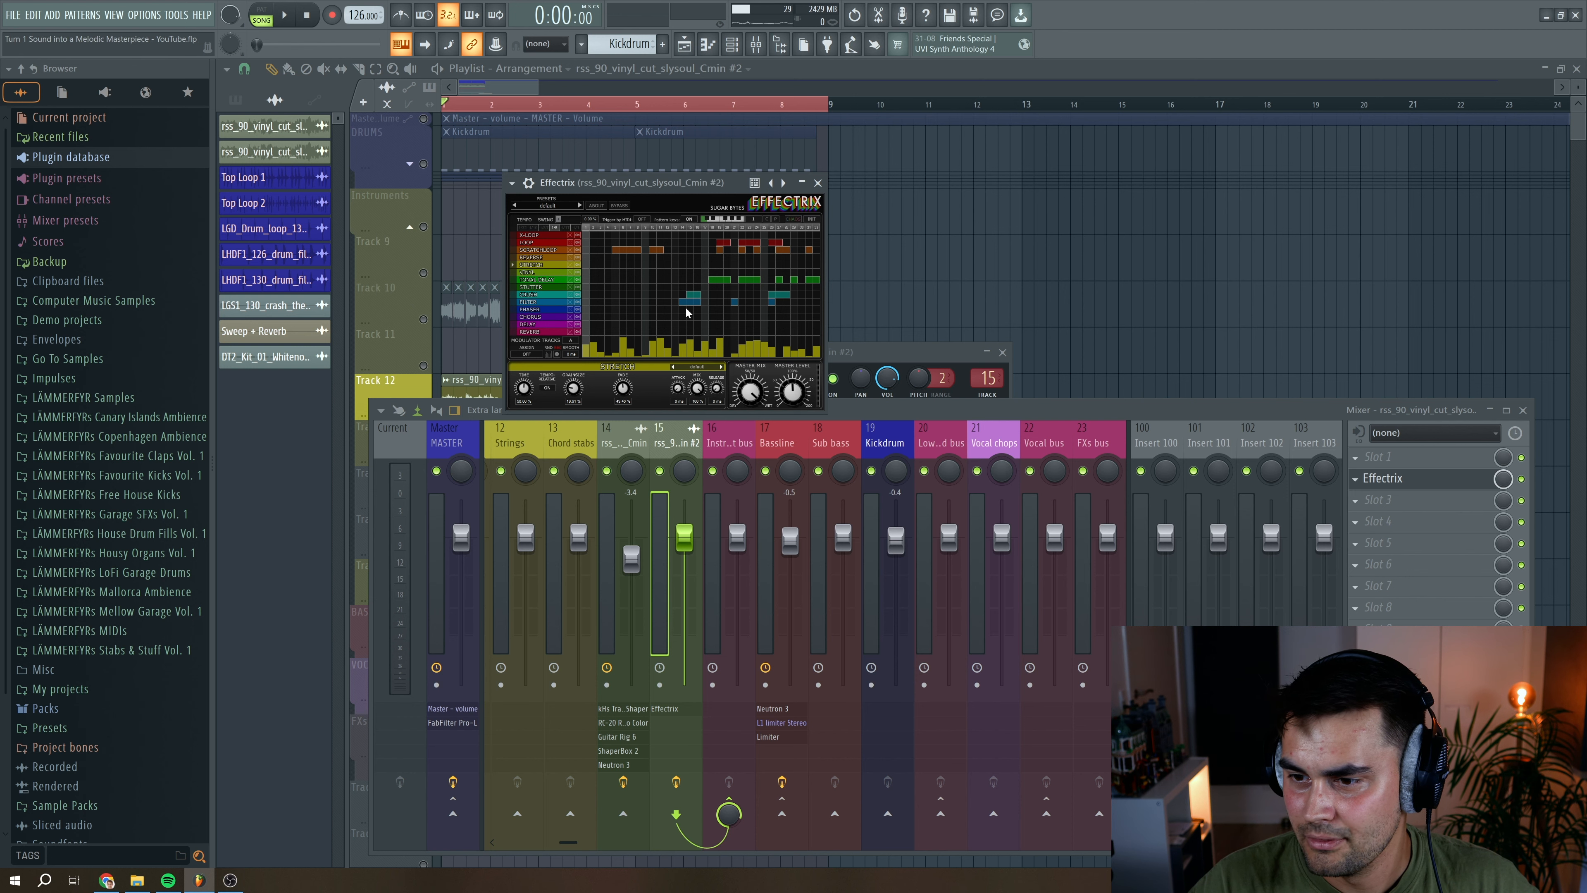
pyautogui.click(620, 302)
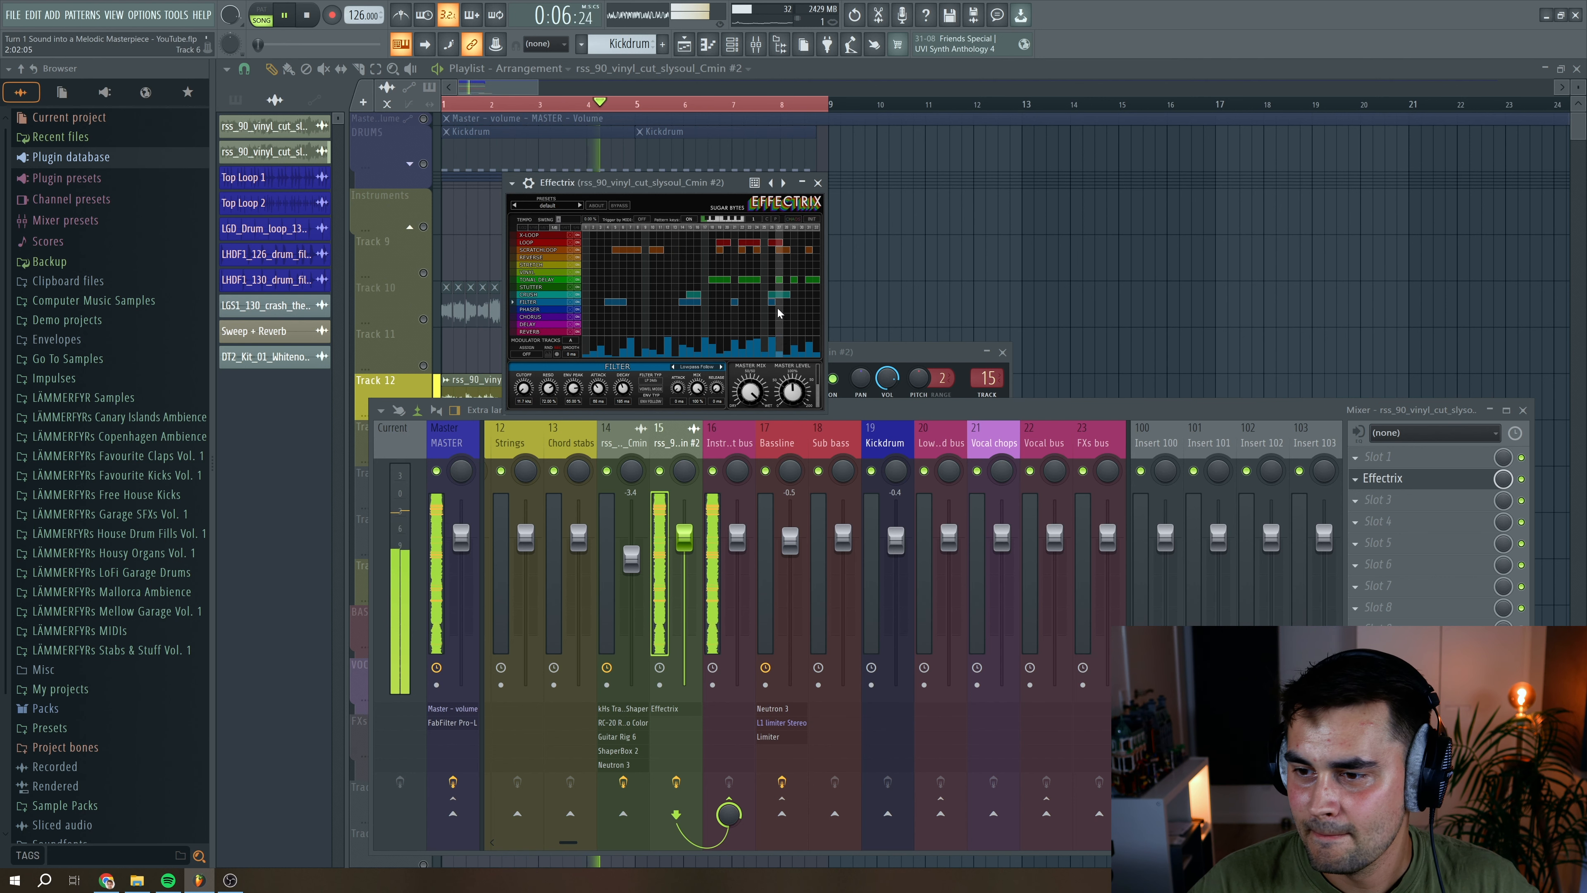
pyautogui.click(785, 295)
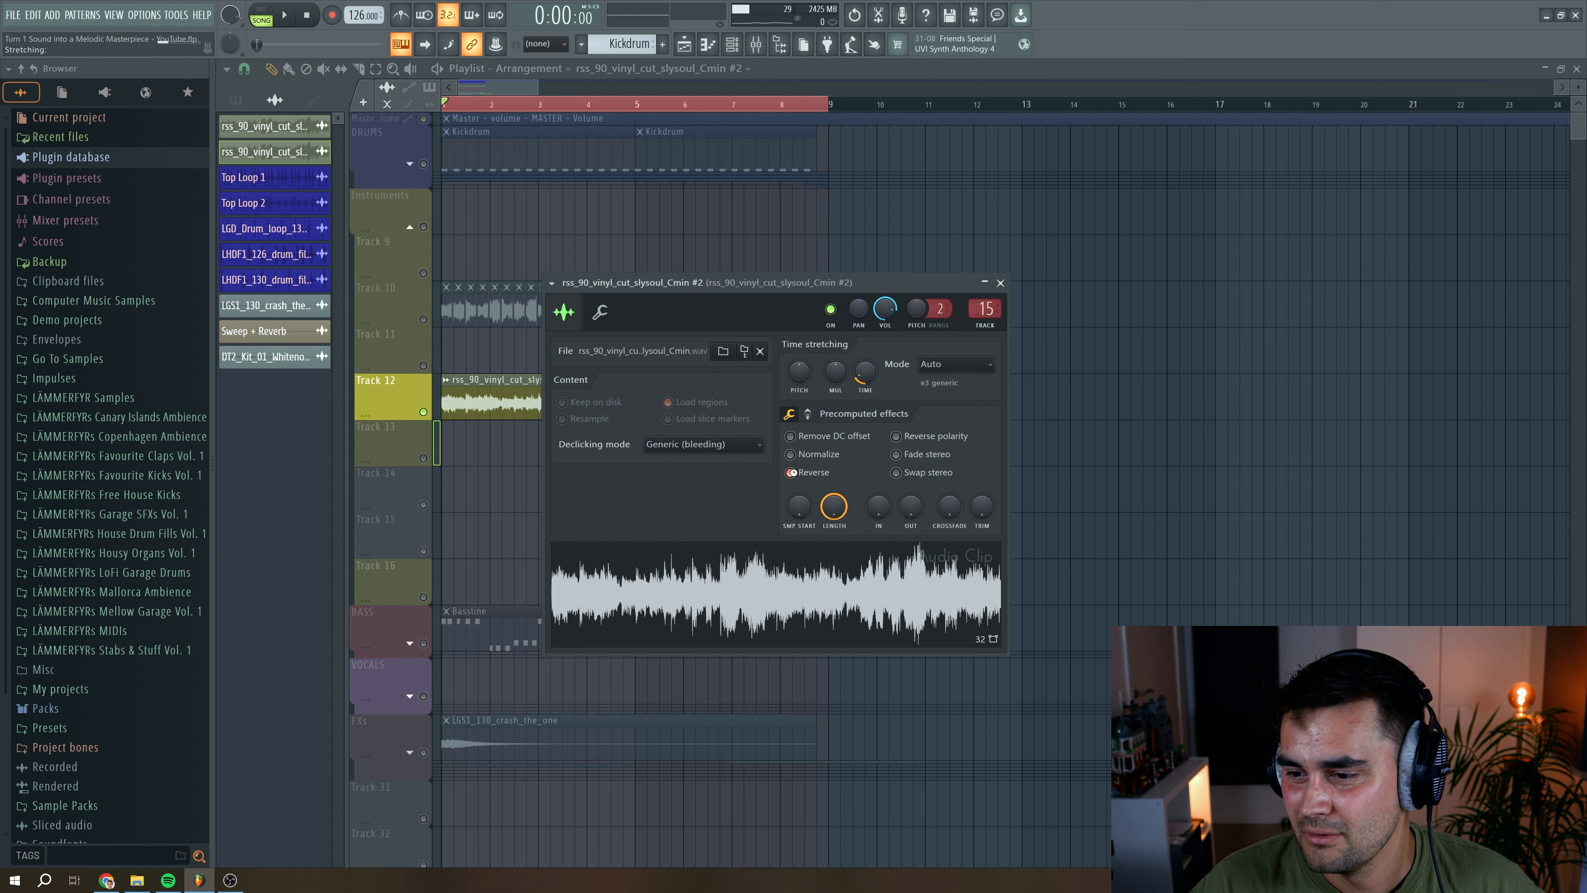
# Play the reversed second sample and lower its mixer track volume to -0.7 dB
pyautogui.press('space')
pyautogui.click(1000, 281)
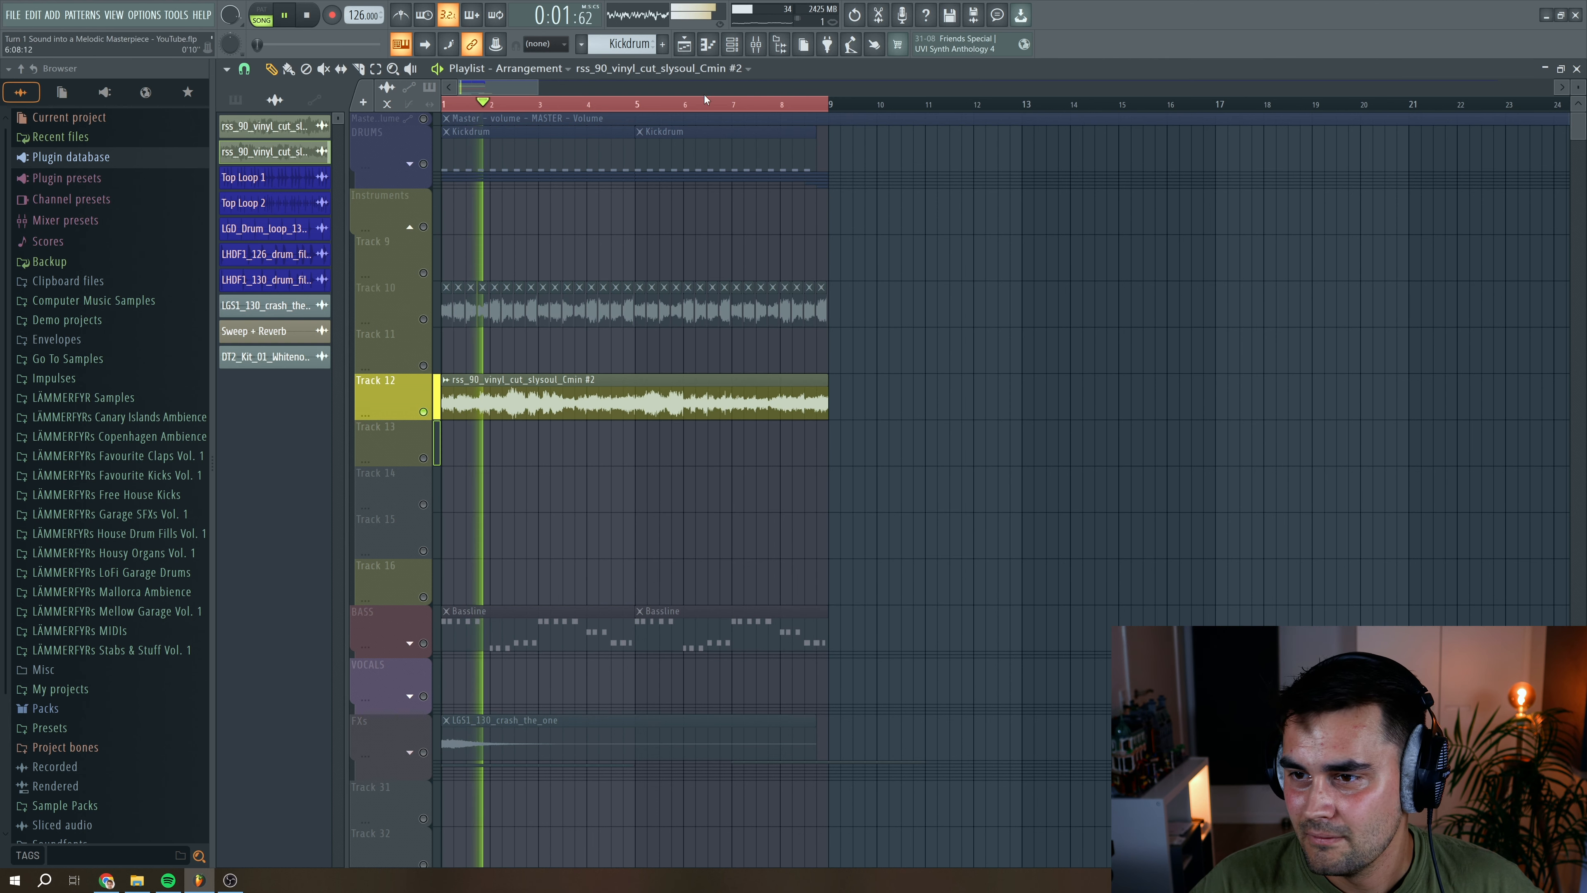
pyautogui.press('F9')
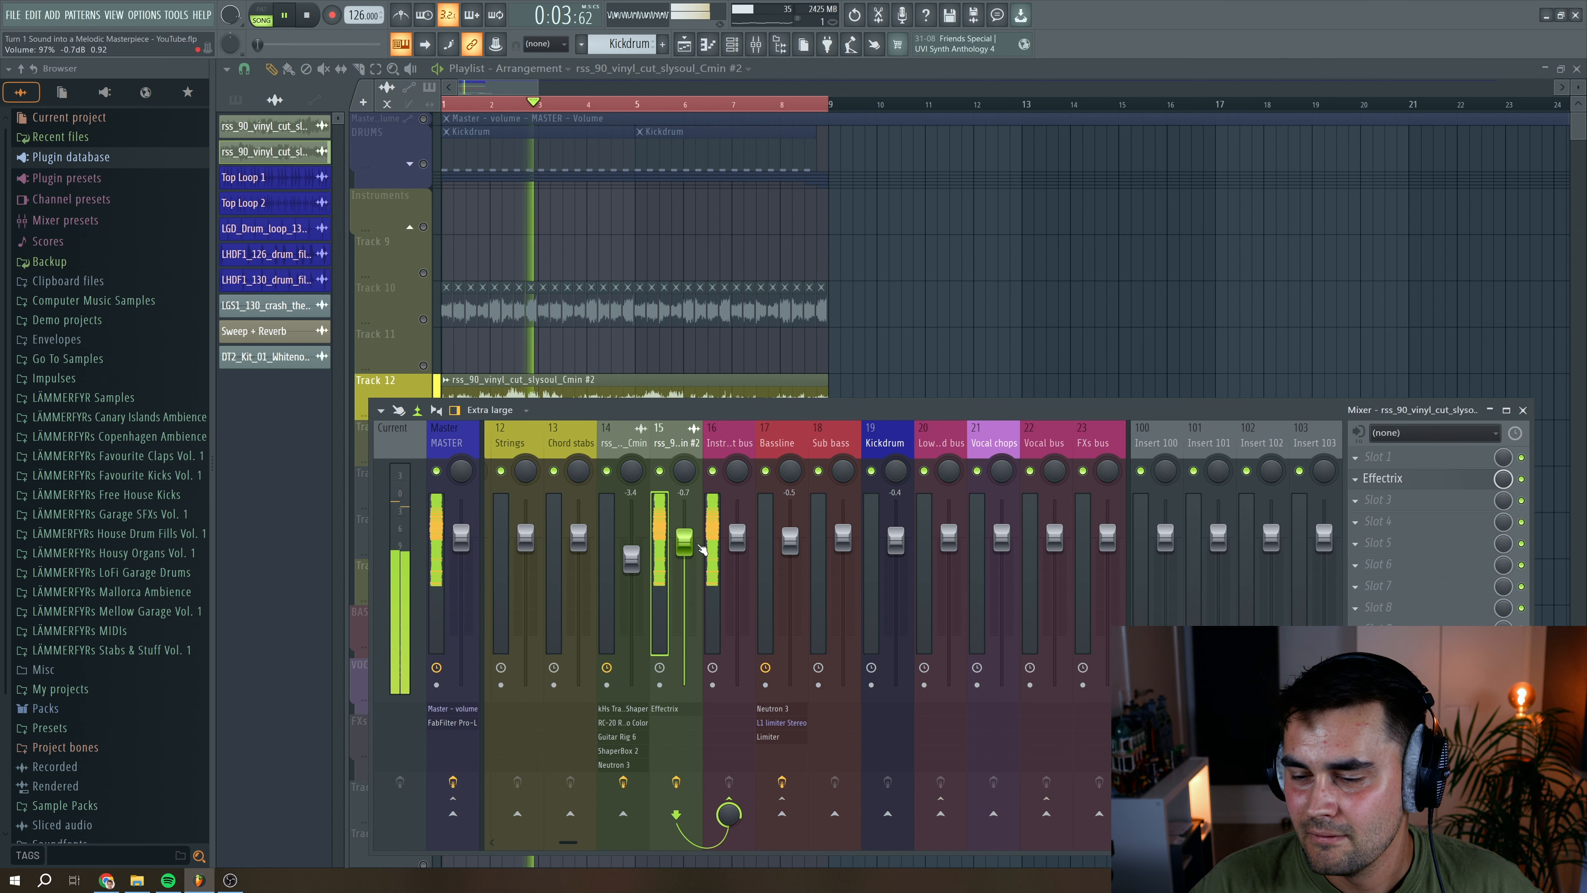
pyautogui.press('space')
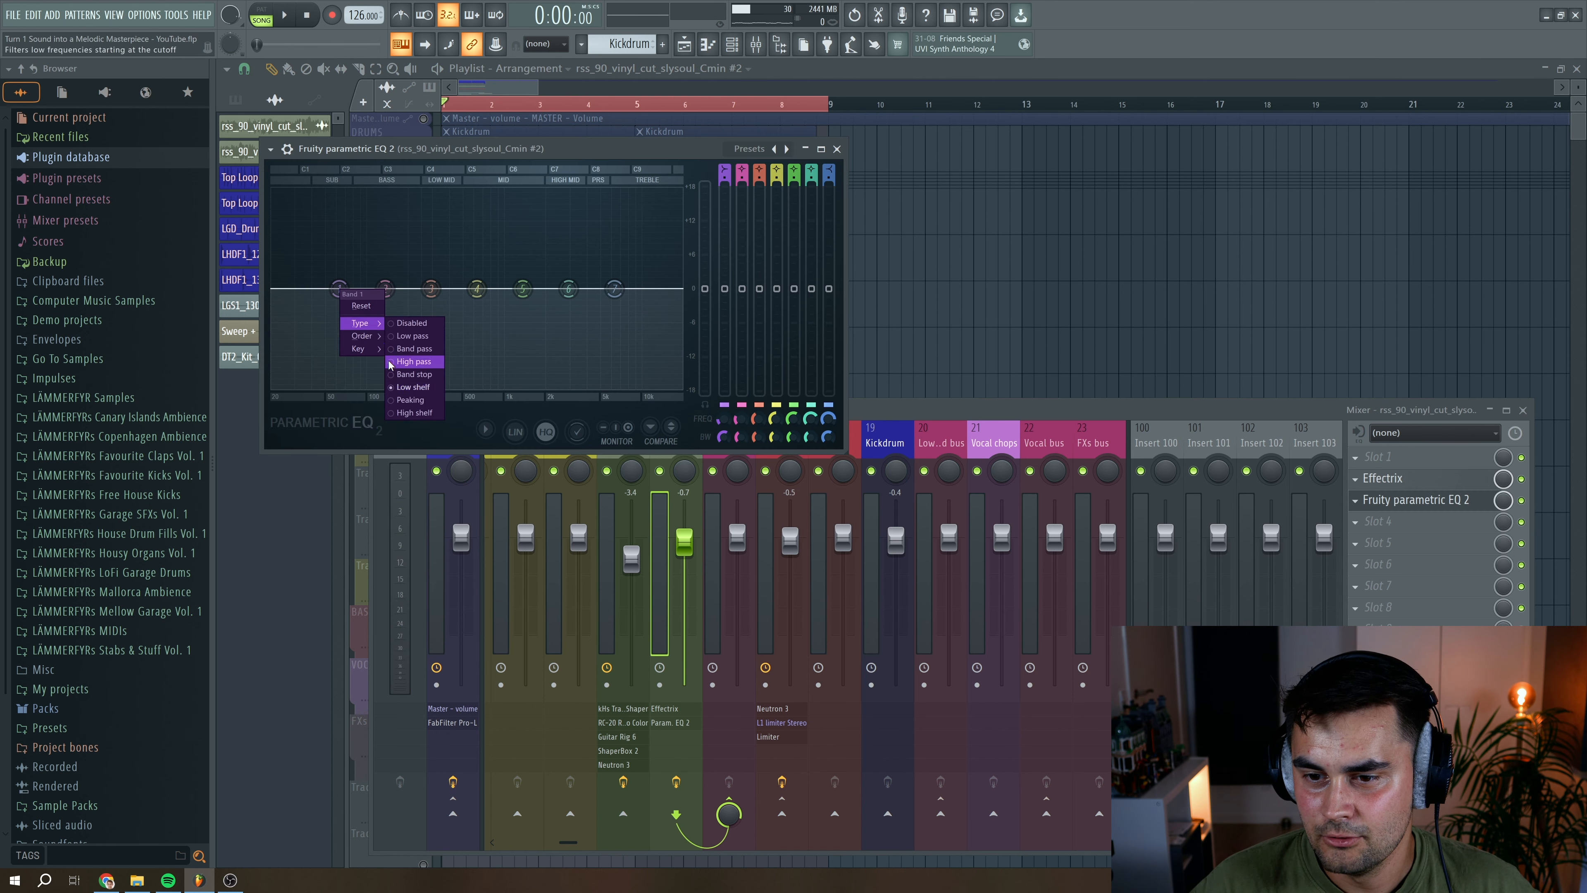
# Change band 1 of Fruity parametric EQ 2 to a High pass filter with order Gentle 6
pyautogui.click(414, 363)
pyautogui.rightClick(338, 288)
pyautogui.moveTo(366, 343)
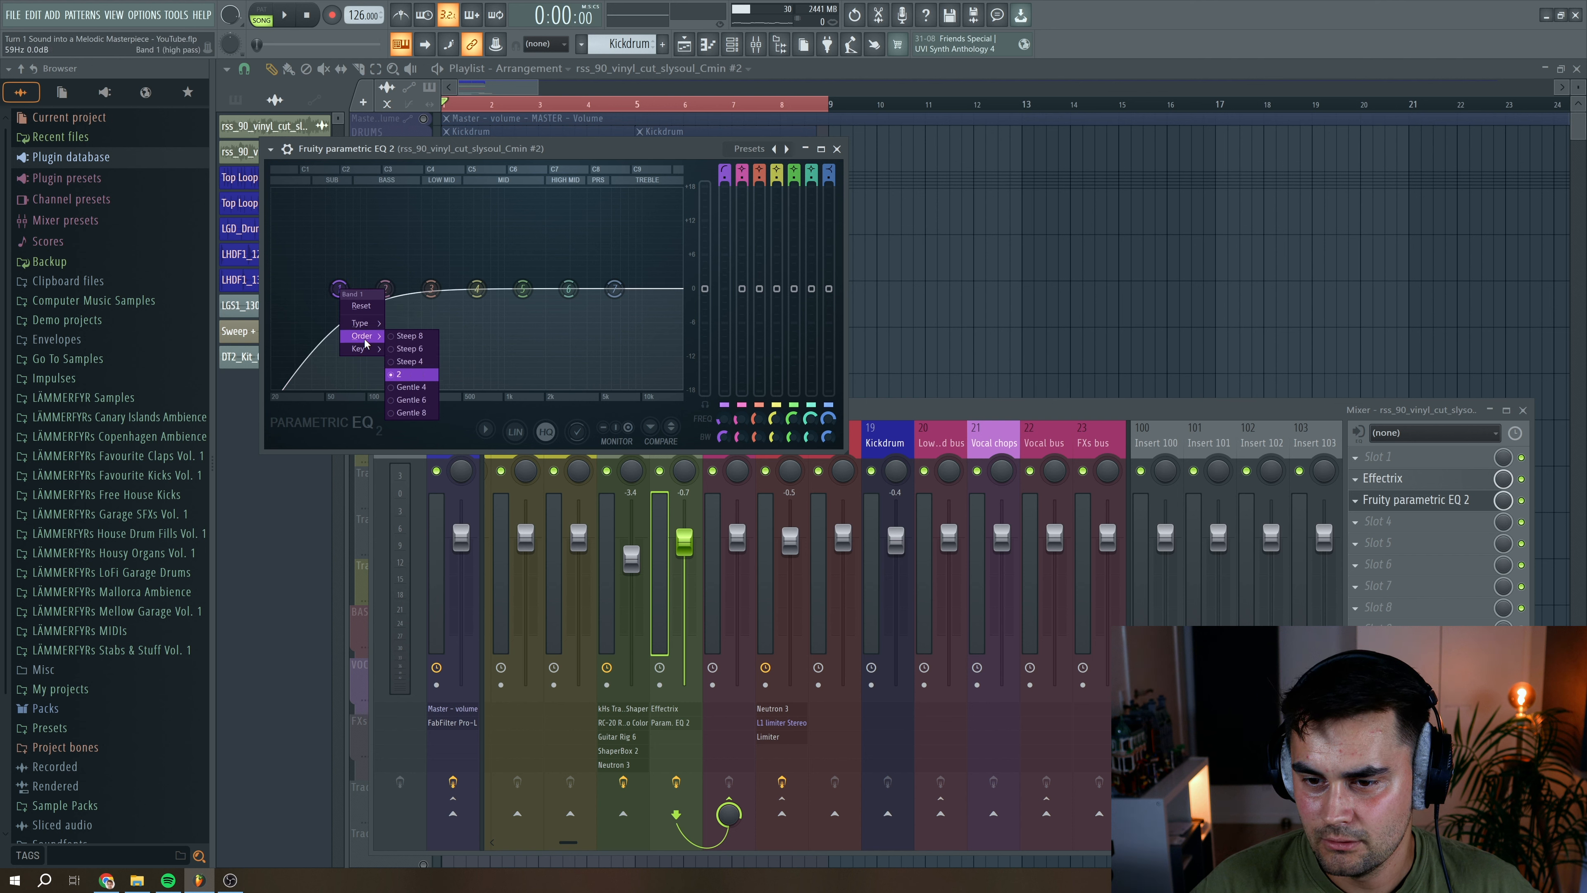
pyautogui.click(406, 401)
# Raise the band 1 high-pass cutoff into the low mids and pull the highest EQ band down, auditioning with playback
pyautogui.press('space')
pyautogui.moveTo(339, 292); pyautogui.dragTo(452, 293)
pyautogui.press('space')
pyautogui.moveTo(614, 289); pyautogui.dragTo(624, 333)
pyautogui.press('space')
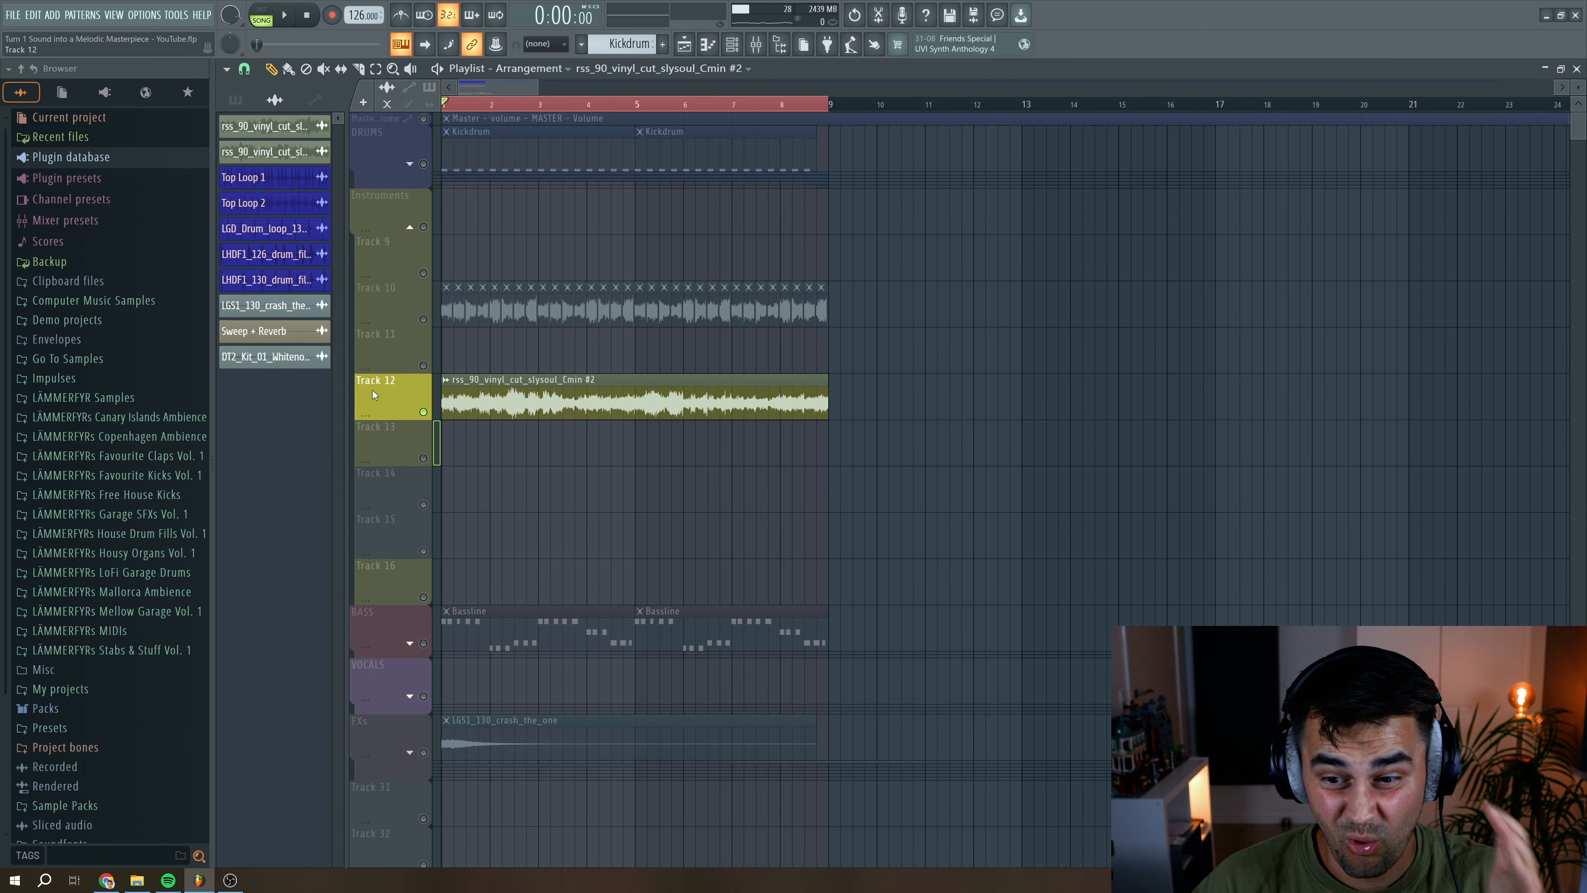
# Consolidate Track 12 over the time selection into a rendered WAV clip
pyautogui.rightClick(371, 390)
pyautogui.moveTo(450, 601)
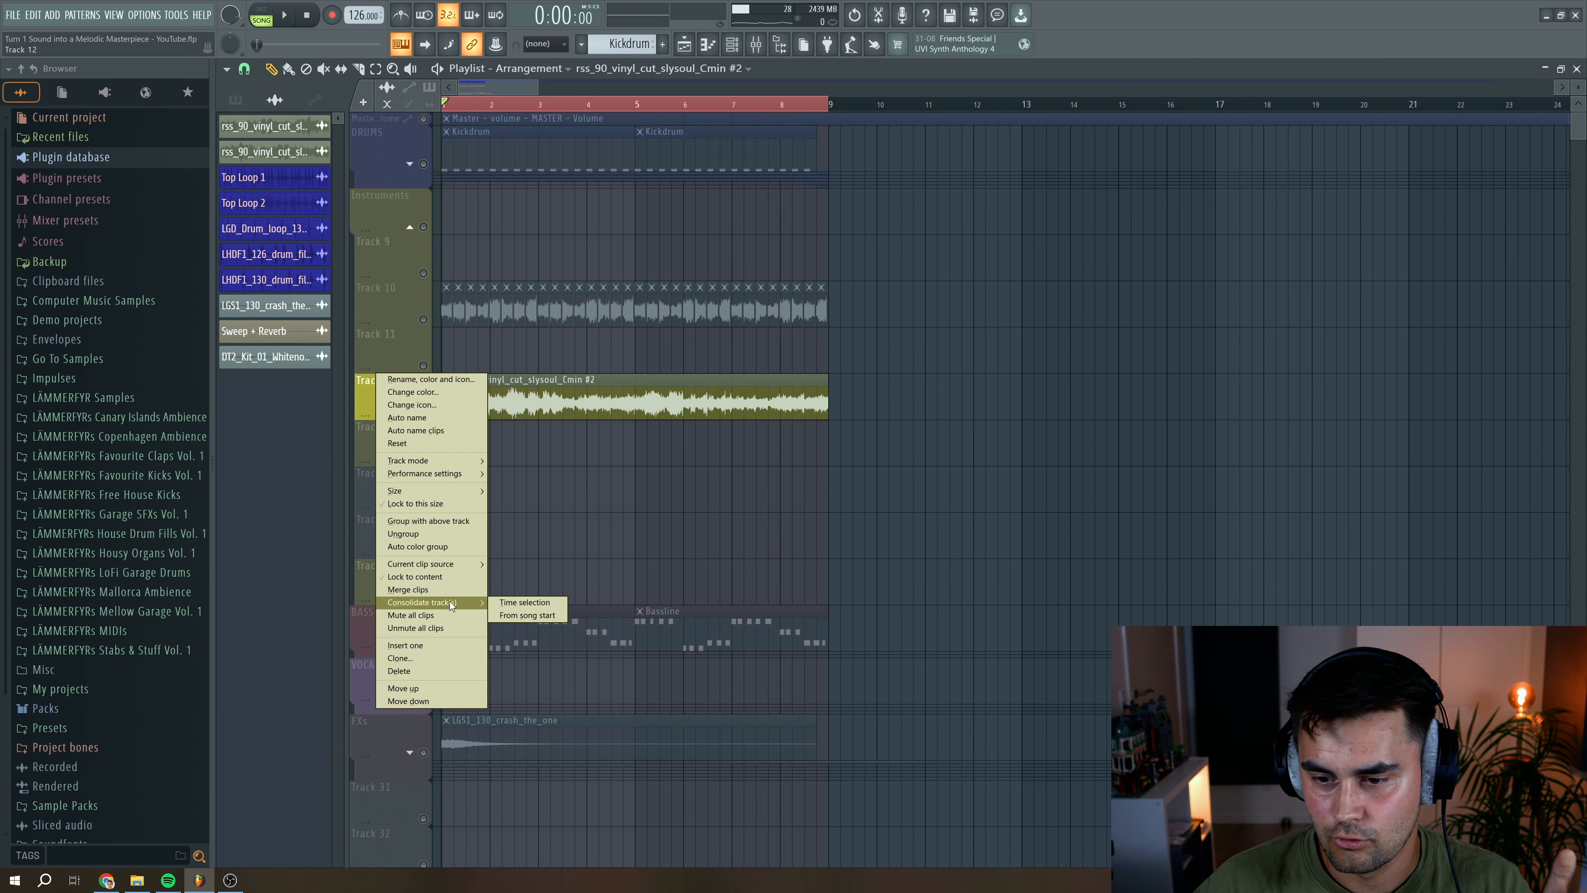
pyautogui.click(523, 604)
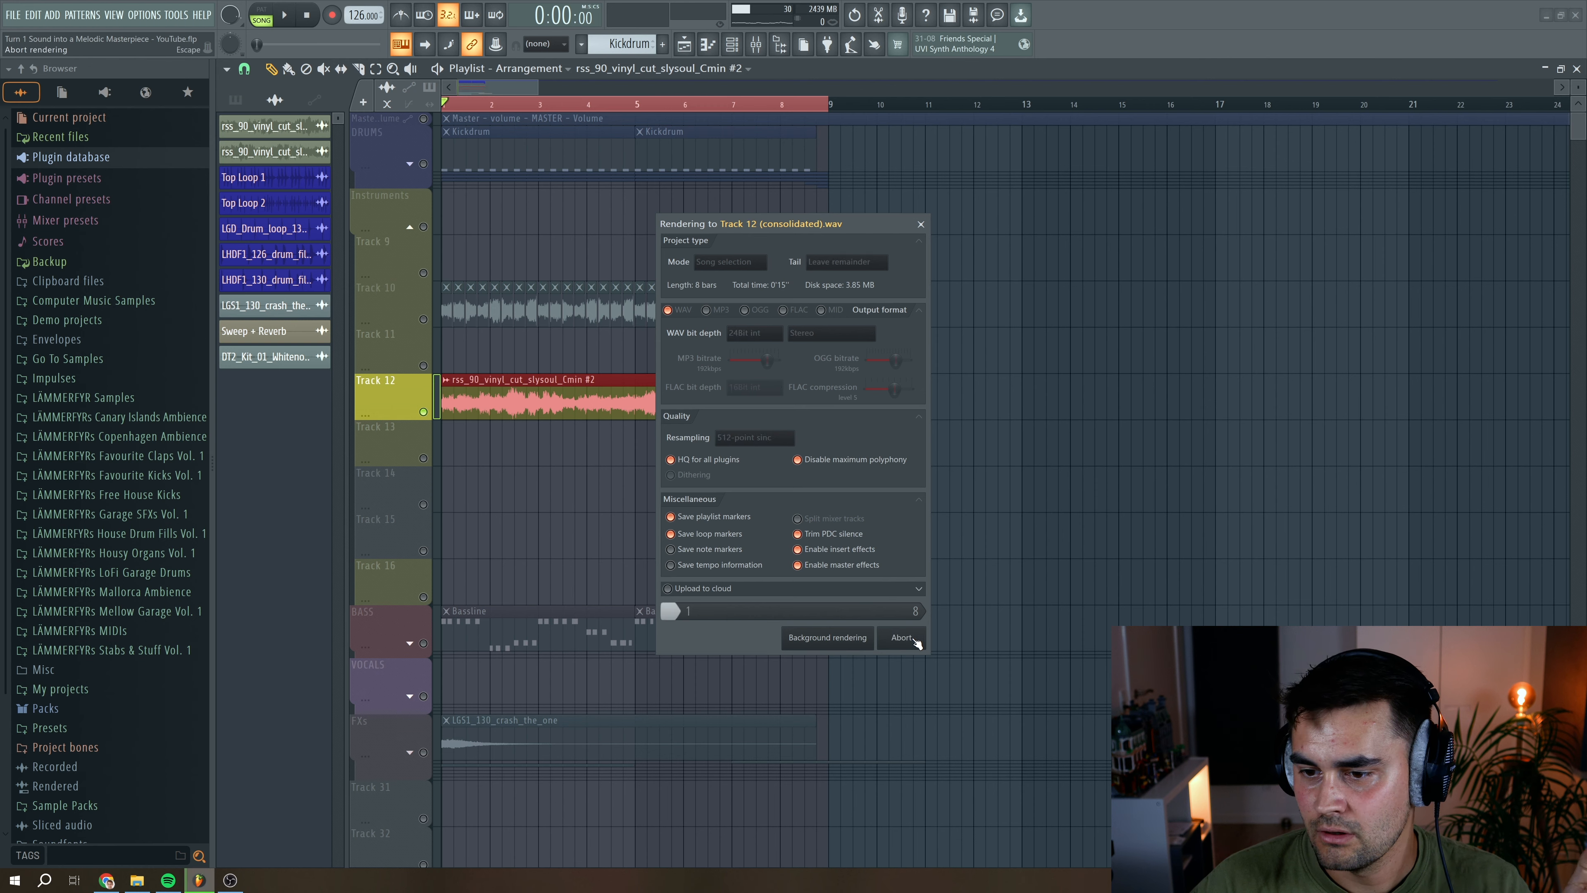
# Chop the consolidated Track 12 clip with one of the Complex chop patterns
pyautogui.click(446, 380)
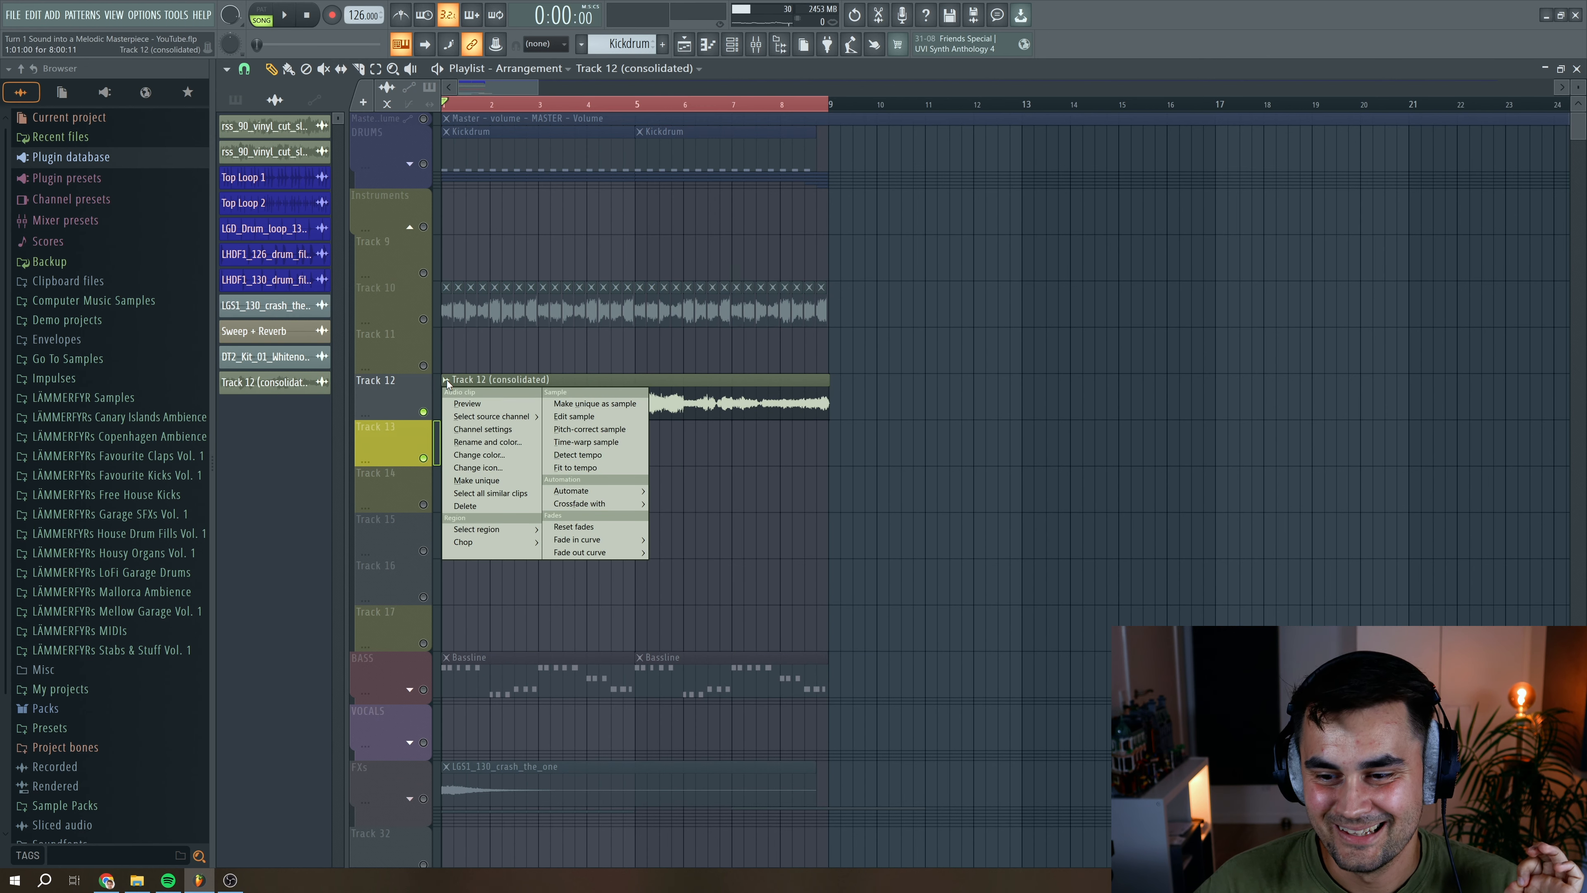
pyautogui.moveTo(510, 543)
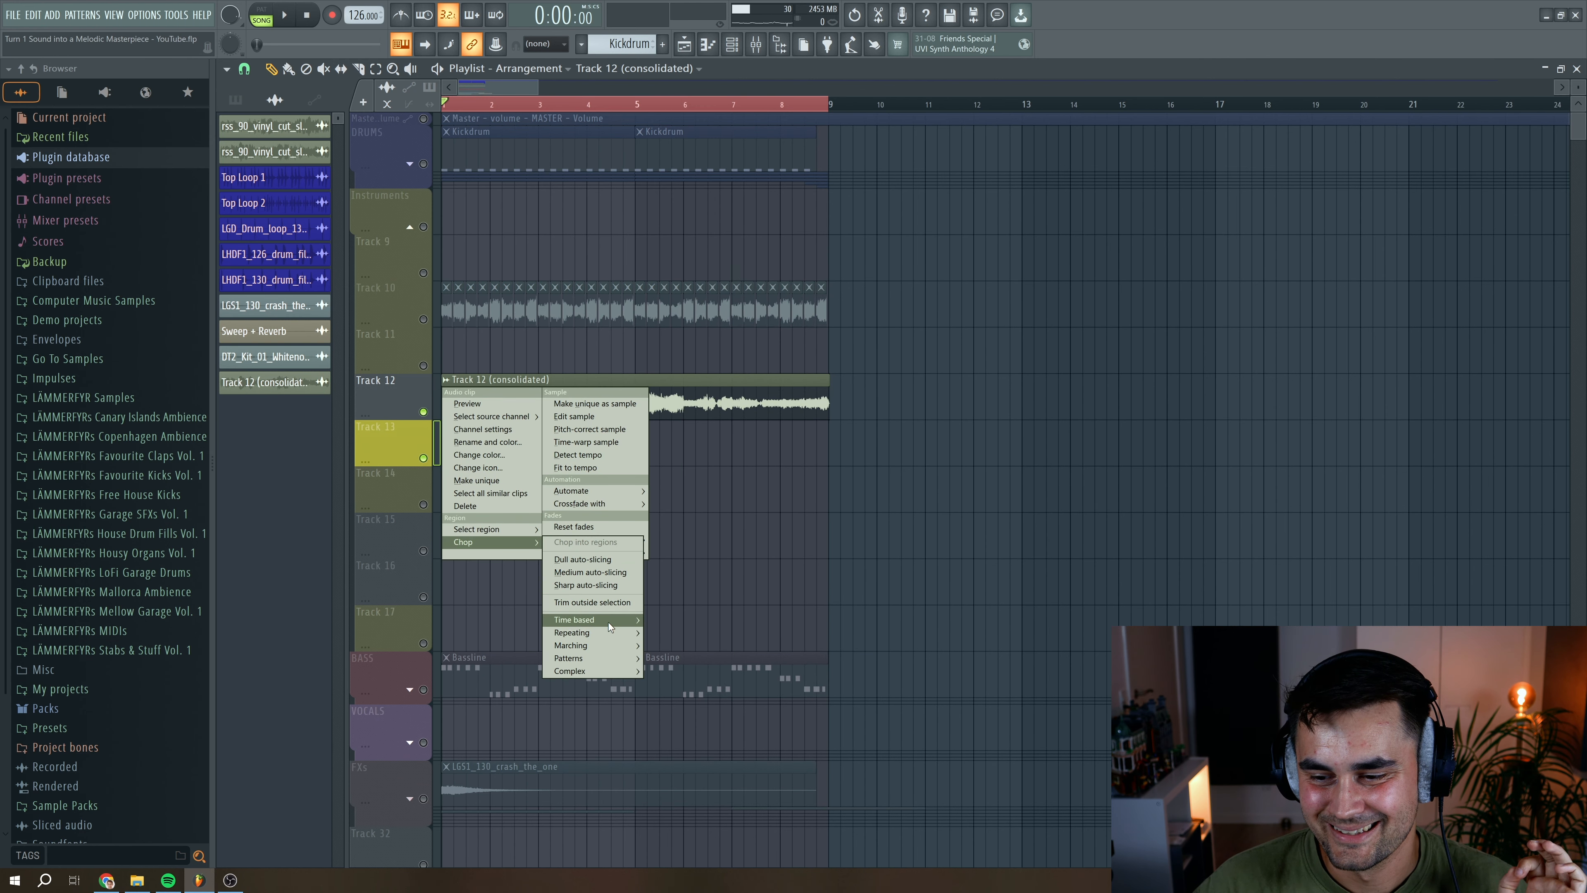
pyautogui.moveTo(613, 672)
pyautogui.click(677, 673)
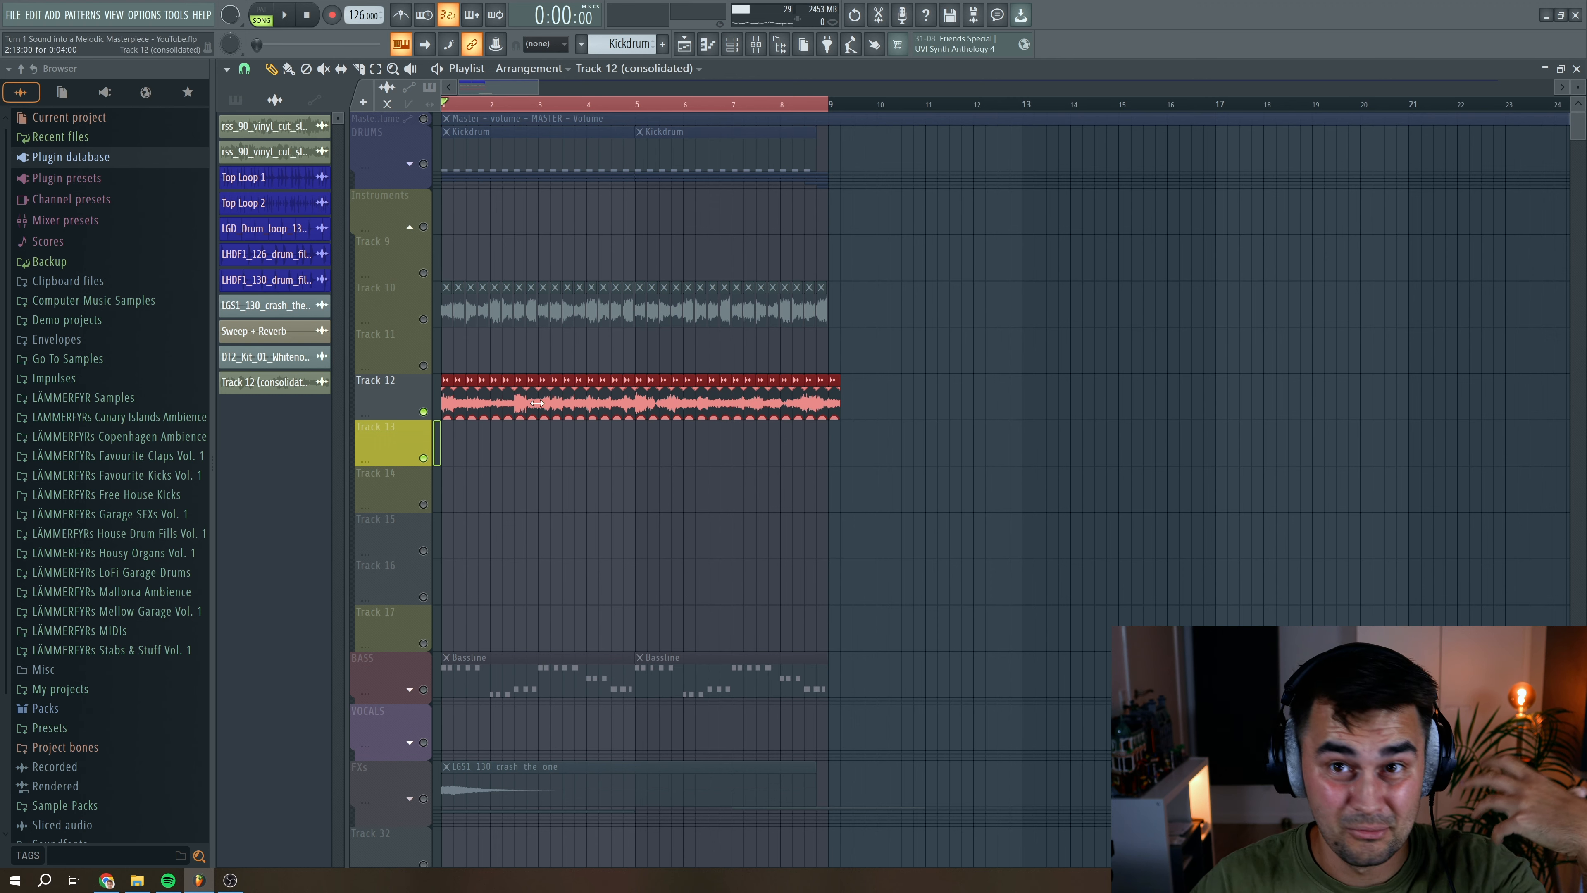
# Play the chopped Track 12 clips and inspect the consolidated sample's channel settings
pyautogui.scroll(1, 550, 94)
pyautogui.press('space')
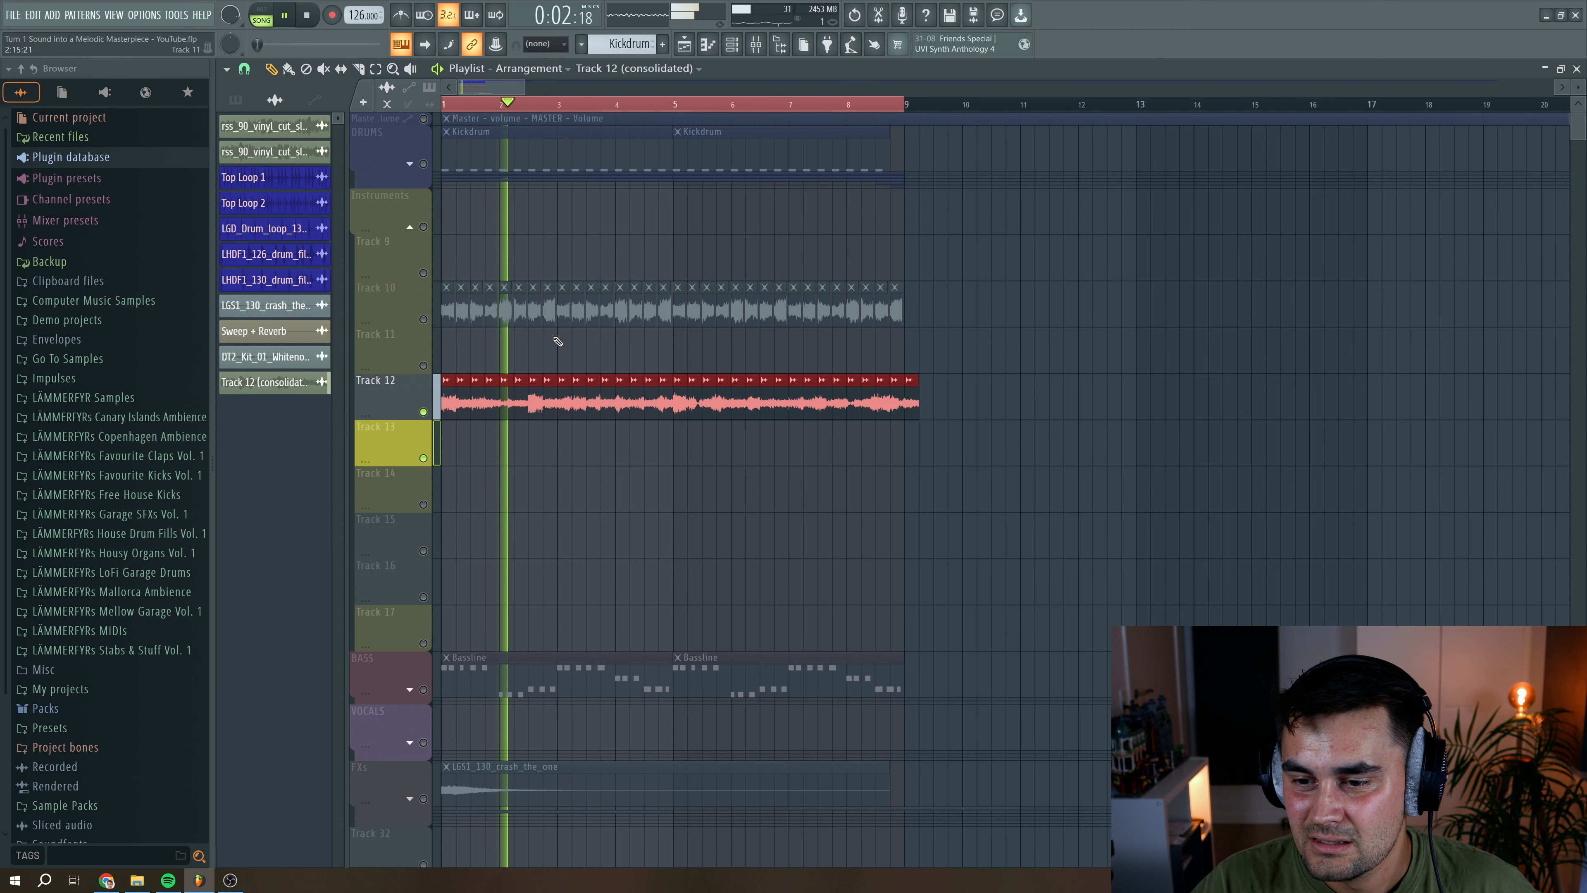
pyautogui.press('space')
pyautogui.doubleClick(567, 377)
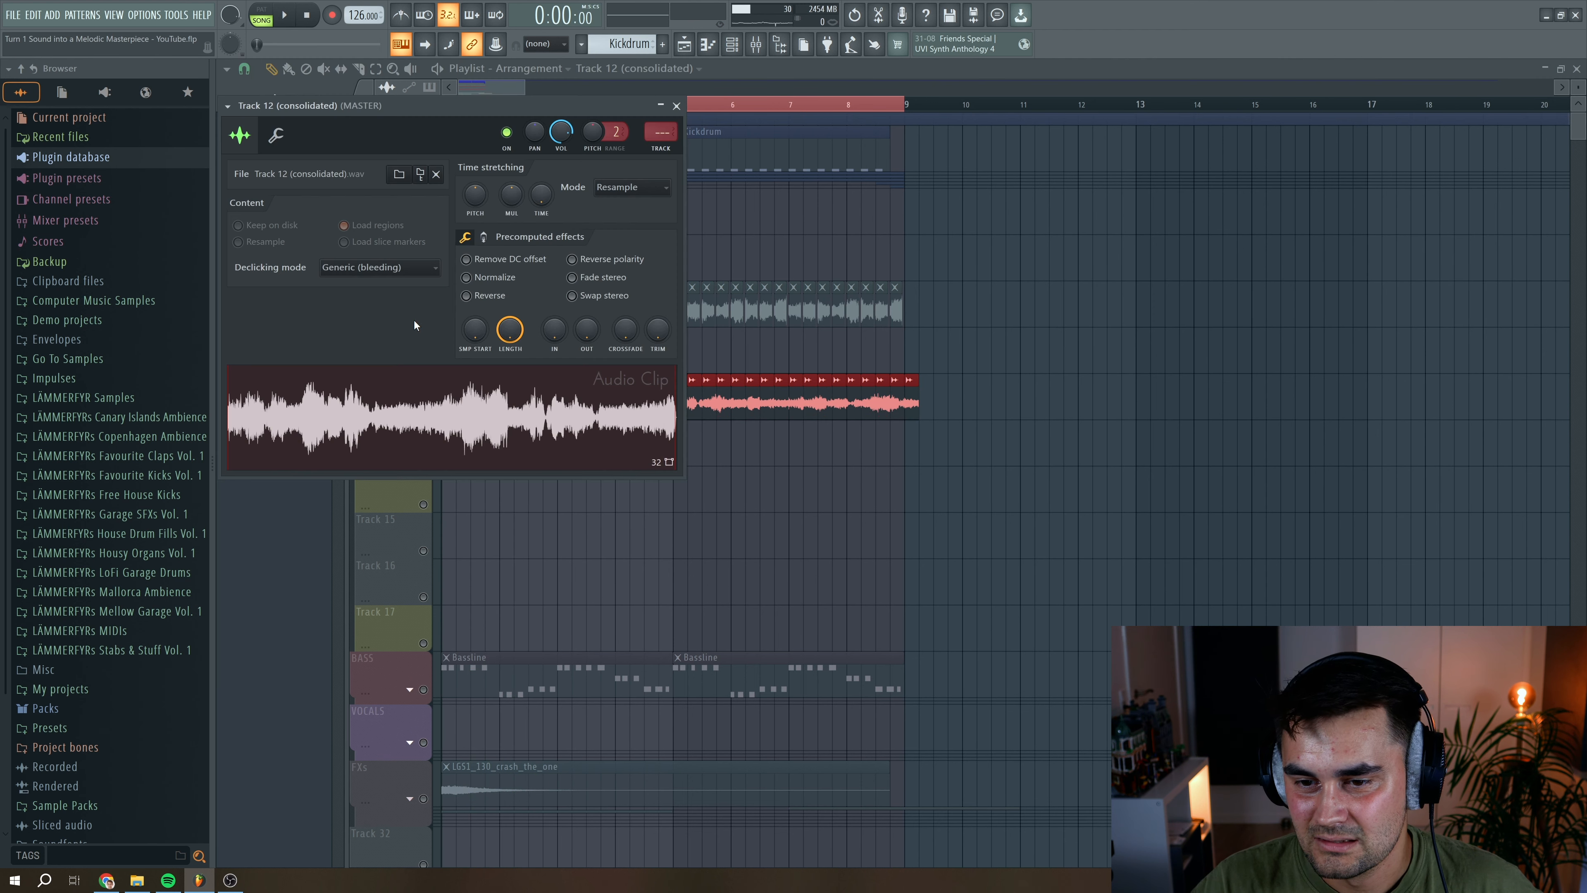
pyautogui.click(677, 106)
# Deselect the Track 12 slices, remove the first slice and play the loop again
pyautogui.hotkey('ctrl', 'd')
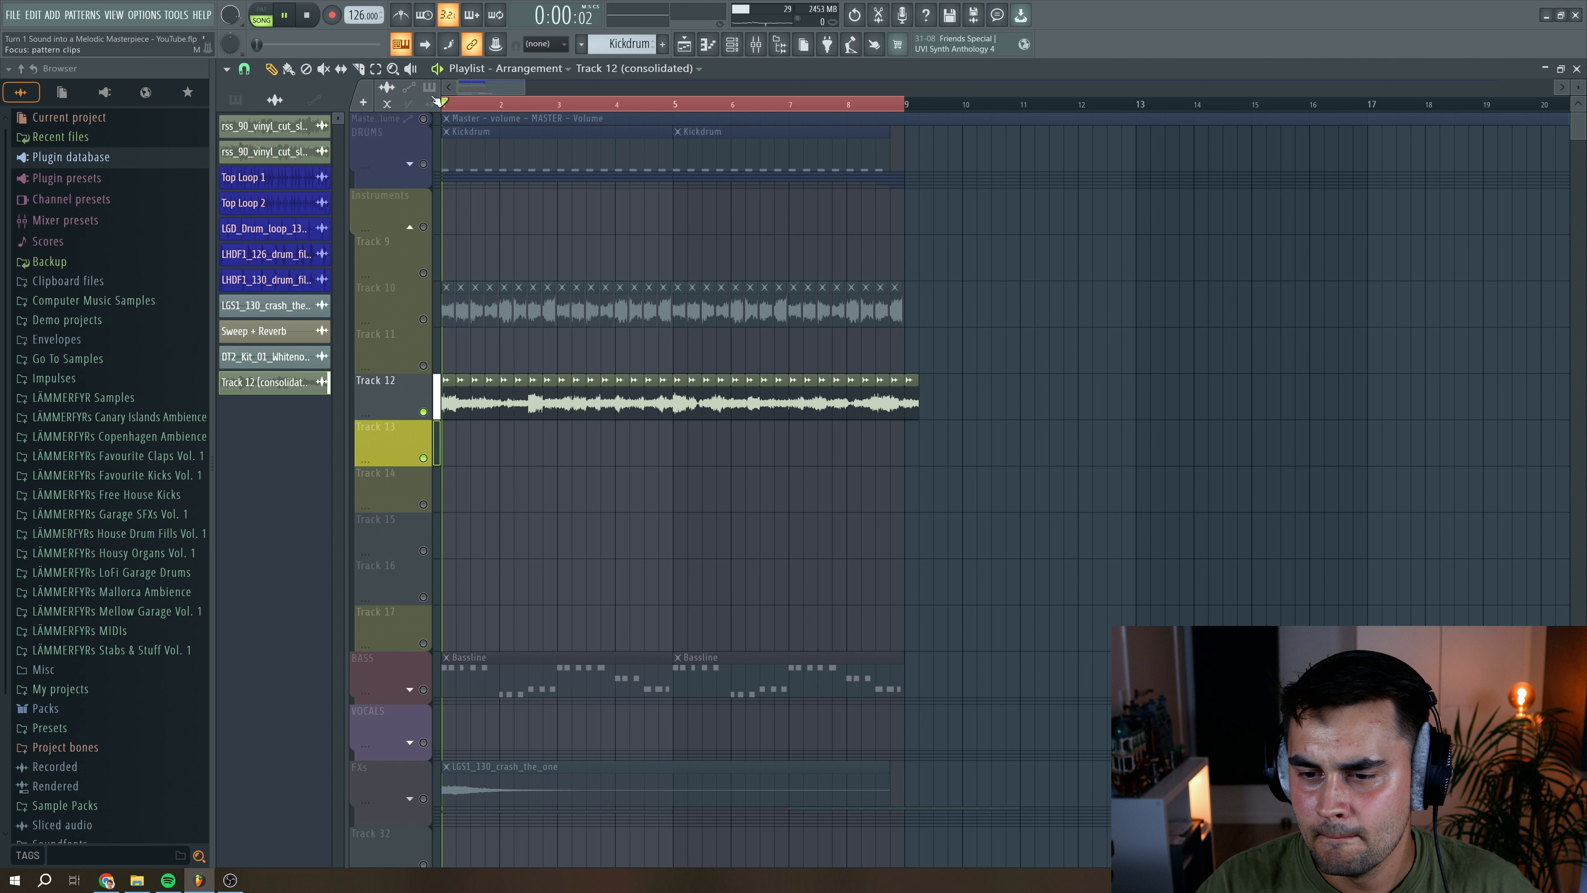
pyautogui.press('space')
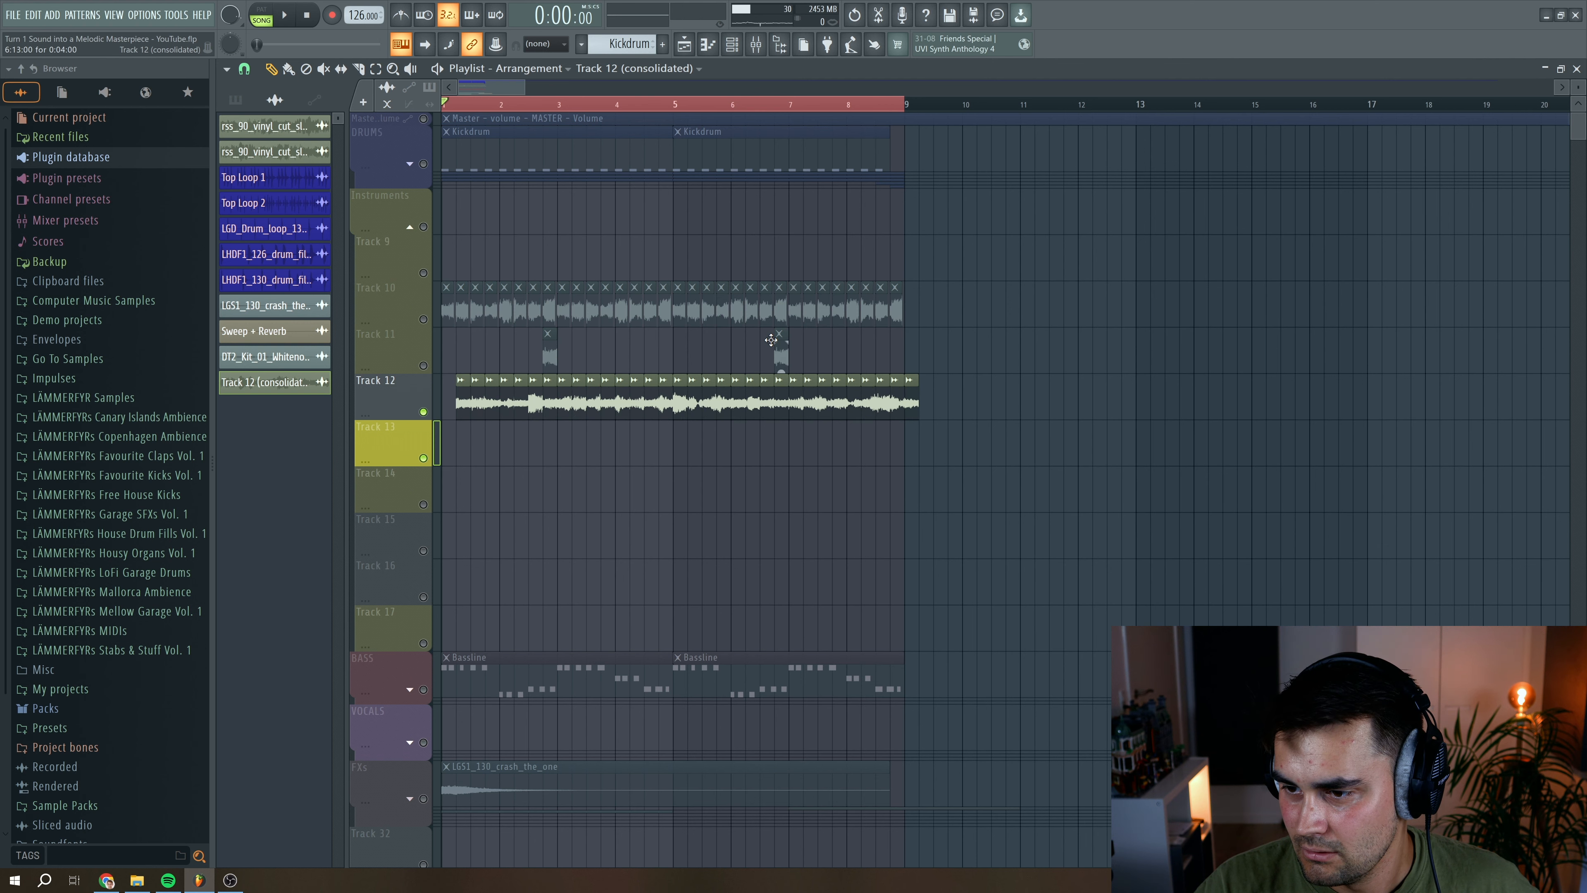
pyautogui.press('space')
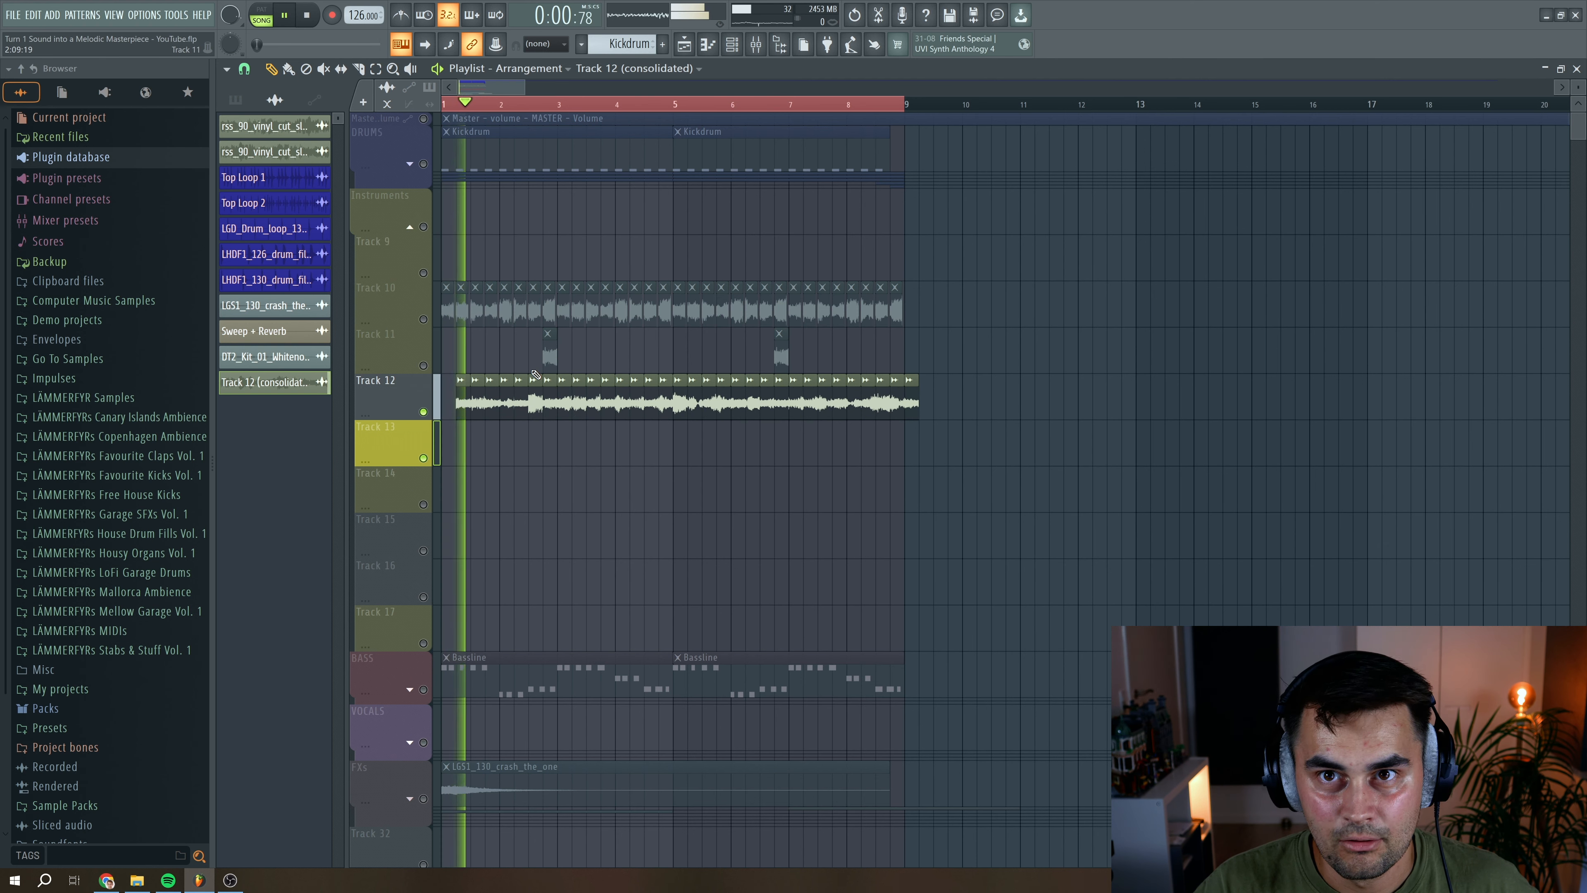
# Place four Track 12 slices on Track 11, just before bars 3, 5, 7 and 9, and clear the remaining slices from Track 12
pyautogui.click(687, 103)
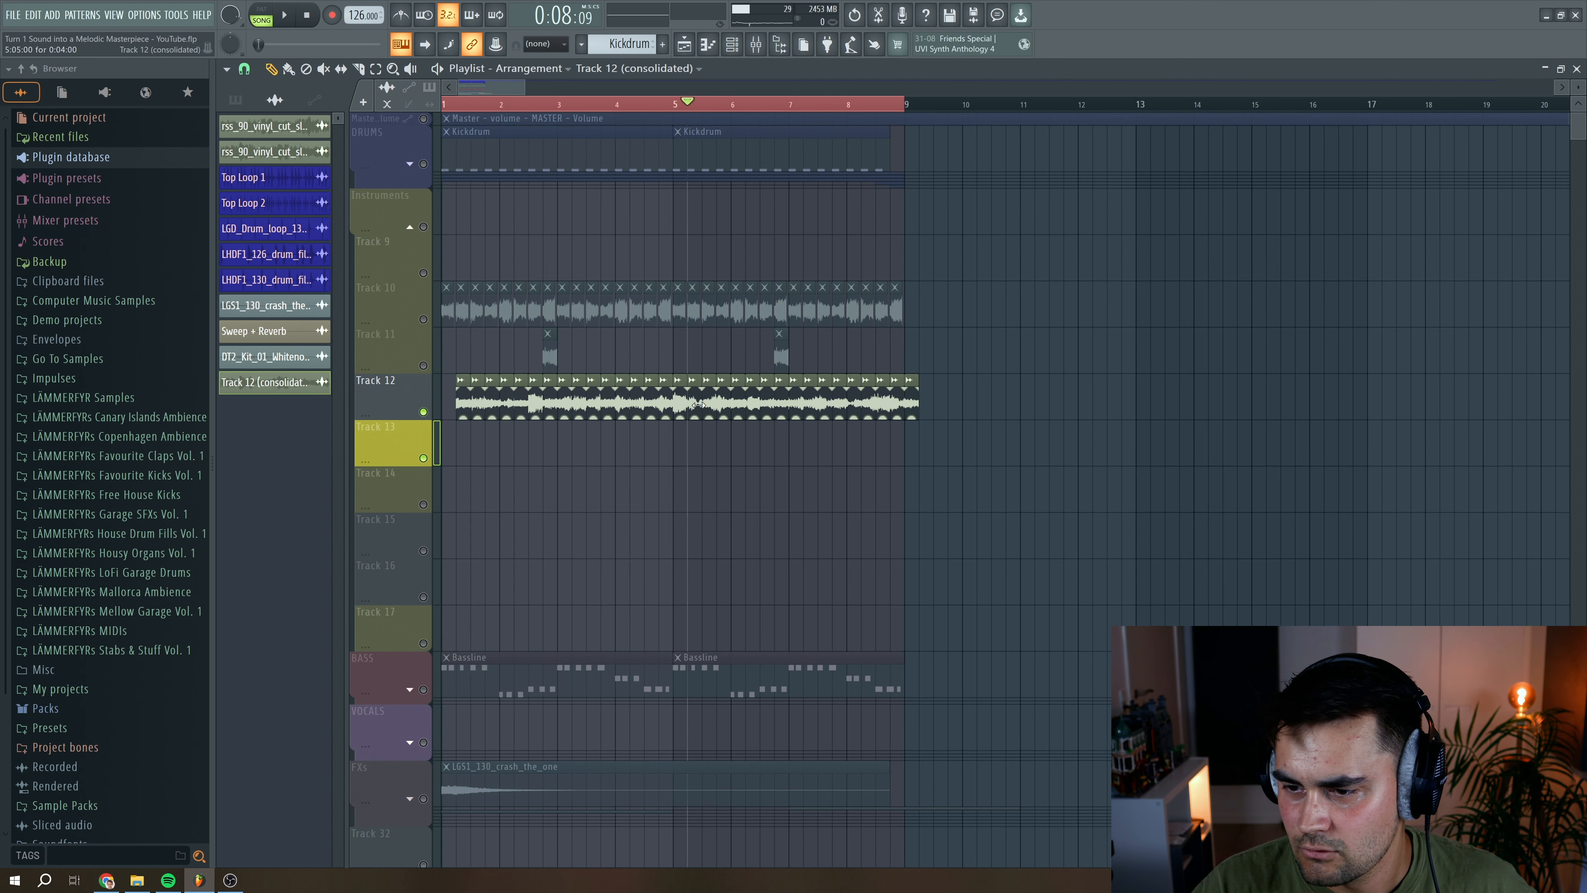
pyautogui.press('space')
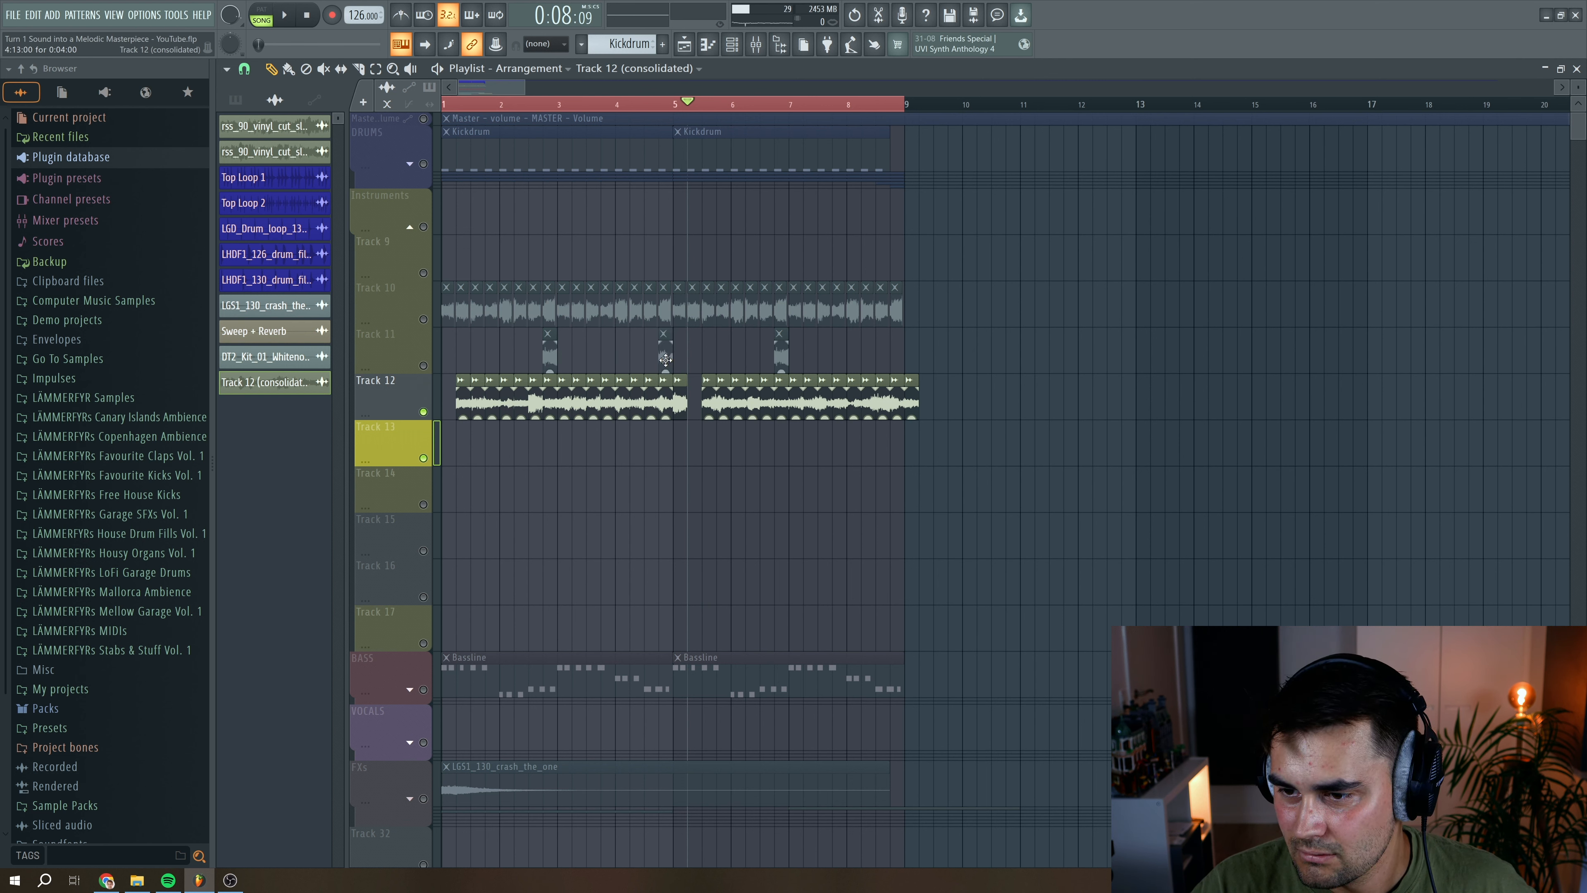
pyautogui.hotkey('ctrl', 'z')
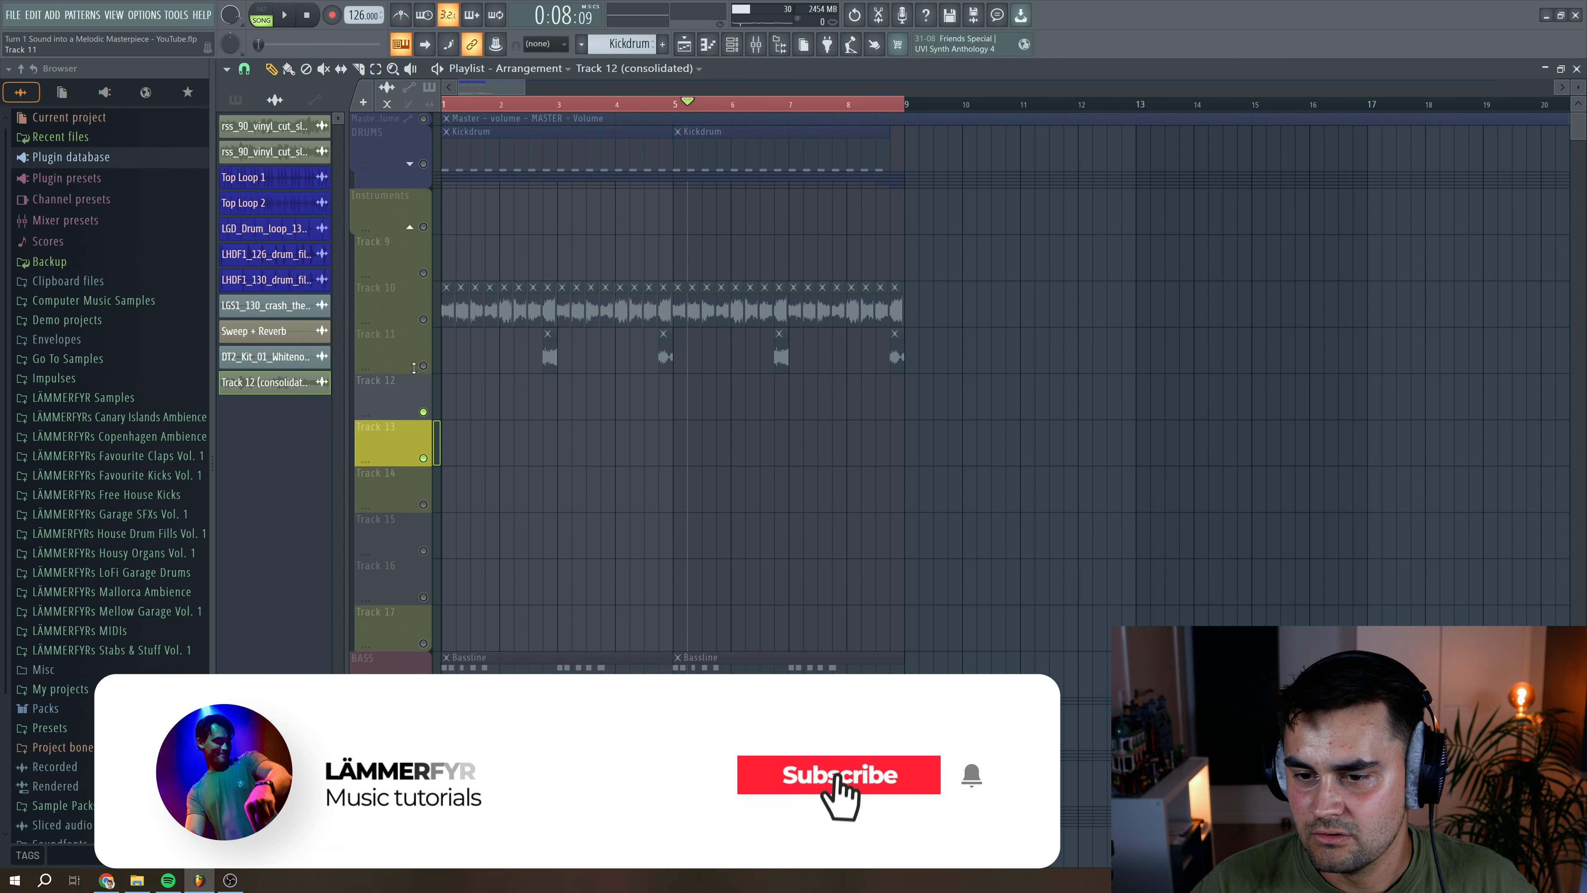
# Play the Track 11 slices from just before bar 3
pyautogui.click(548, 104)
pyautogui.press('space')
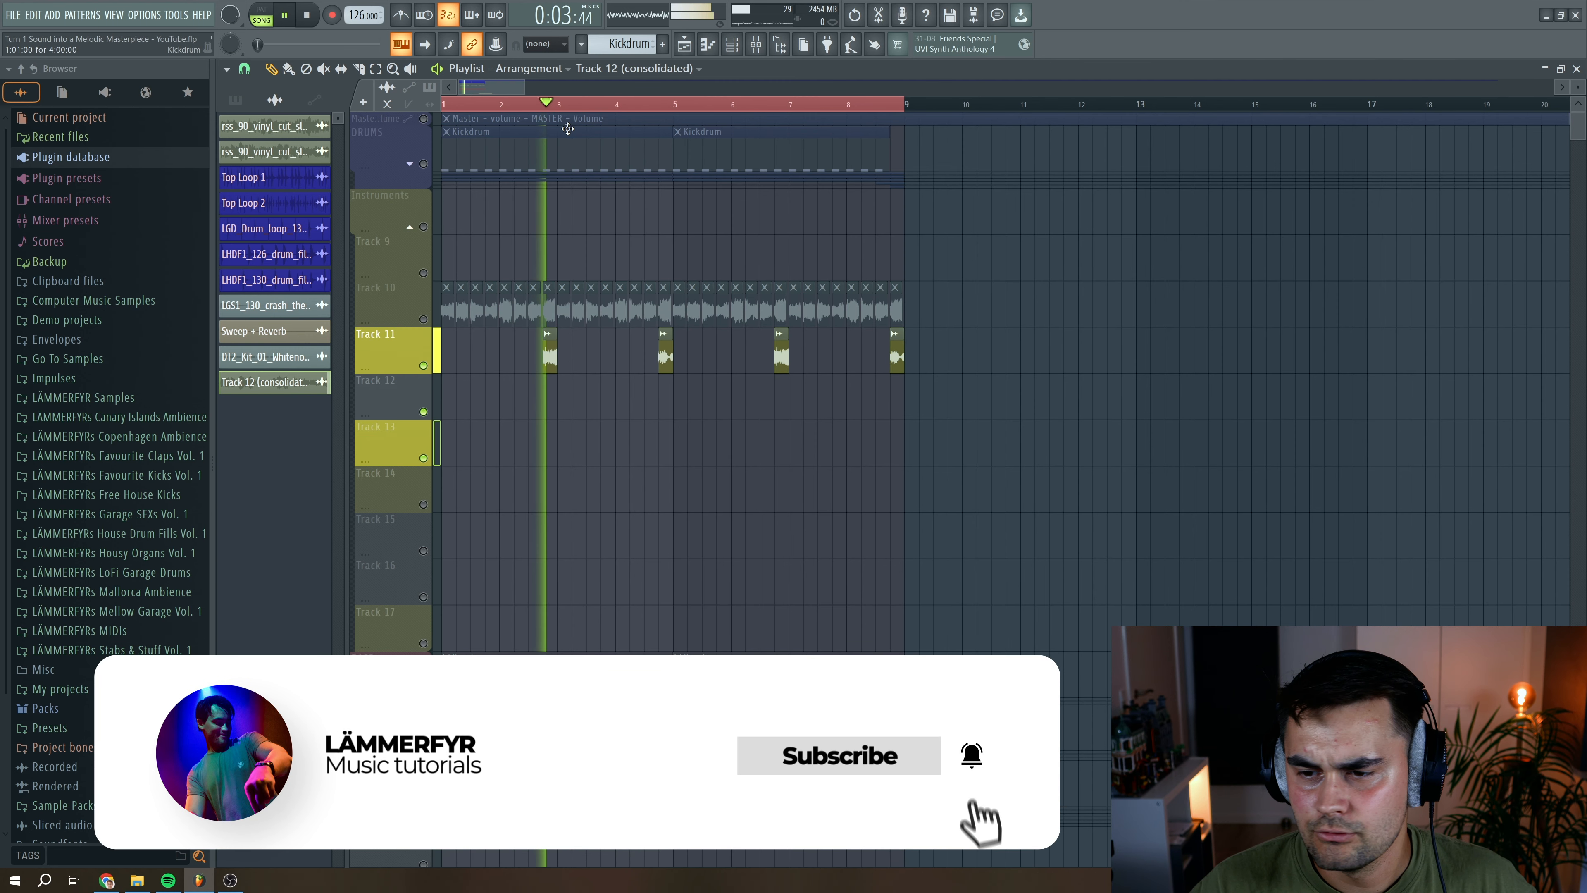
pyautogui.press('space')
pyautogui.press('space')
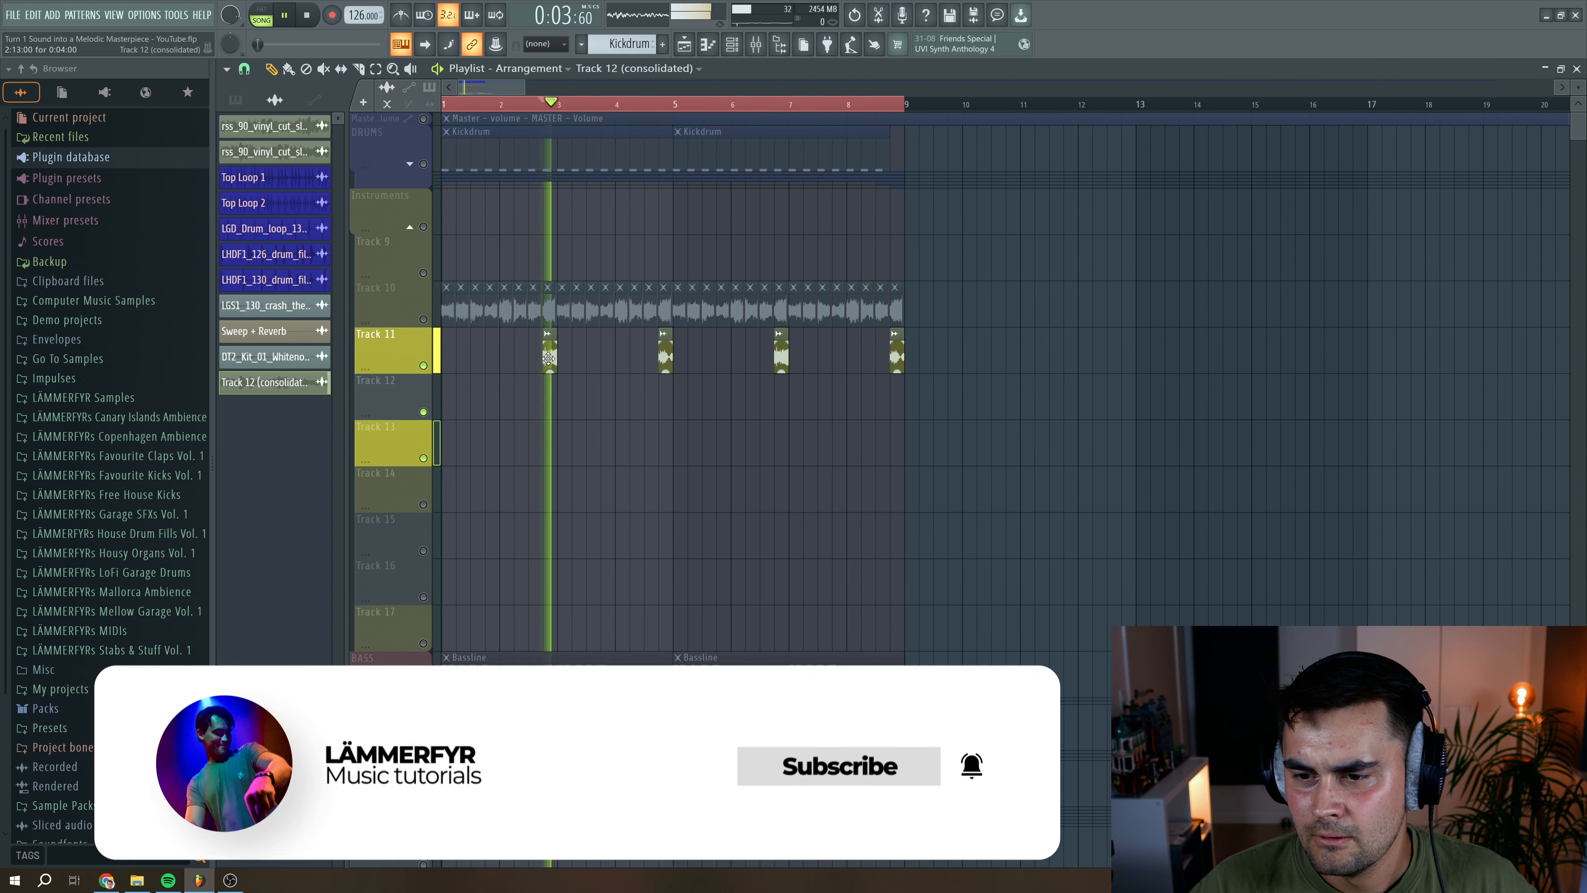
# Route the consolidated Track 12 sample on Track 11 to a free mixer track
pyautogui.doubleClick(549, 364)
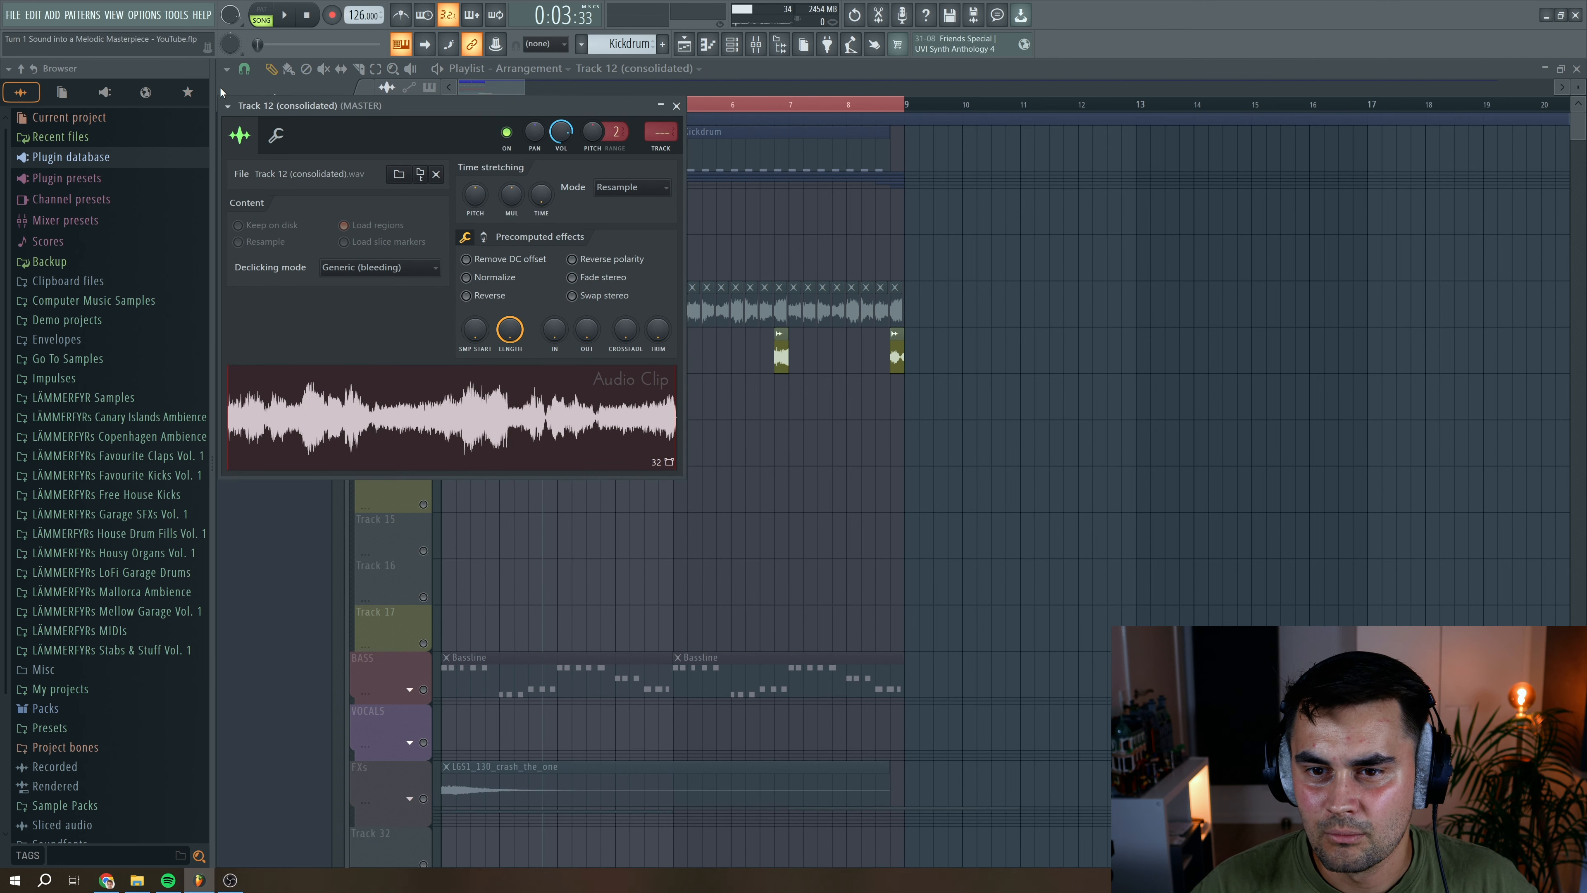
pyautogui.click(228, 106)
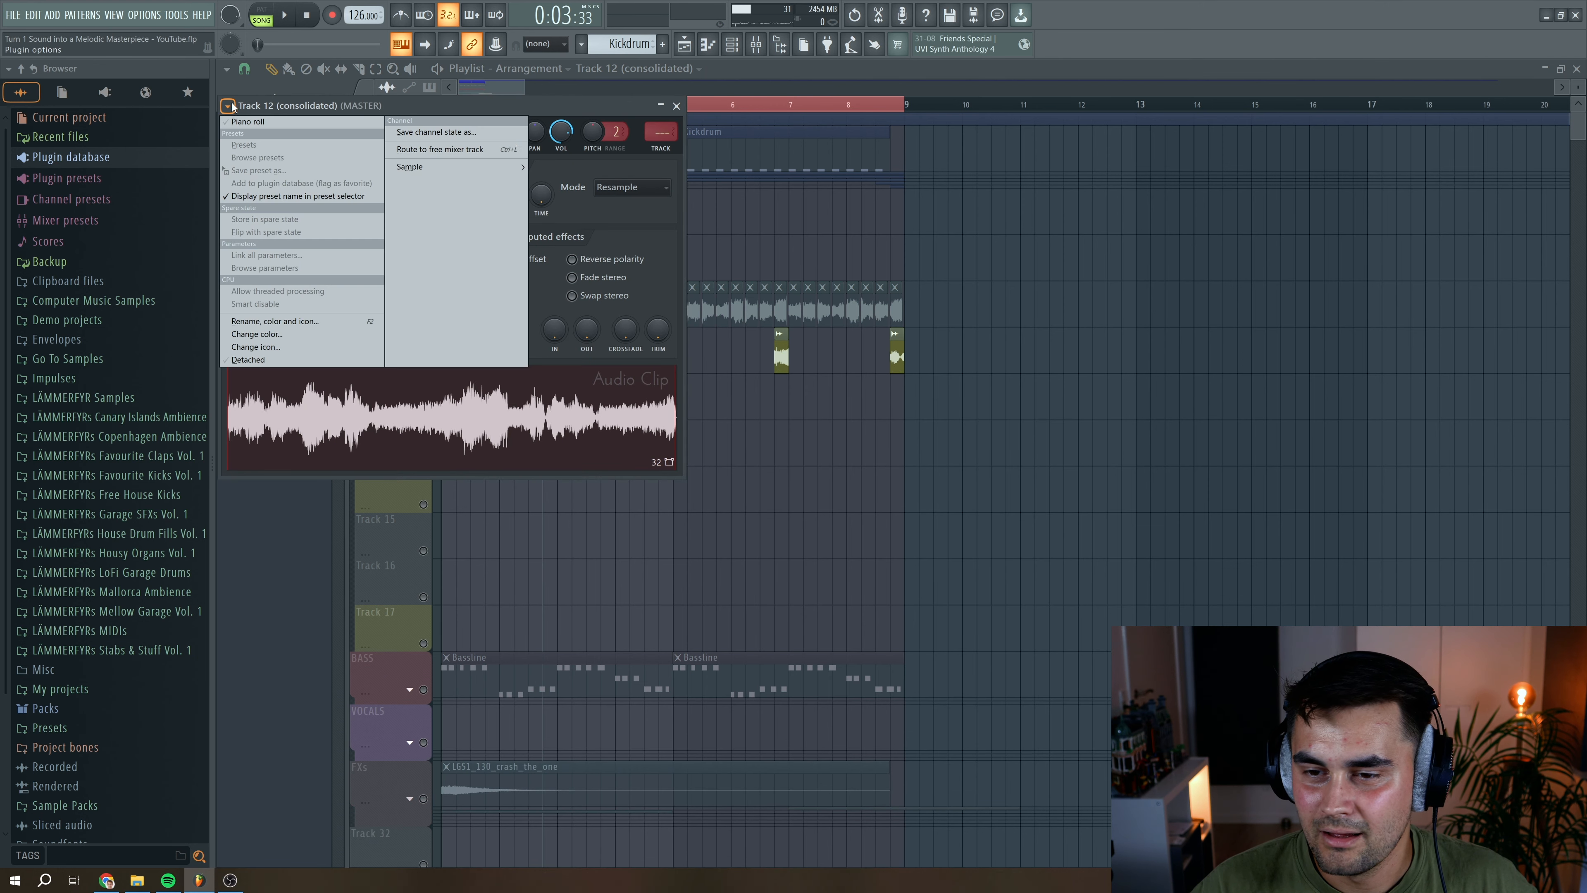
pyautogui.click(488, 149)
# Add Fruity Reeverb 2 to effect slot 3 of the consolidated sample's mixer track, audition it, and close the plugin and sample windows
pyautogui.click(1377, 499)
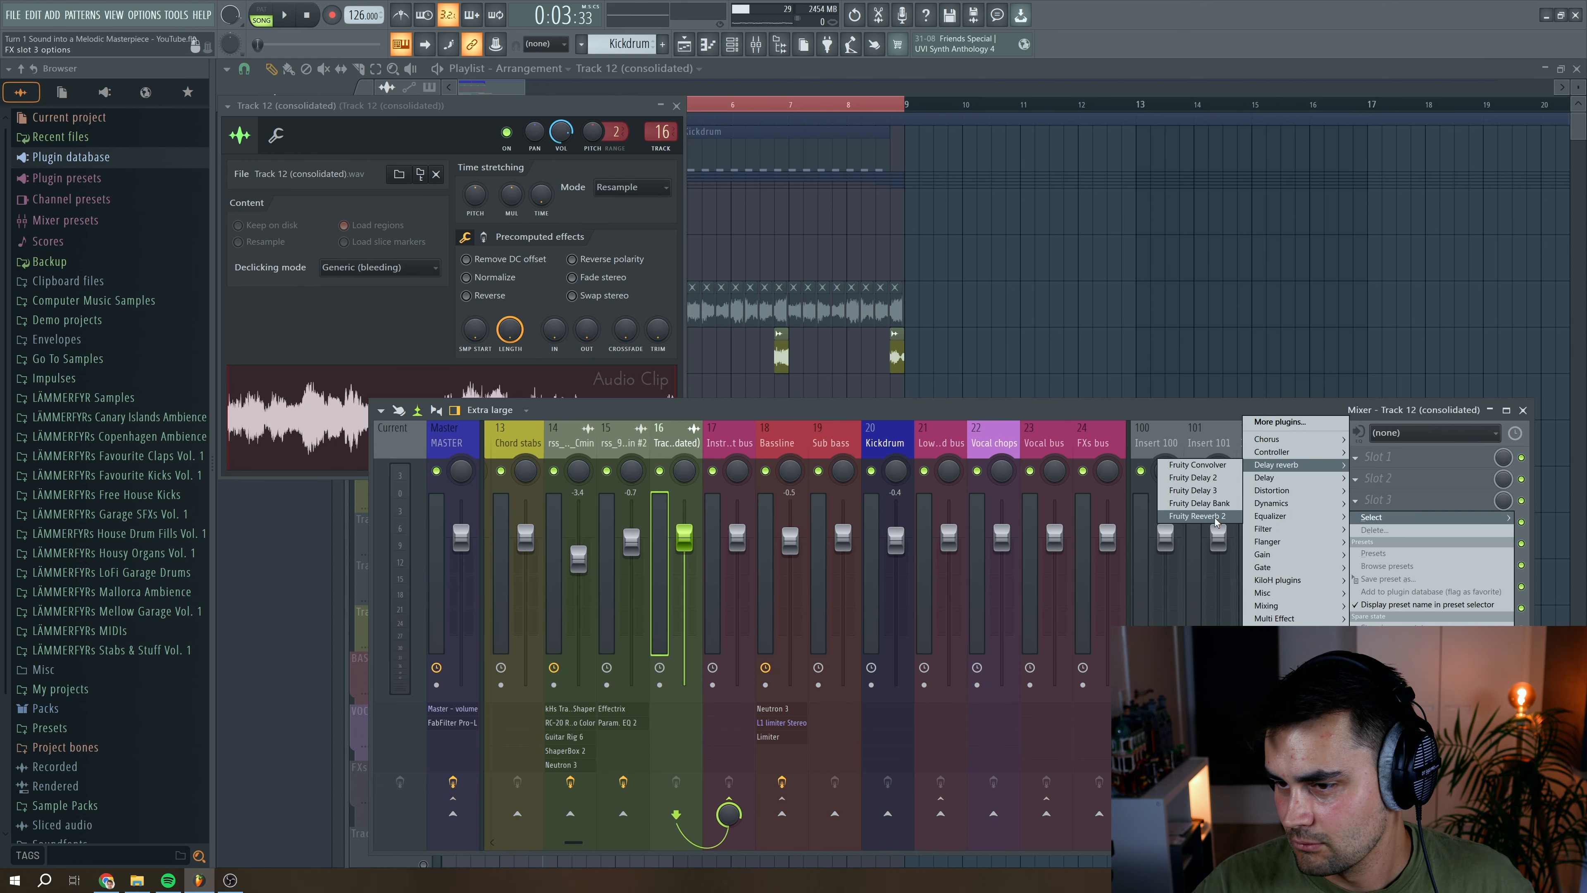
pyautogui.click(1196, 516)
pyautogui.press('space')
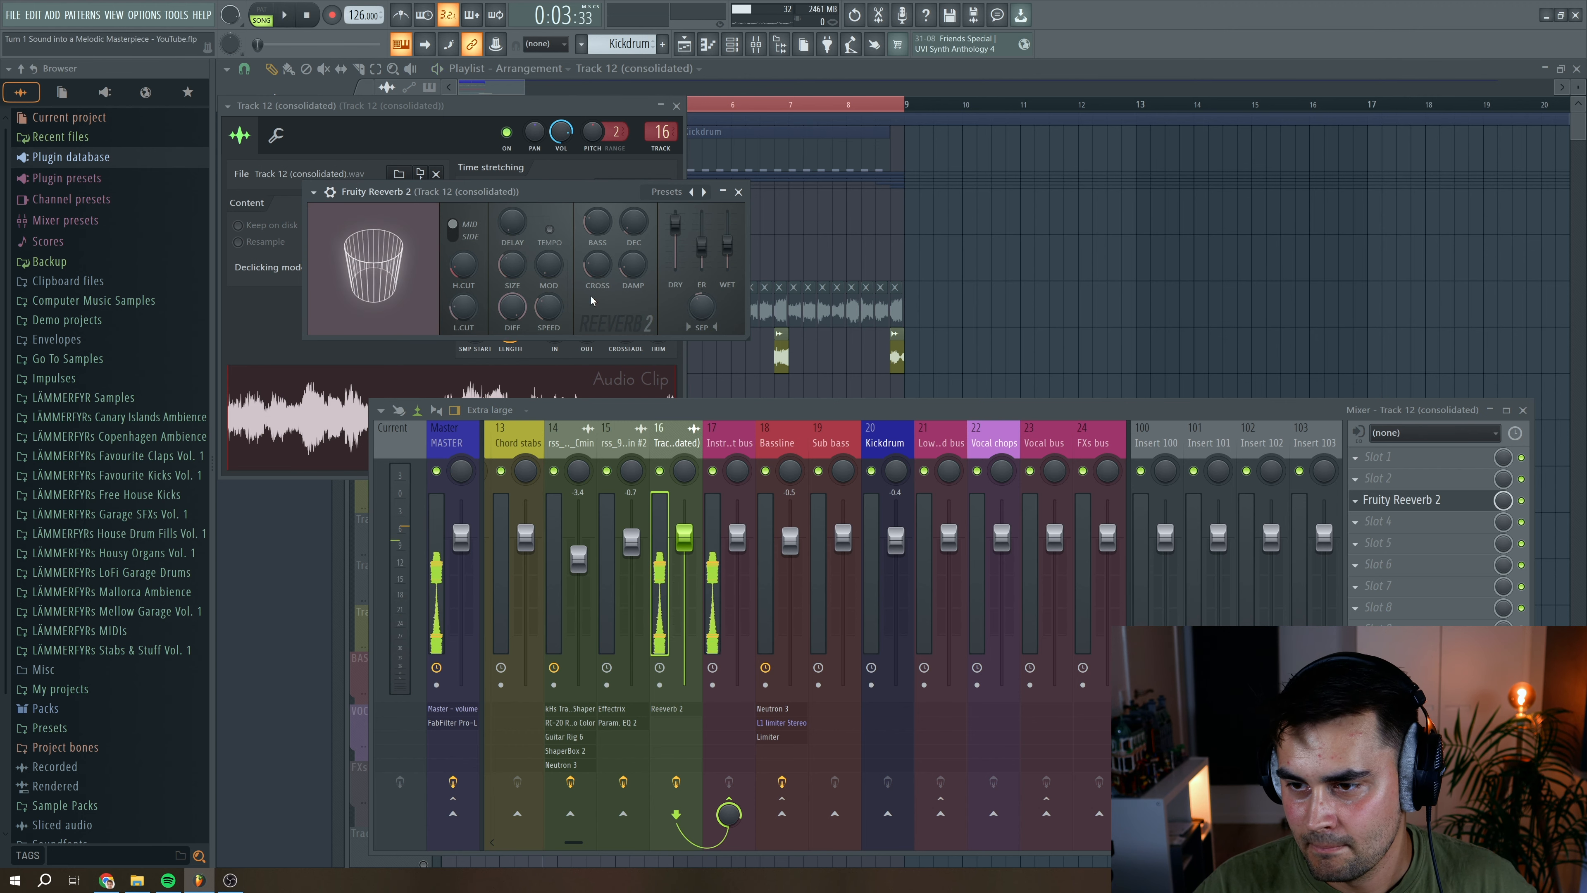
pyautogui.click(738, 192)
pyautogui.click(676, 106)
# Stop playback and solo Track 11 alone in the playlist
pyautogui.press('space')
pyautogui.rightClick(424, 367)
pyautogui.rightClick(425, 366)
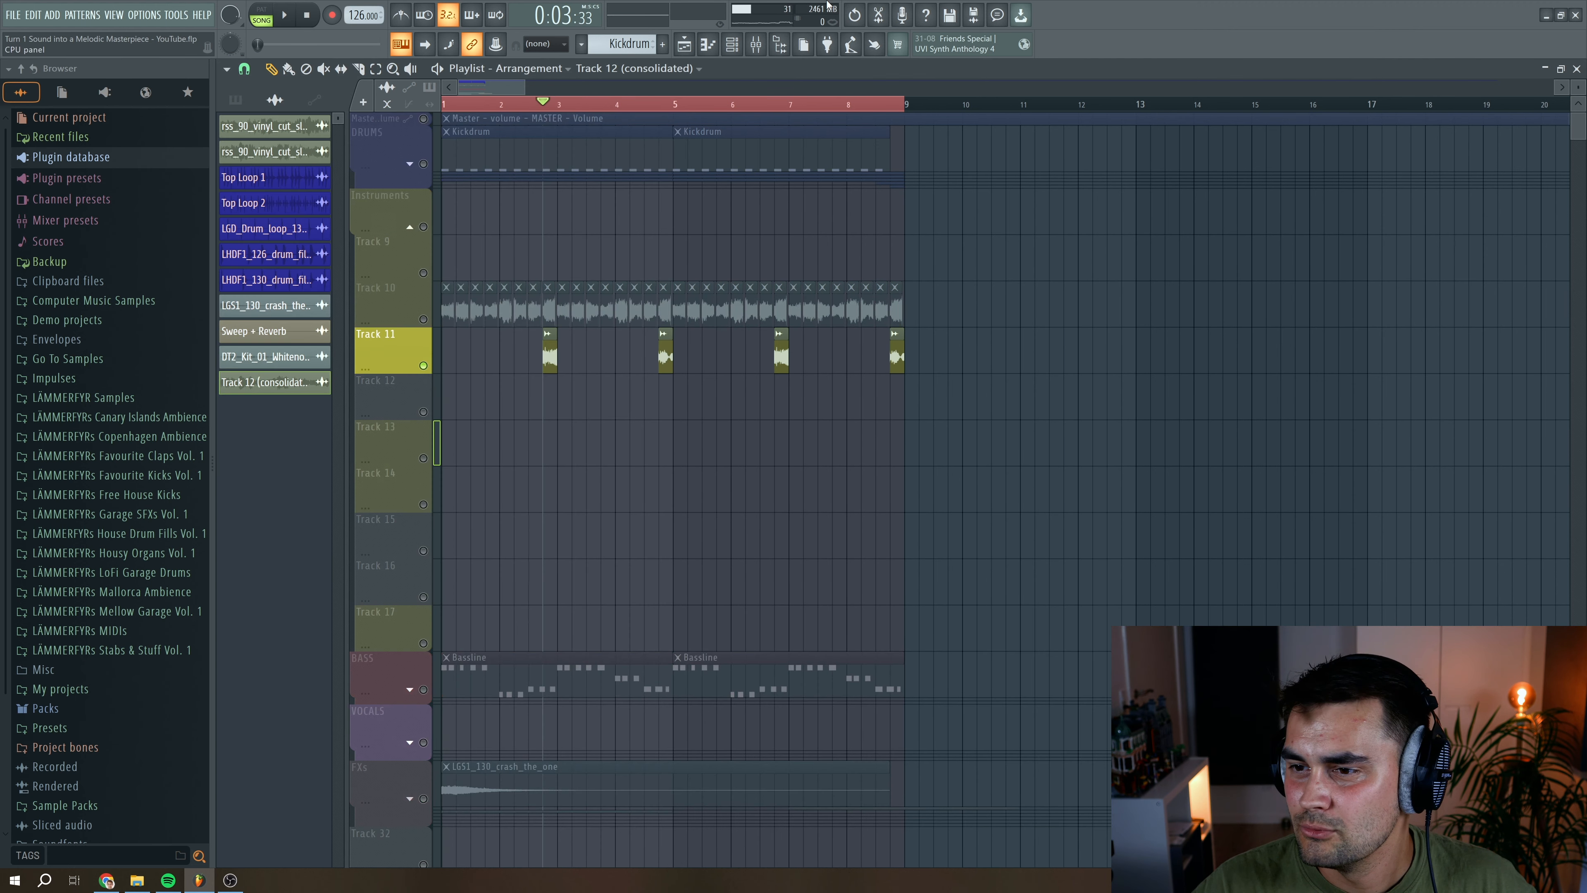
# Add Fruity Delay 3 below the reverb on the consolidated sample's mixer track and play the slices within the full arrangement
pyautogui.press('F9')
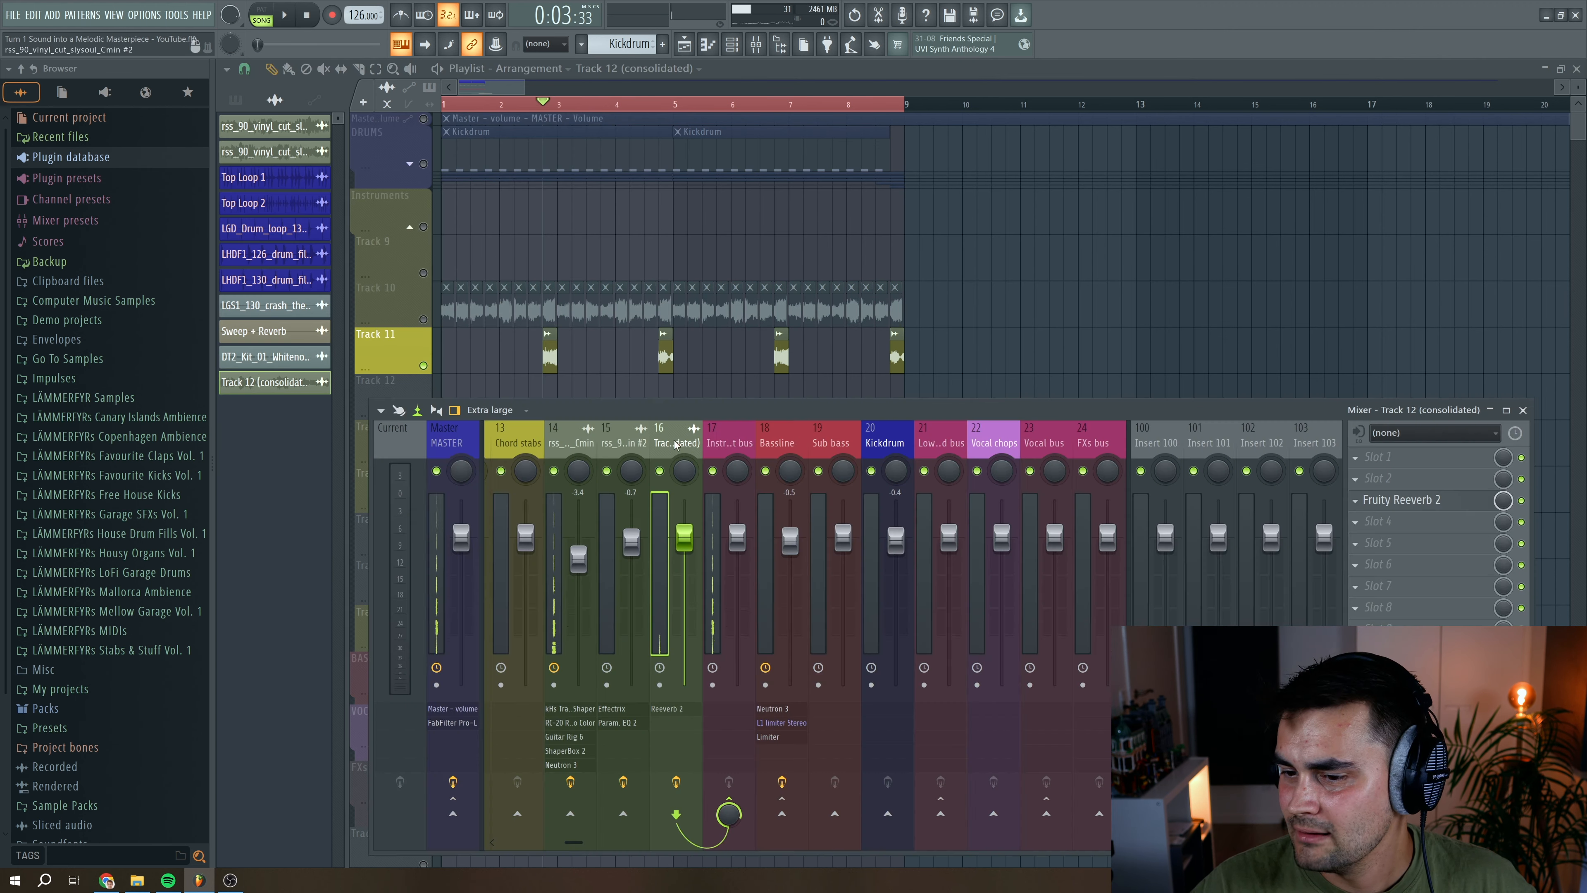
pyautogui.click(1356, 526)
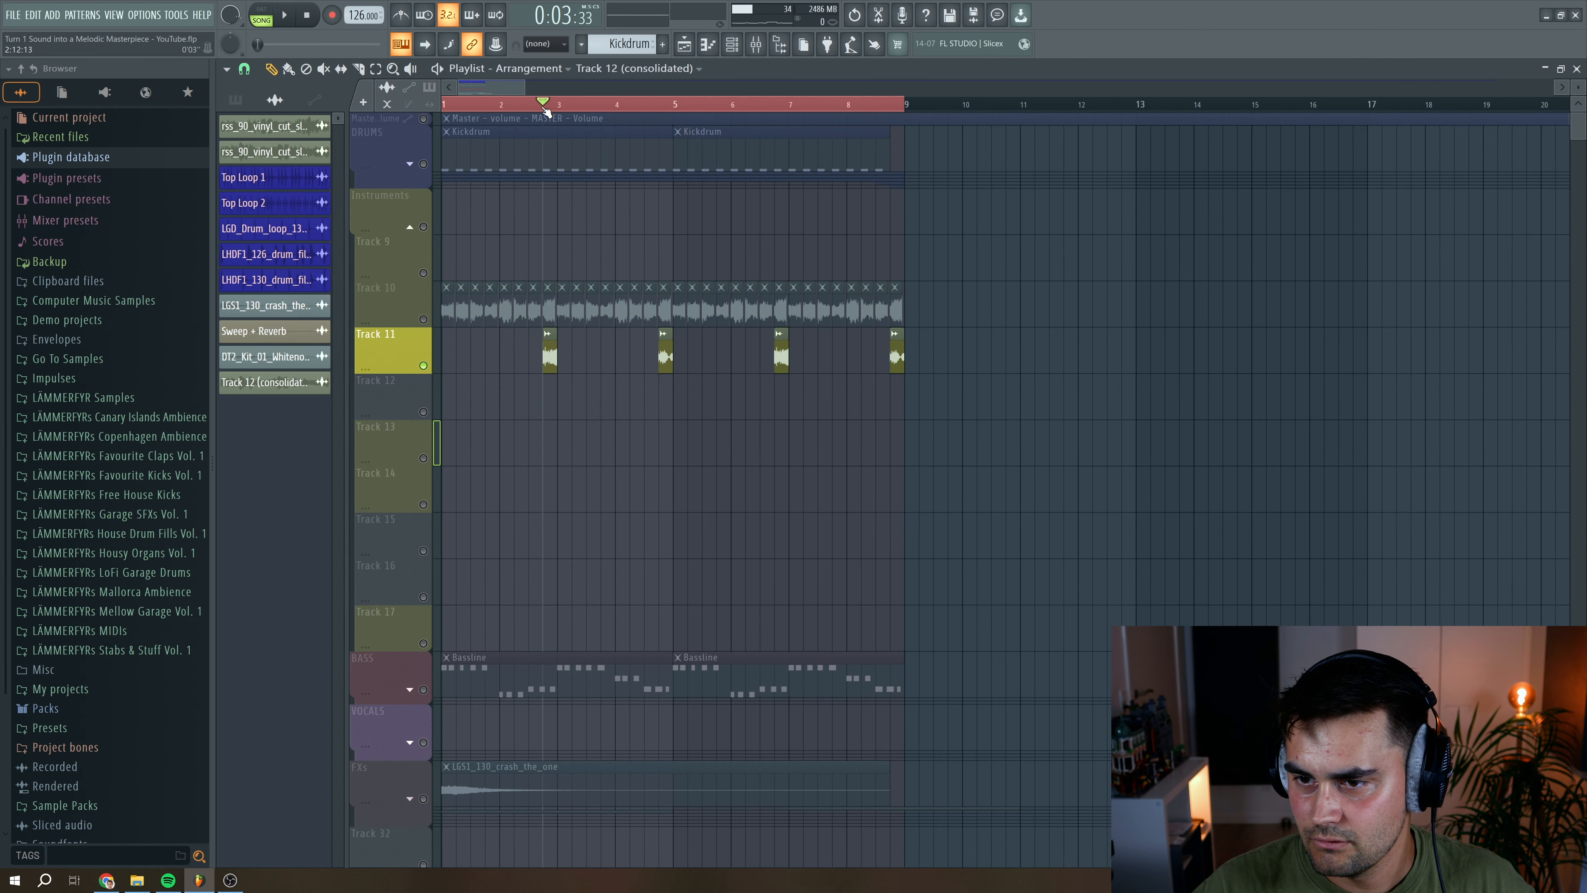
pyautogui.press('space')
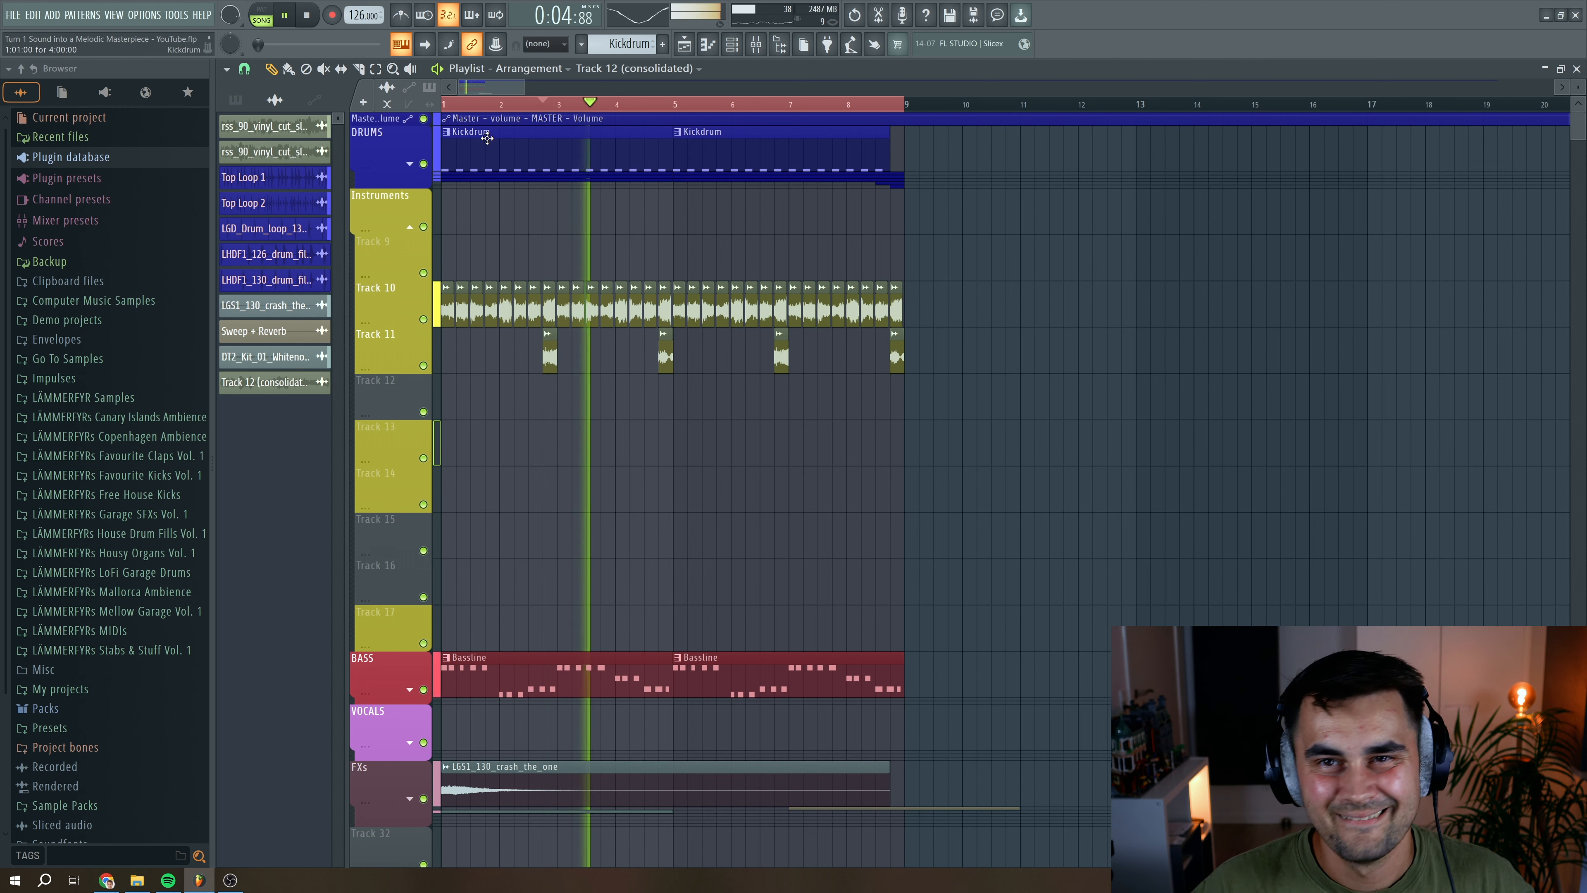
pyautogui.press('space')
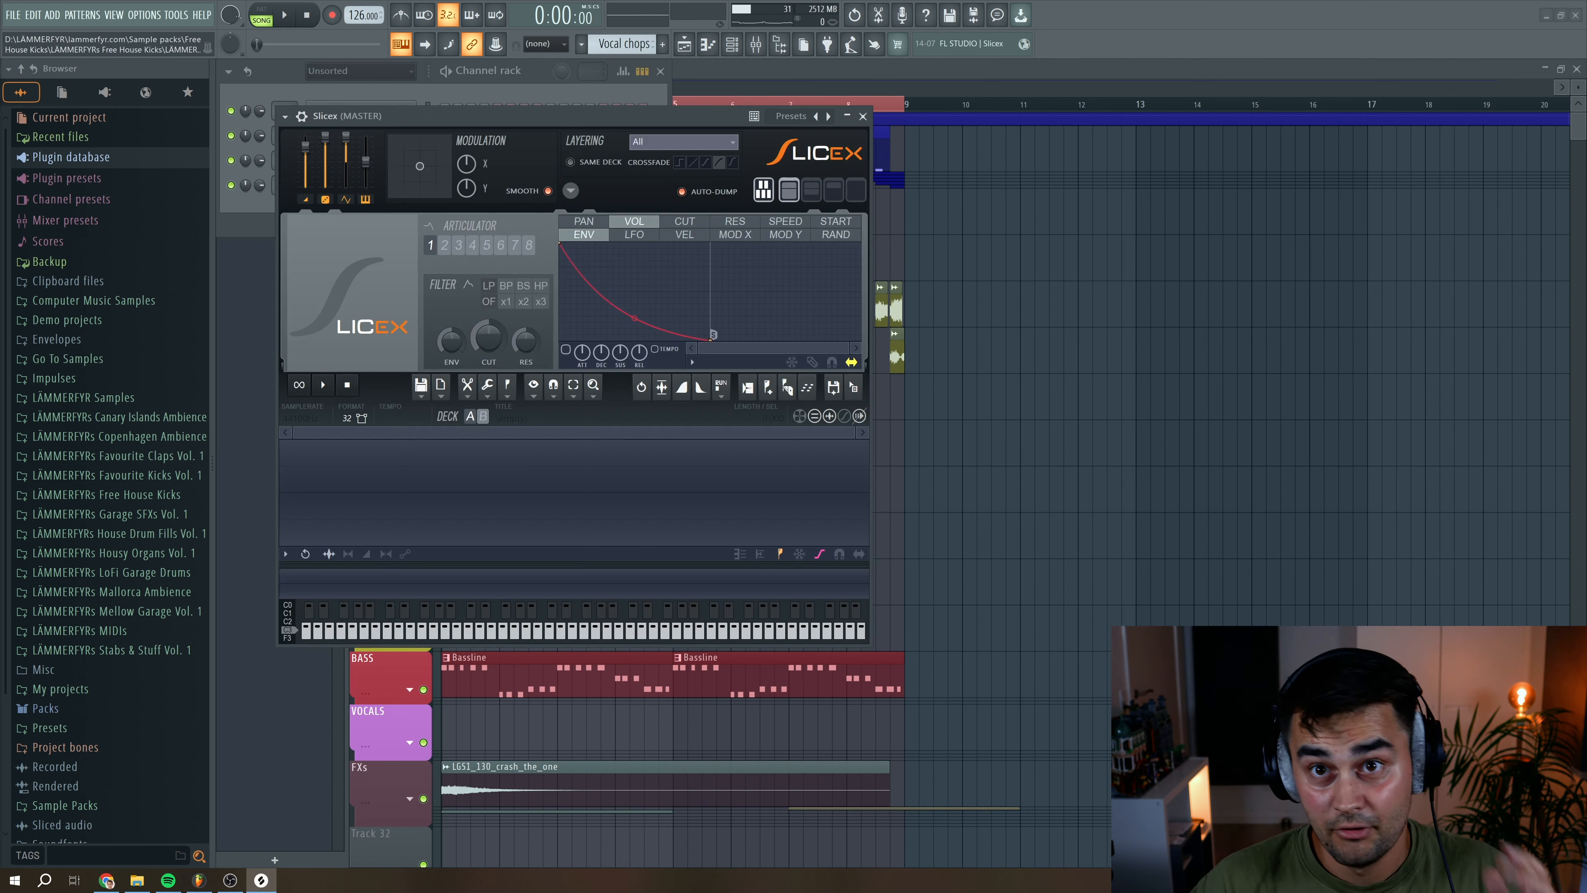
# Load the rss_90_vinyl_cut_slysoul_Cmin sample into a new Slicex channel and close its window
pyautogui.moveTo(106, 494); pyautogui.dragTo(596, 489)
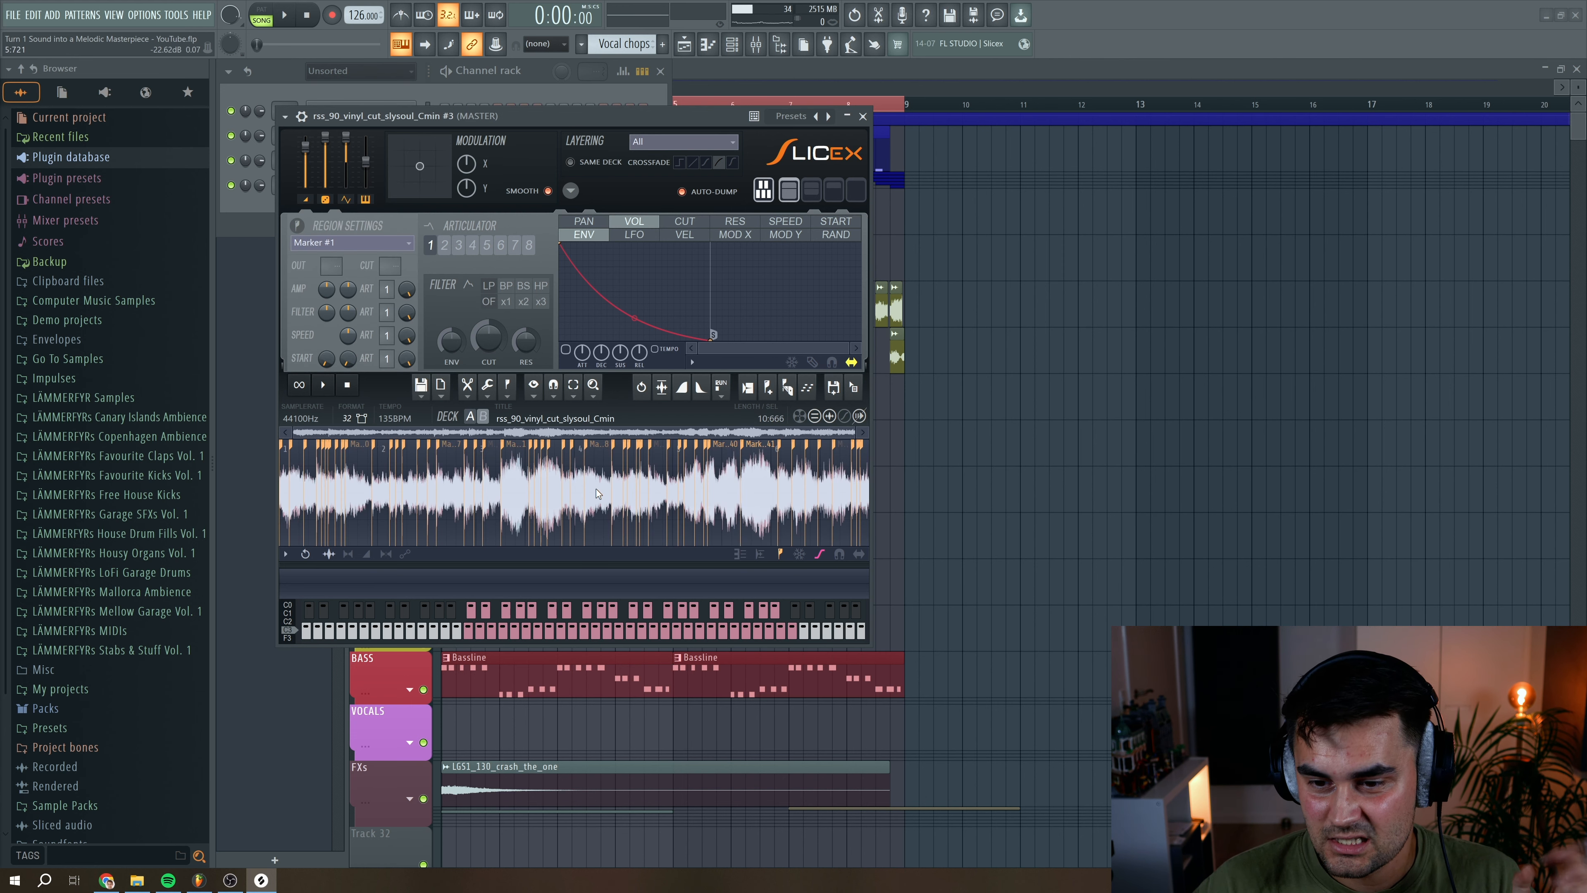
pyautogui.click(864, 117)
# Program a one-bar Slicex pattern with two short Marker #19 notes, one Marker #17 note and one Marker #25 note
pyautogui.press('space')
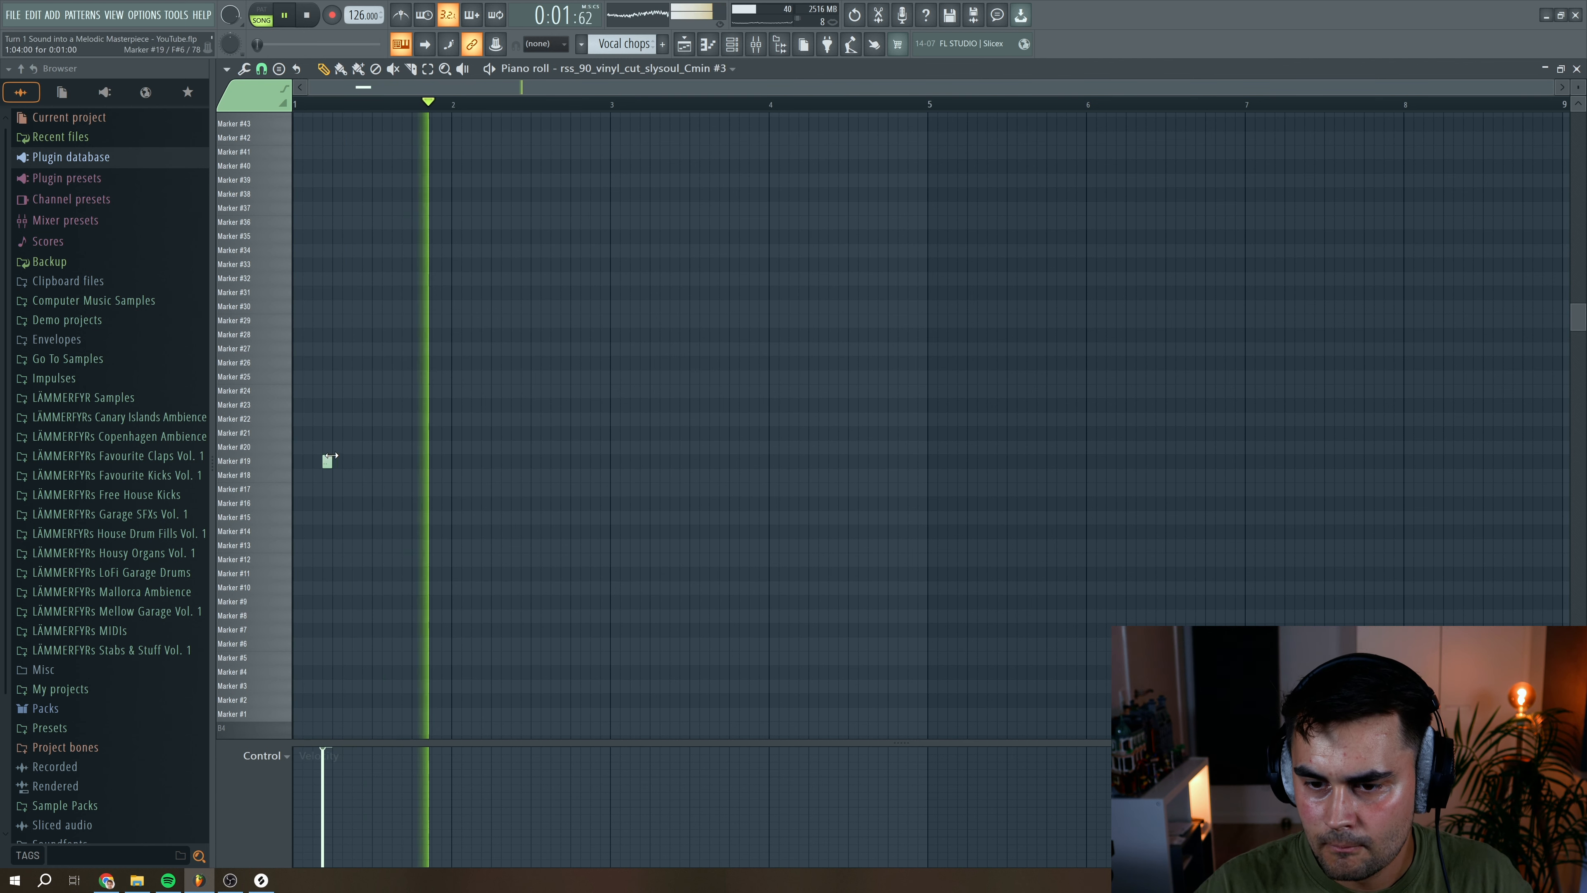
pyautogui.press('space')
pyautogui.press('space')
pyautogui.click(388, 463)
pyautogui.press('space')
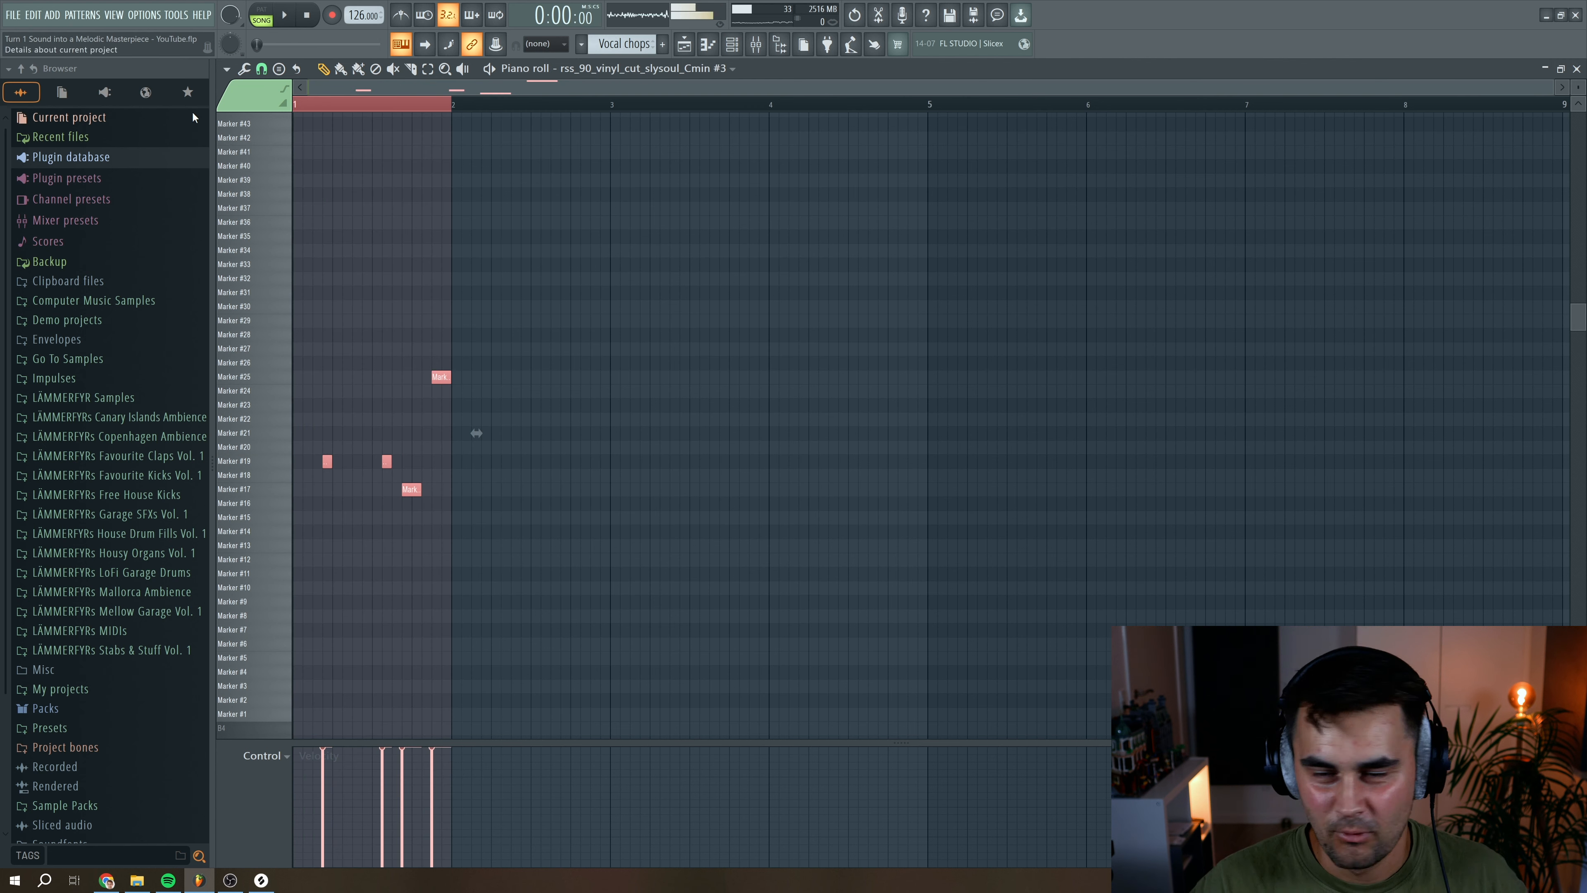
# Duplicate the Slicex notes to four bars, vary them with Marker #41, #11 and #10 notes, and play the pattern
pyautogui.hotkey('ctrl', 'b')
pyautogui.press('space')
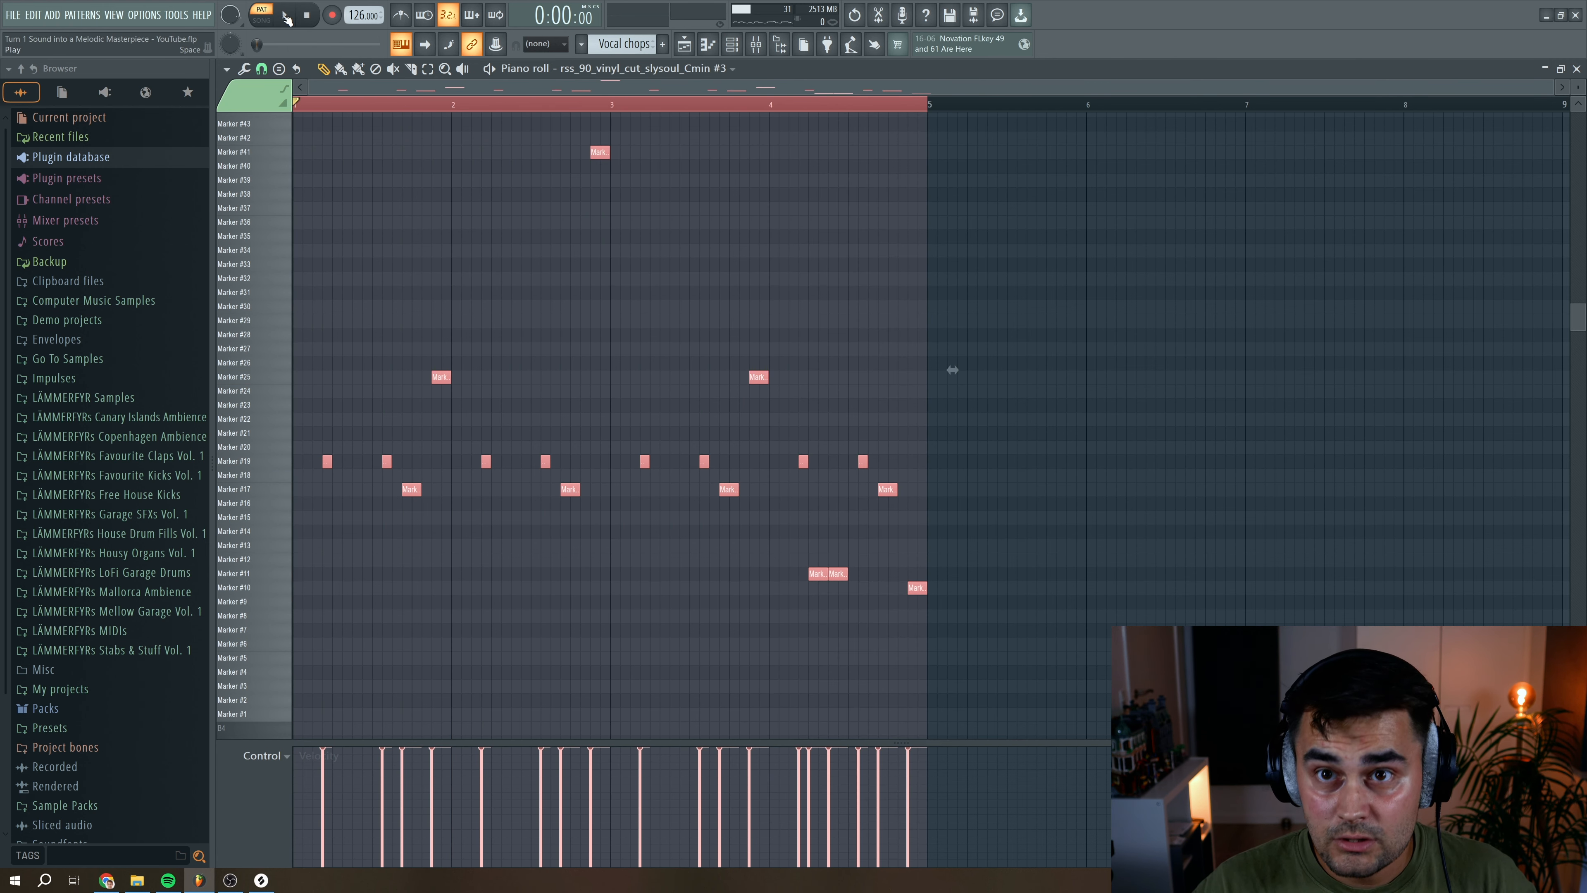
pyautogui.click(285, 16)
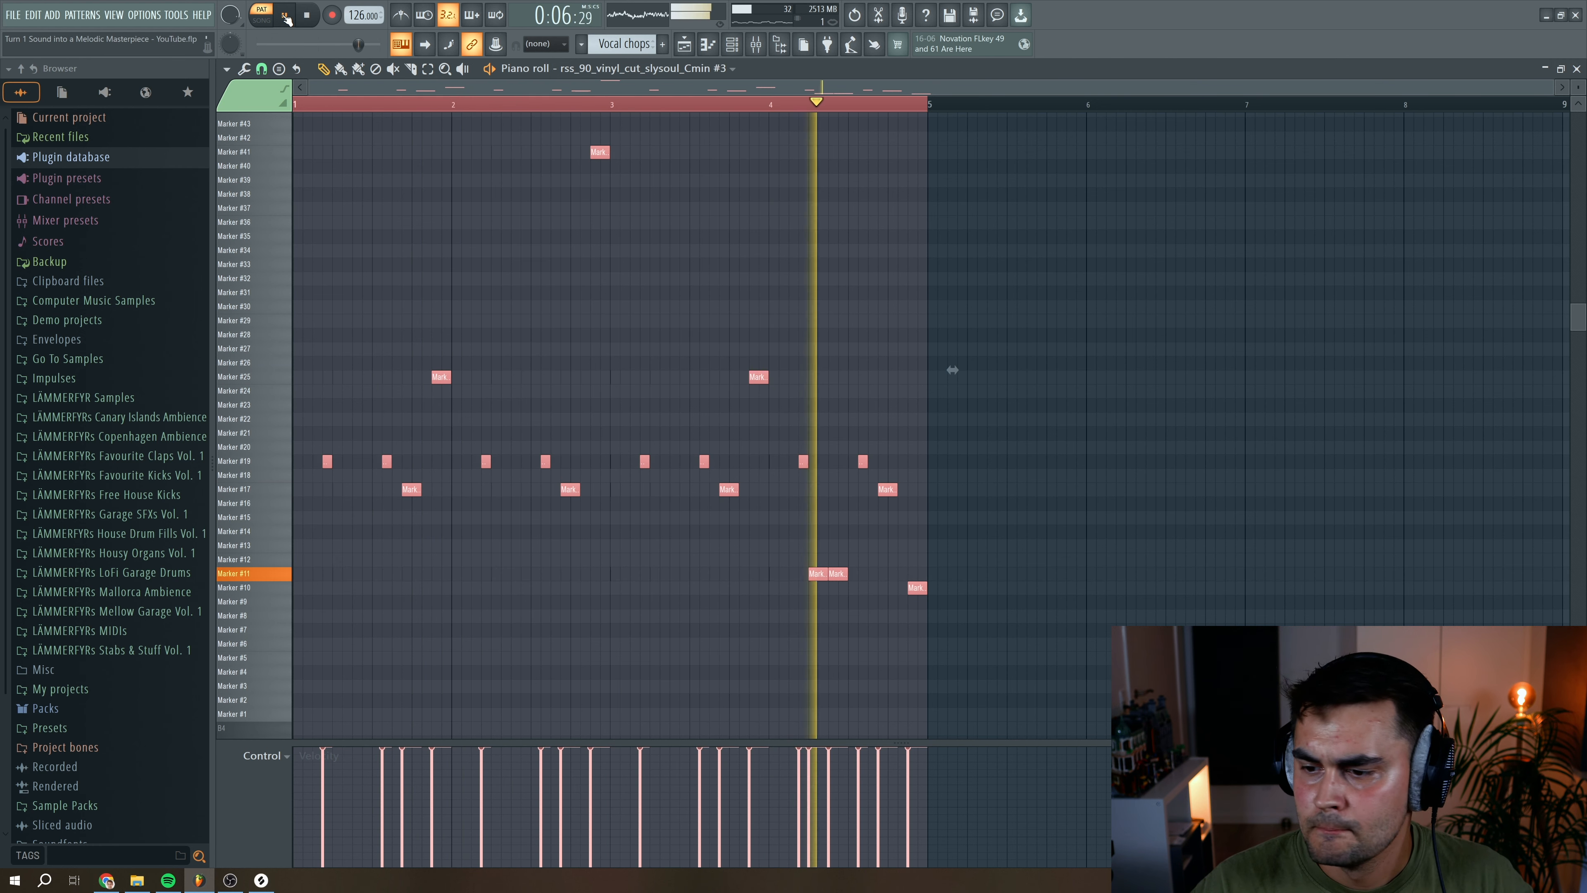
pyautogui.press('space')
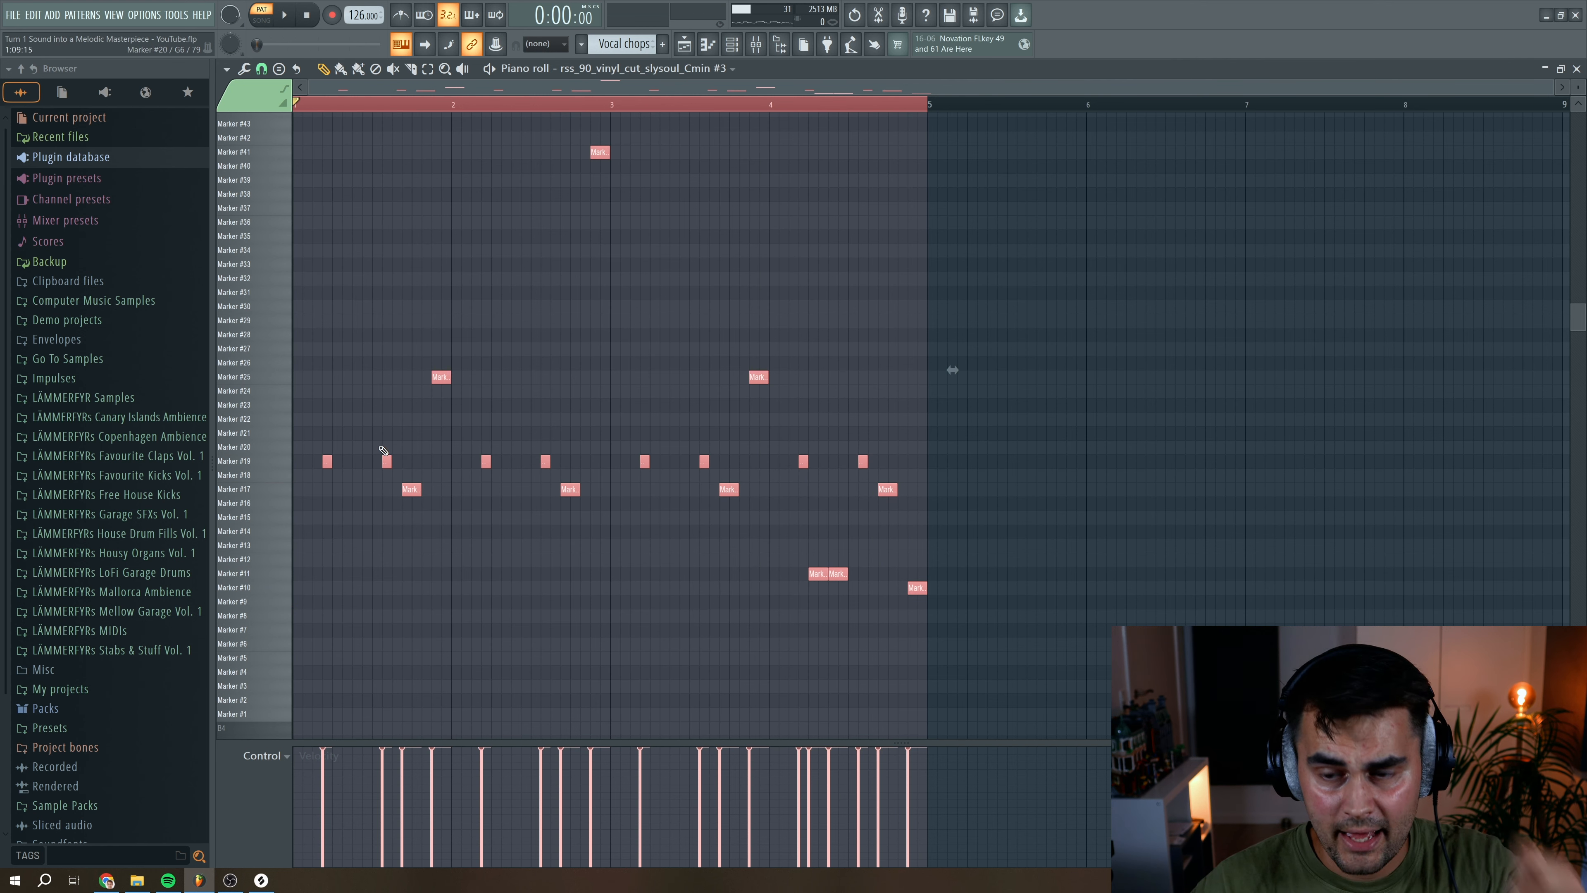
# Quantize the Slicex notes' start times with the MPC 58% template, leaving durations alone, and play the pattern
pyautogui.hotkey('alt', 'q')
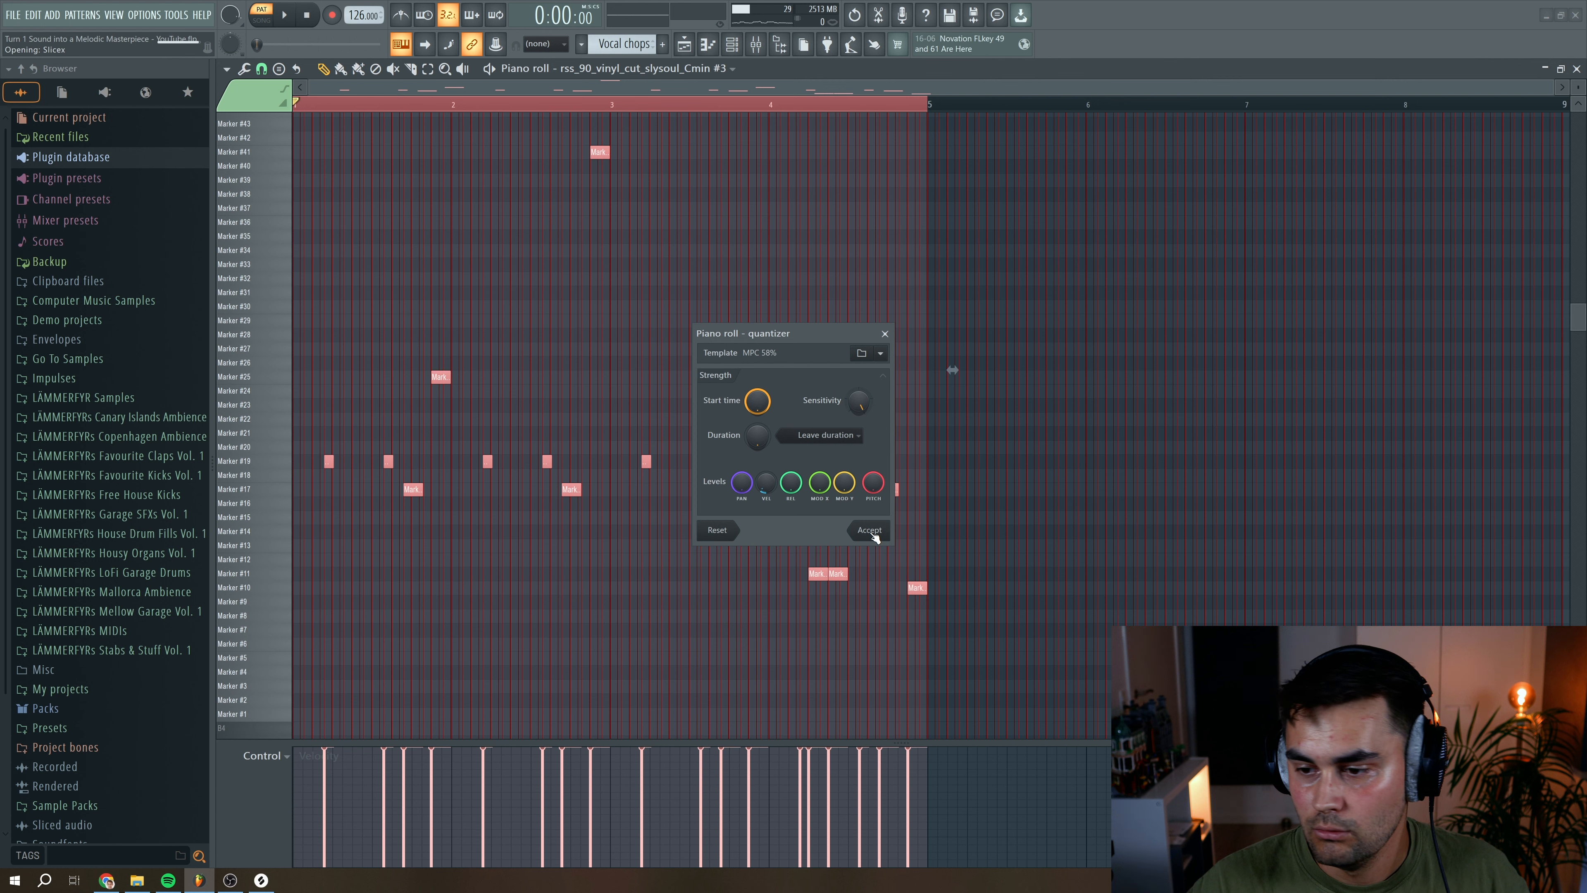
pyautogui.moveTo(822, 342); pyautogui.dragTo(713, 291)
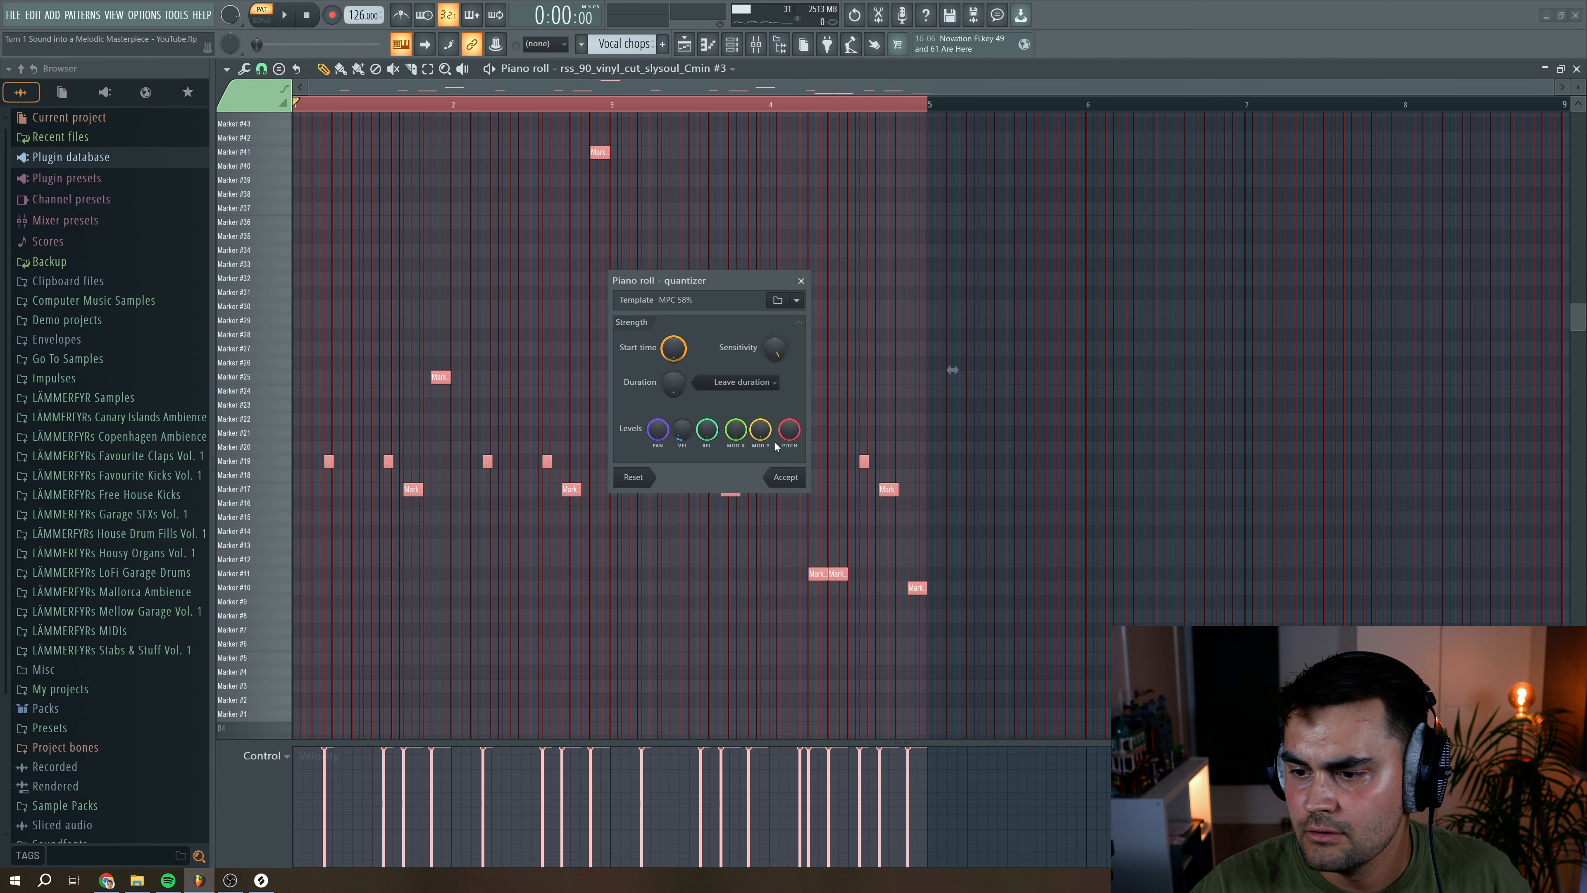
pyautogui.click(786, 477)
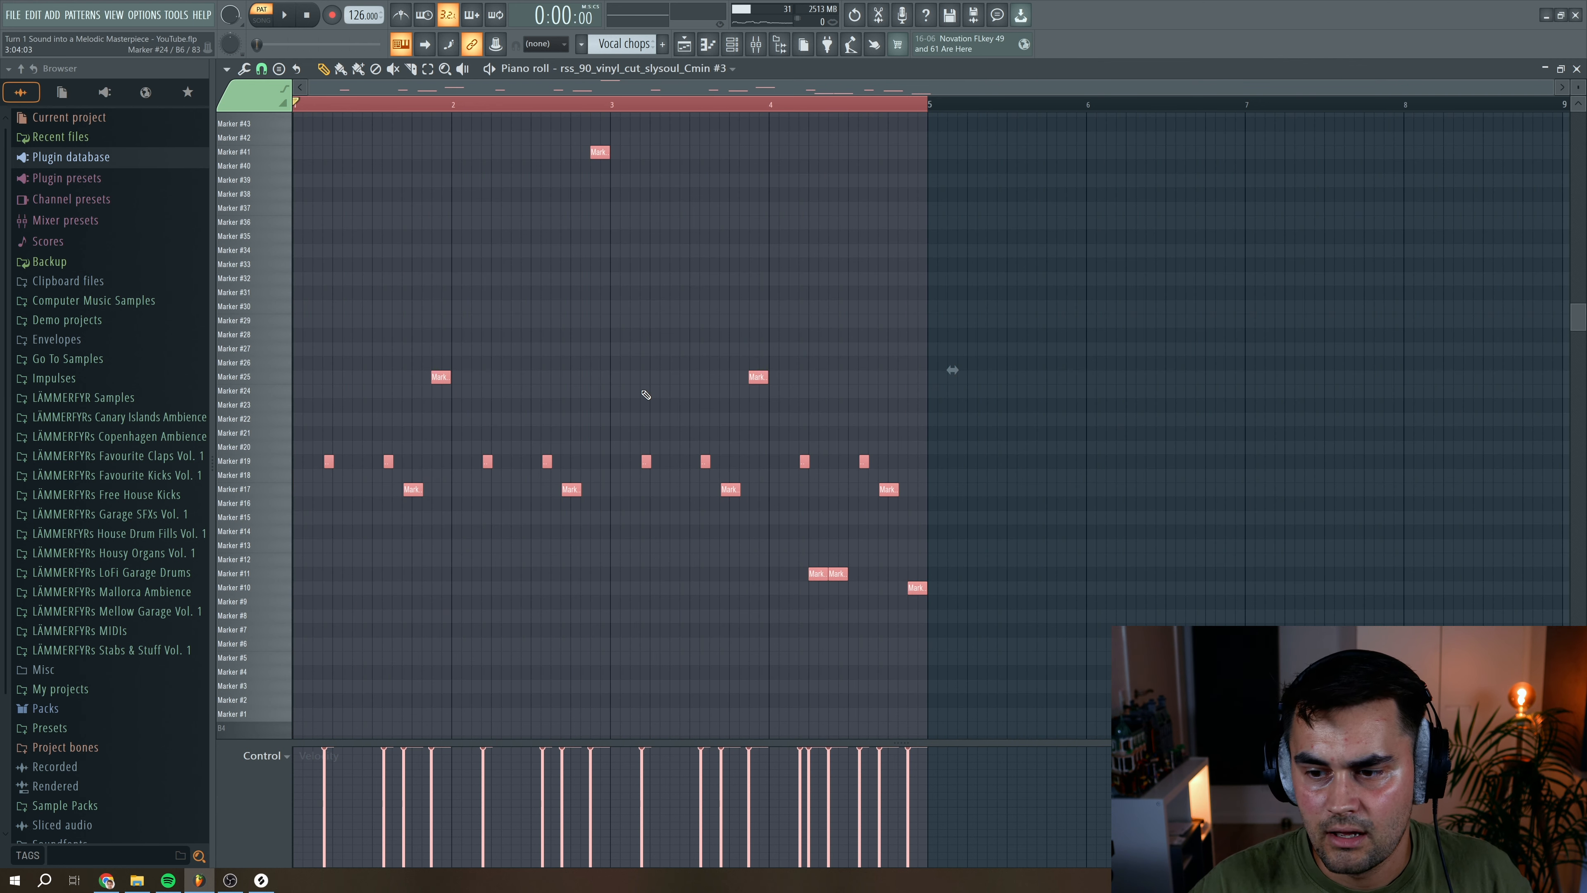
pyautogui.press('space')
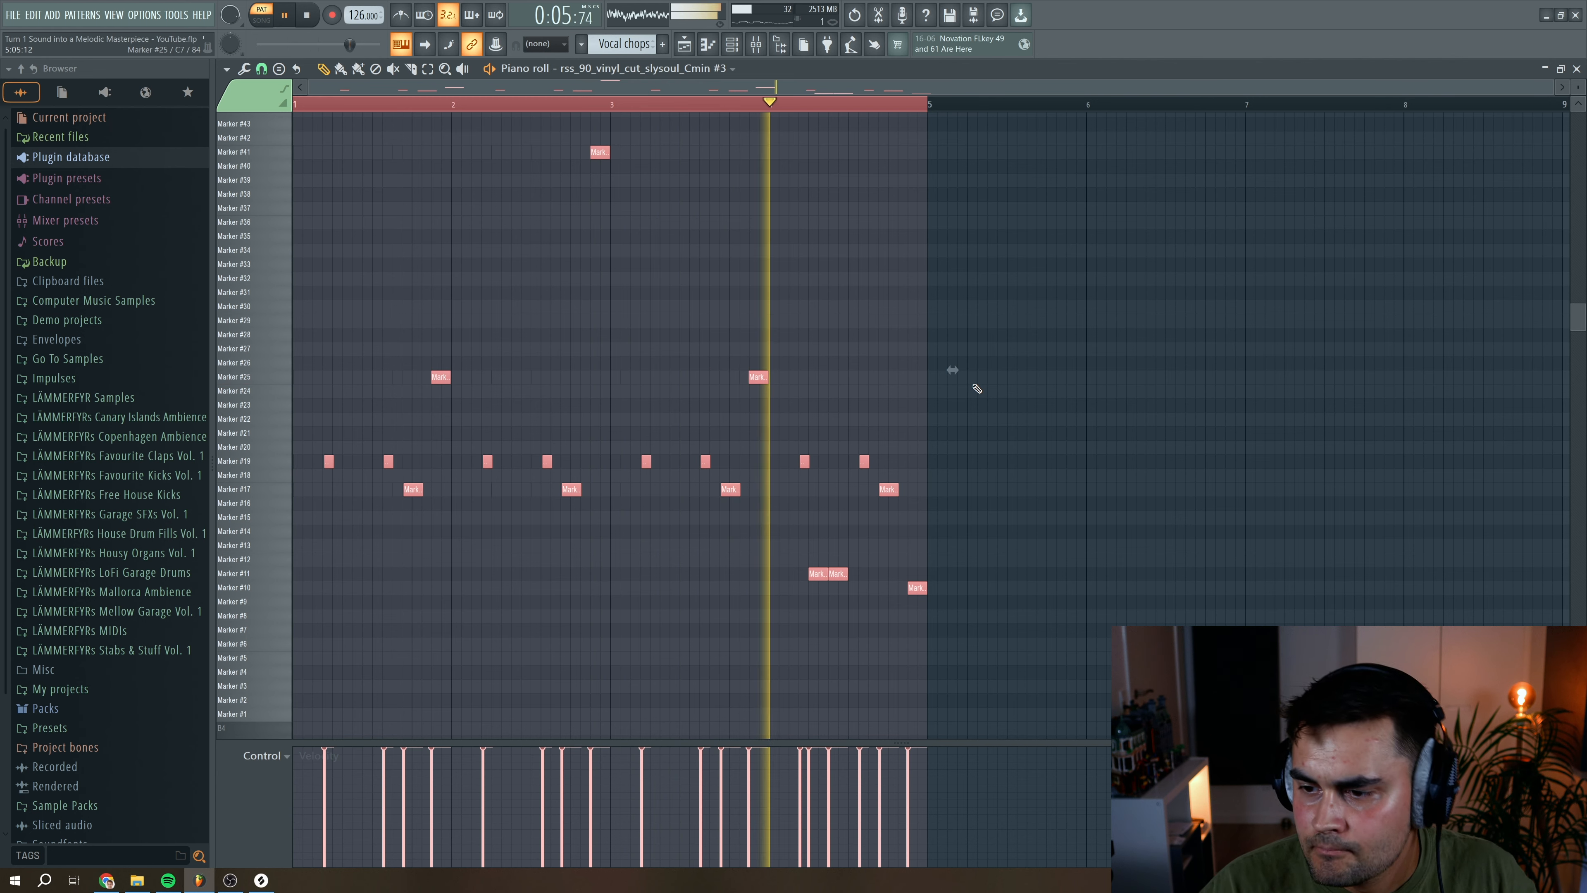
pyautogui.press('space')
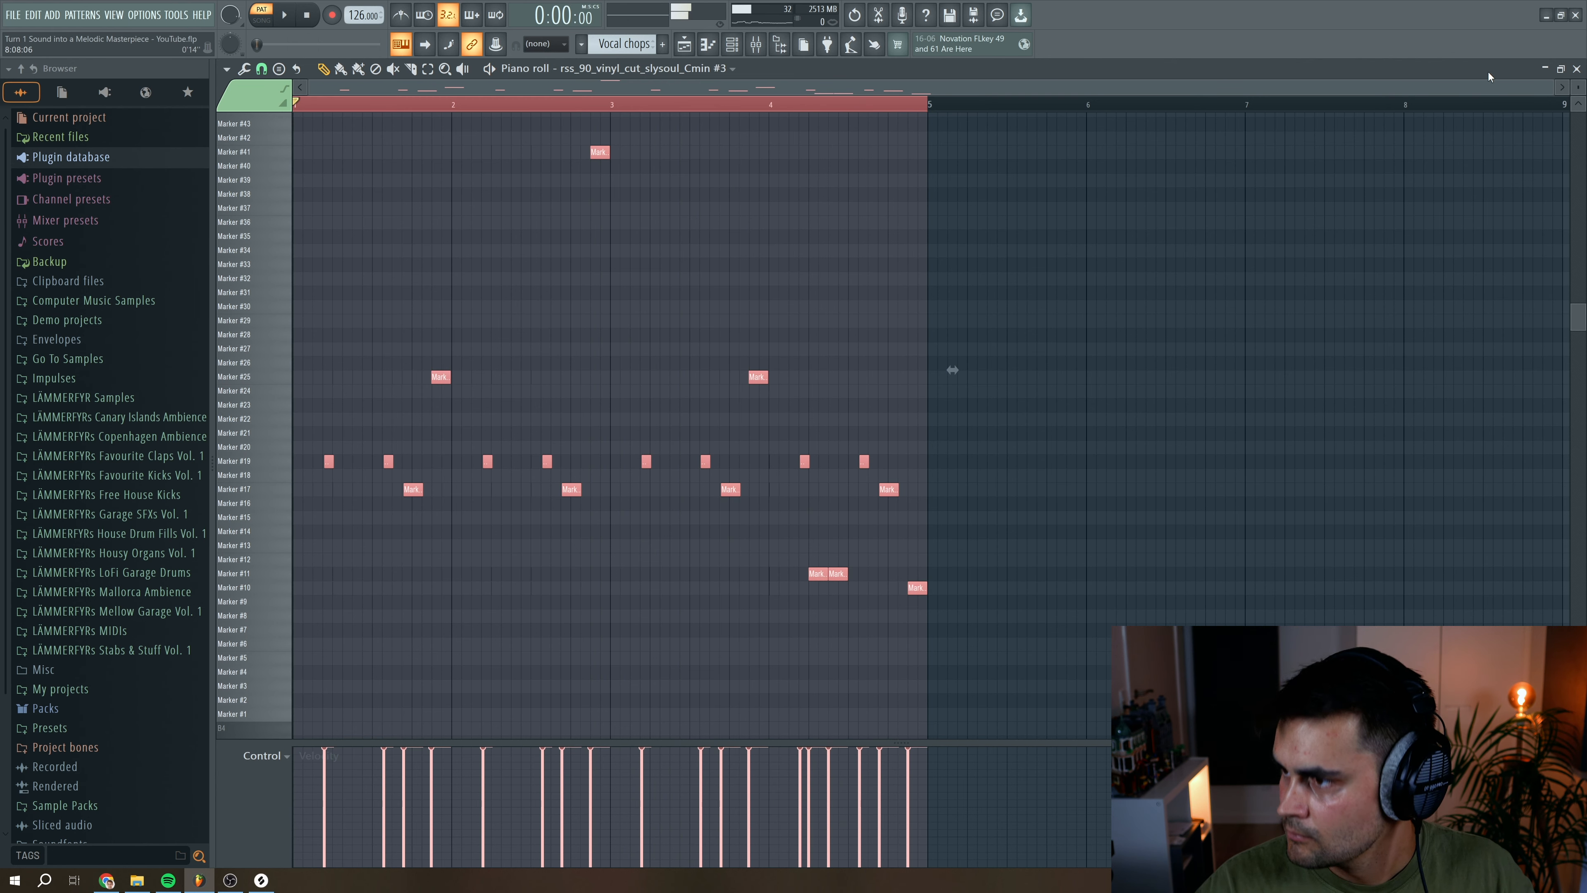
# Route the Slicex channel to a free mixer track and add Decapitator to its effect slot 2
pyautogui.press('F7')
pyautogui.click(285, 117)
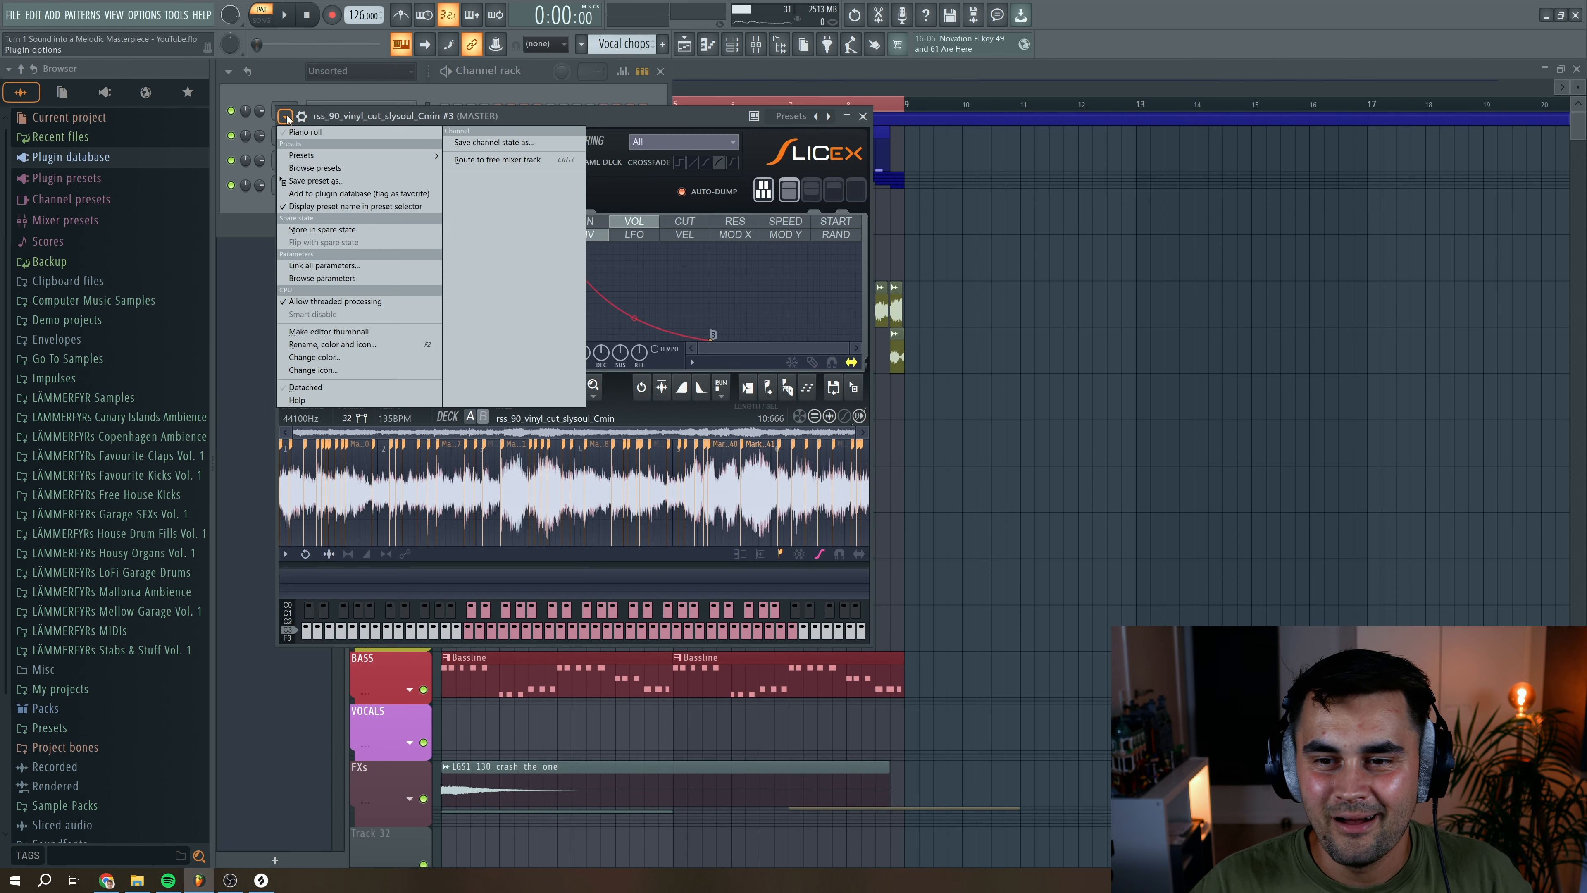
pyautogui.click(466, 160)
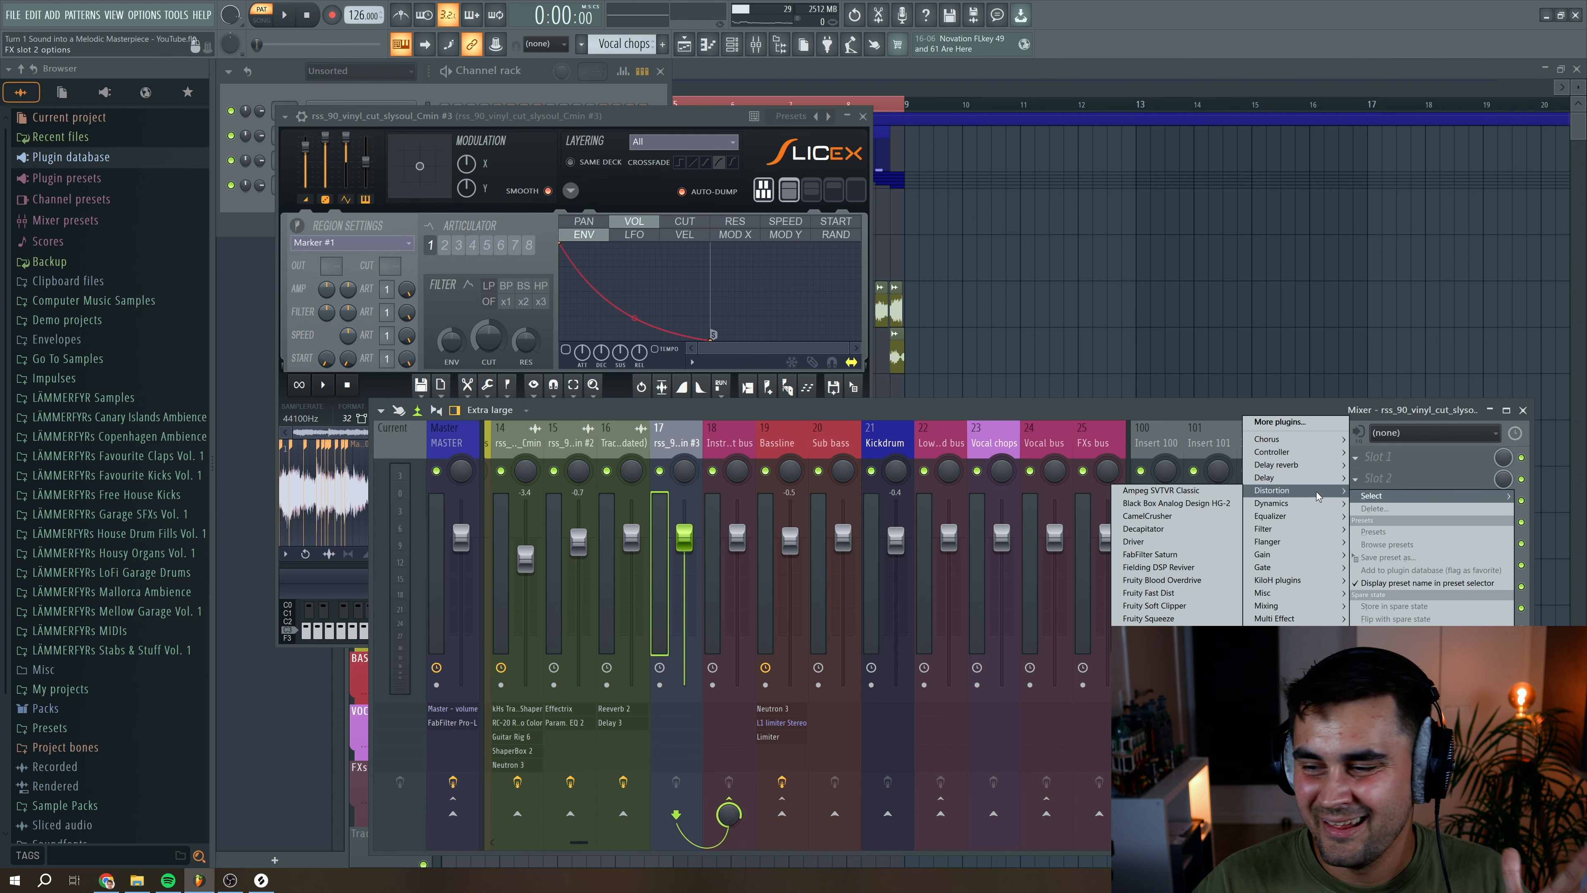
pyautogui.click(1192, 530)
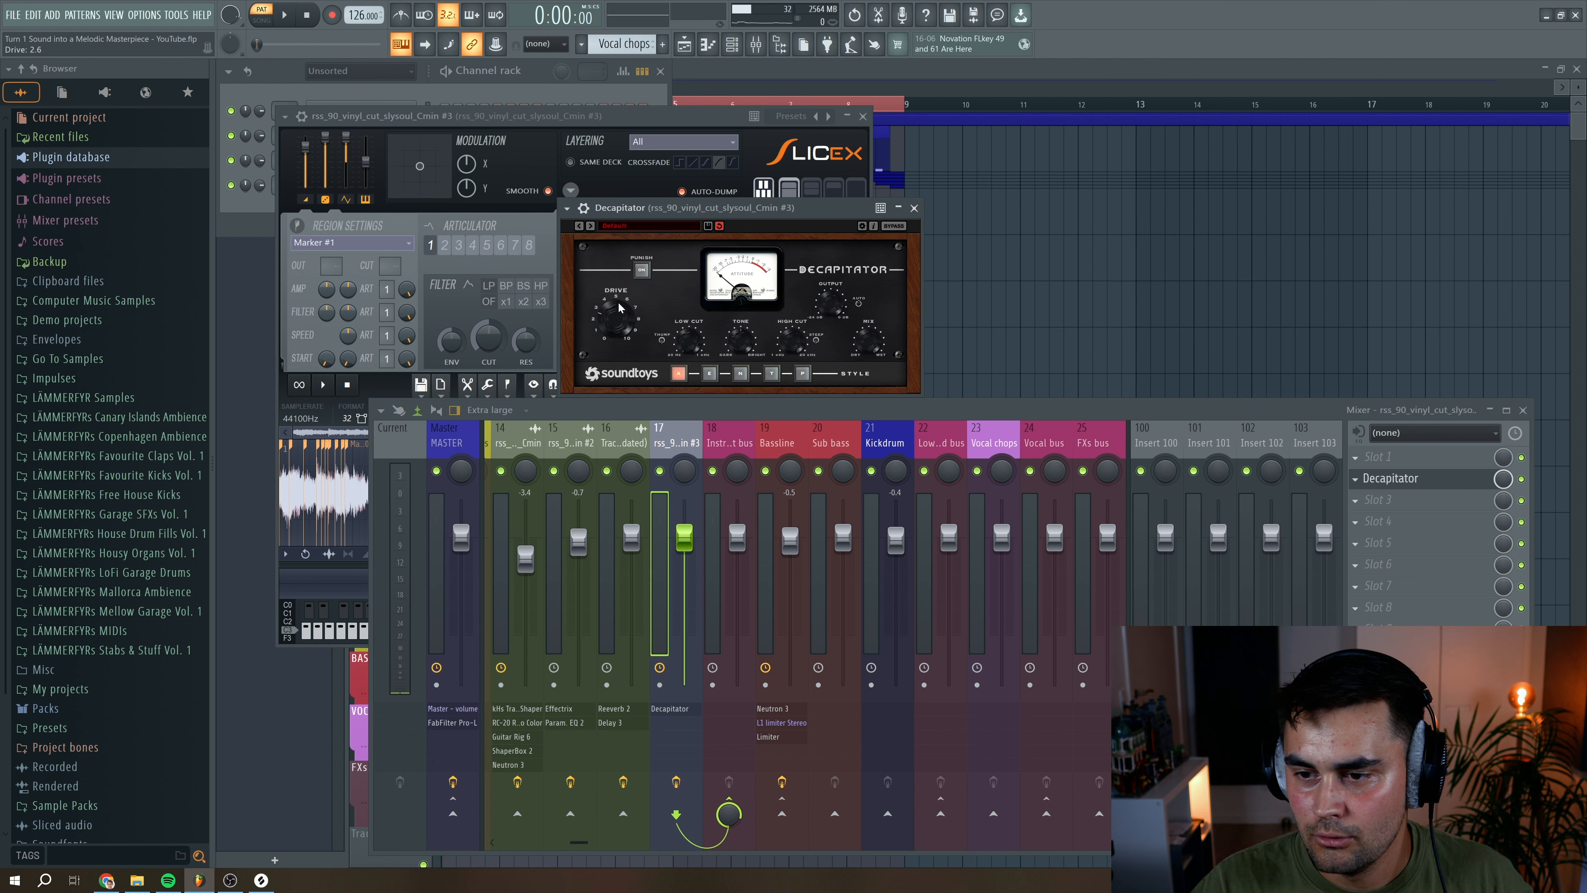
# While the pattern plays, set Decapitator's drive to 5.1, style to N and output trim to -5.9 dB
pyautogui.press('space')
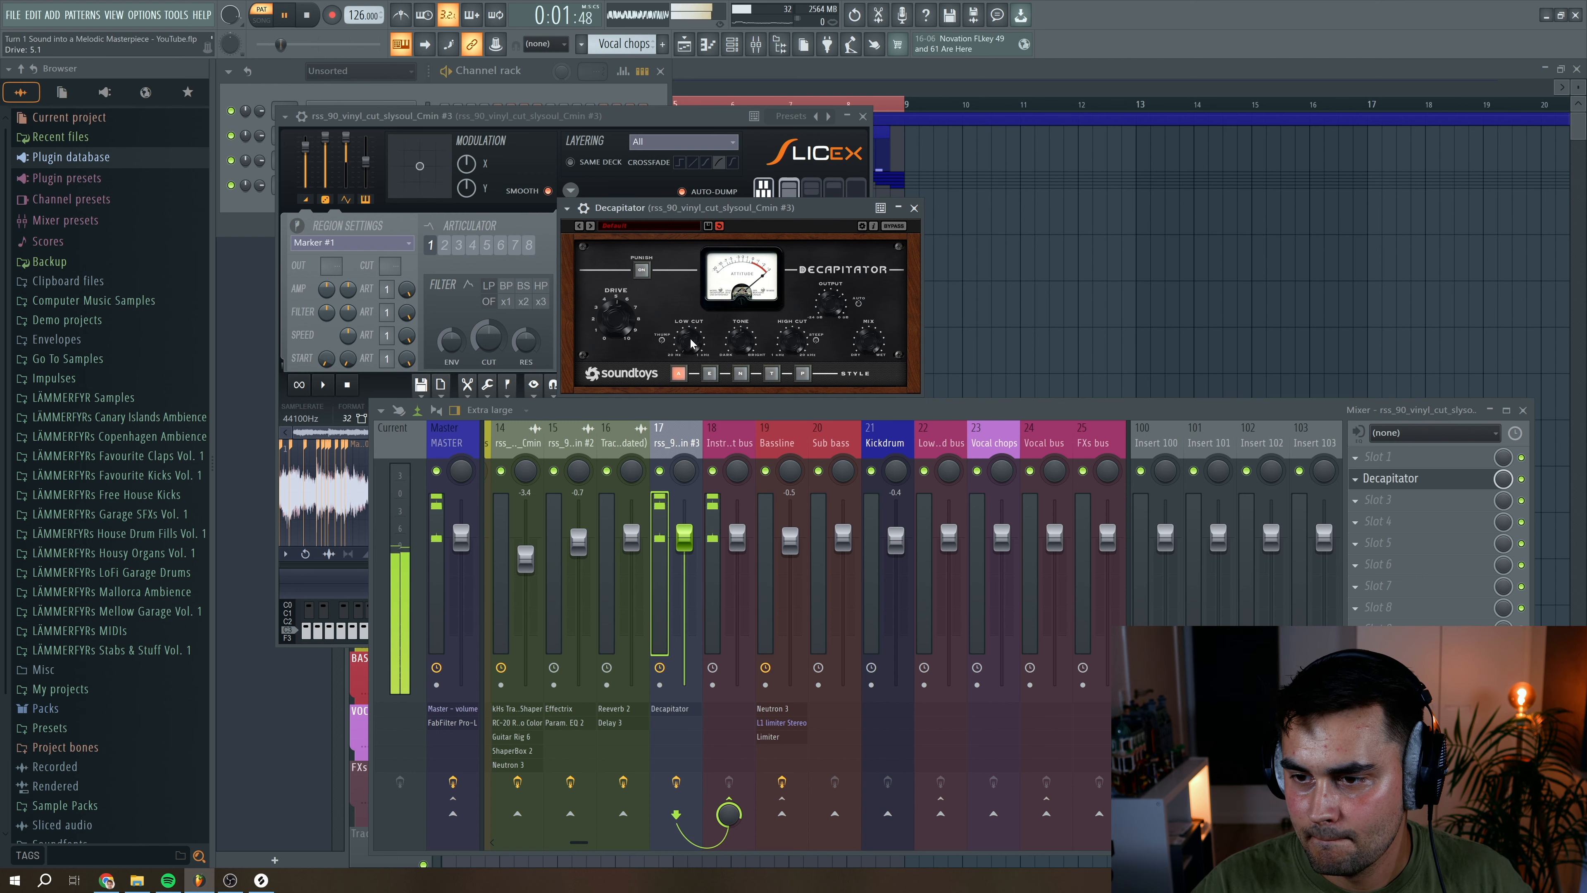
pyautogui.click(739, 373)
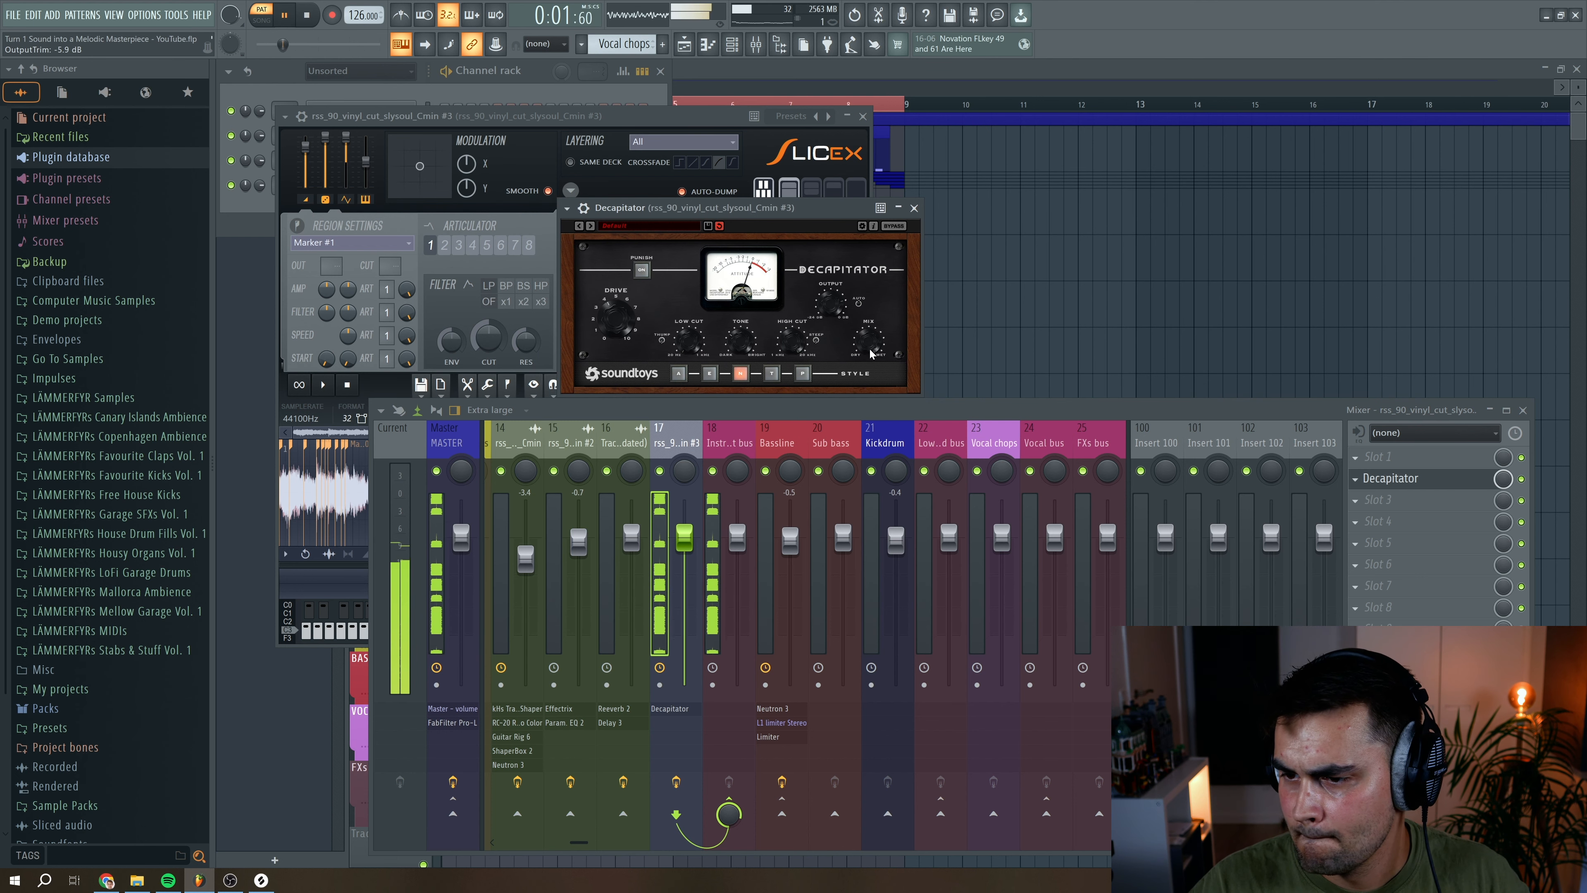
pyautogui.click(916, 209)
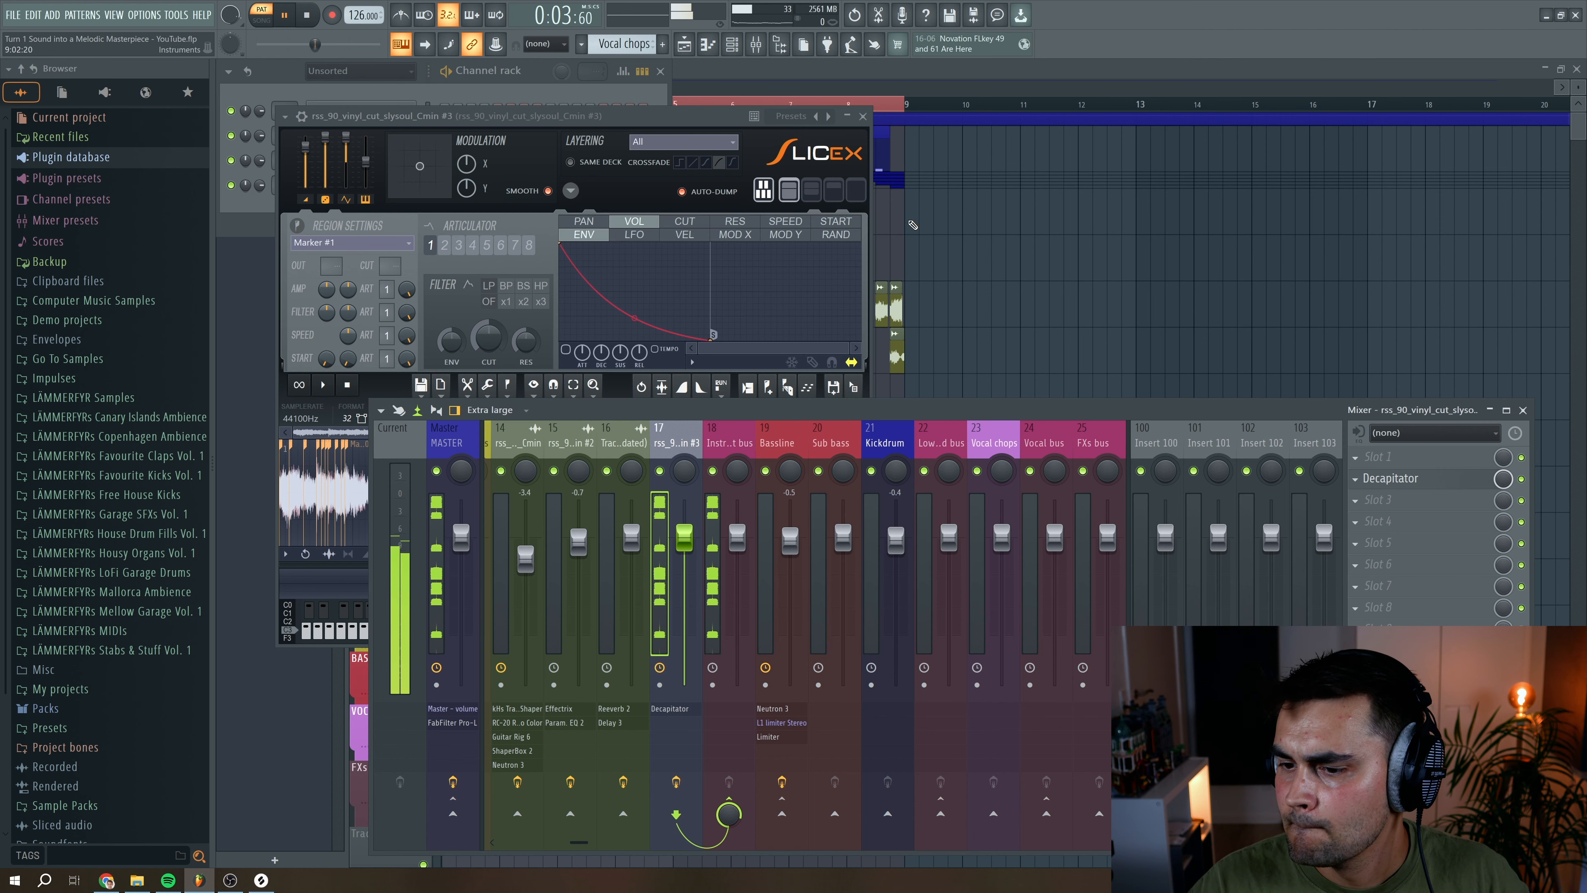
# Load Guitar Rig 6 after Decapitator and add a Pro Filter component with its resonance at about 0.19
pyautogui.press('space')
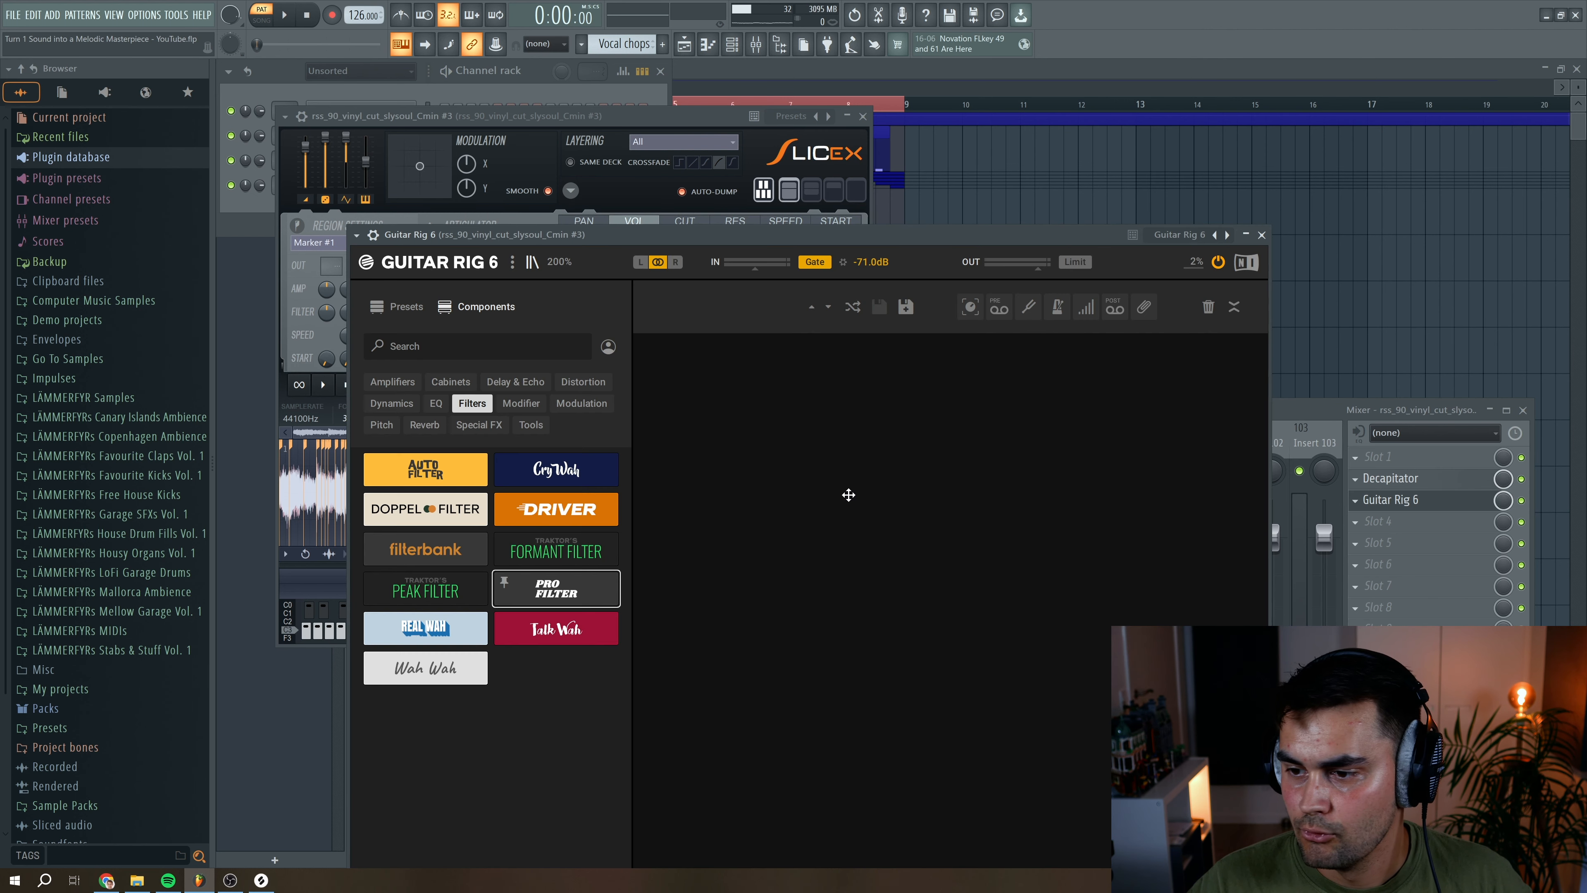
pyautogui.moveTo(848, 494); pyautogui.dragTo(856, 468)
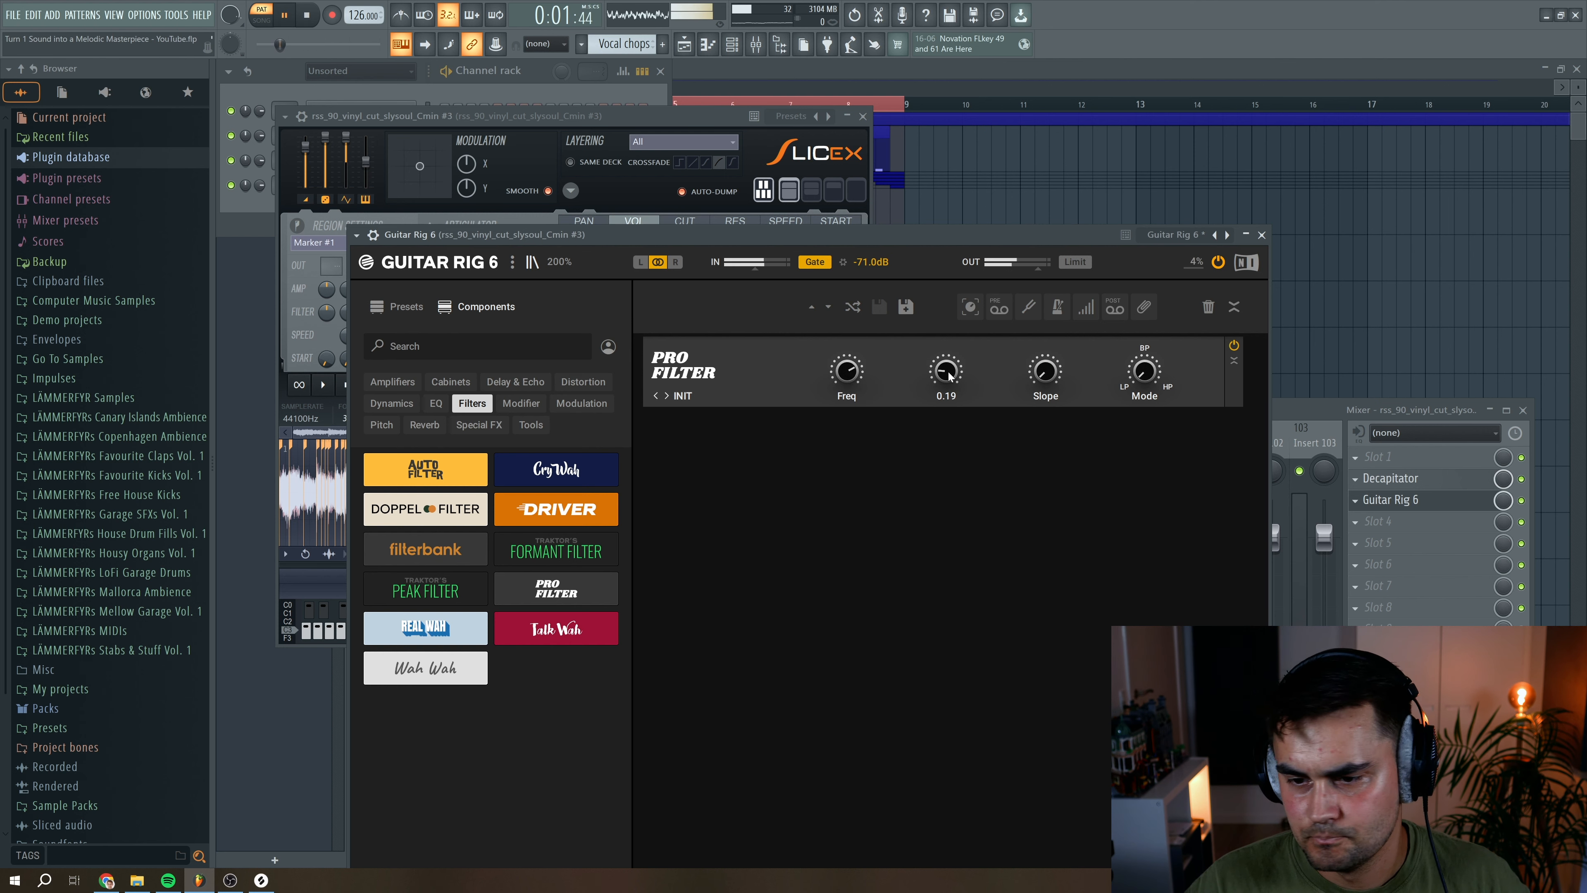
# Add Choral with its voices at about 1.34, followed by Replika GTR with a 1/8 delay time, below the Pro Filter
pyautogui.click(581, 403)
pyautogui.moveTo(425, 469); pyautogui.dragTo(842, 498)
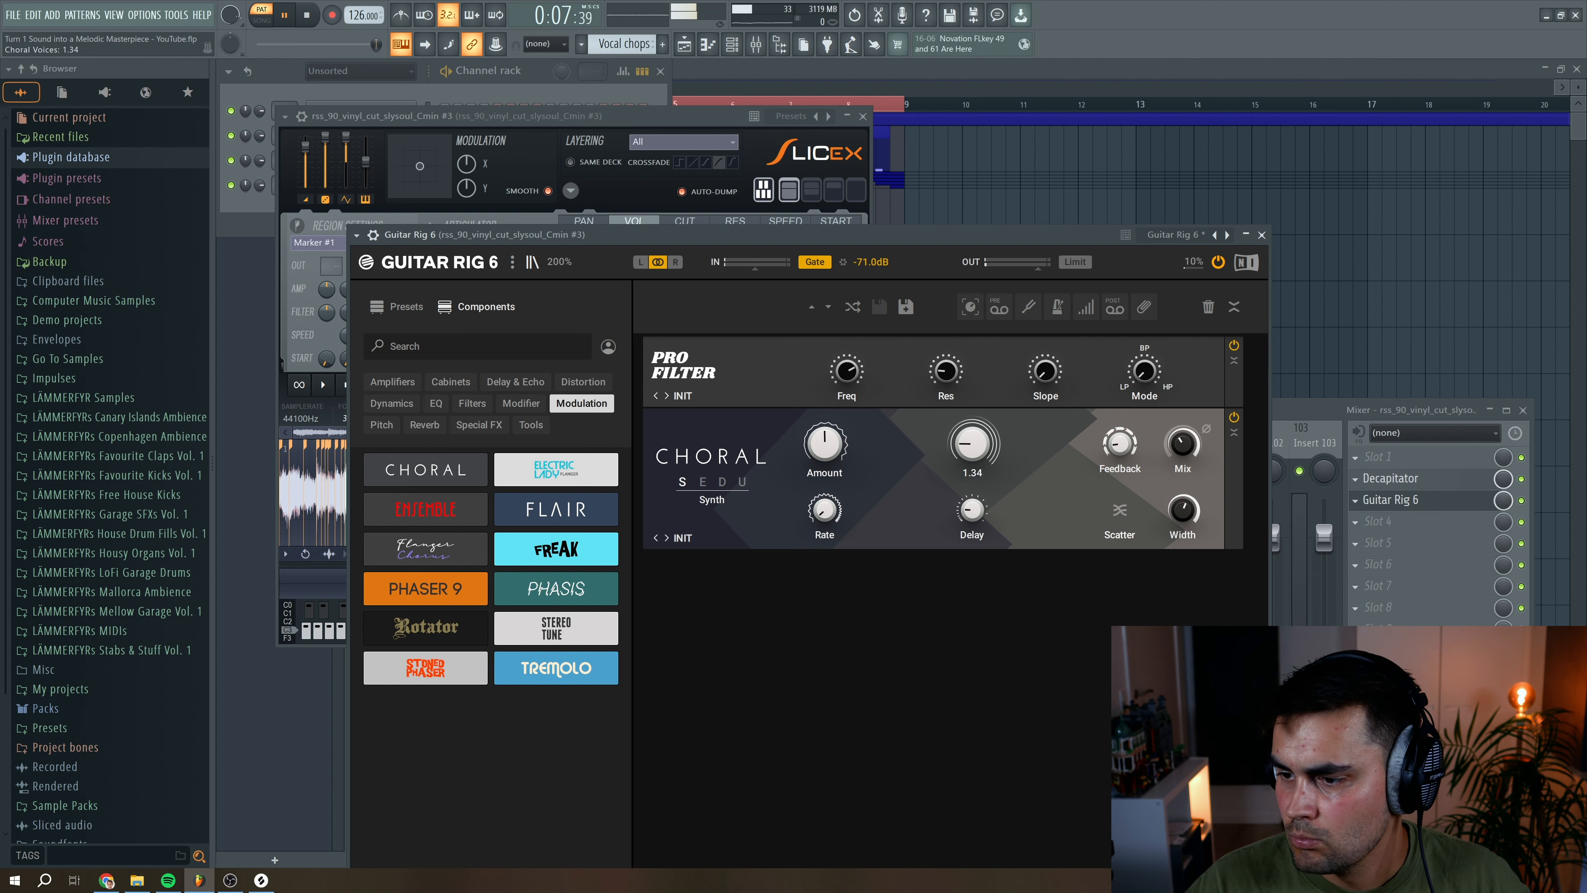
pyautogui.click(516, 381)
pyautogui.moveTo(555, 509); pyautogui.dragTo(826, 624)
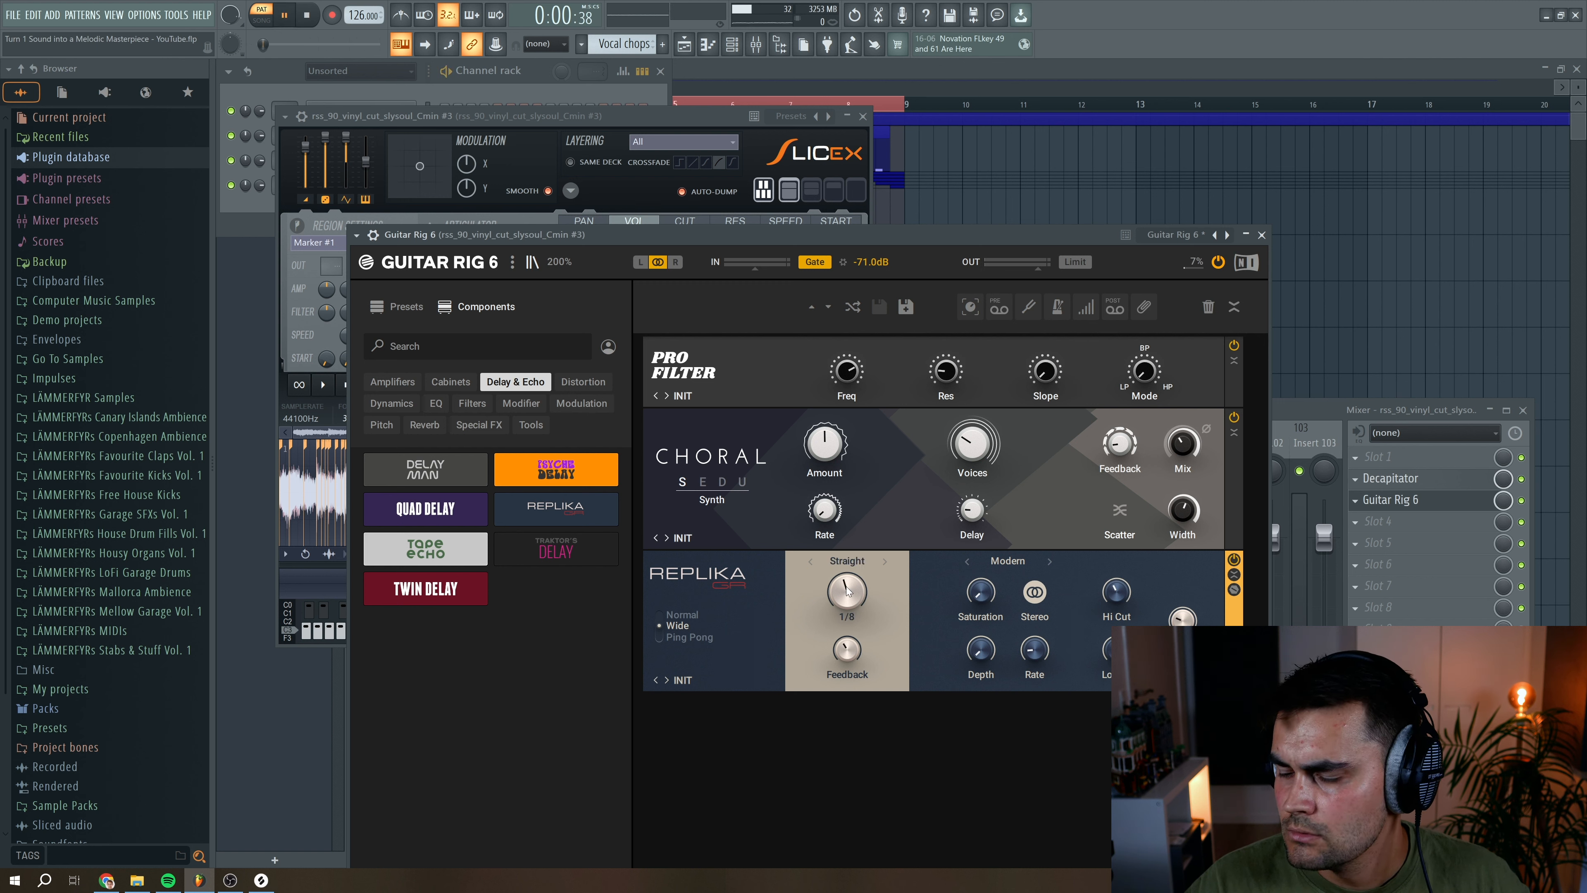
# Set Replika GTR's mix to 24.5 % and add the Phasis modulation component below it in the Guitar Rig 6 rack
pyautogui.moveTo(846, 649); pyautogui.dragTo(847, 654)
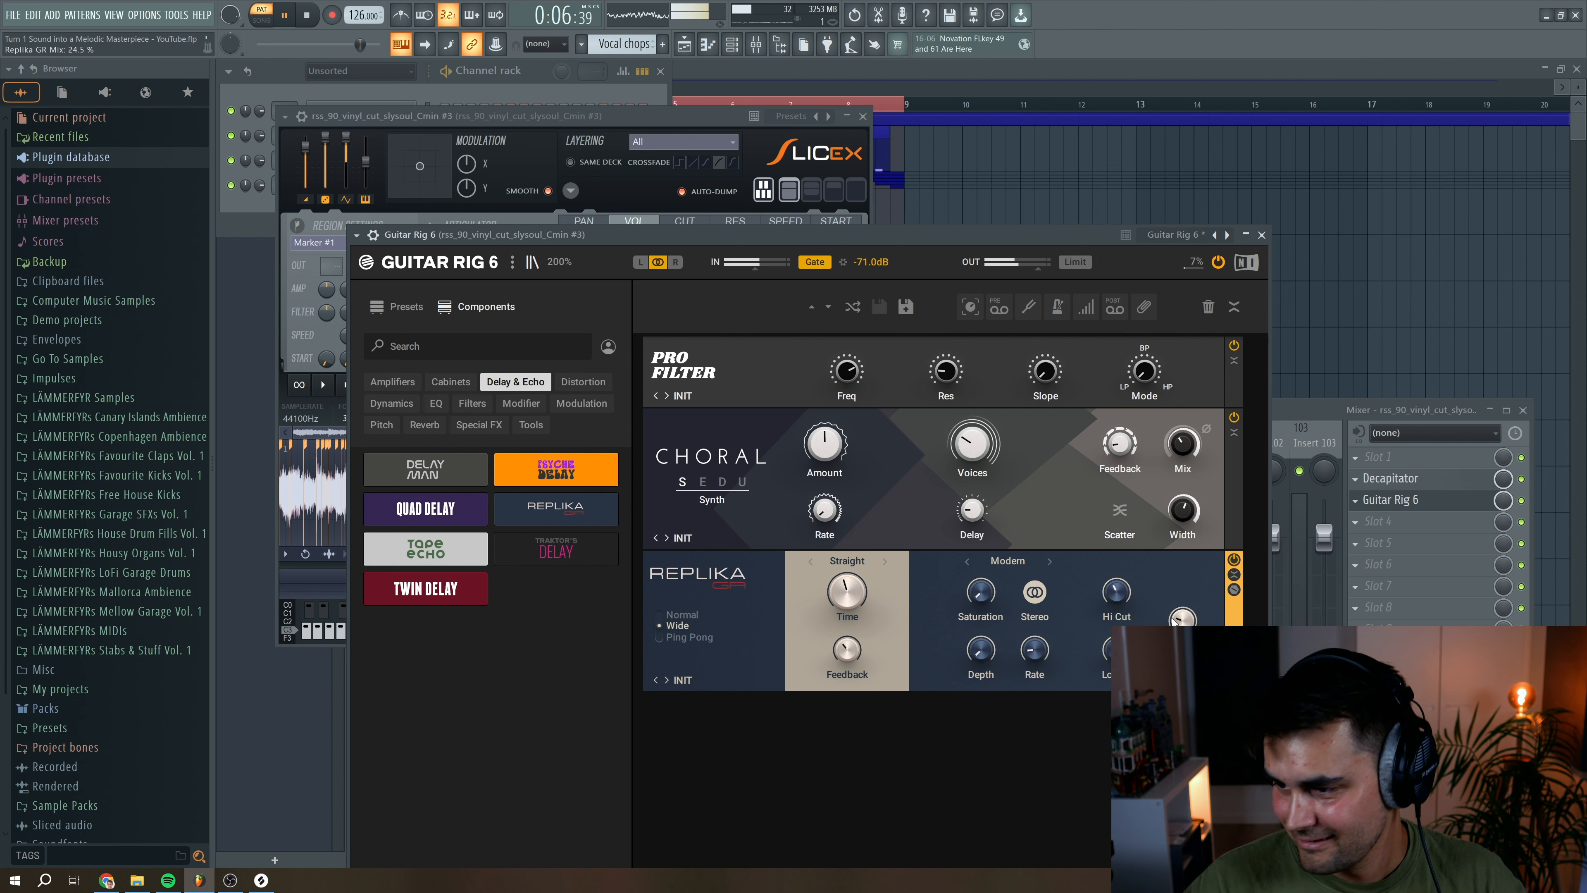
pyautogui.press('space')
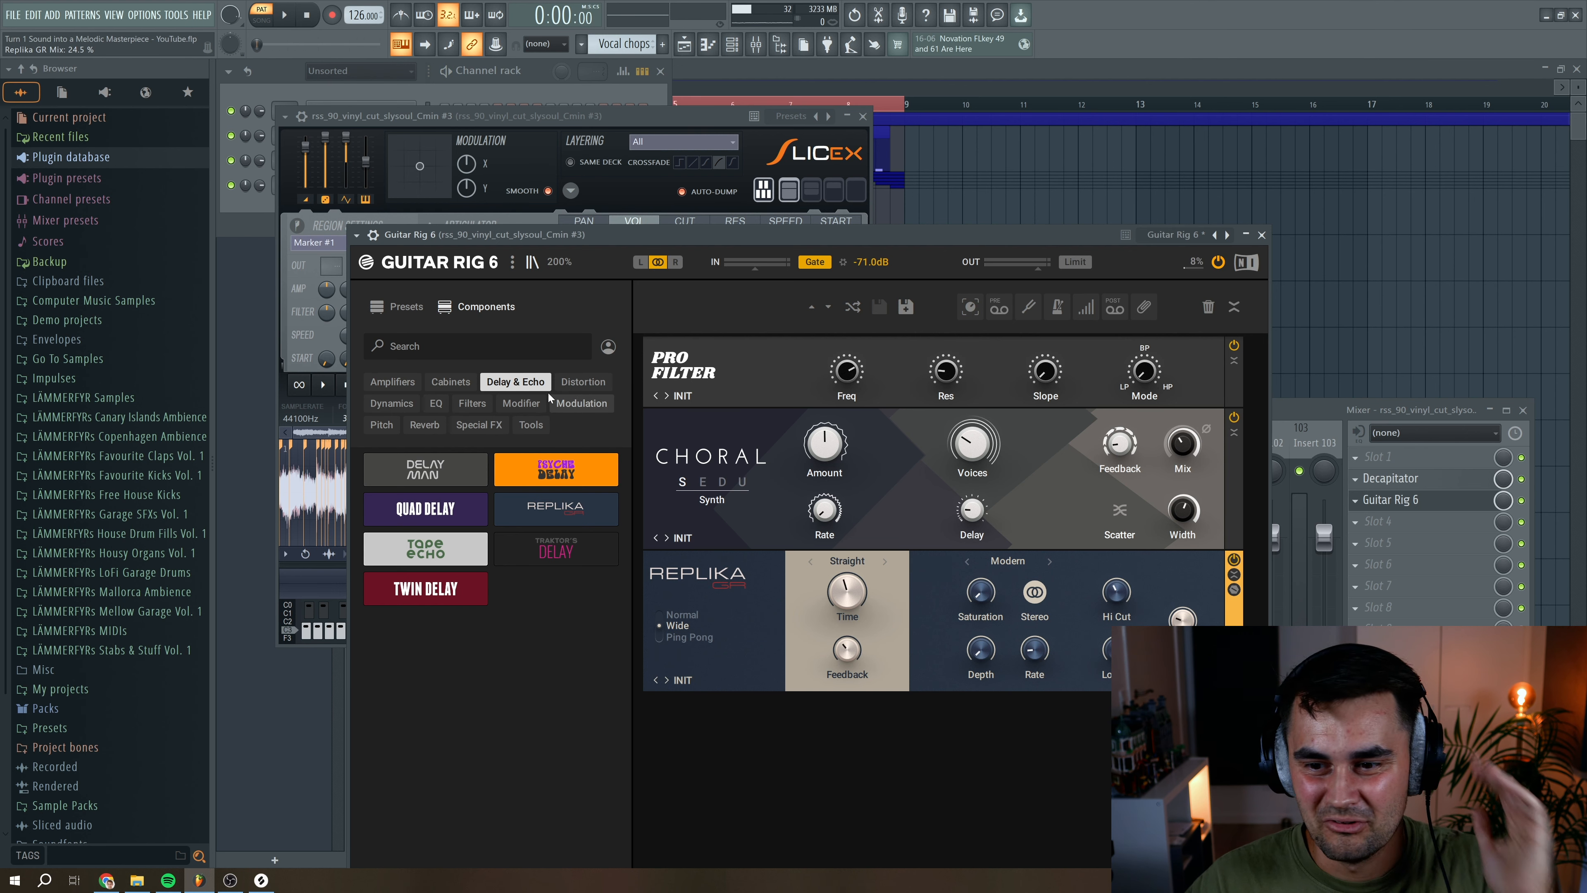
pyautogui.click(574, 404)
pyautogui.moveTo(568, 593); pyautogui.dragTo(811, 554)
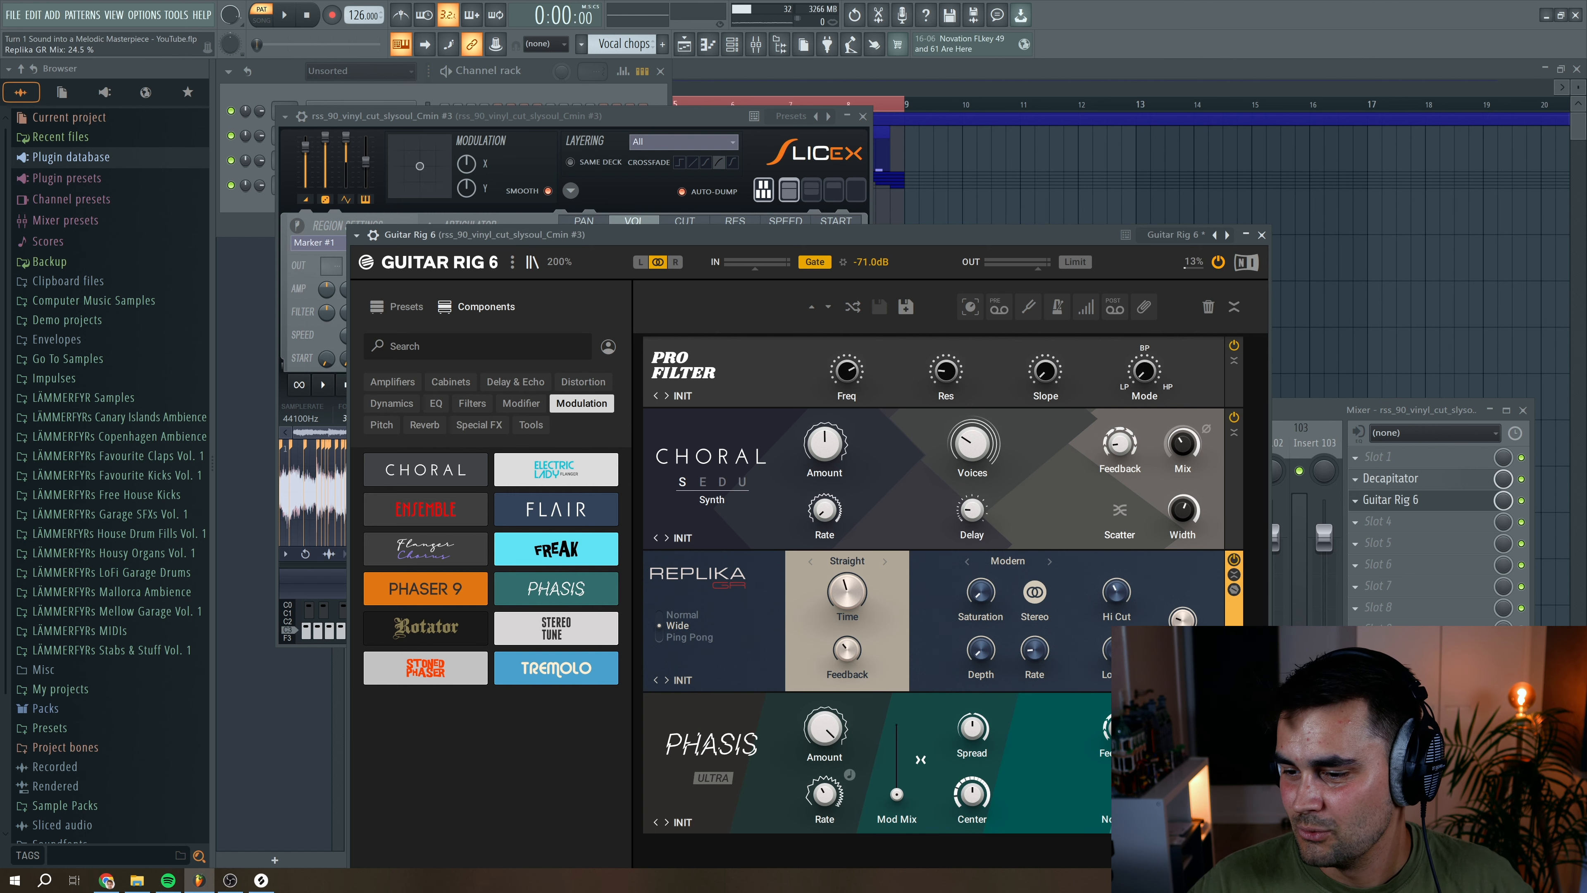
# While the pattern plays, lower Phasis's mix and set its stereo to -14 %, finishing by closing Guitar Rig 6
pyautogui.moveTo(1183, 729); pyautogui.dragTo(1182, 732)
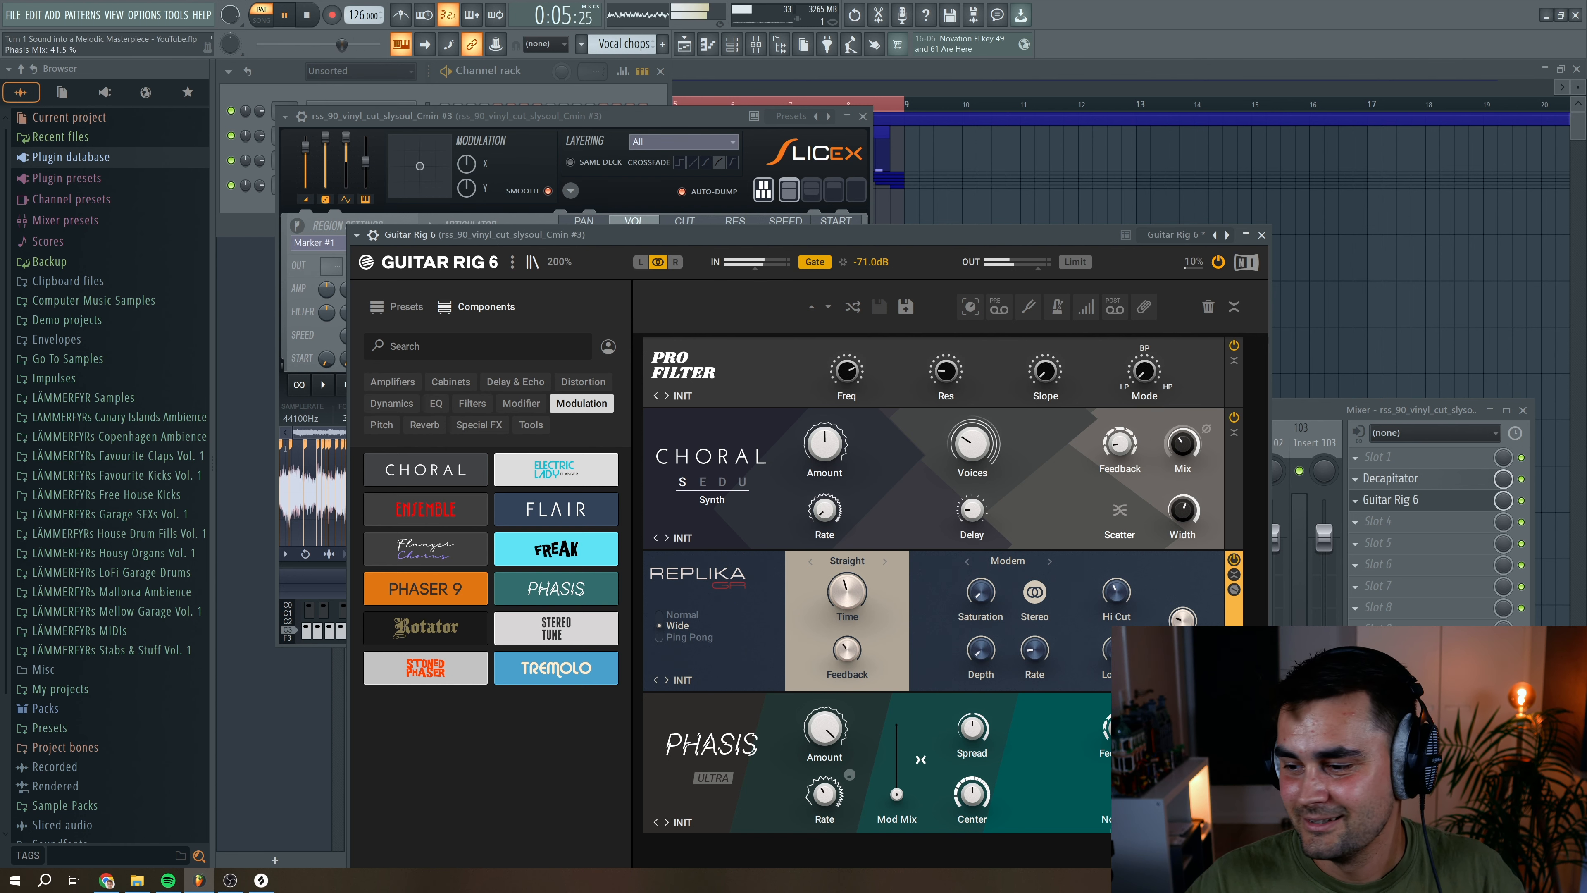
pyautogui.moveTo(1183, 793); pyautogui.dragTo(1182, 804)
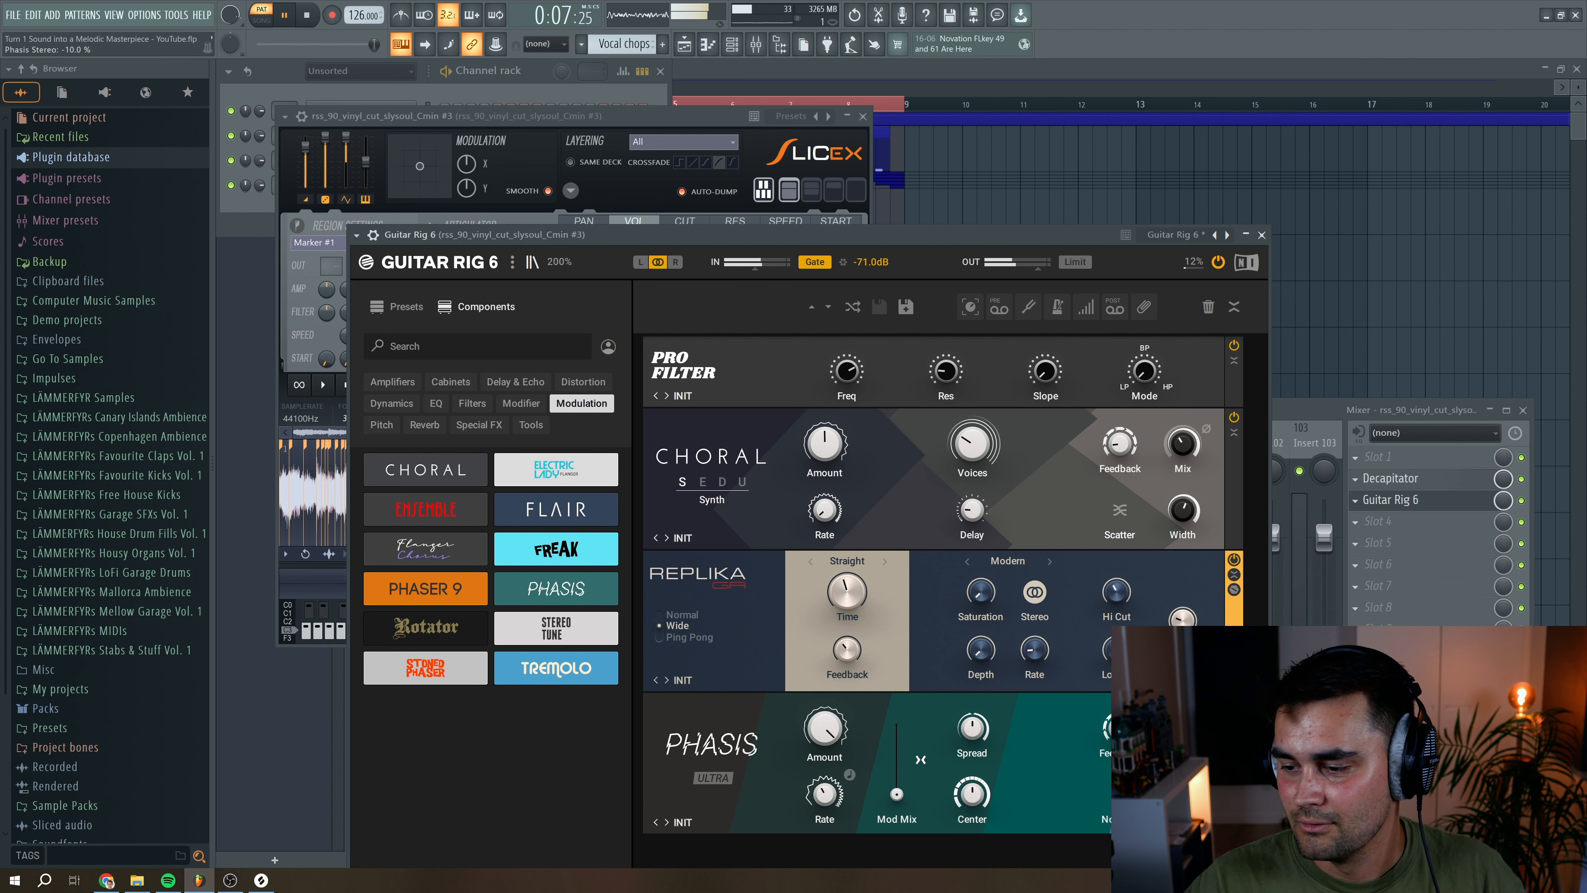
pyautogui.moveTo(1183, 727); pyautogui.dragTo(1183, 729)
pyautogui.moveTo(1183, 794); pyautogui.dragTo(1183, 801)
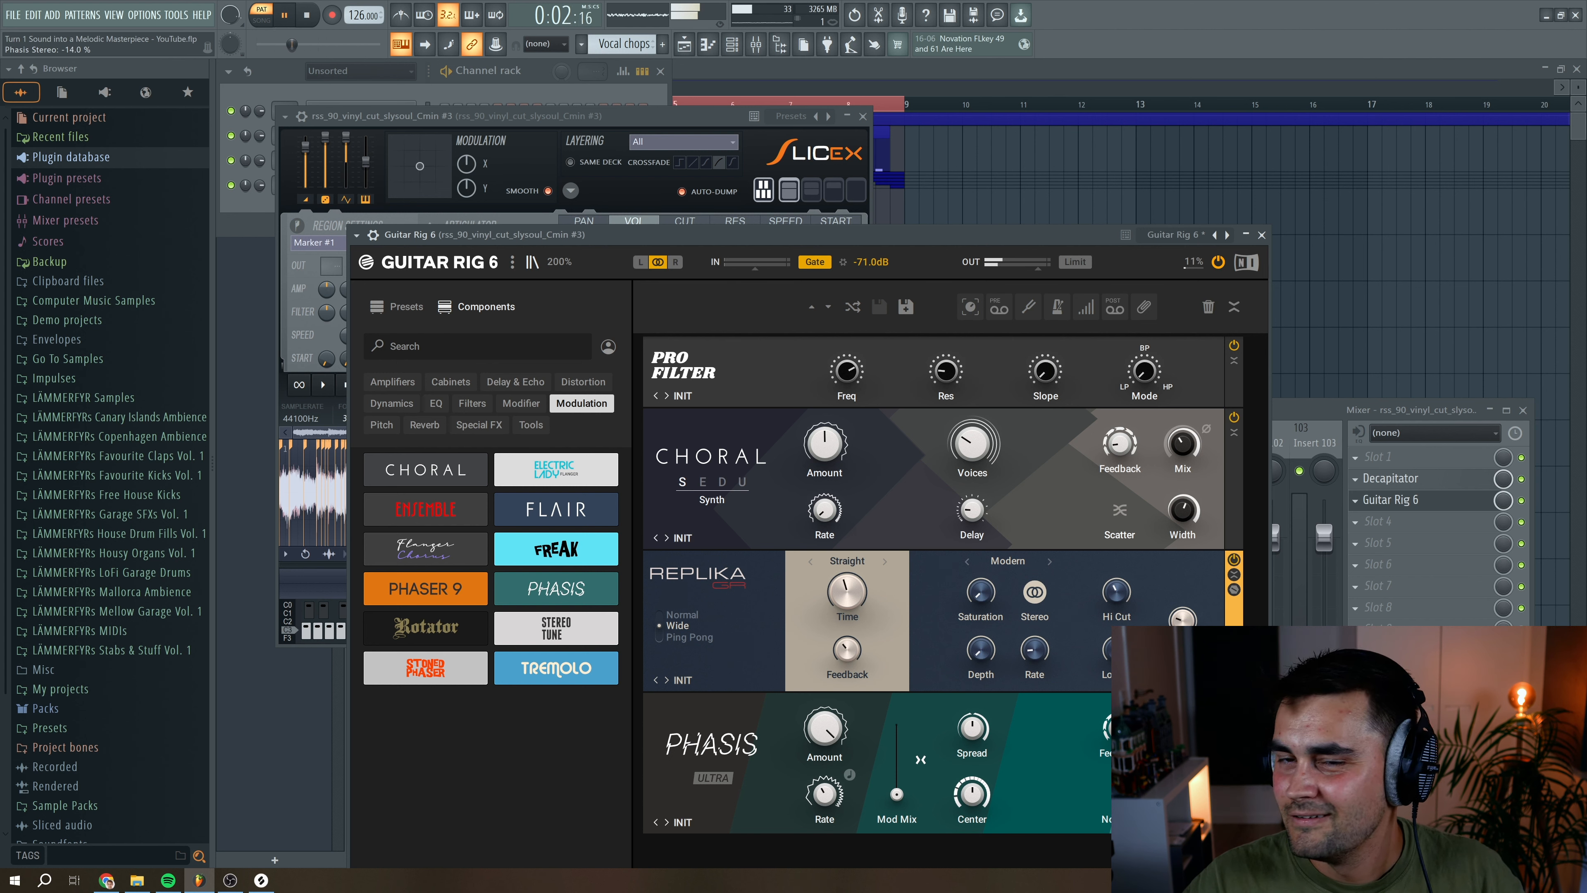
pyautogui.click(1261, 235)
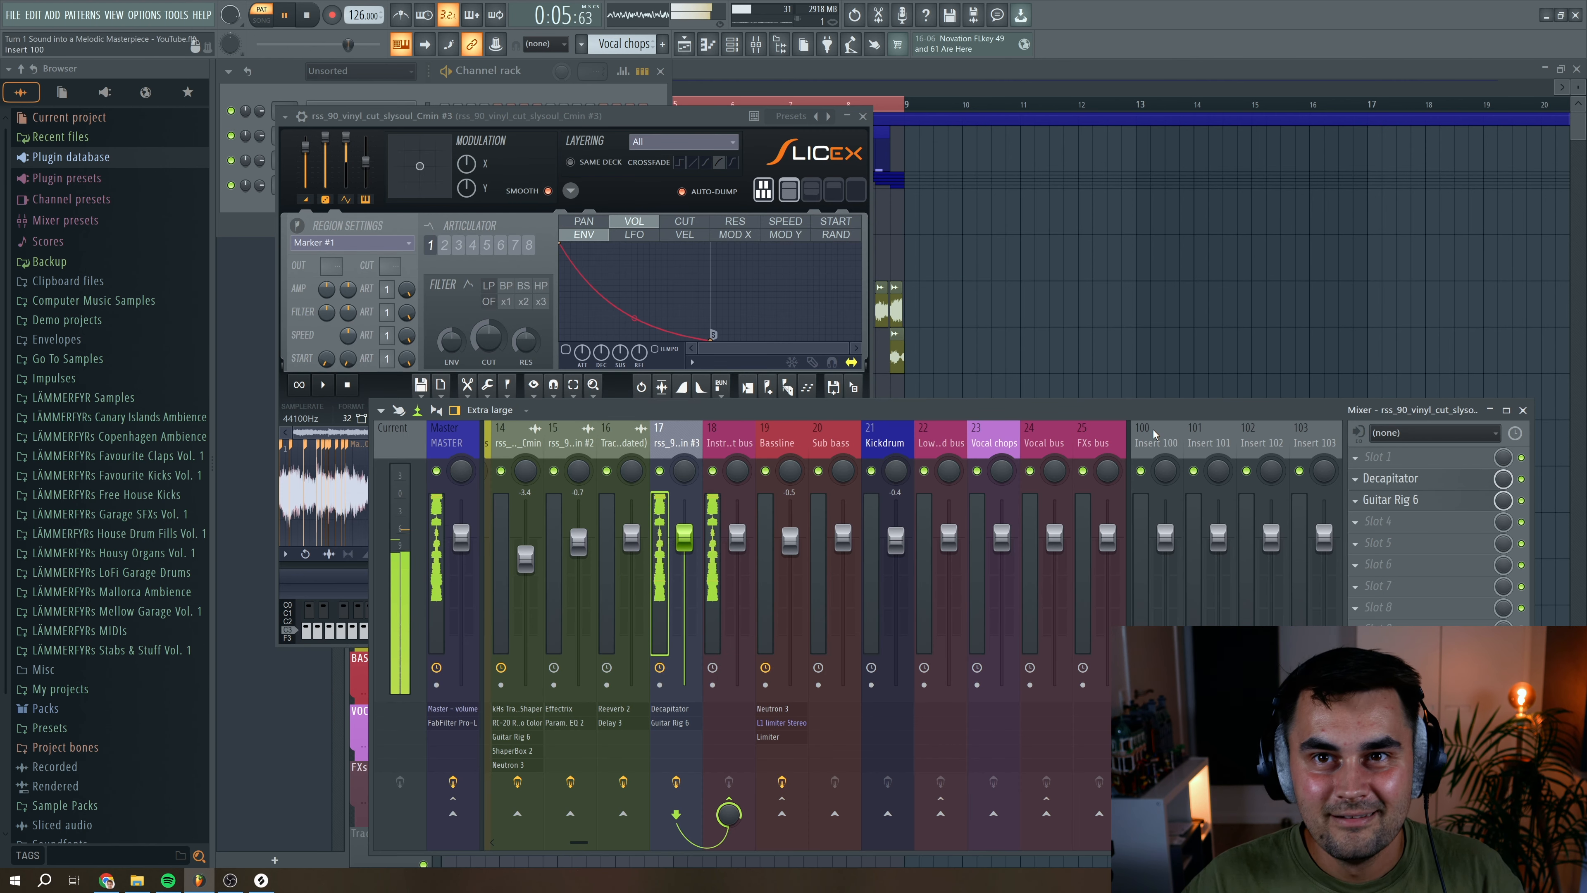
pyautogui.press('space')
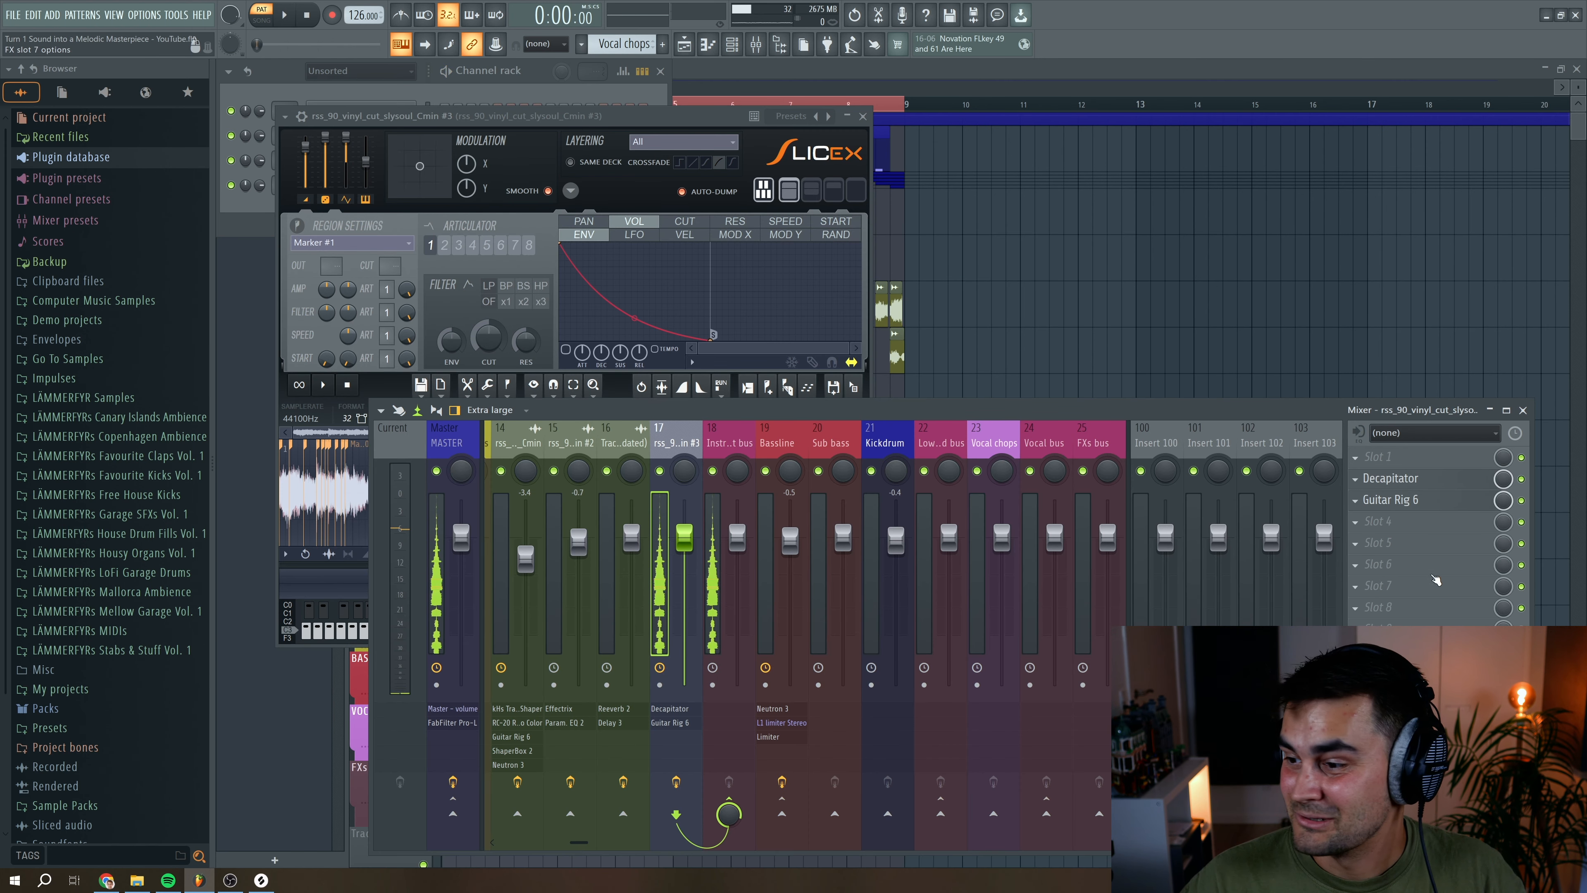
# Load ShaperBox 2 in effect slot 4, use a 1/4 sidechain curve on its Volume shaper and lower the mix
pyautogui.click(1393, 520)
pyautogui.moveTo(1301, 619)
pyautogui.click(1187, 696)
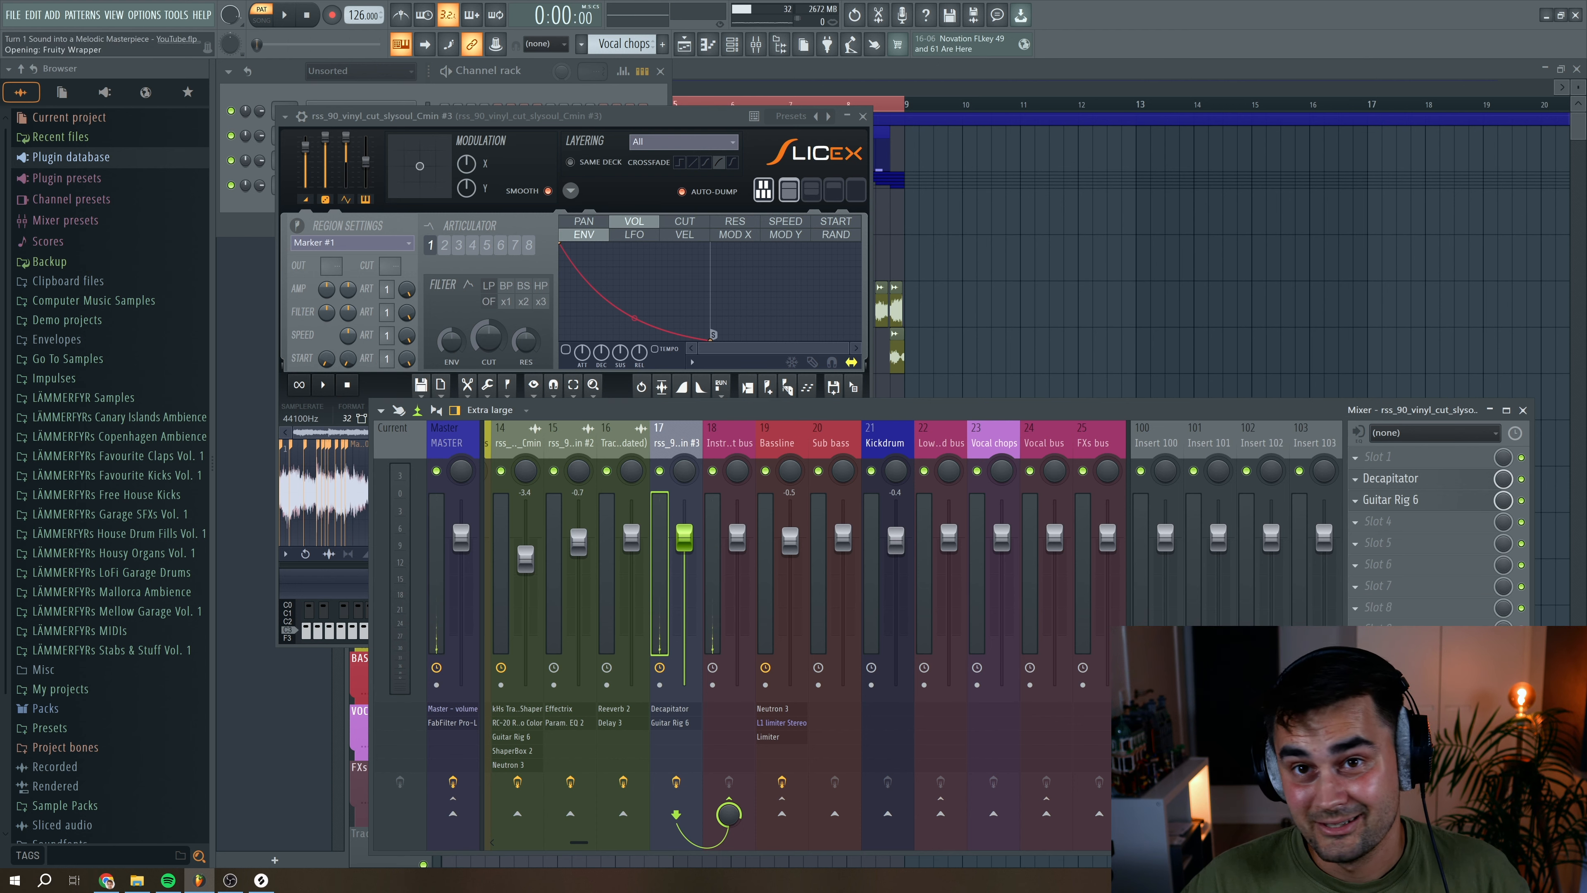
pyautogui.click(892, 401)
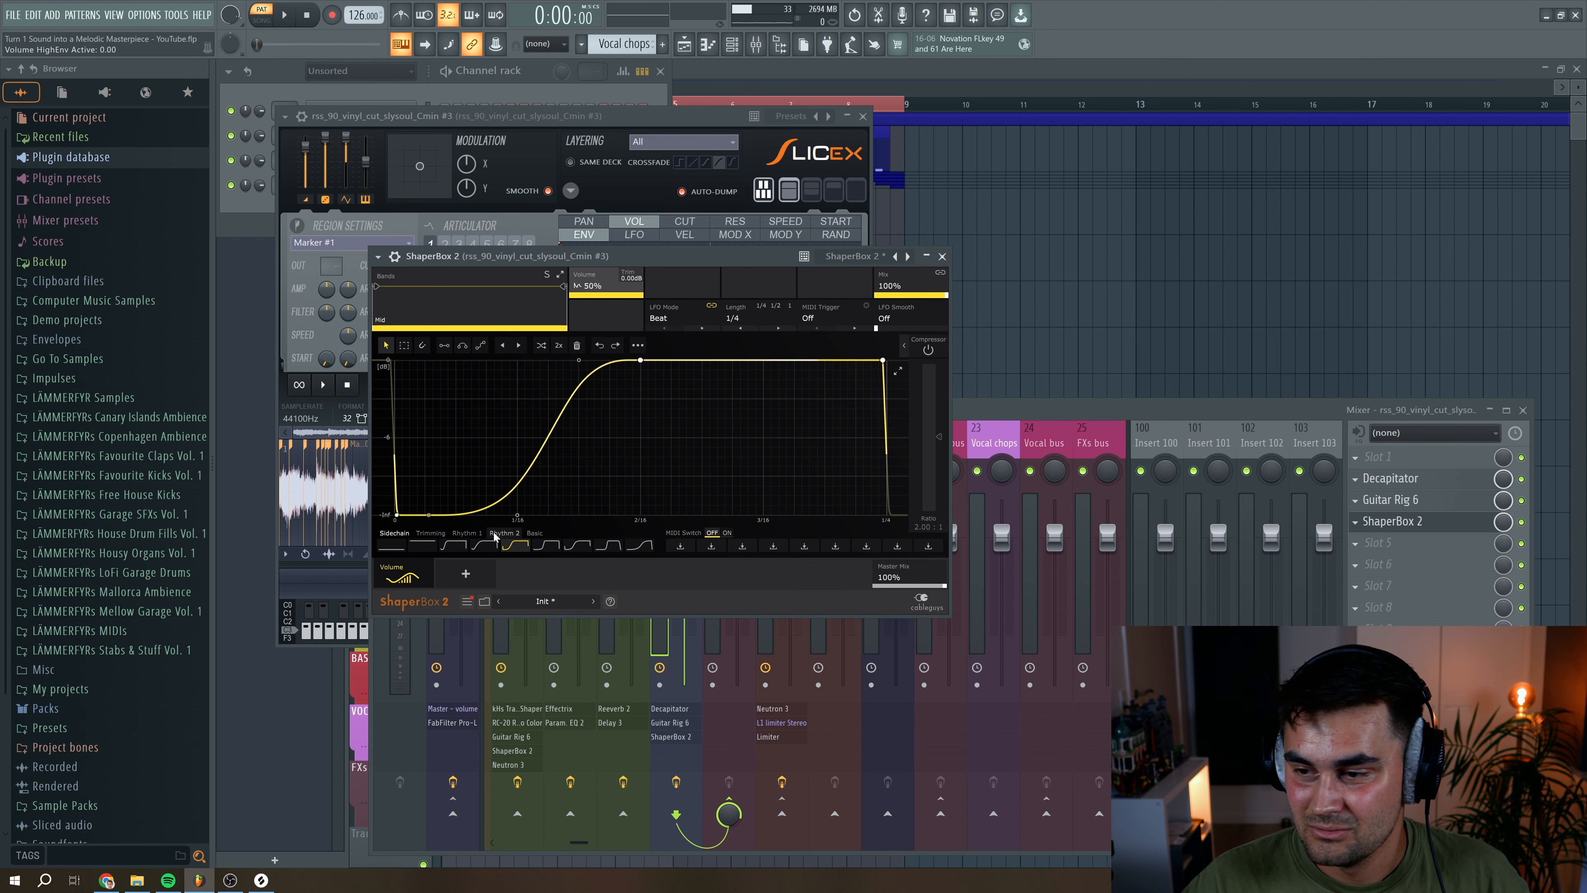
pyautogui.moveTo(909, 287); pyautogui.dragTo(908, 294)
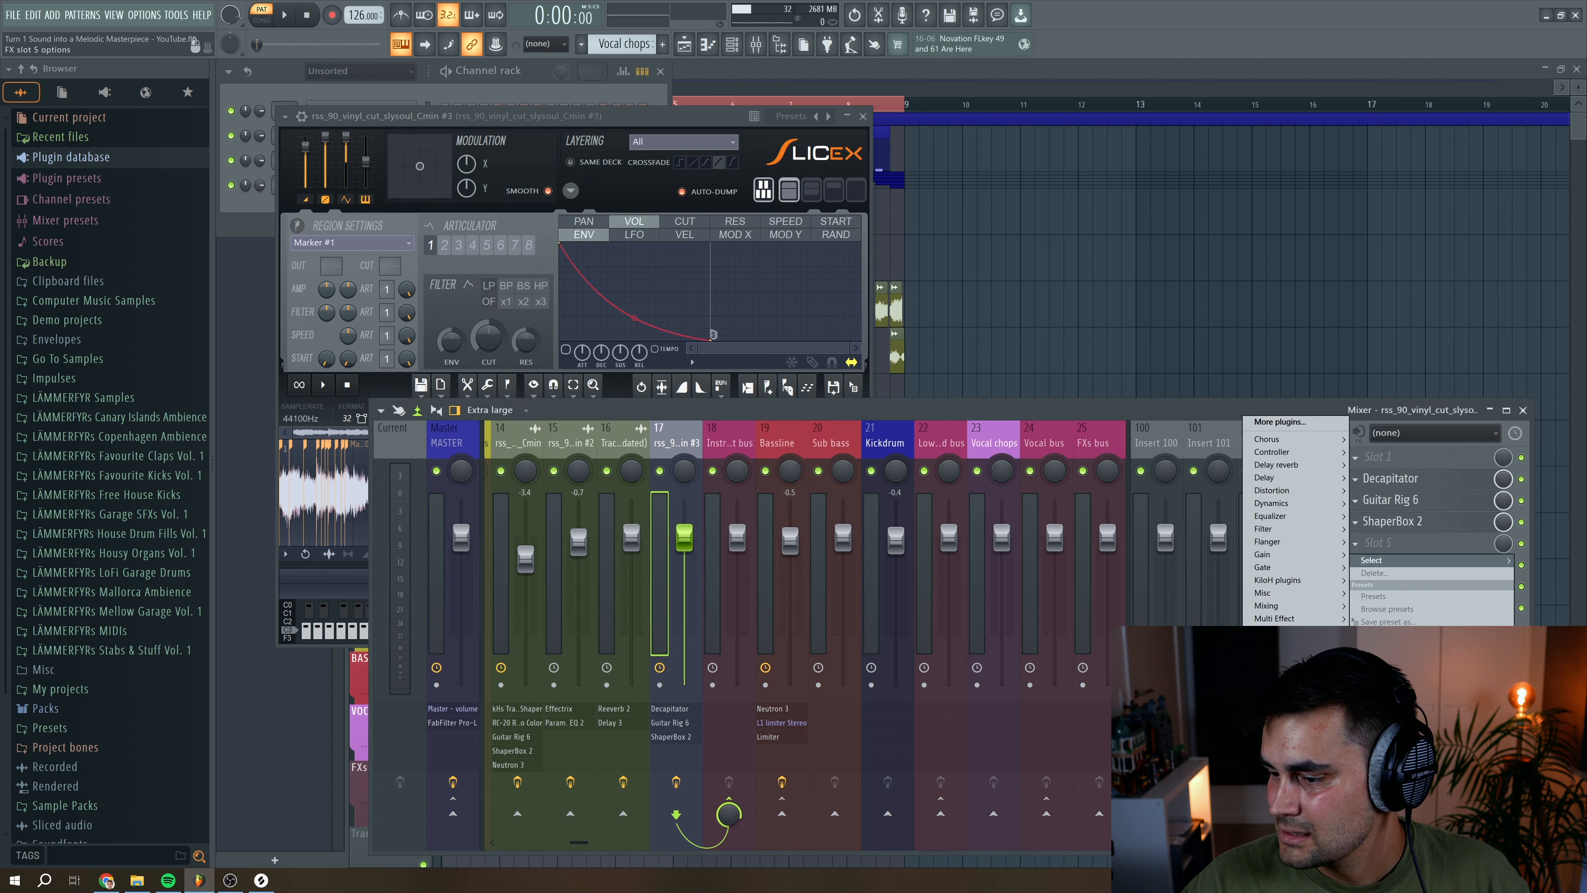
# Load Neutron 3 in effect slot 5 with a high-pass at about 251 Hz and a high-shelf cut
pyautogui.click(1187, 678)
pyautogui.moveTo(280, 254); pyautogui.dragTo(324, 255)
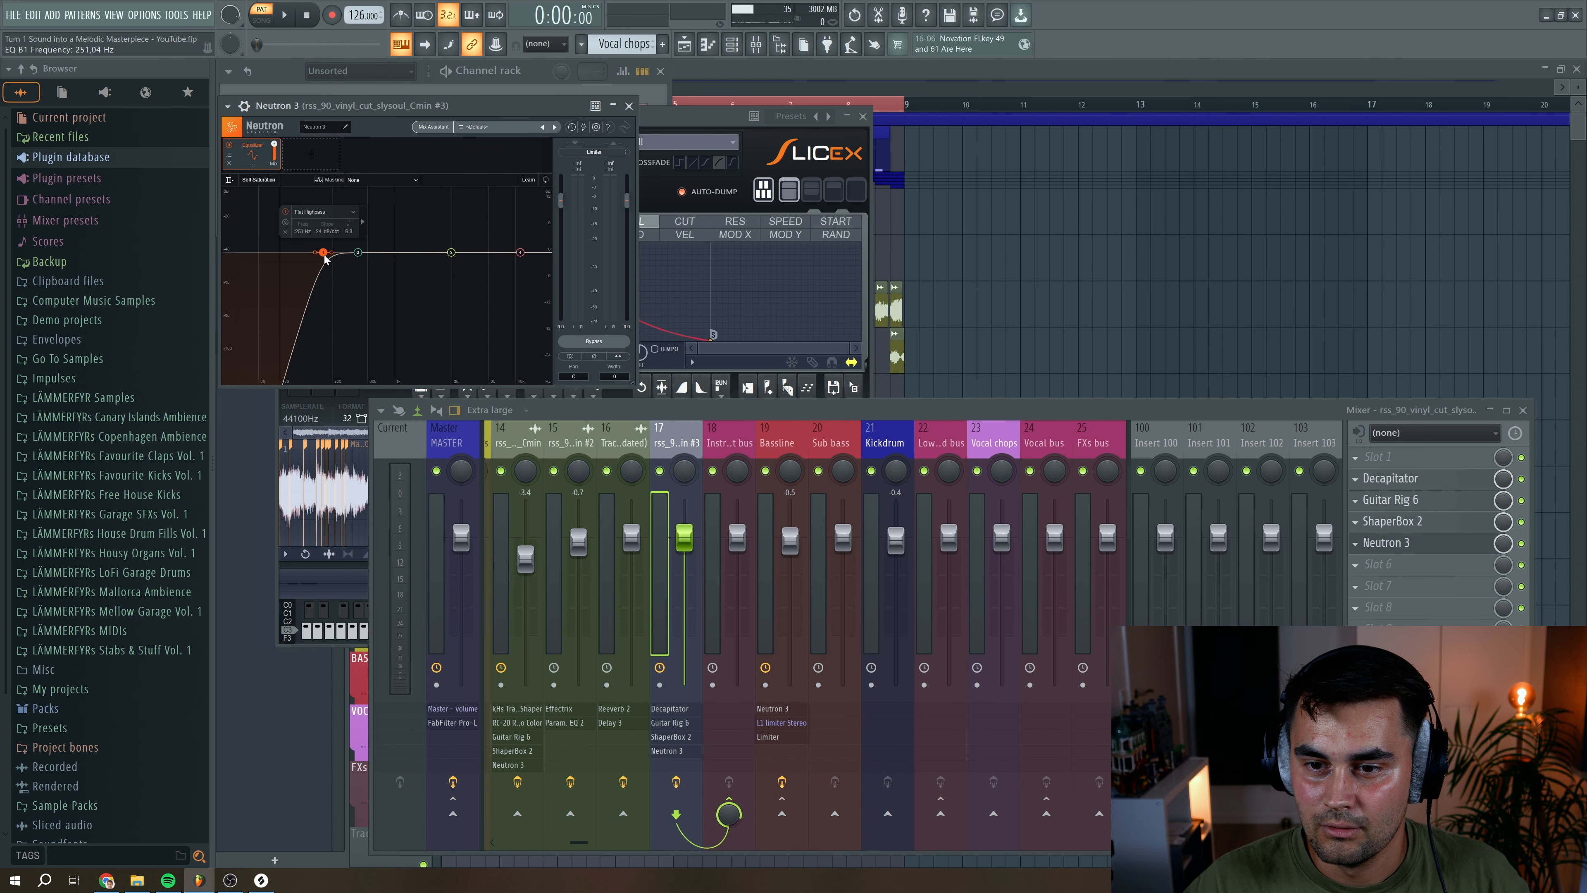
pyautogui.moveTo(521, 253); pyautogui.dragTo(523, 275)
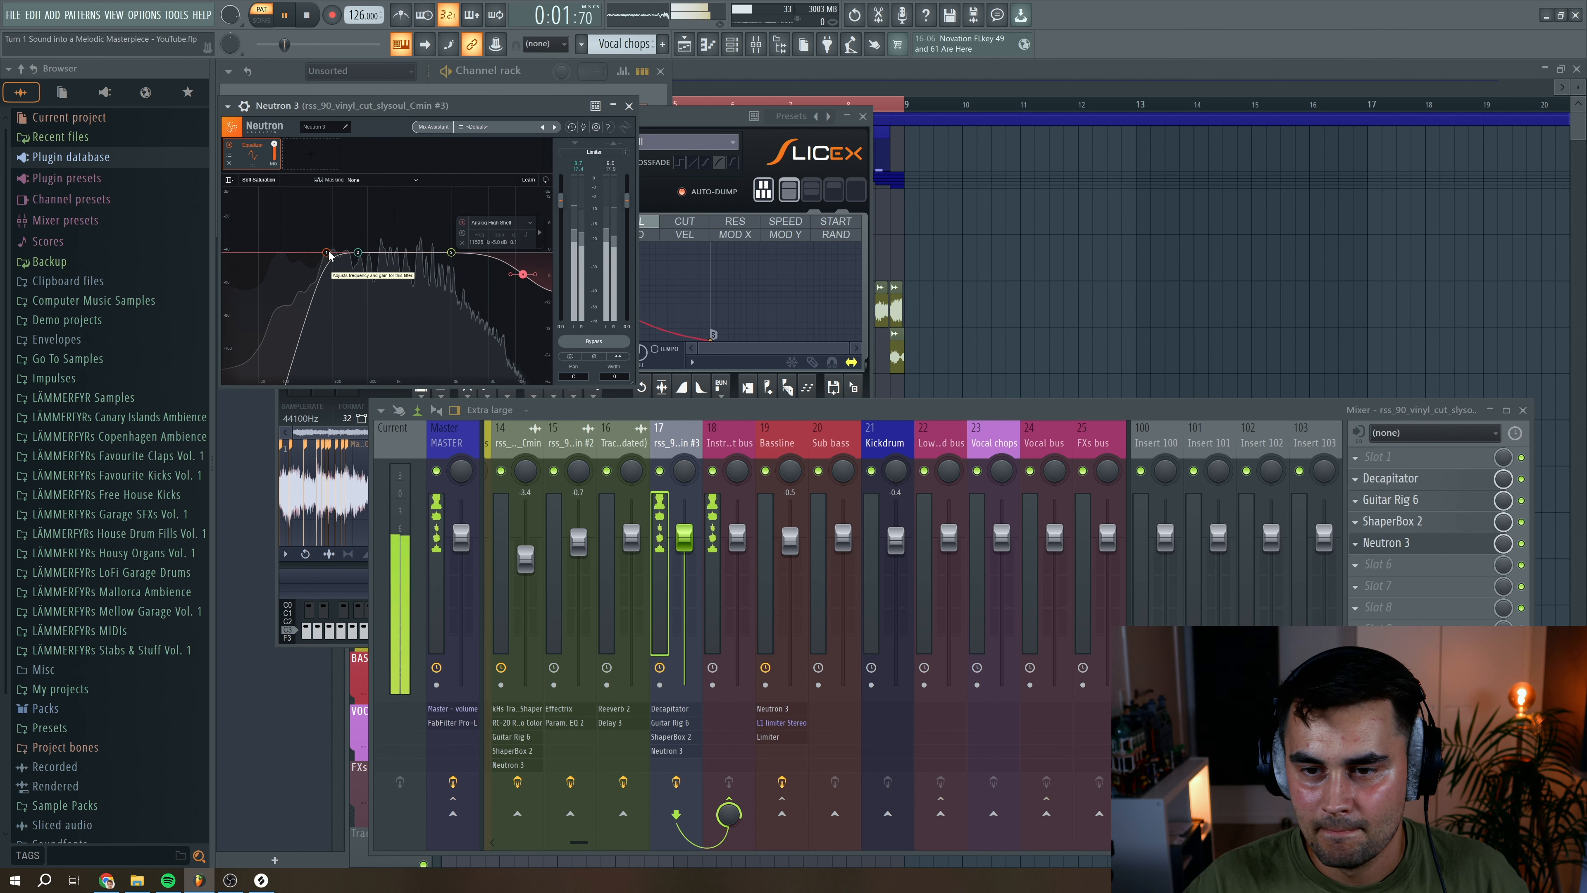
# Fine-tune Neutron's high-pass and add a small mid-range cut, closing the Neutron and Slicex windows when done
pyautogui.moveTo(326, 252); pyautogui.dragTo(329, 252)
pyautogui.doubleClick(393, 259)
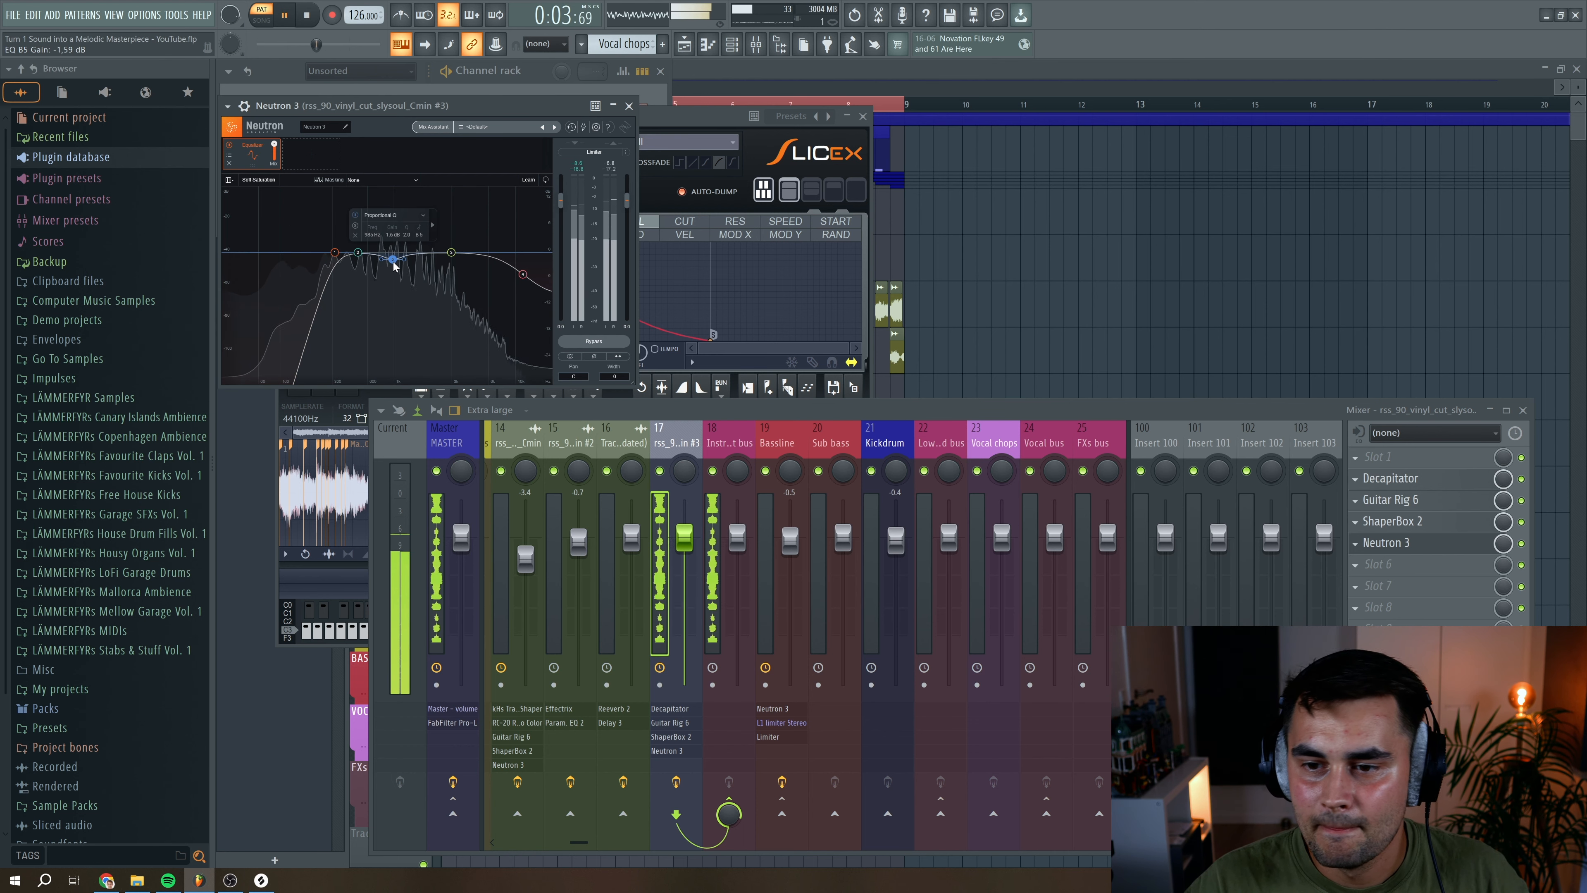
pyautogui.moveTo(393, 259); pyautogui.dragTo(336, 254)
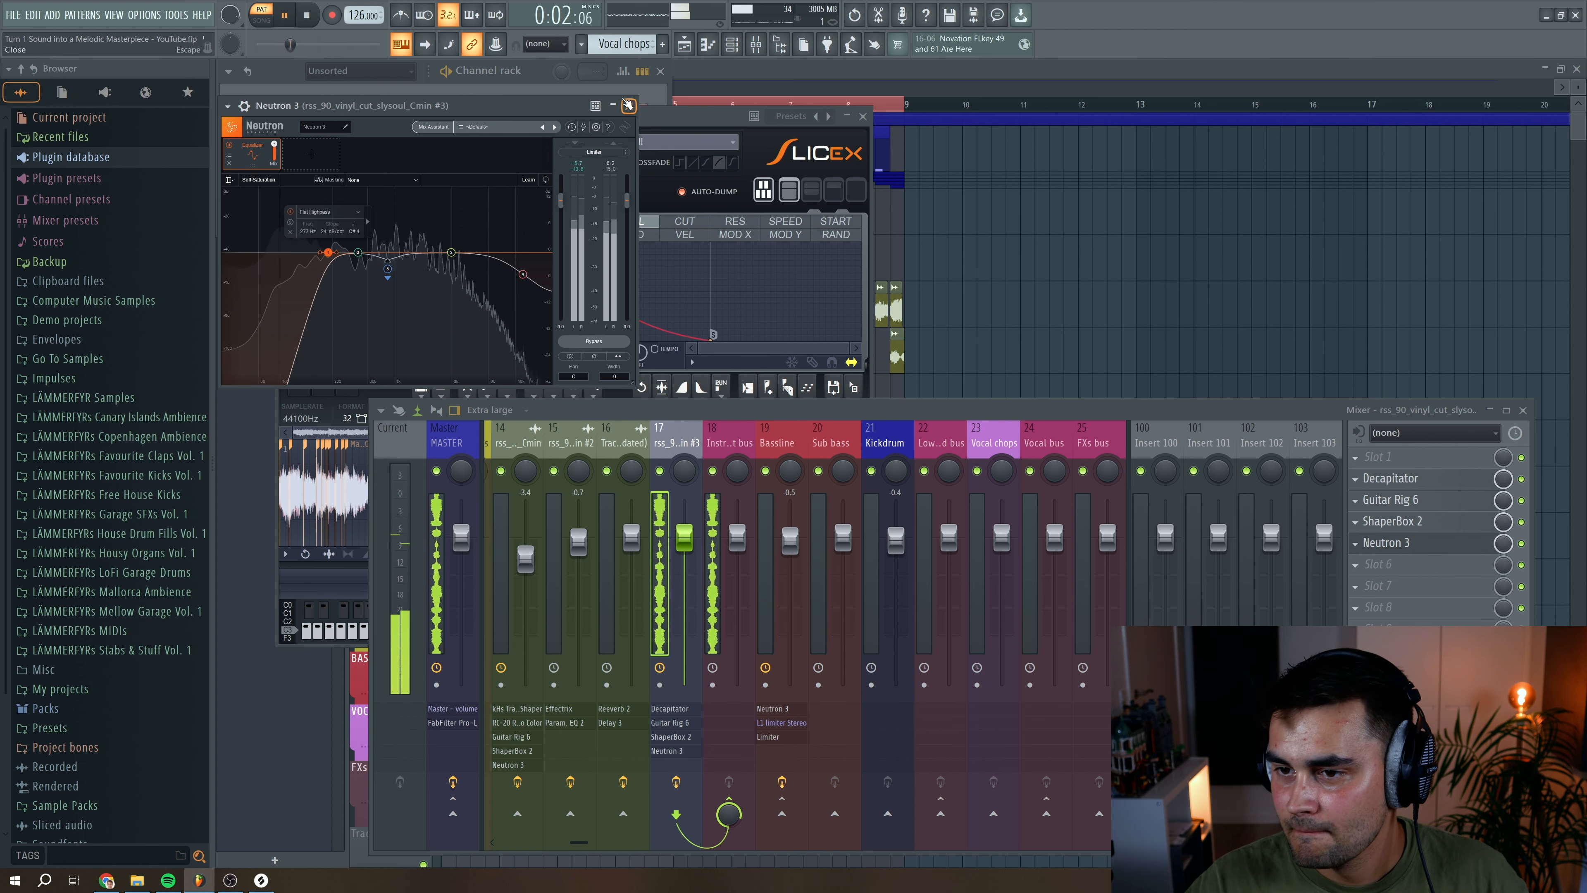
pyautogui.click(629, 106)
pyautogui.click(862, 116)
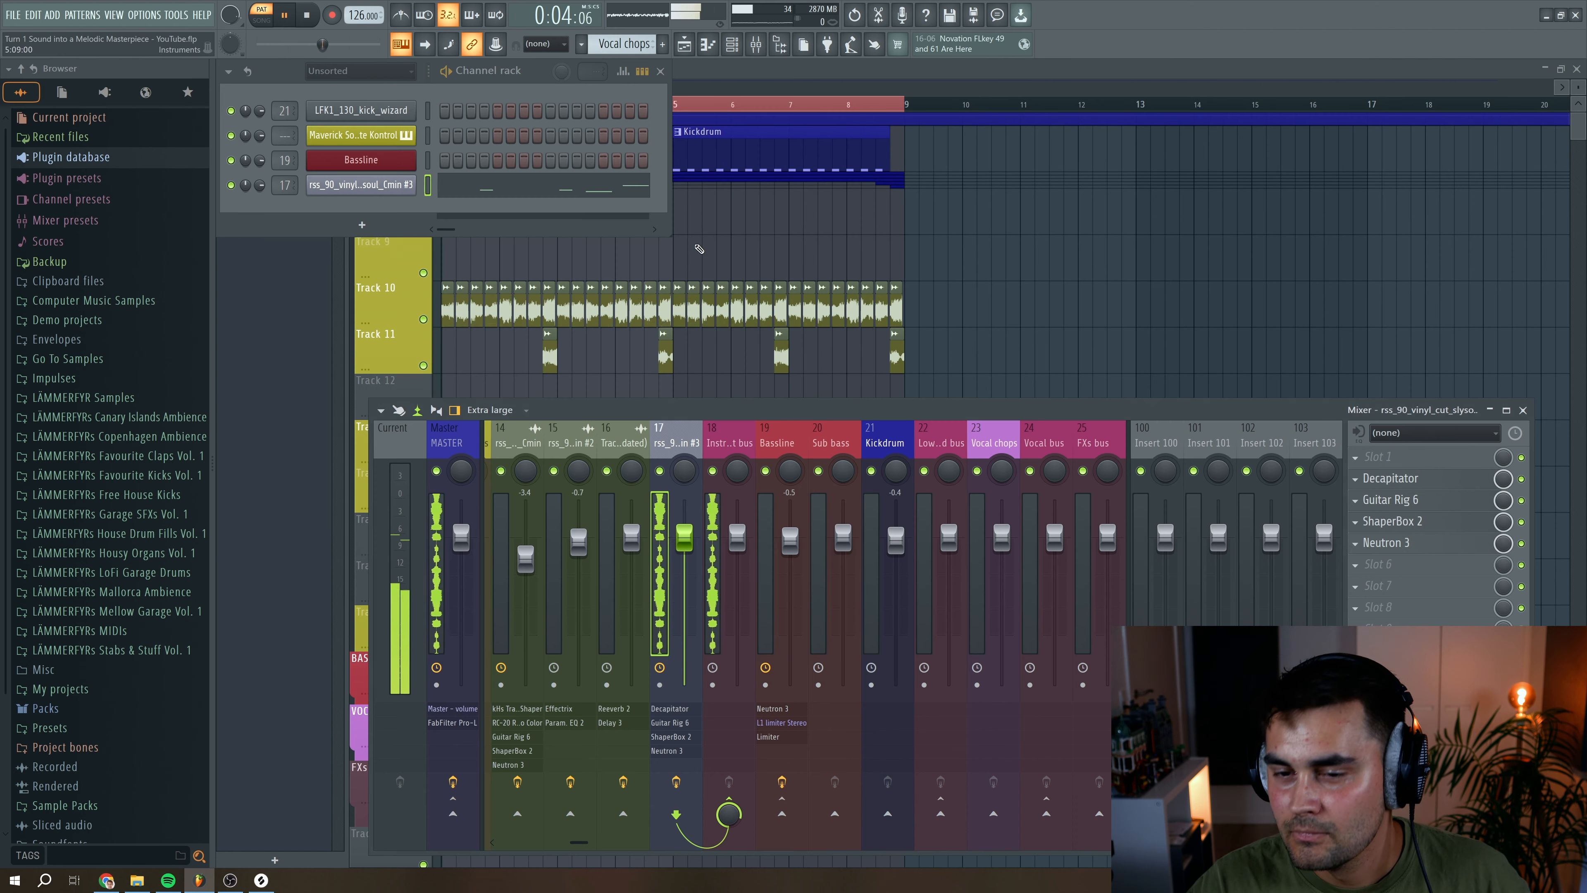
# Set the Slicex channel's volume to 90 % in the channel rack while checking it in playback
pyautogui.press('space')
pyautogui.scroll(1, 261, 185)
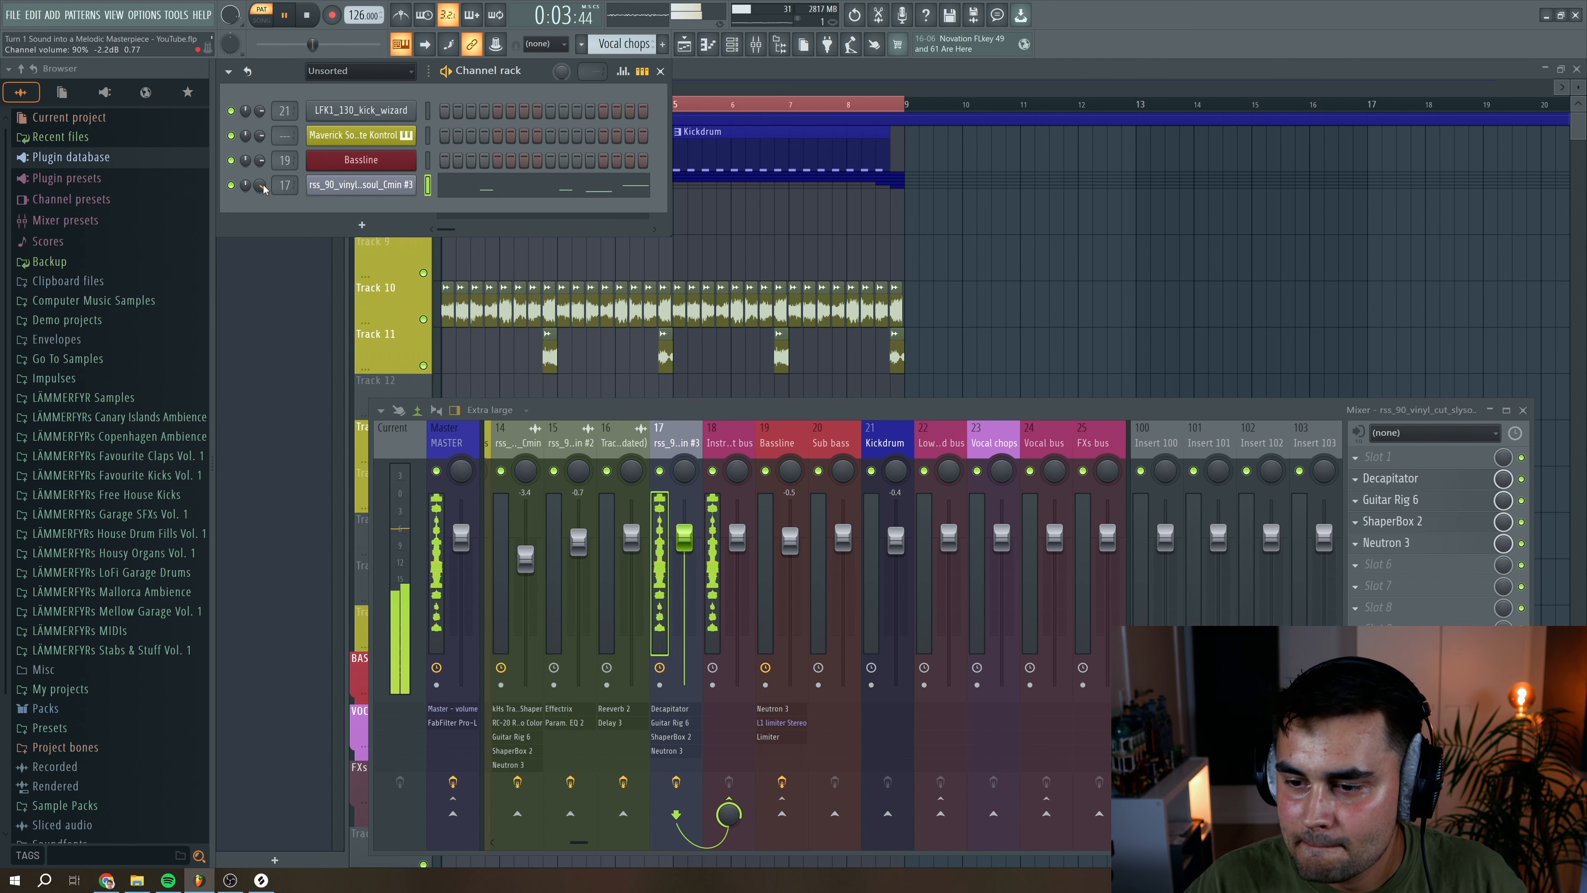
pyautogui.press('space')
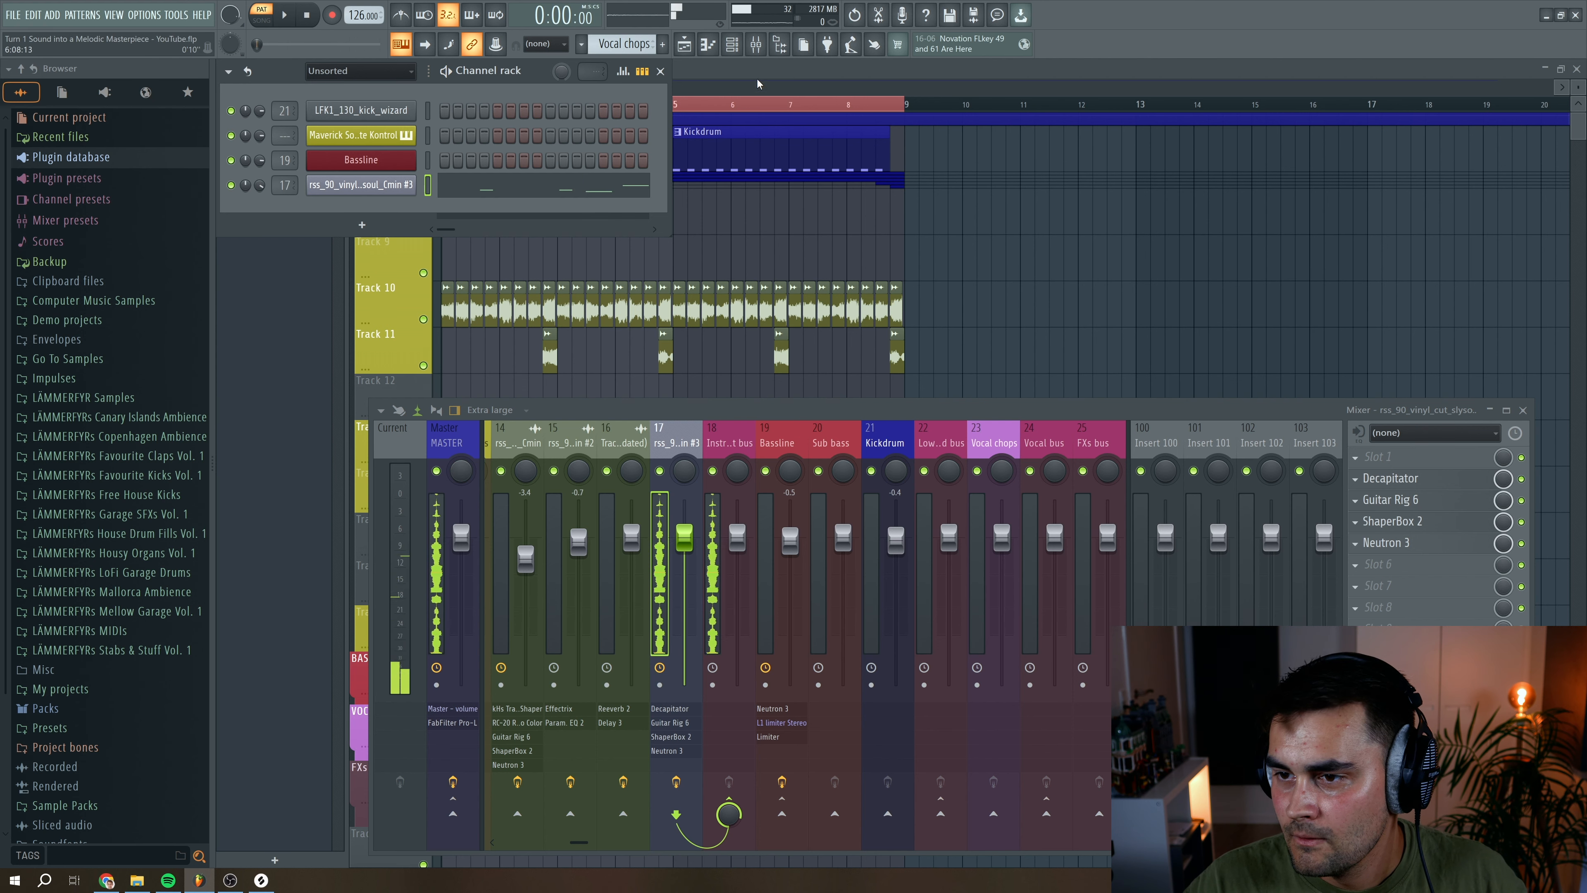
# Place the Vocal chops pattern twice on playlist Track 13 across bars 1 to 8 and play the full arrangement
pyautogui.click(758, 83)
pyautogui.moveTo(684, 398); pyautogui.dragTo(684, 444)
pyautogui.press('space')
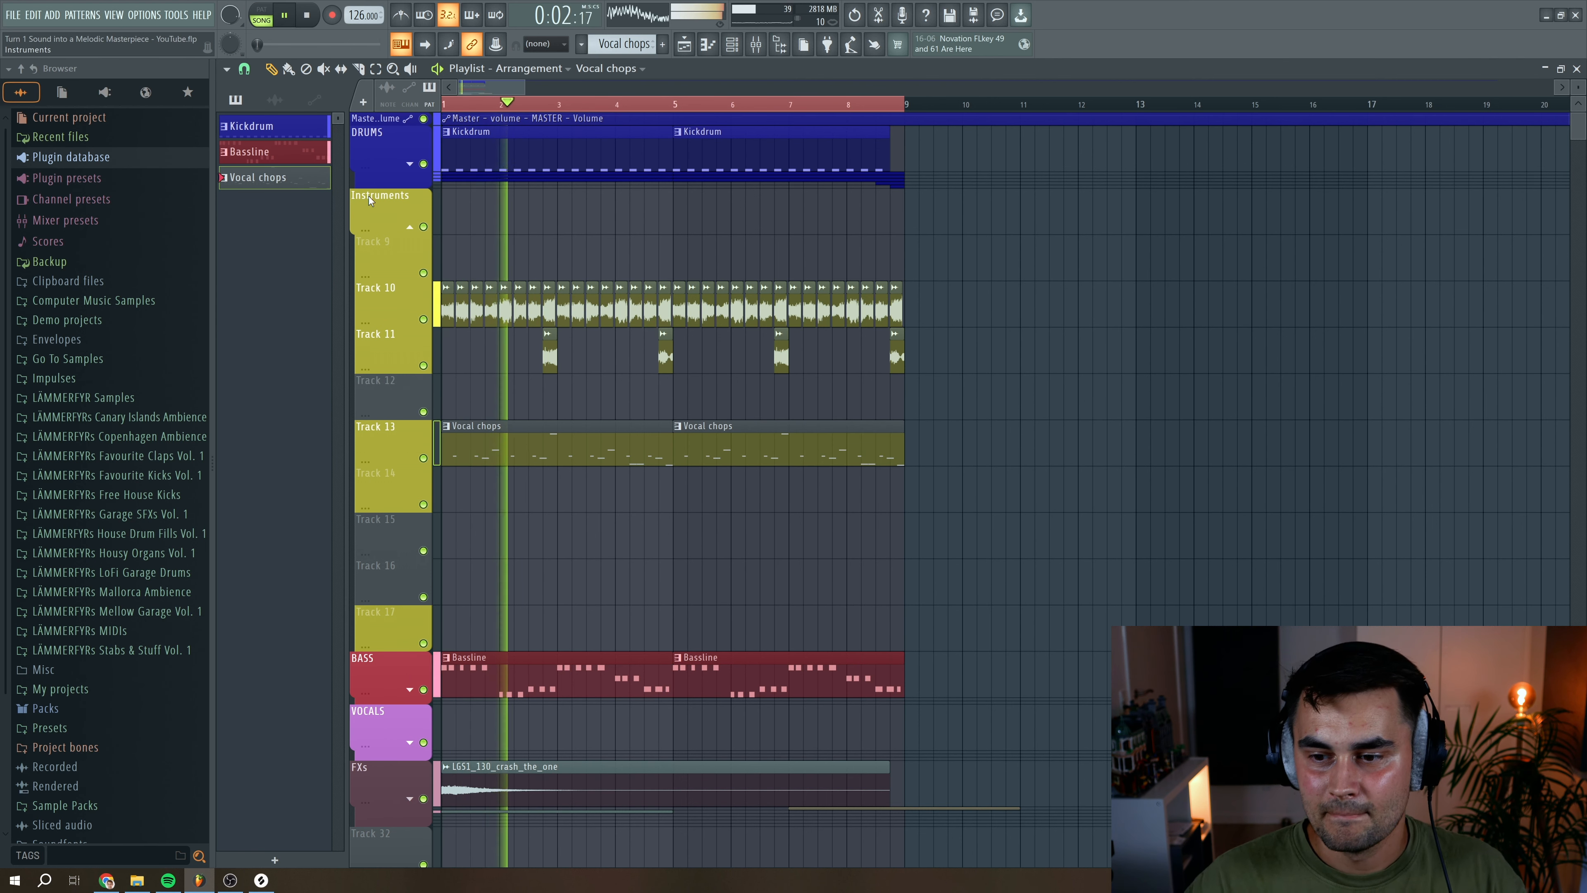
# Open the chopped sample from Track 10 and lower its mixer track 14 fader to -5.7 dB
pyautogui.doubleClick(462, 312)
pyautogui.press('space')
pyautogui.click(768, 38)
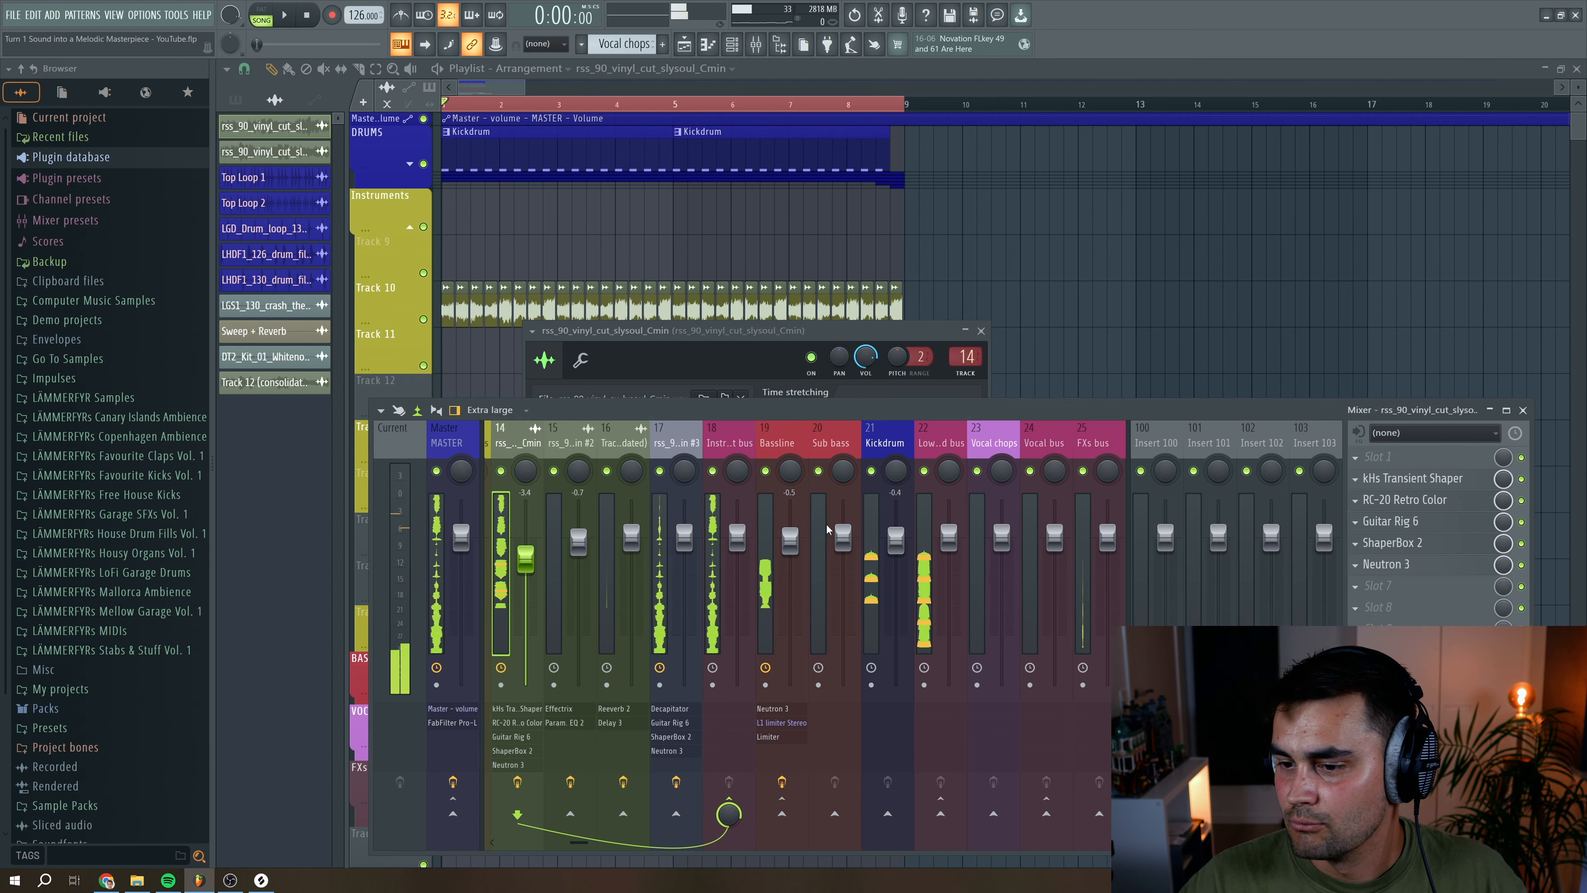
pyautogui.moveTo(532, 570); pyautogui.dragTo(532, 585)
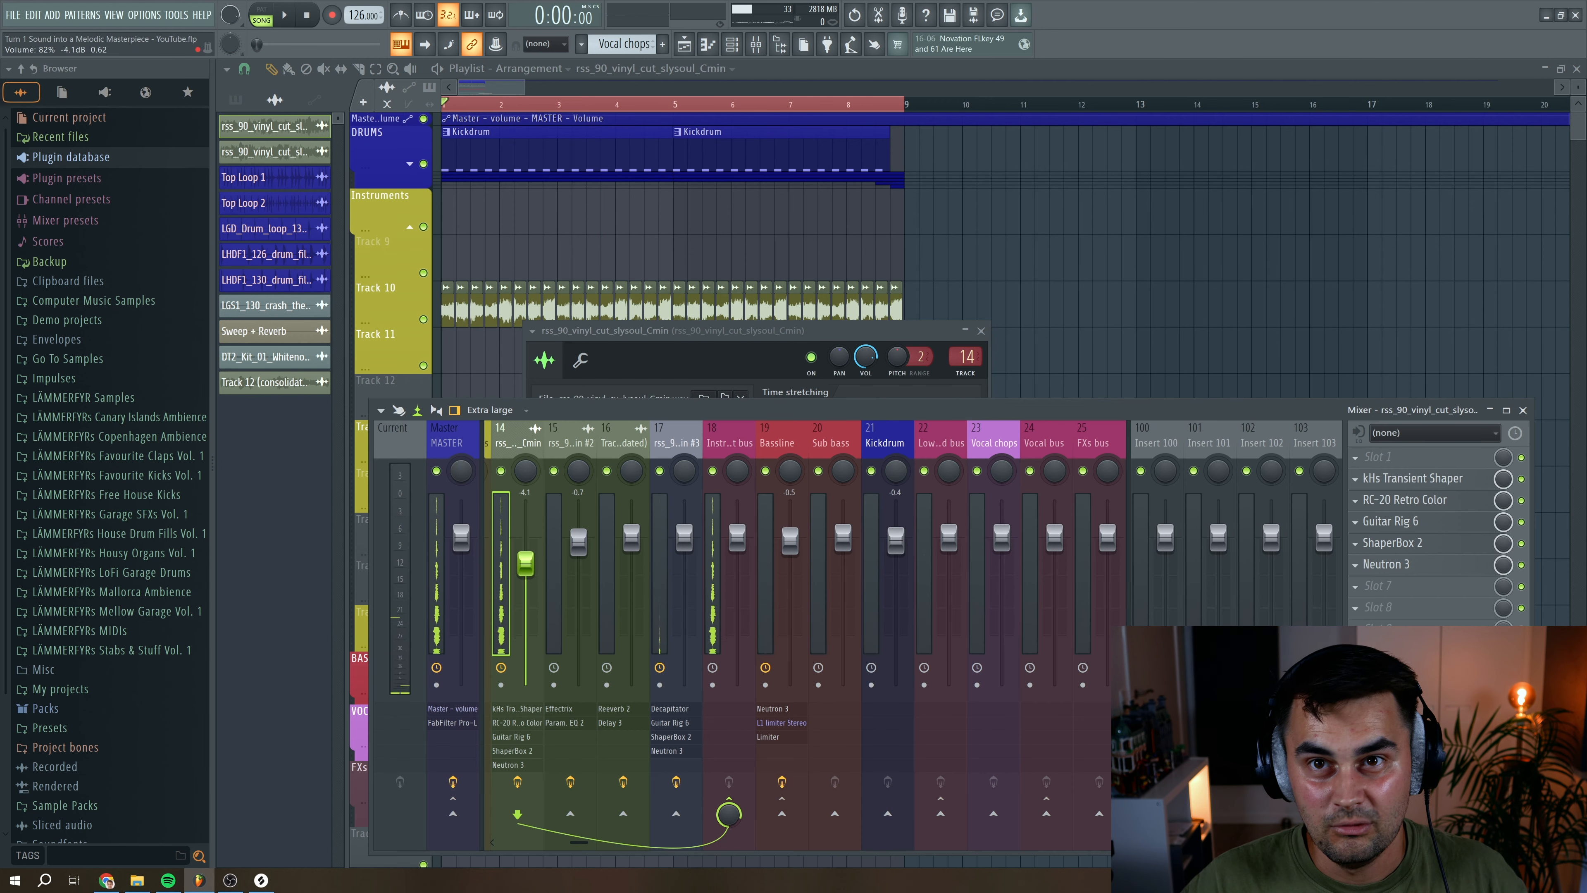
# In mixer track 14's Neutron 3, move the high-pass to about 317 Hz and shift the low-pass slightly lower
pyautogui.click(1384, 564)
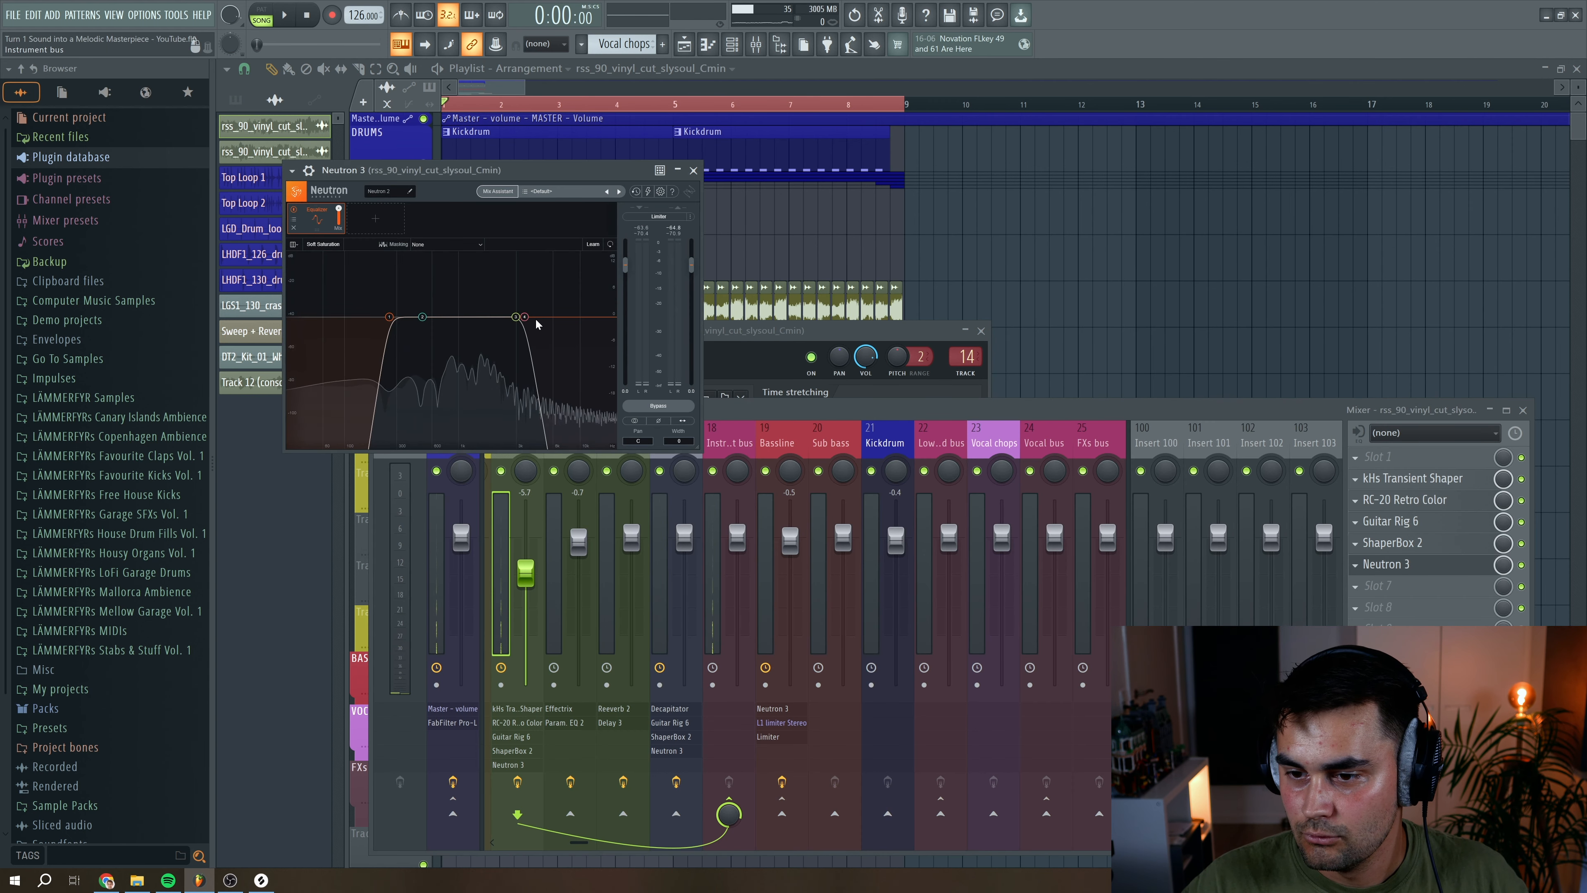
pyautogui.moveTo(523, 317); pyautogui.dragTo(521, 316)
pyautogui.moveTo(390, 320); pyautogui.dragTo(400, 324)
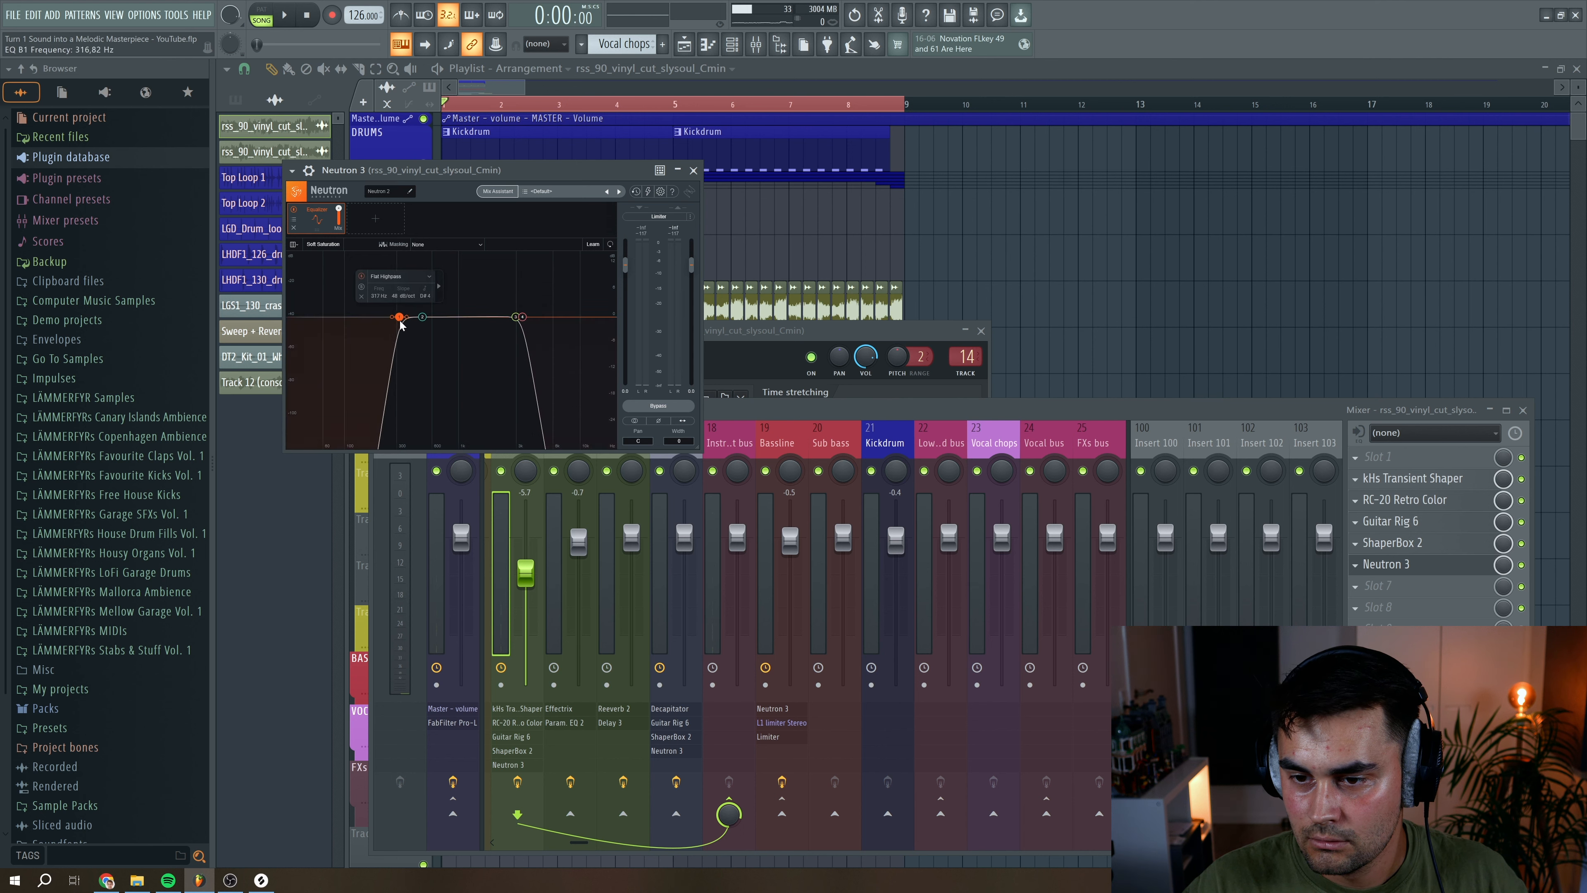
pyautogui.click(694, 171)
# Balance the sample layers by setting mixer track 14's fader to -8.9 dB and track 16's to -1.2 dB
pyautogui.moveTo(525, 573); pyautogui.dragTo(526, 596)
pyautogui.press('space')
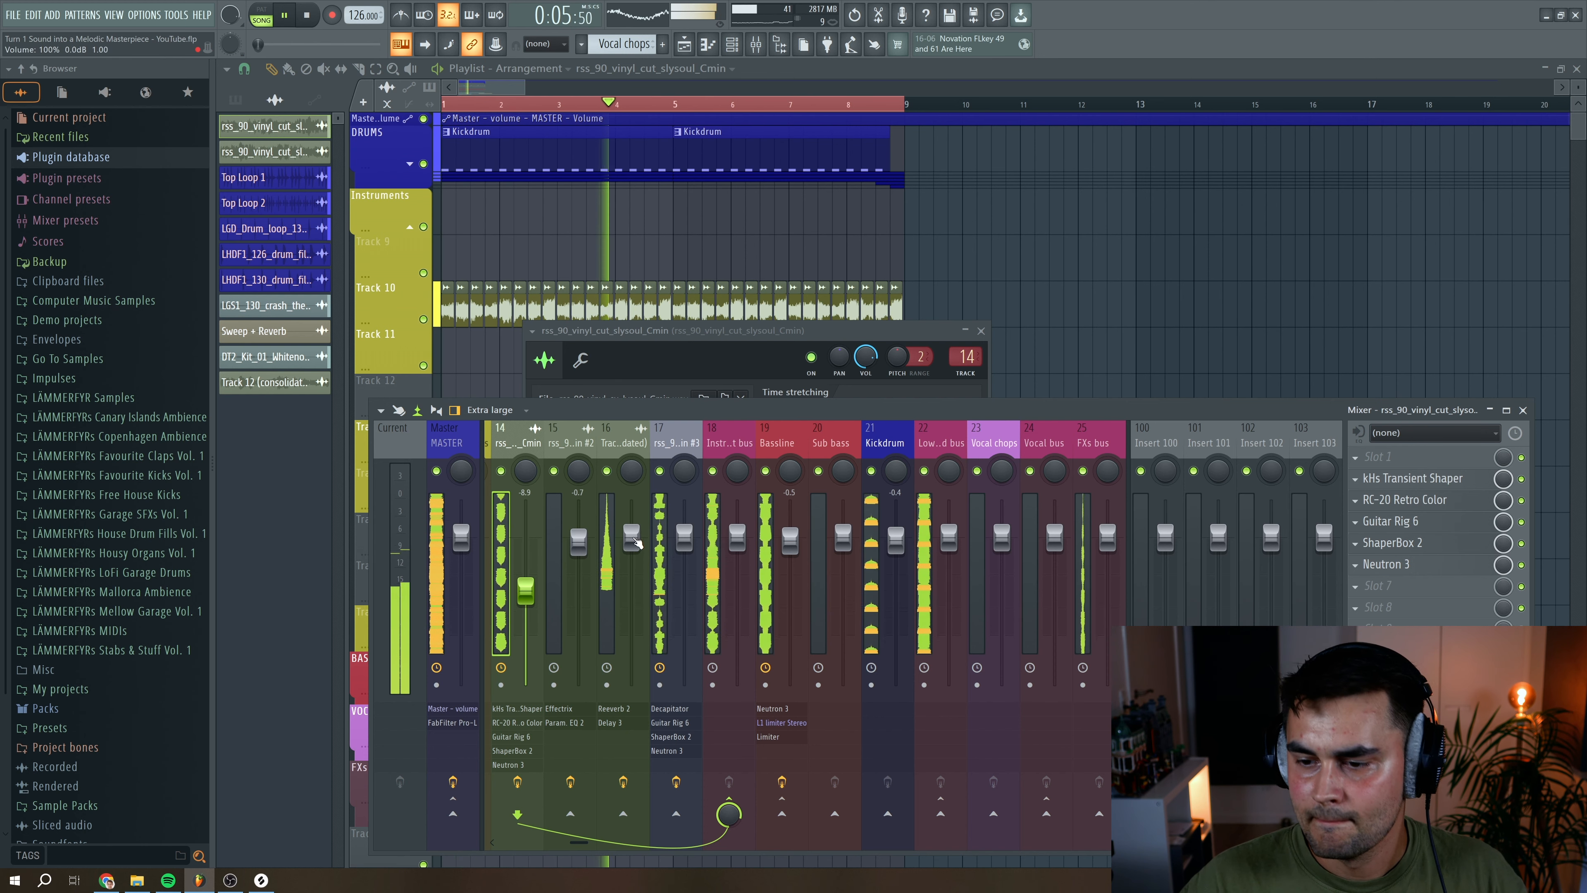
pyautogui.moveTo(638, 543); pyautogui.dragTo(638, 550)
pyautogui.press('space')
# Reopen Guitar Rig 6 on the Slicex mixer track 17 and add the VC 2A compressor below Phasis
pyautogui.click(690, 446)
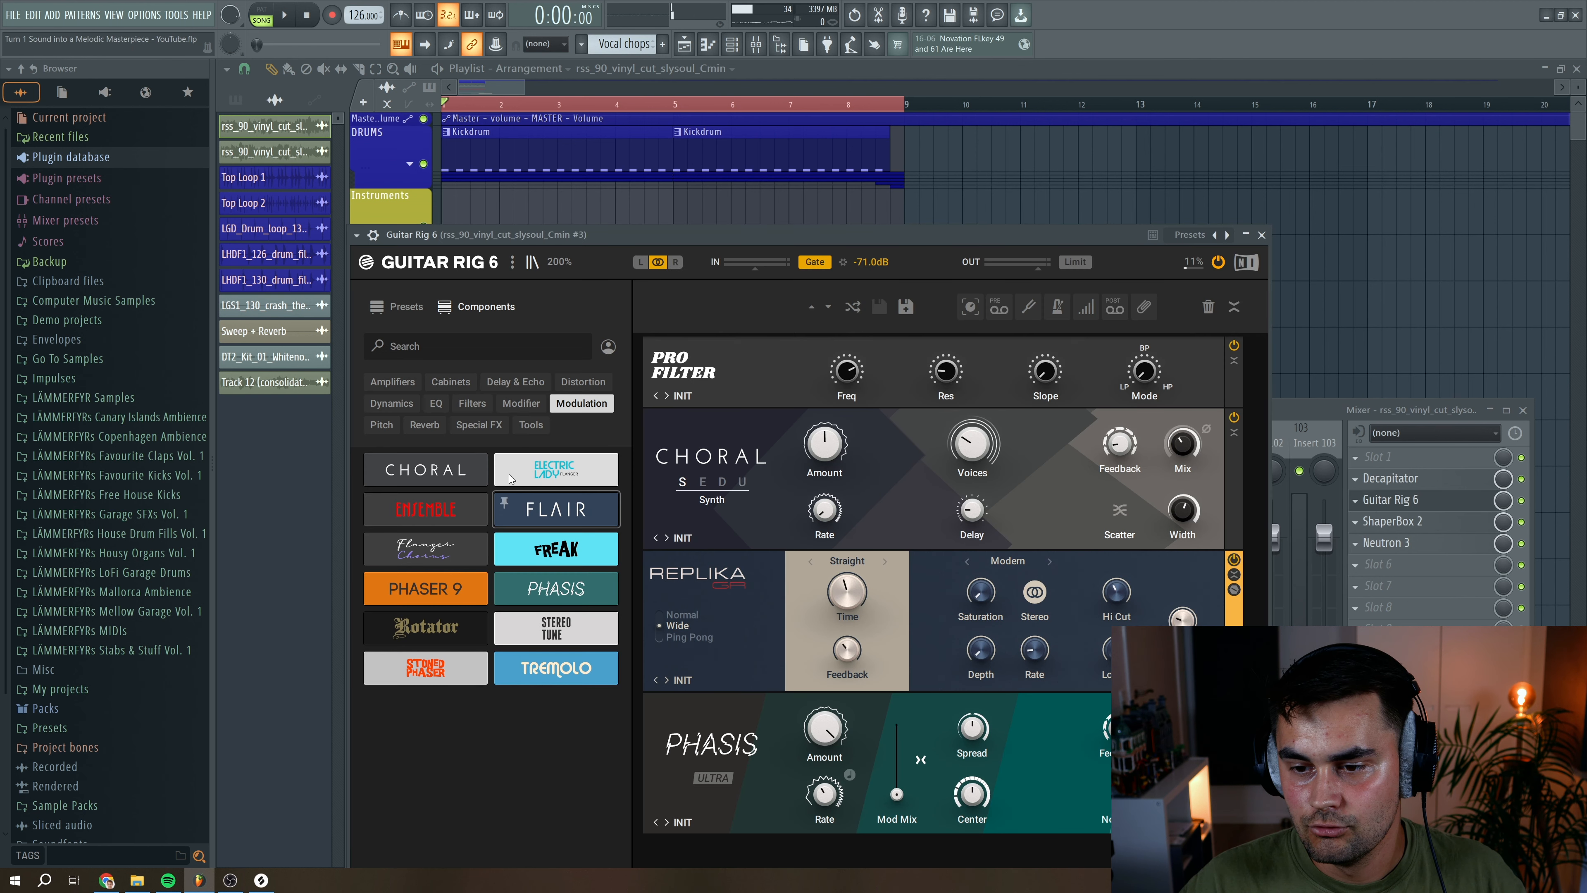
pyautogui.click(392, 403)
pyautogui.moveTo(425, 707); pyautogui.dragTo(871, 839)
pyautogui.scroll(-1, 1223, 610)
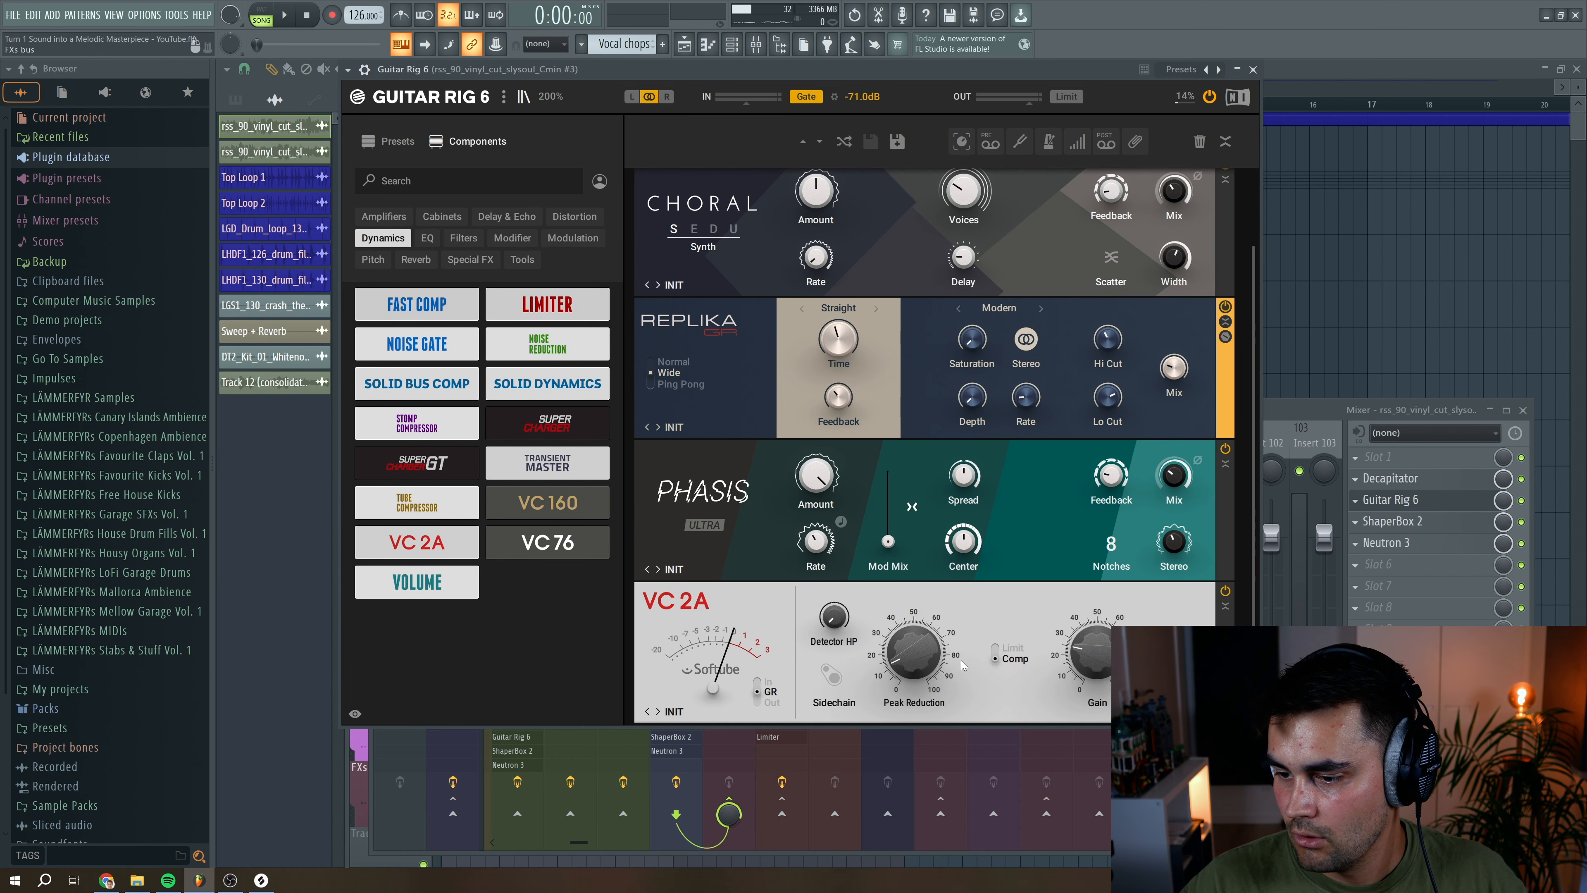
# Raise VC 2A's gain and set its peak reduction to 16.2 %, balancing the layer with a lower mixer track 17 fader
pyautogui.moveTo(1097, 653); pyautogui.dragTo(1097, 630)
pyautogui.press('space')
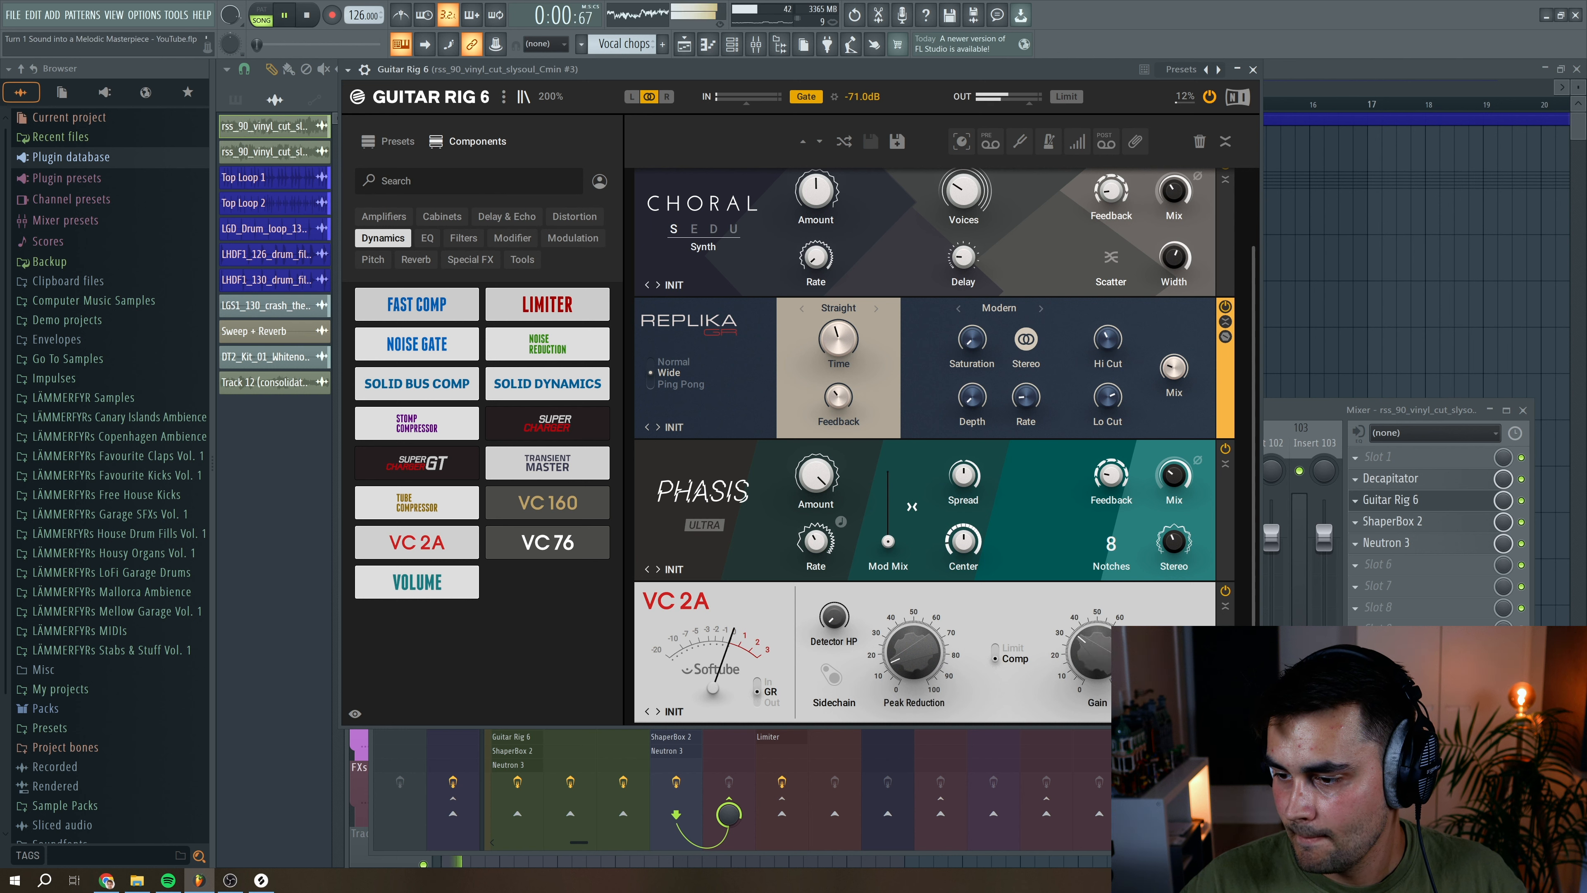
pyautogui.moveTo(913, 652); pyautogui.dragTo(913, 663)
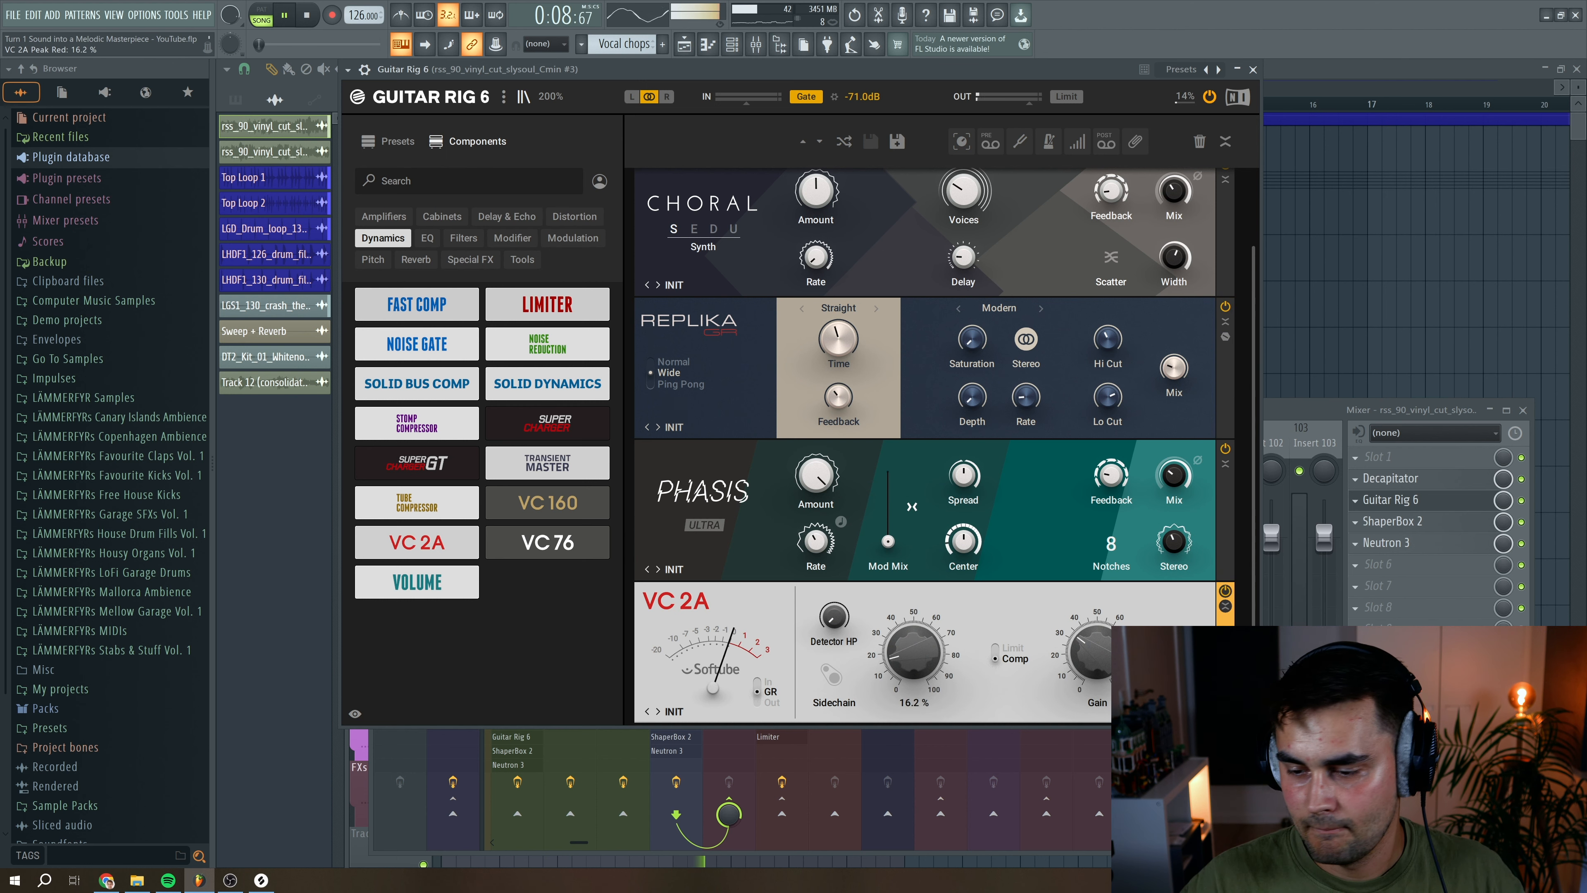
pyautogui.click(1253, 70)
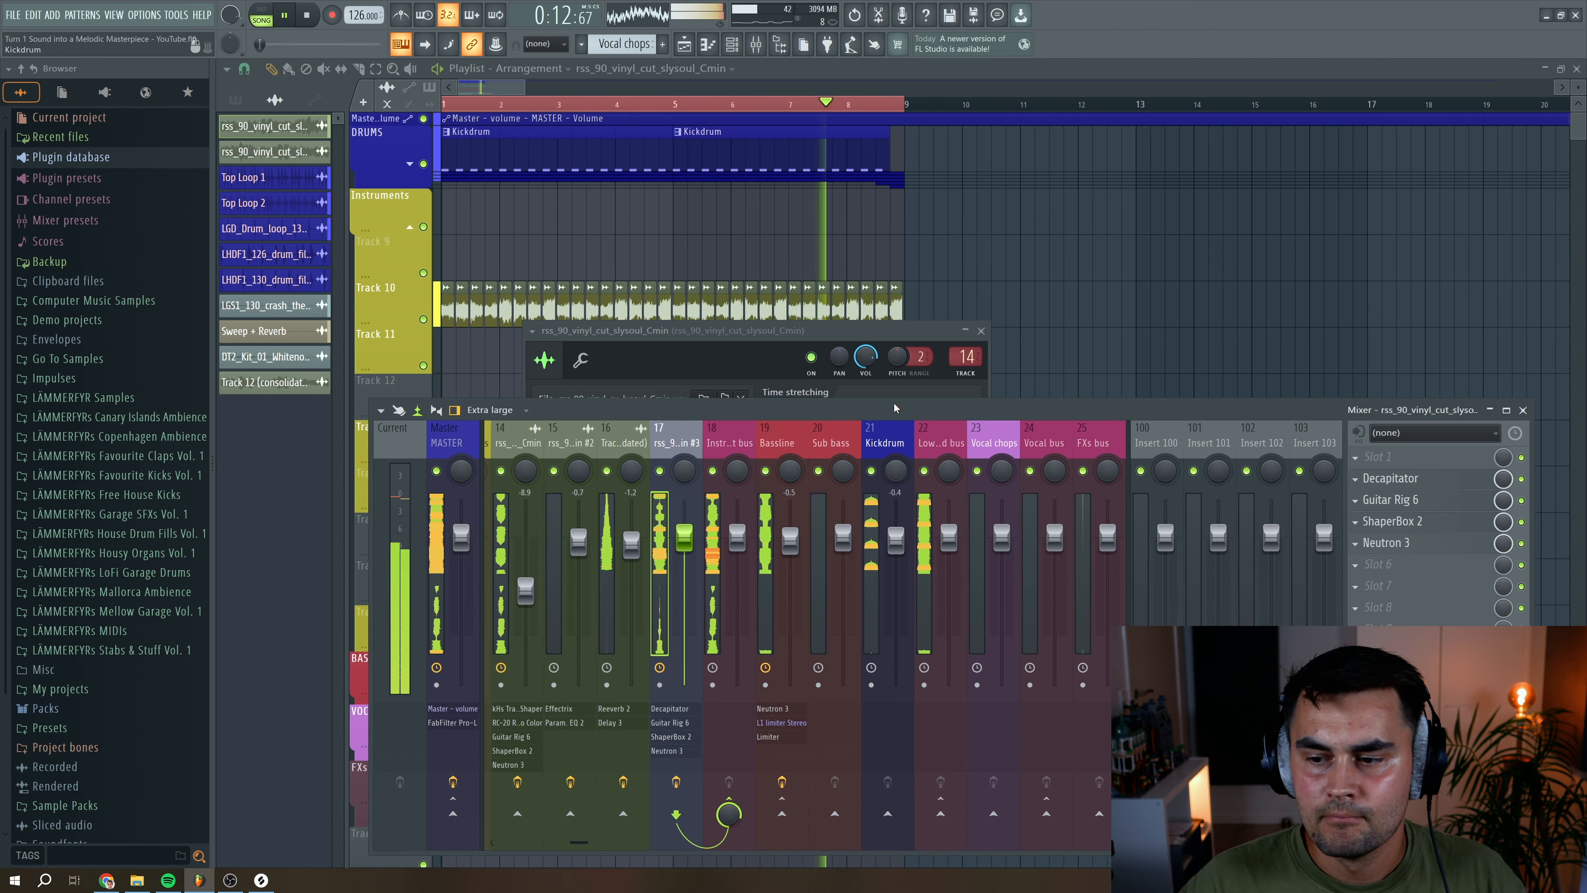
pyautogui.moveTo(685, 549); pyautogui.dragTo(684, 556)
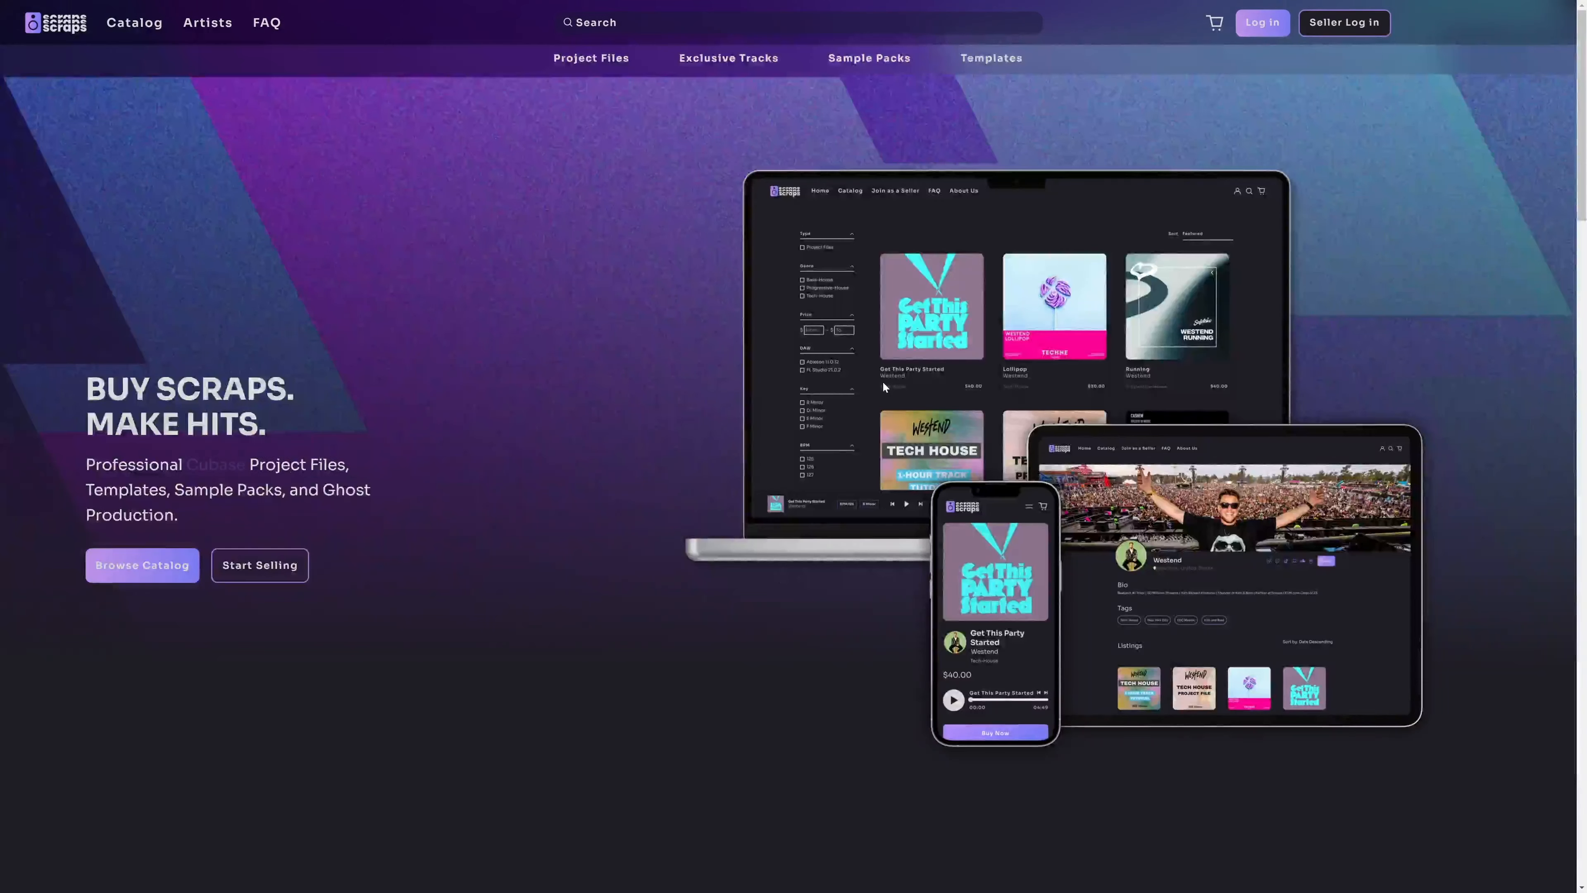
pyautogui.scroll(-5, 848, 370)
pyautogui.scroll(-5, 848, 376)
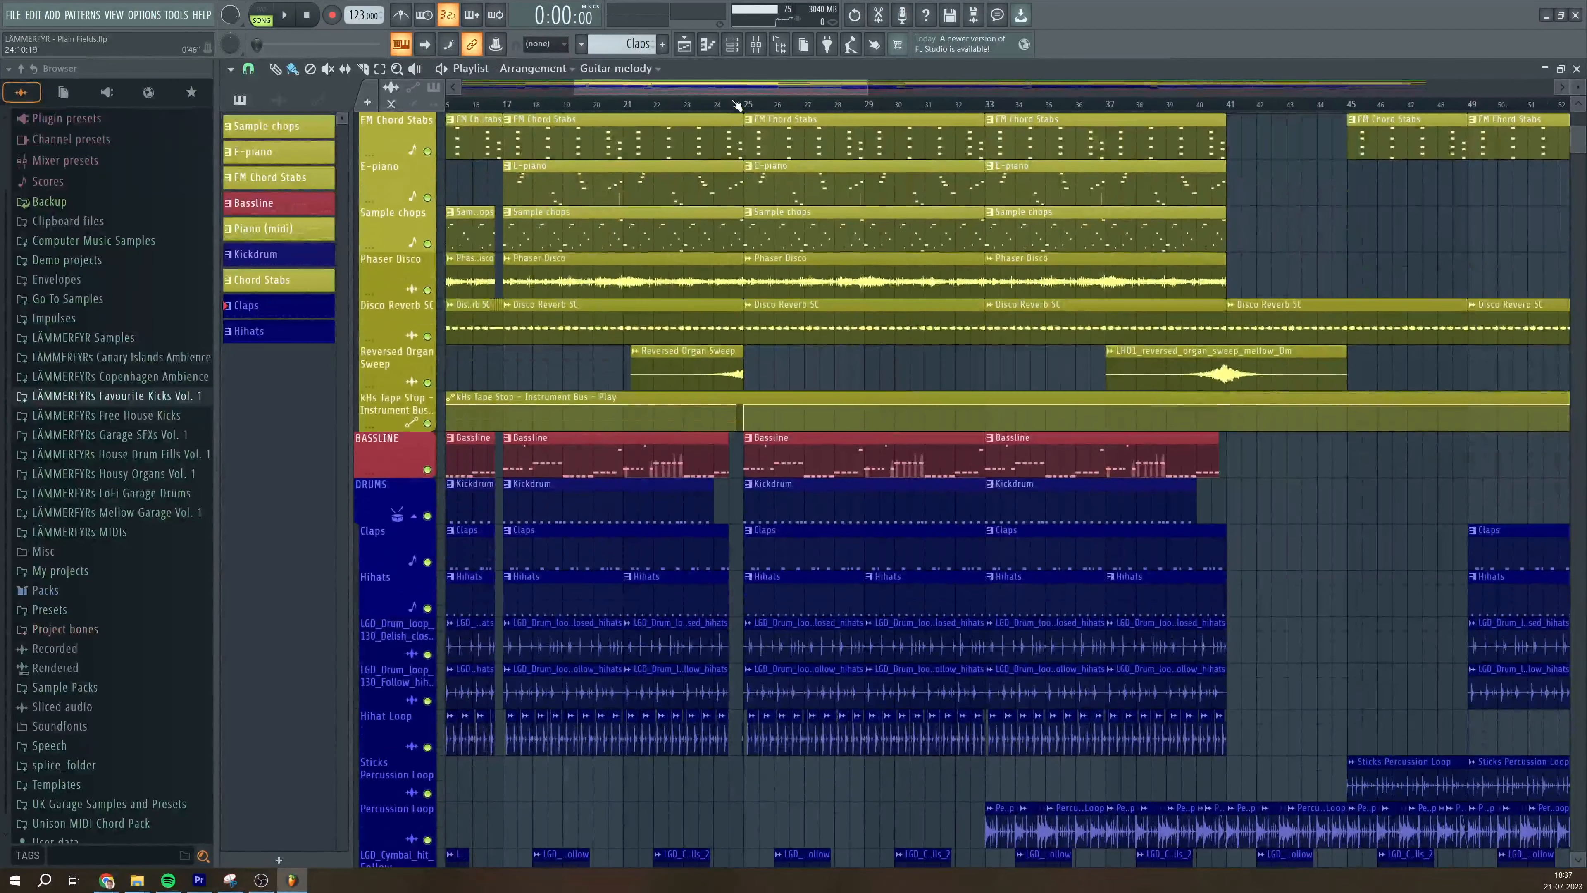
pyautogui.hscroll(10, 979, 398)
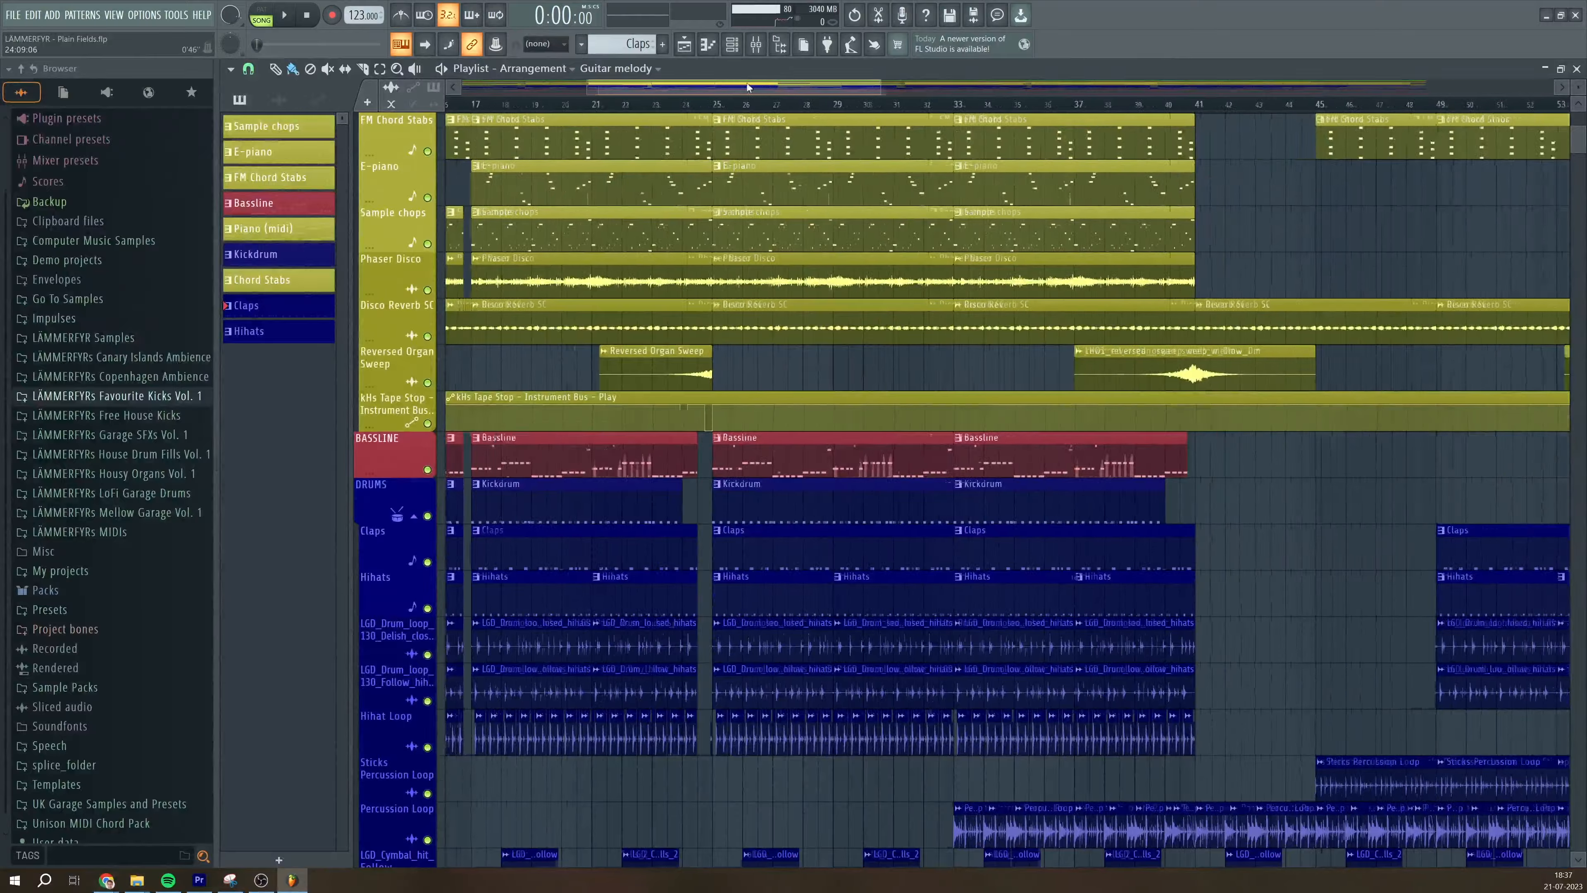
pyautogui.scroll(9, 979, 398)
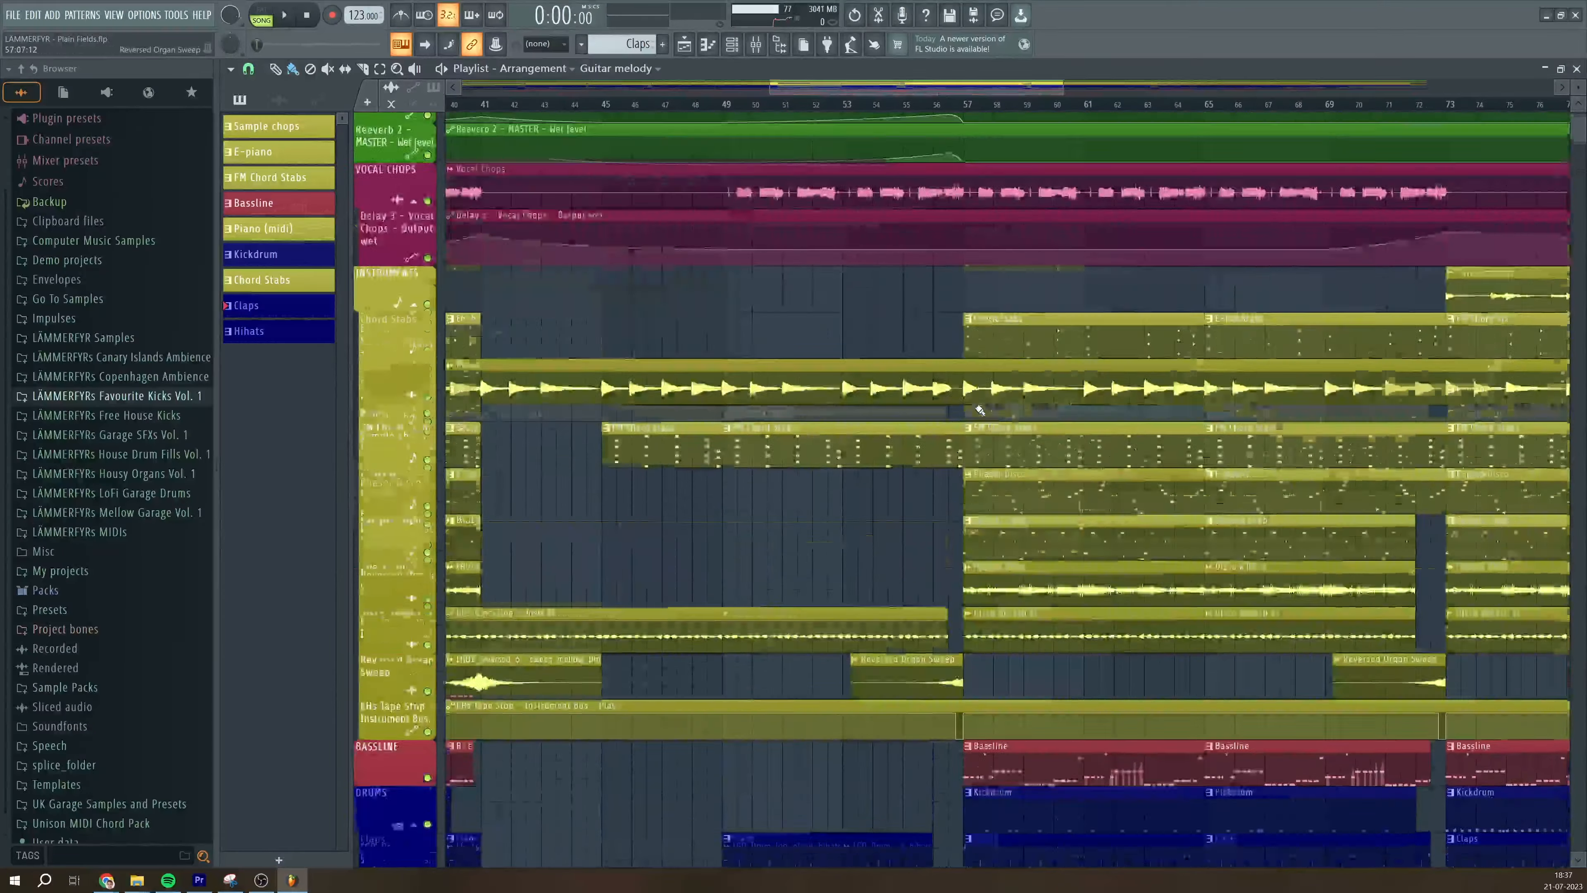
pyautogui.hscroll(5, 773, 82)
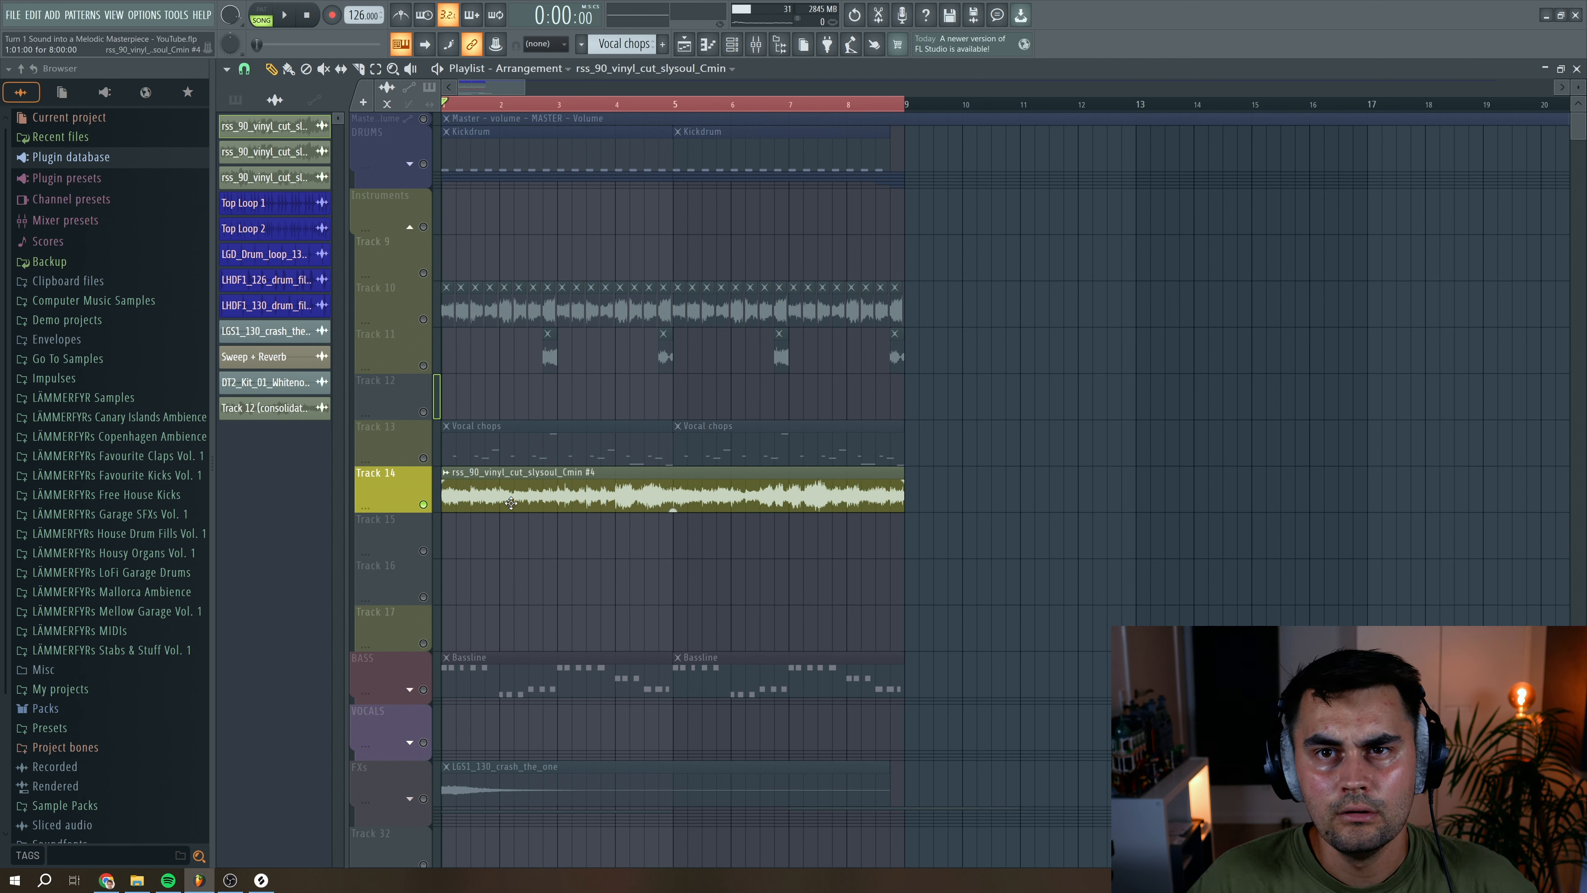
# Audition the vinyl clip on playlist Track 14, trim it to its short opening slice with a fade-out, and add Fruity Reeverb 2 to its mixer track
pyautogui.press('space')
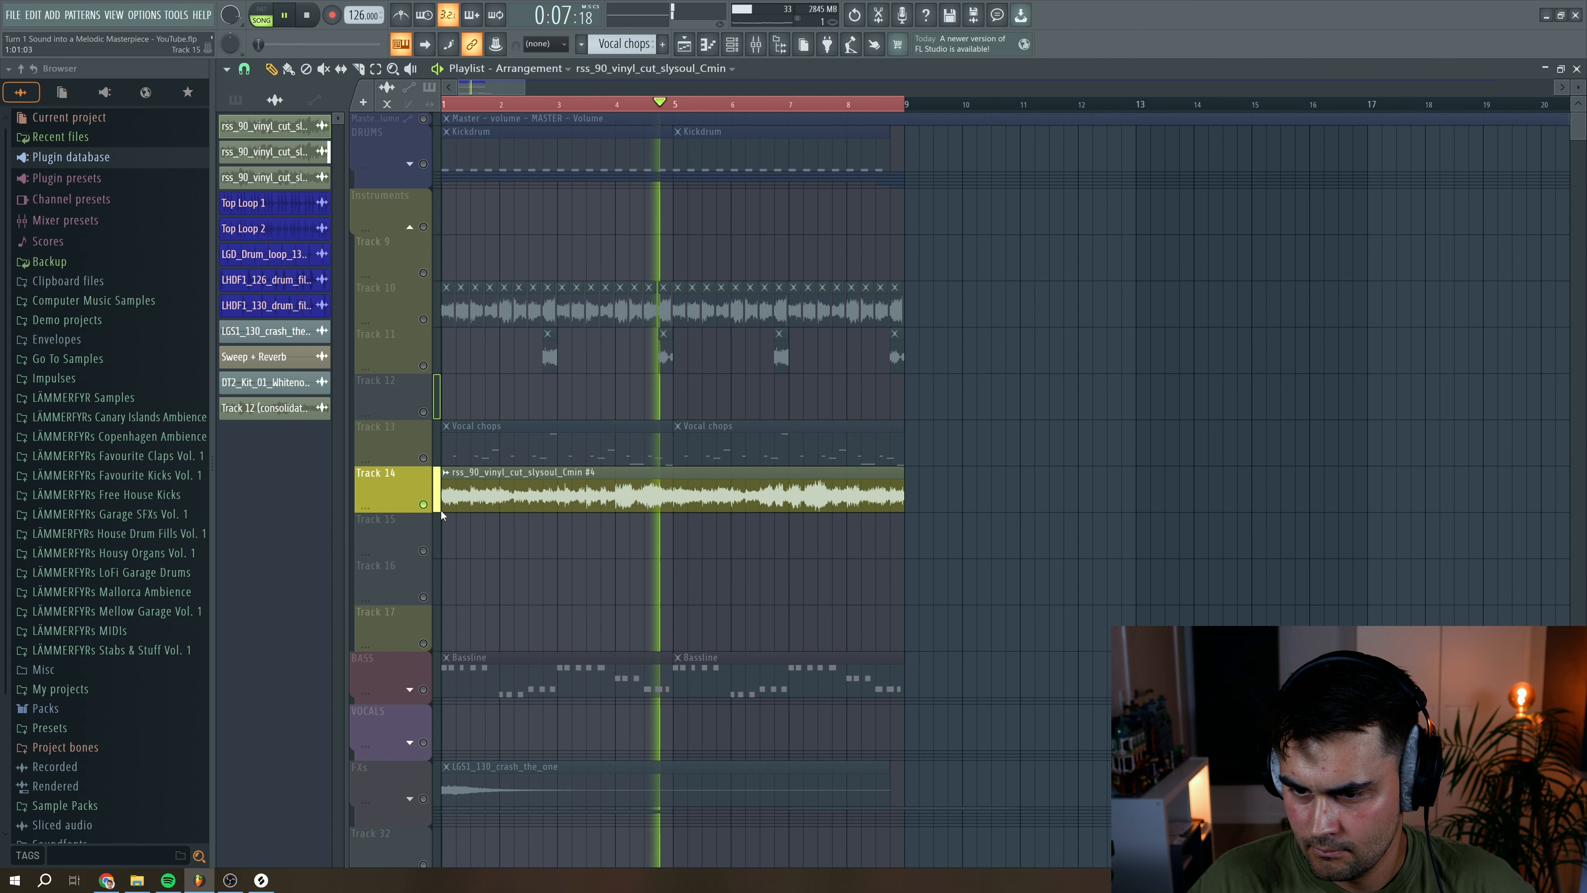
pyautogui.press('space')
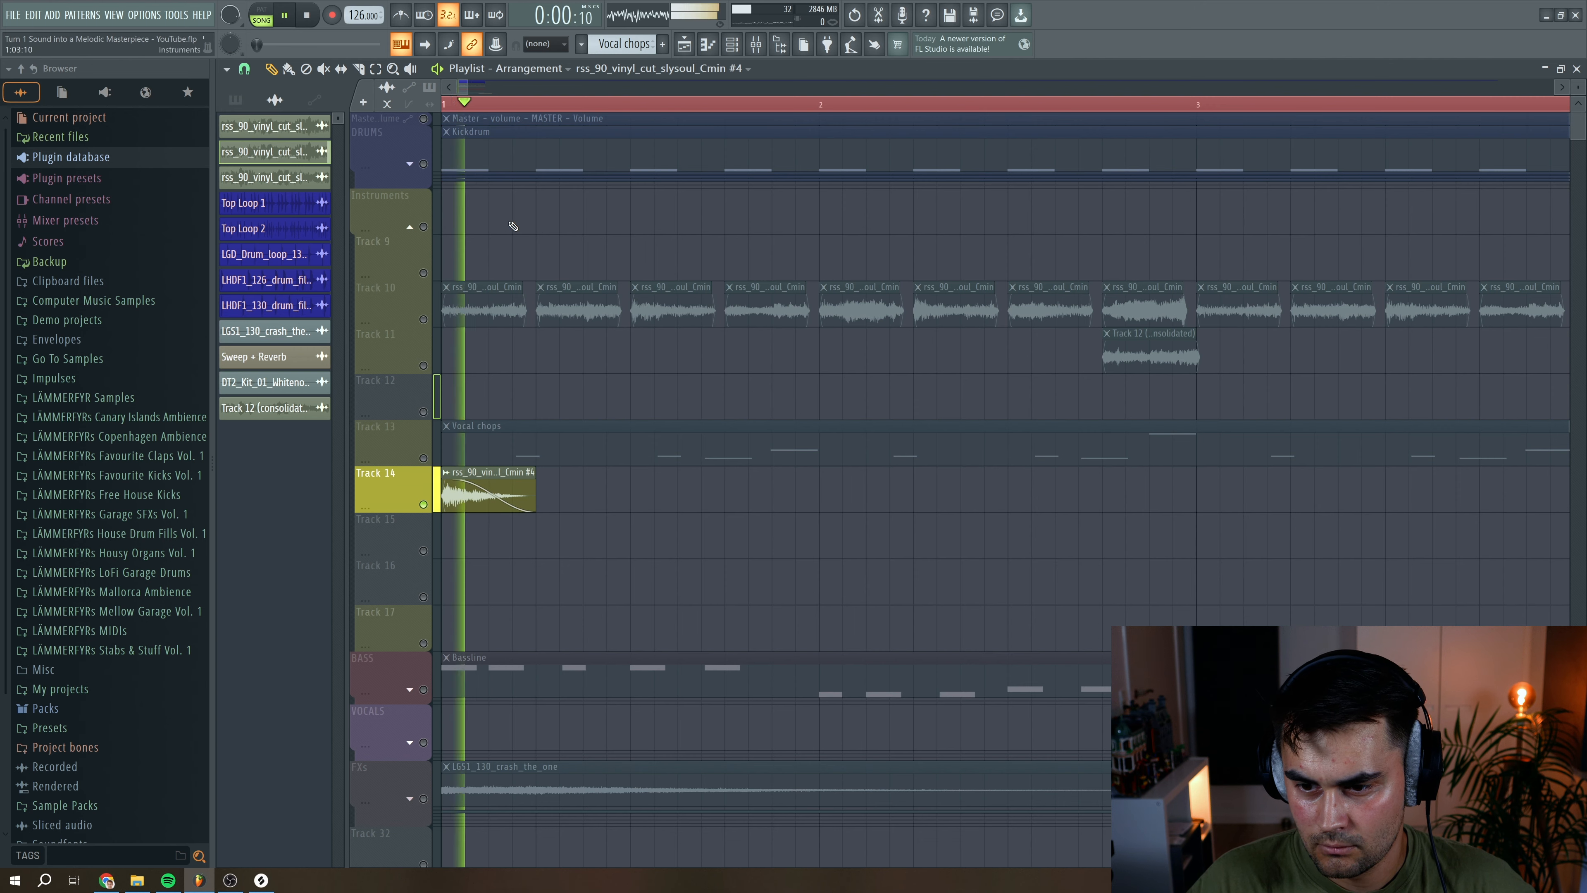
pyautogui.doubleClick(451, 488)
pyautogui.press('F9')
pyautogui.click(1375, 499)
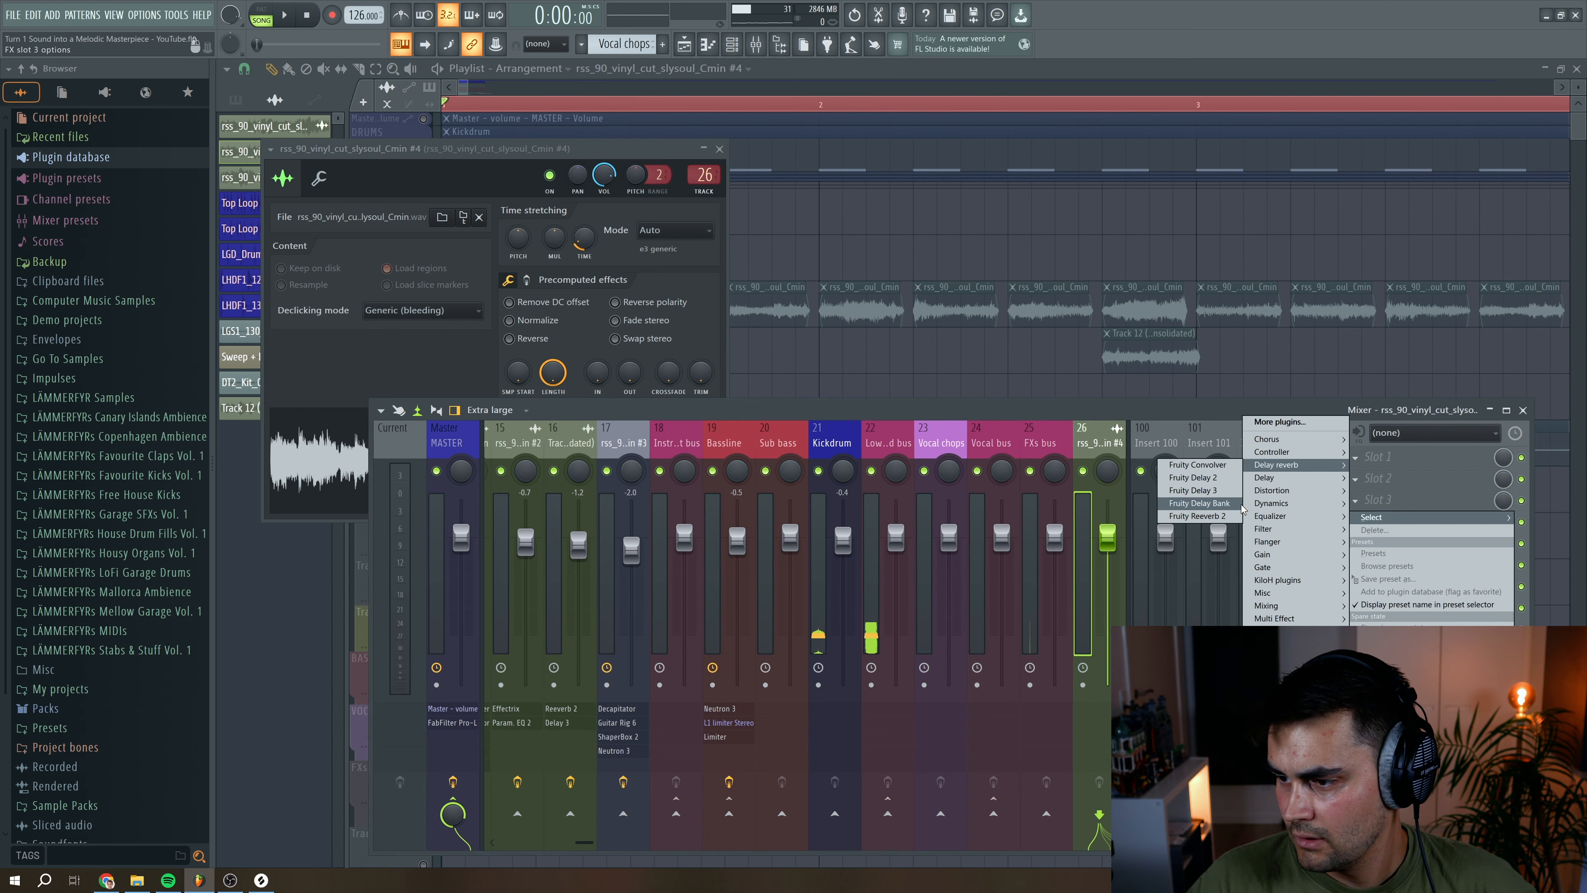
pyautogui.click(1195, 516)
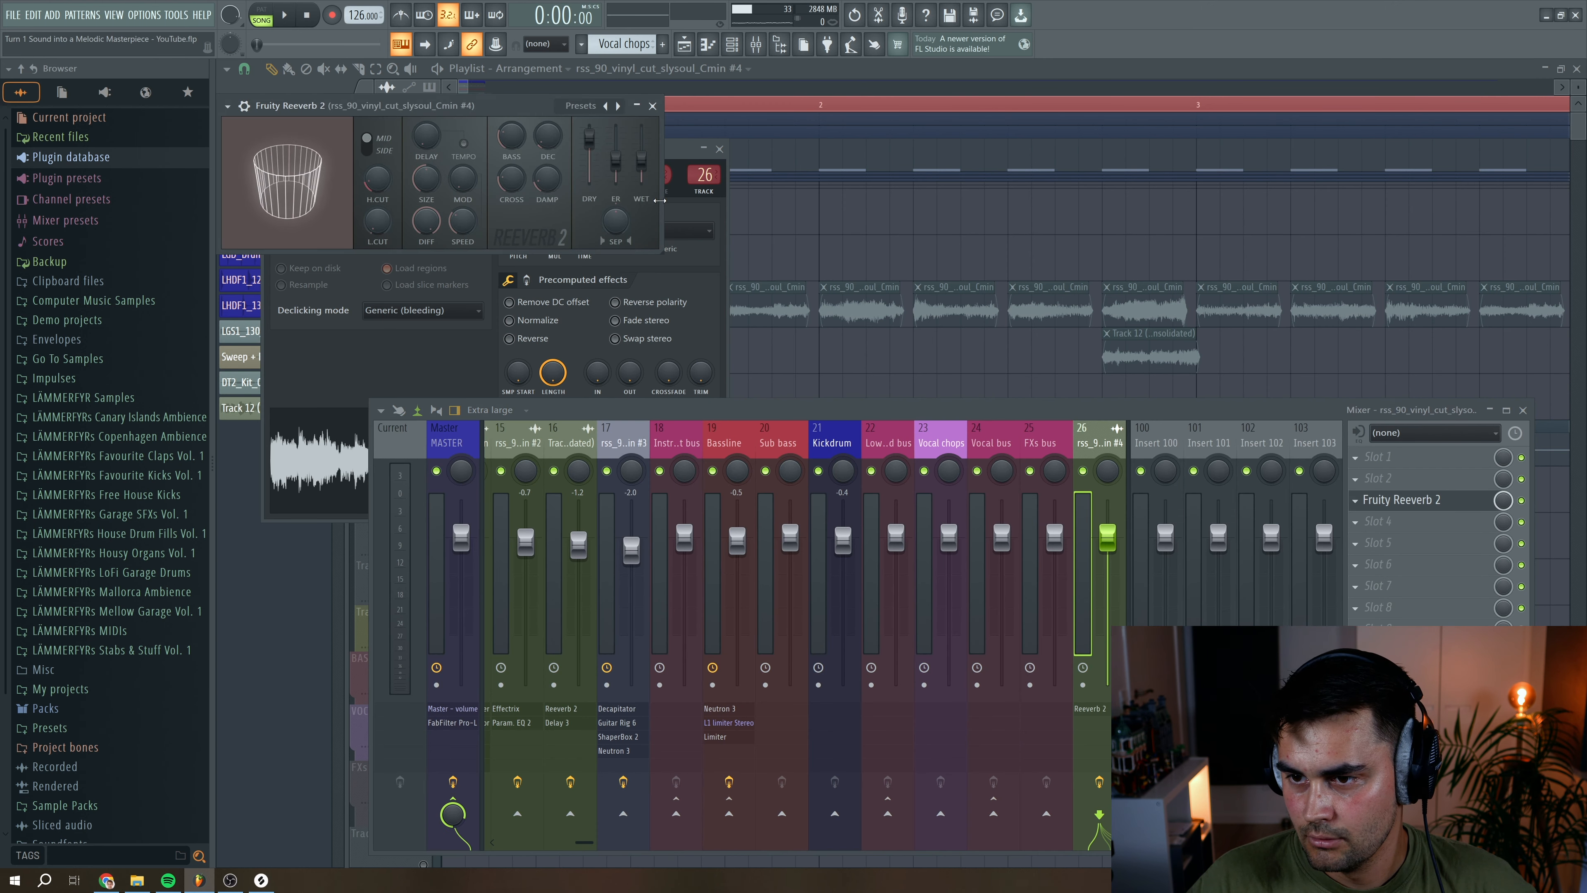
pyautogui.press('space')
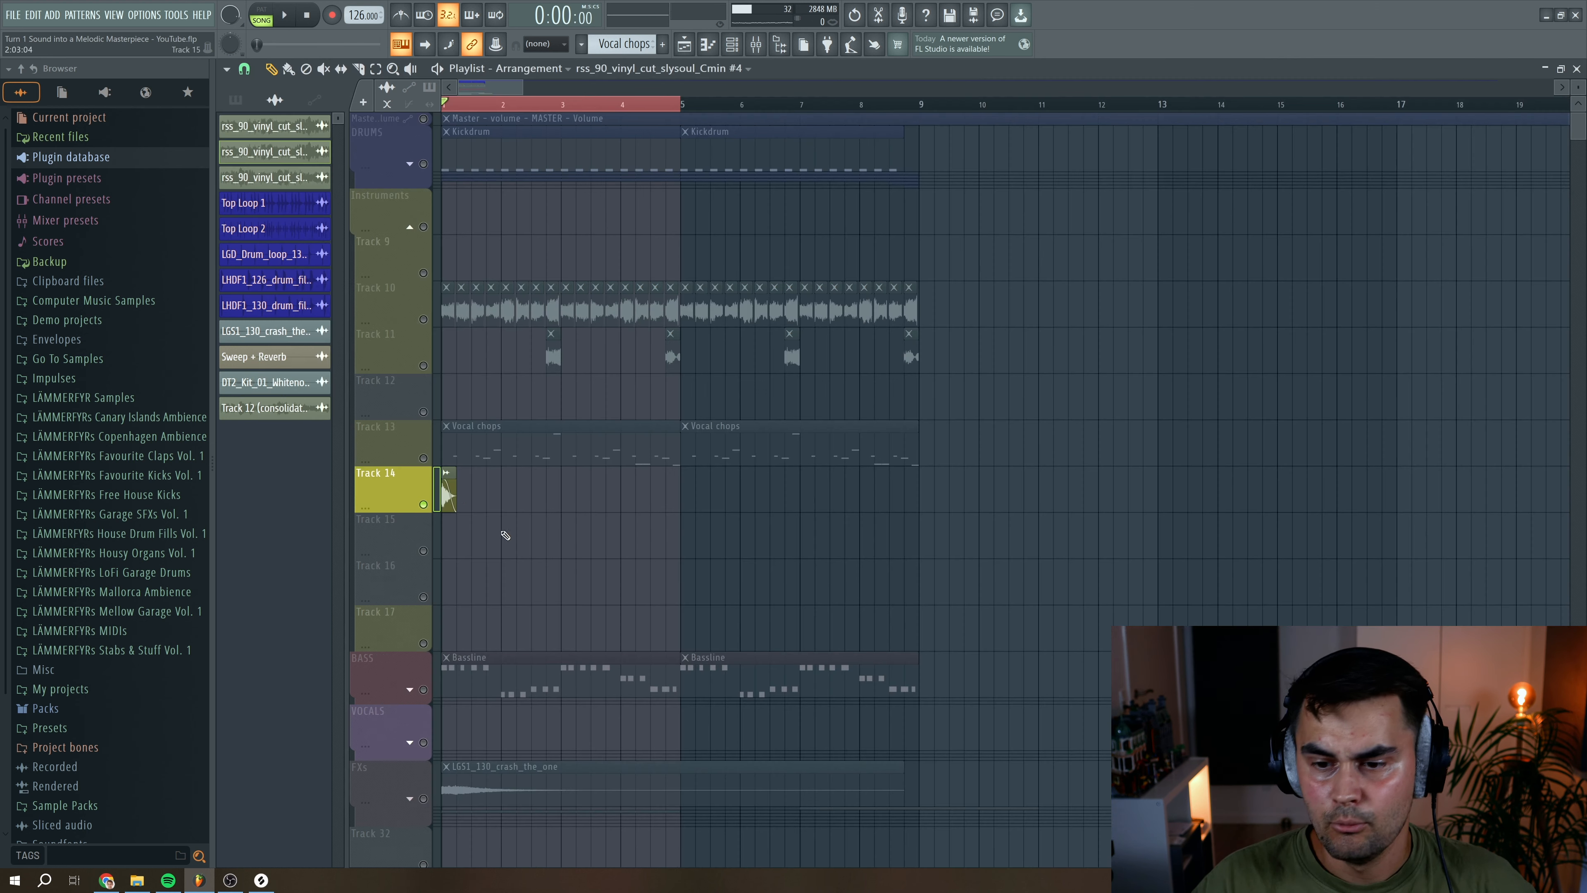
# Consolidate playlist Track 14 into a new audio clip with insert effects enabled and reverse the rendered clip
pyautogui.rightClick(411, 480)
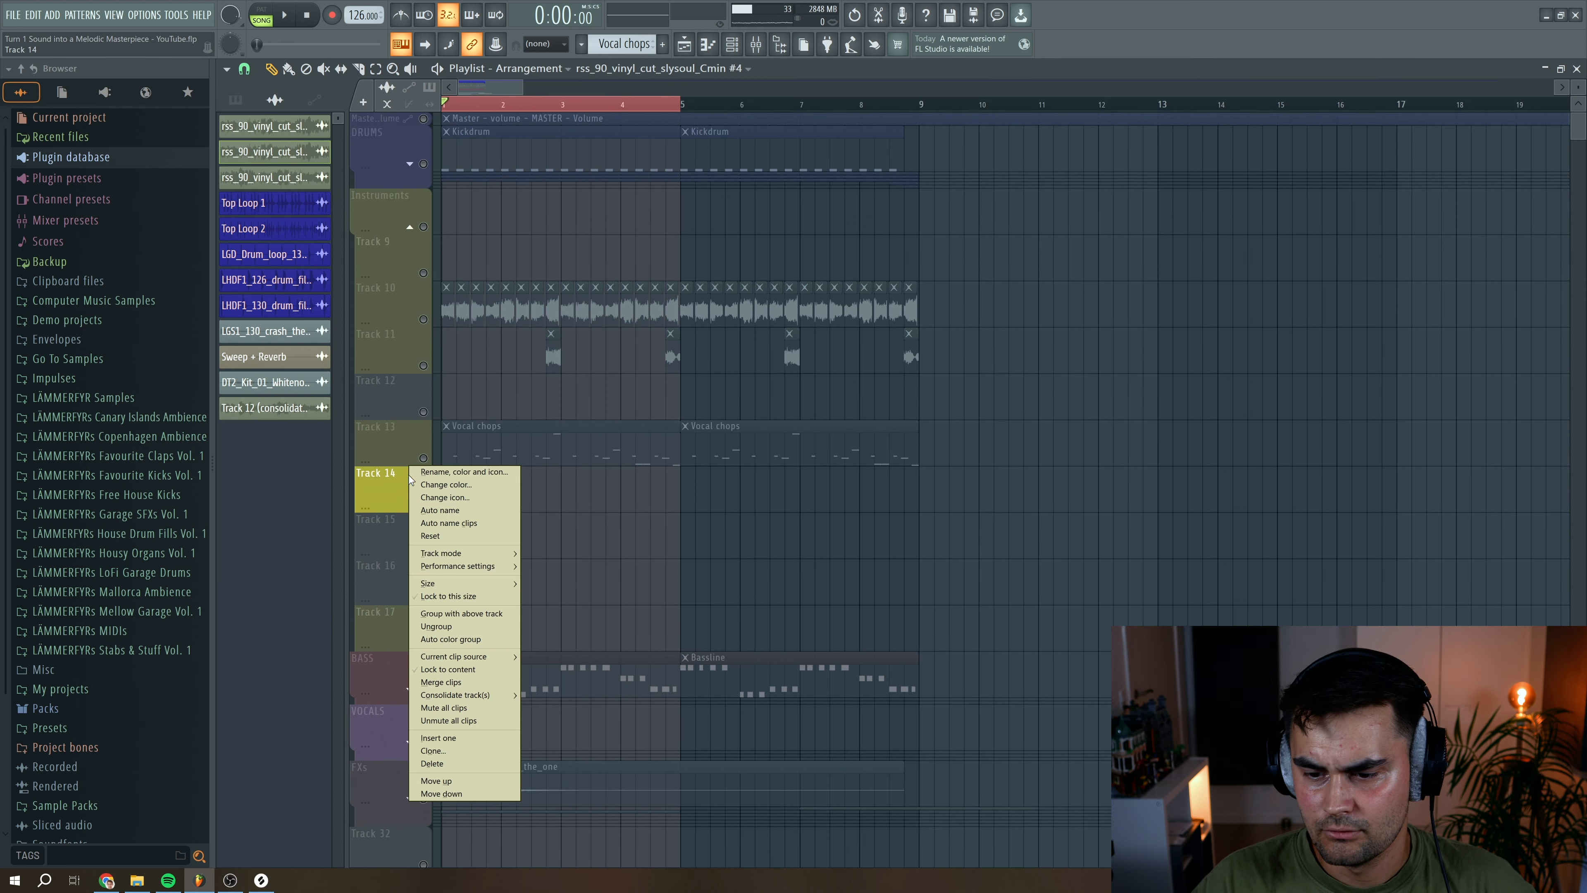
pyautogui.click(556, 695)
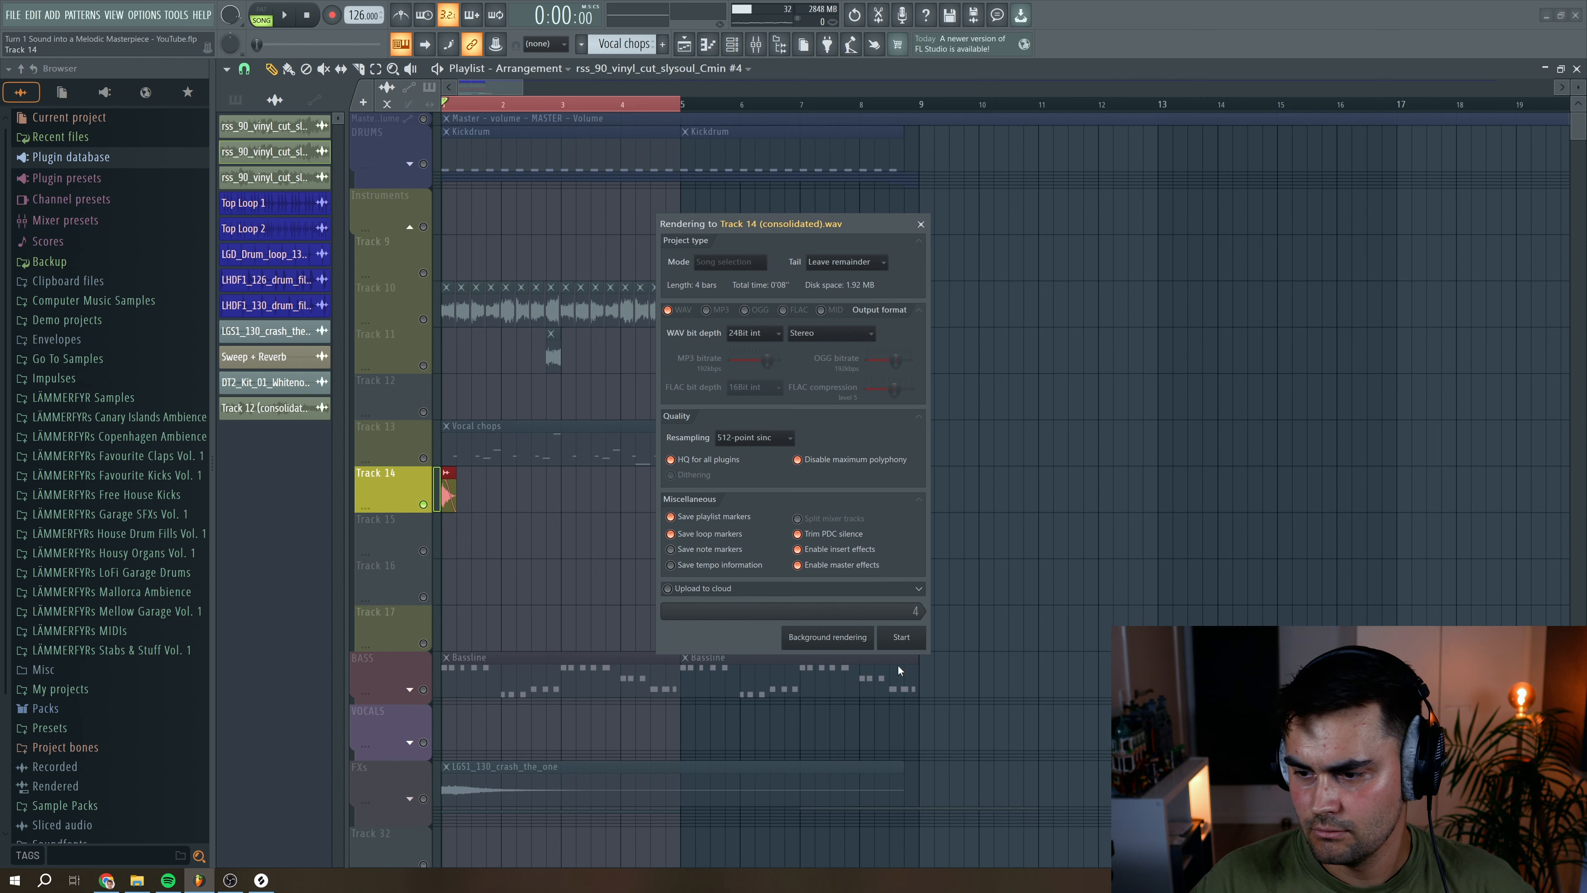
pyautogui.click(901, 637)
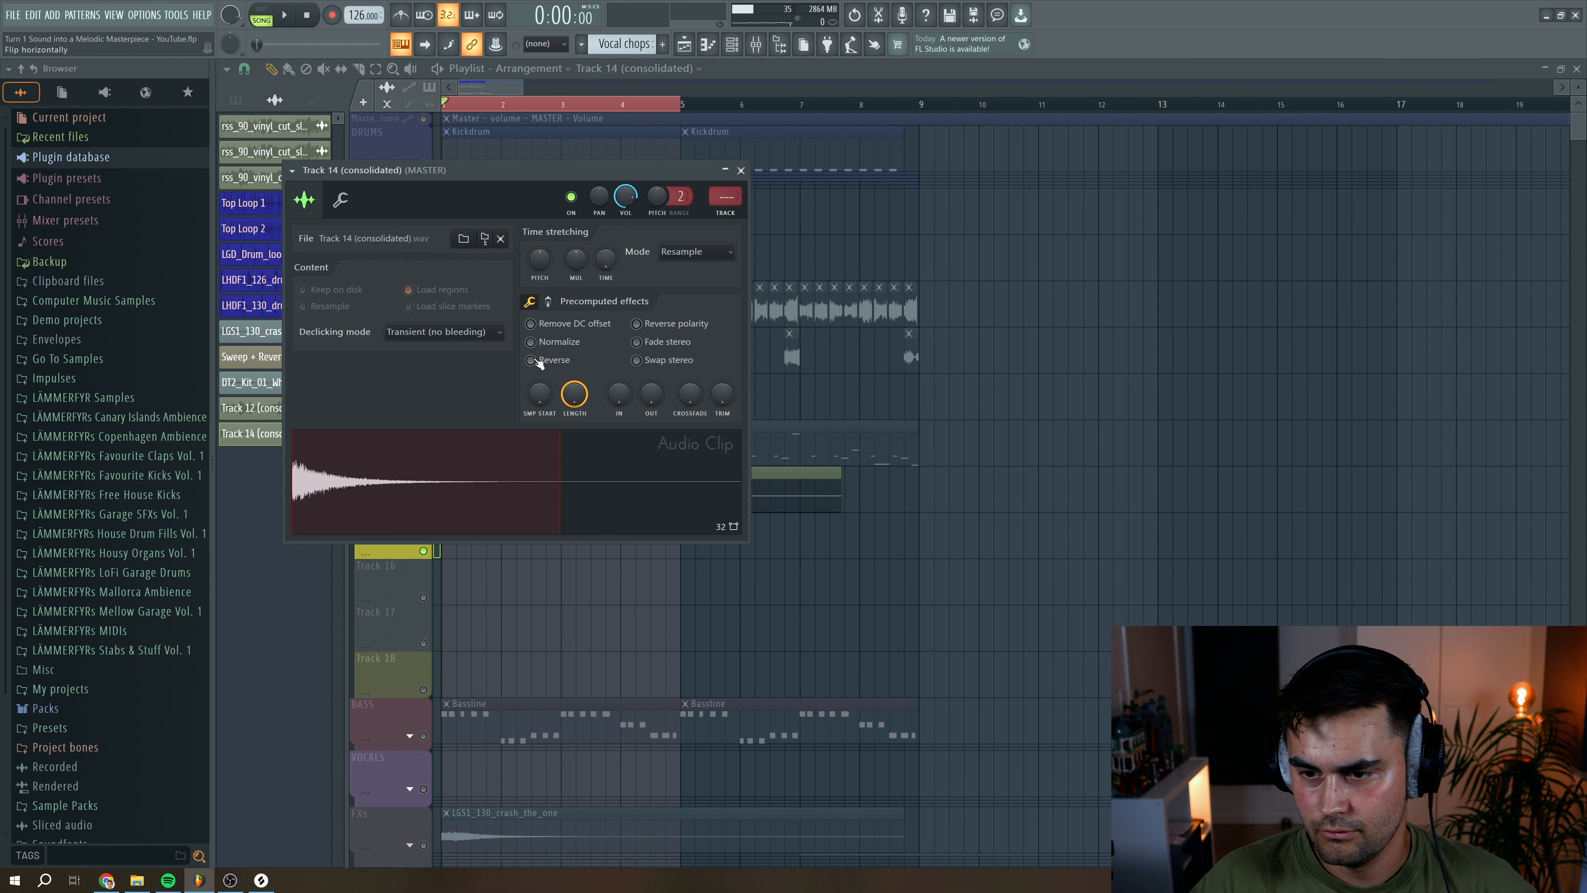
pyautogui.click(536, 359)
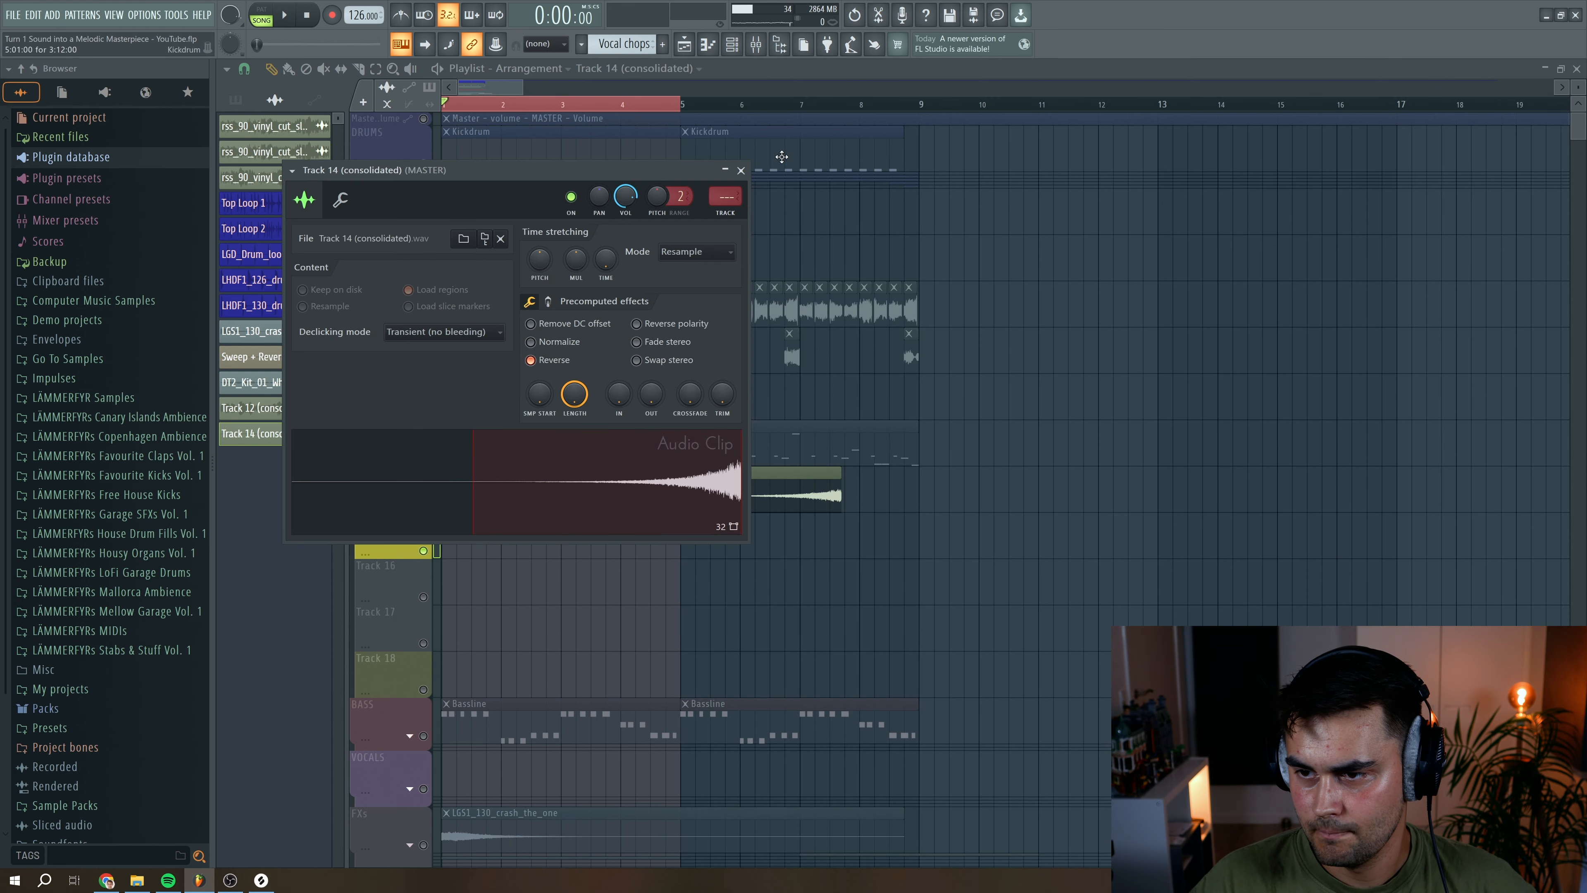
pyautogui.click(740, 169)
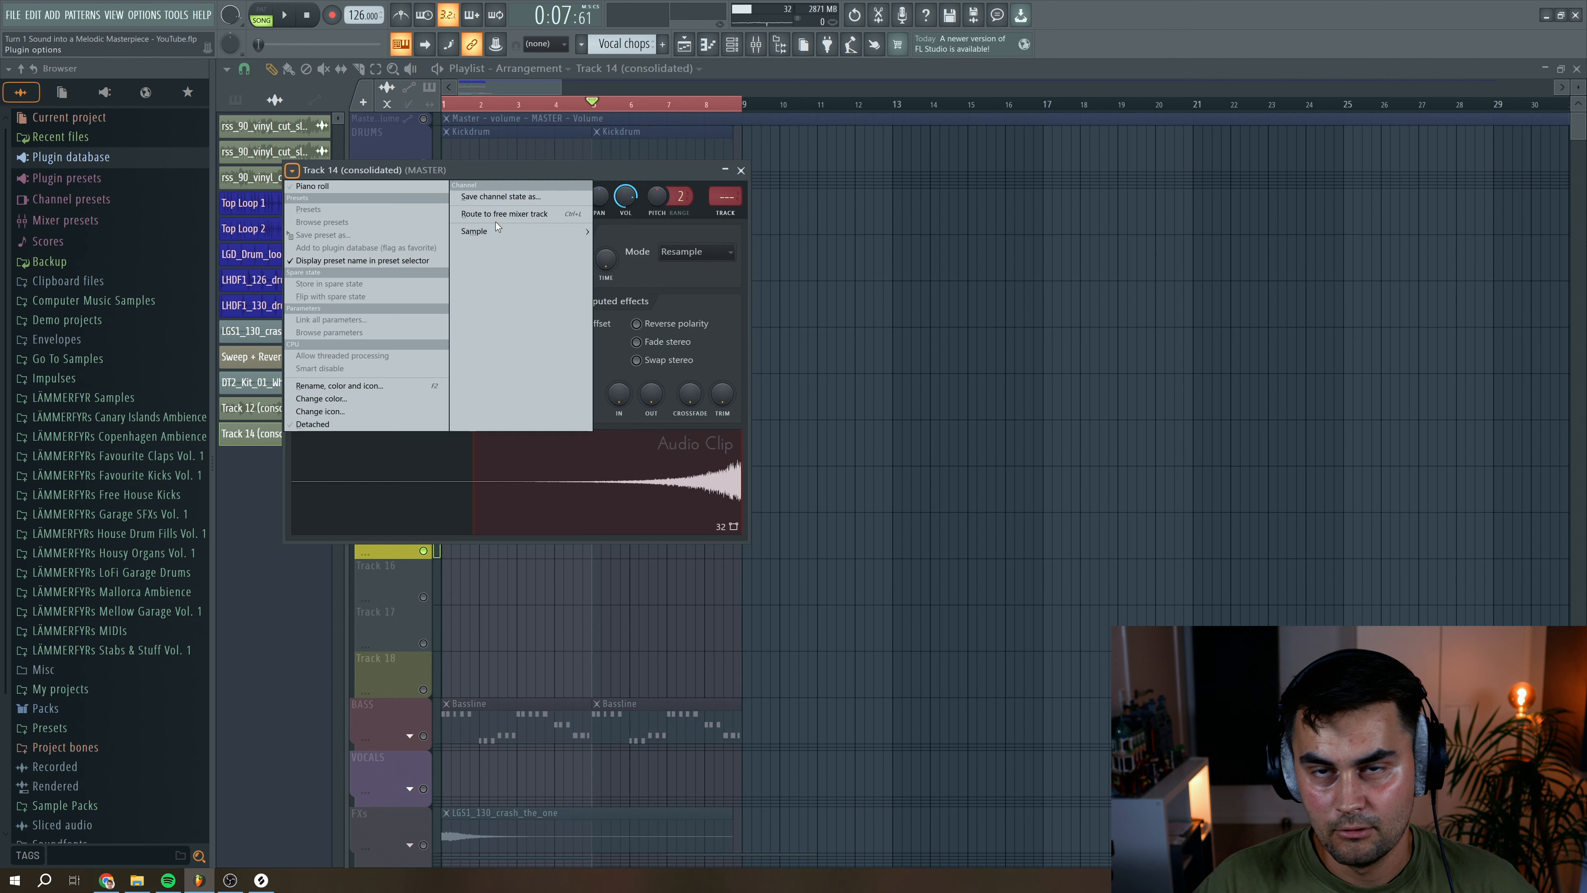
# Add Fruity parametric EQ 2 after Fruity Reeverb 2 on the consolidated clip's mixer track, making band 1 a steeper high-pass at a higher frequency
pyautogui.press('F9')
pyautogui.scroll(8, 1046, 562)
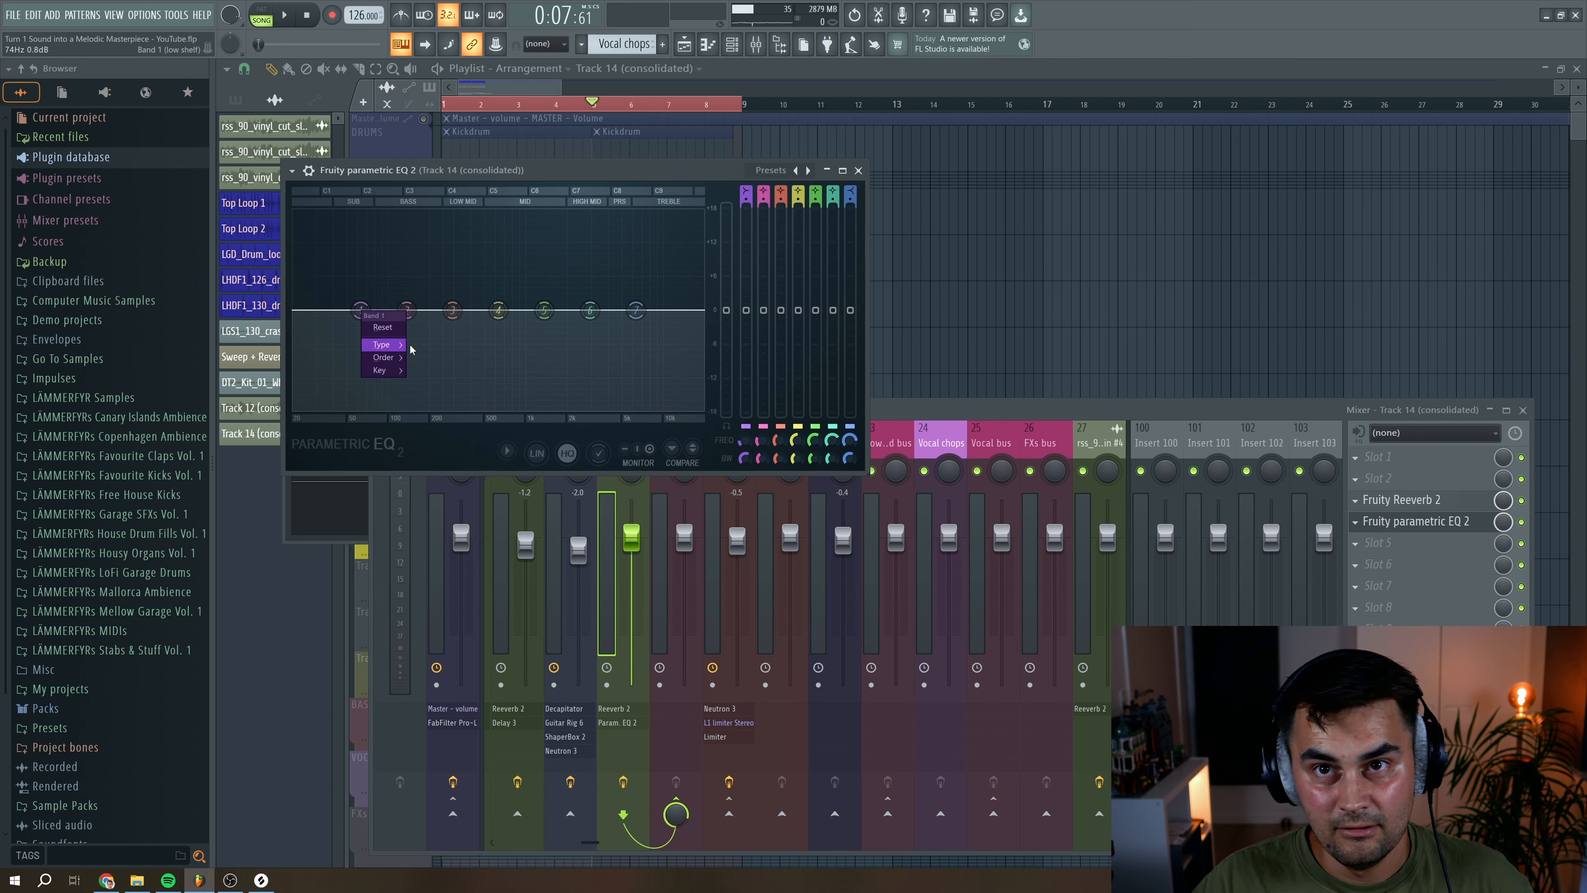
pyautogui.rightClick(403, 339)
pyautogui.click(431, 374)
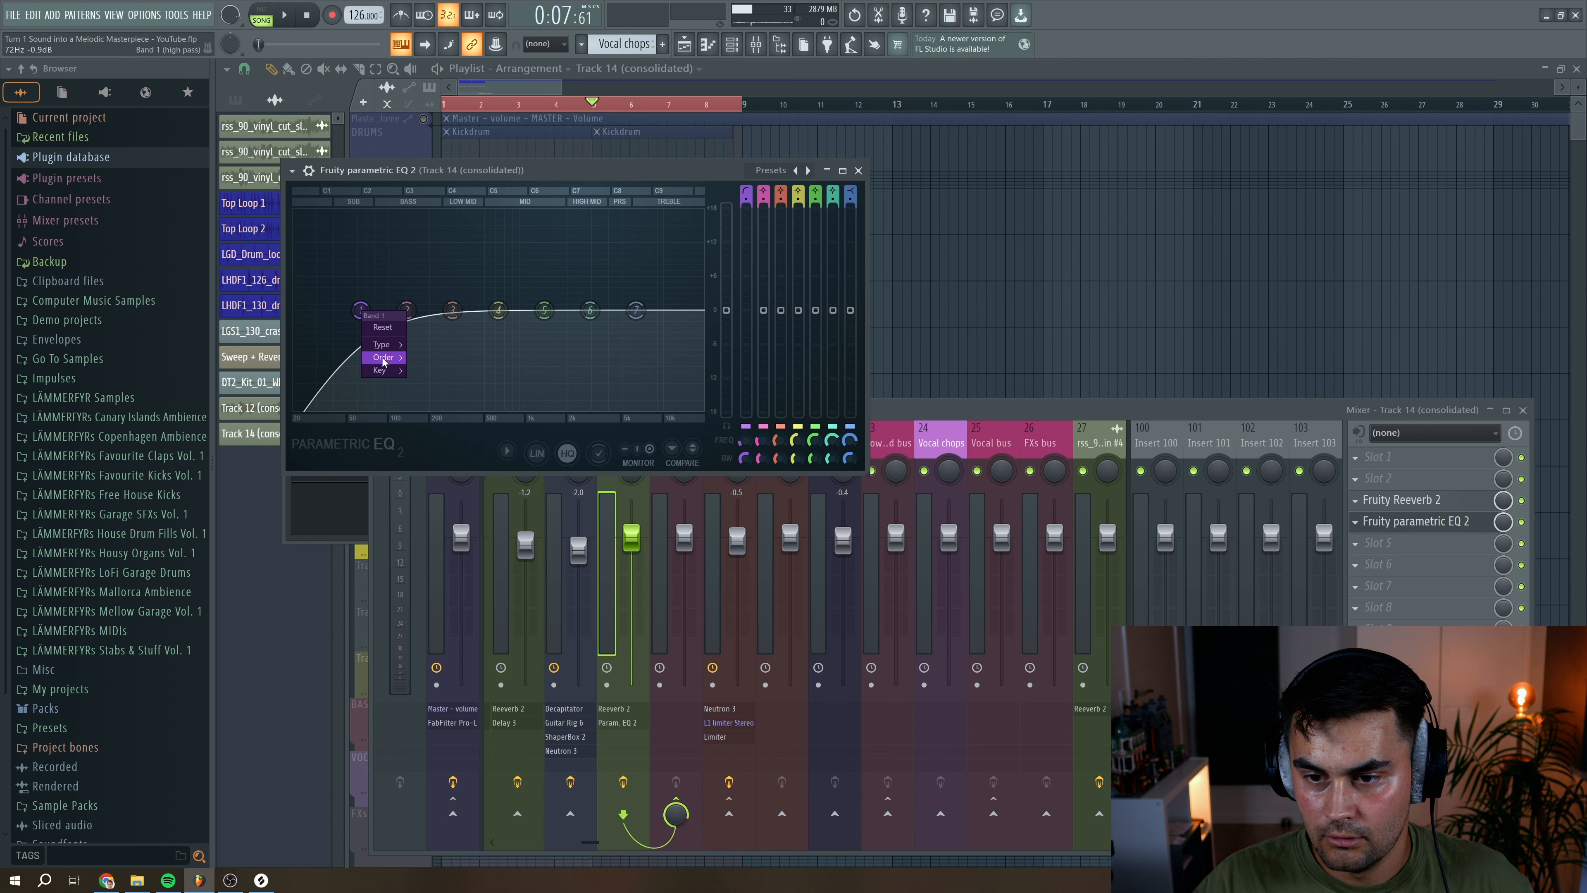
pyautogui.moveTo(360, 308); pyautogui.dragTo(416, 310)
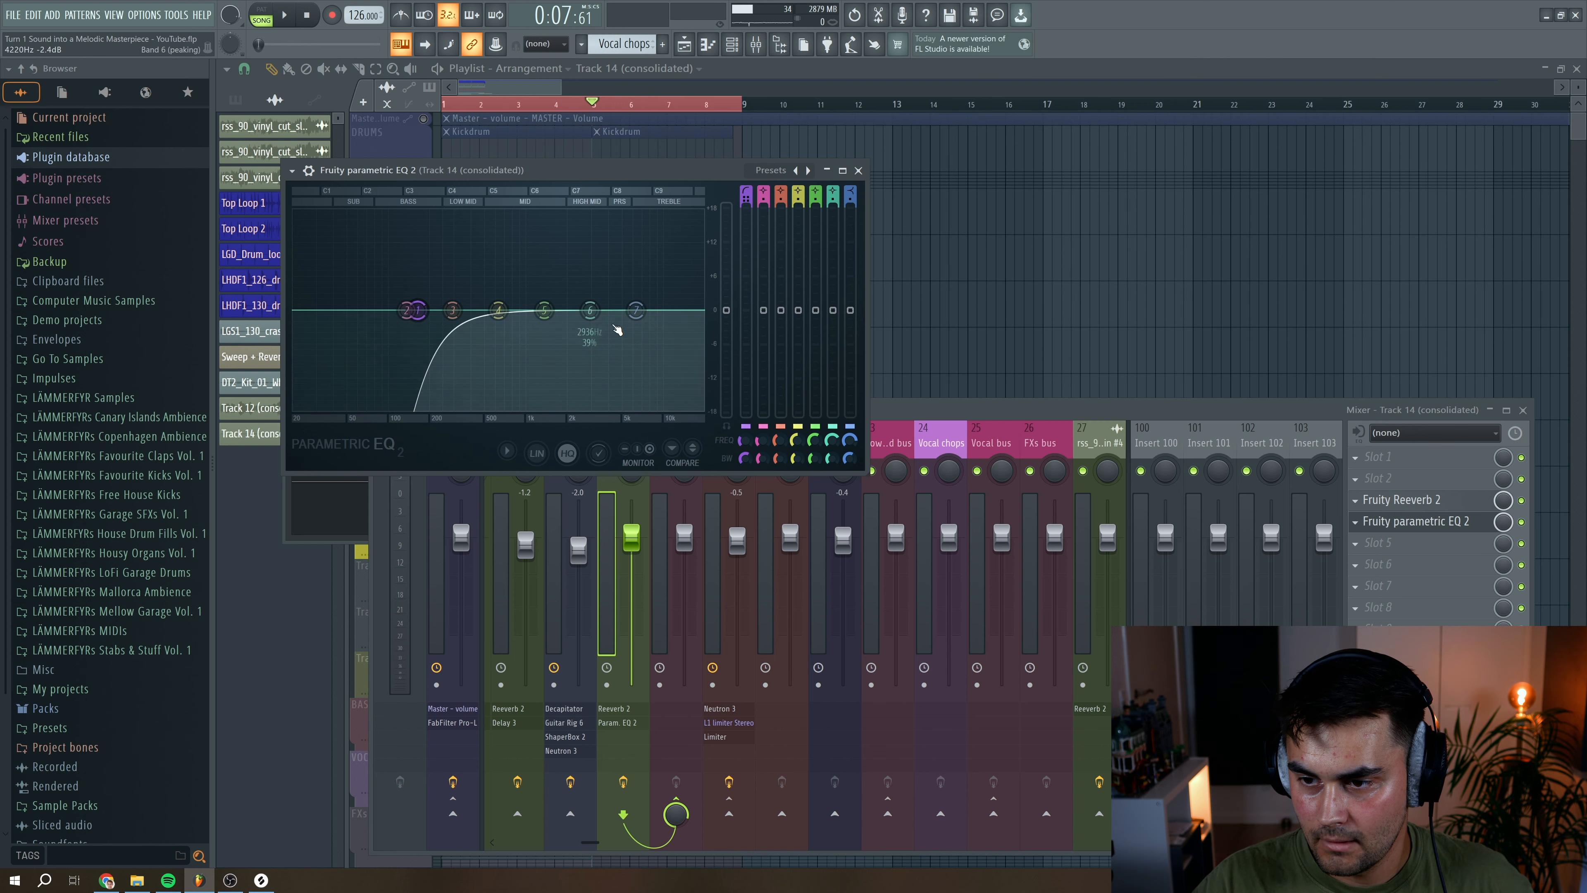
pyautogui.press('F12')
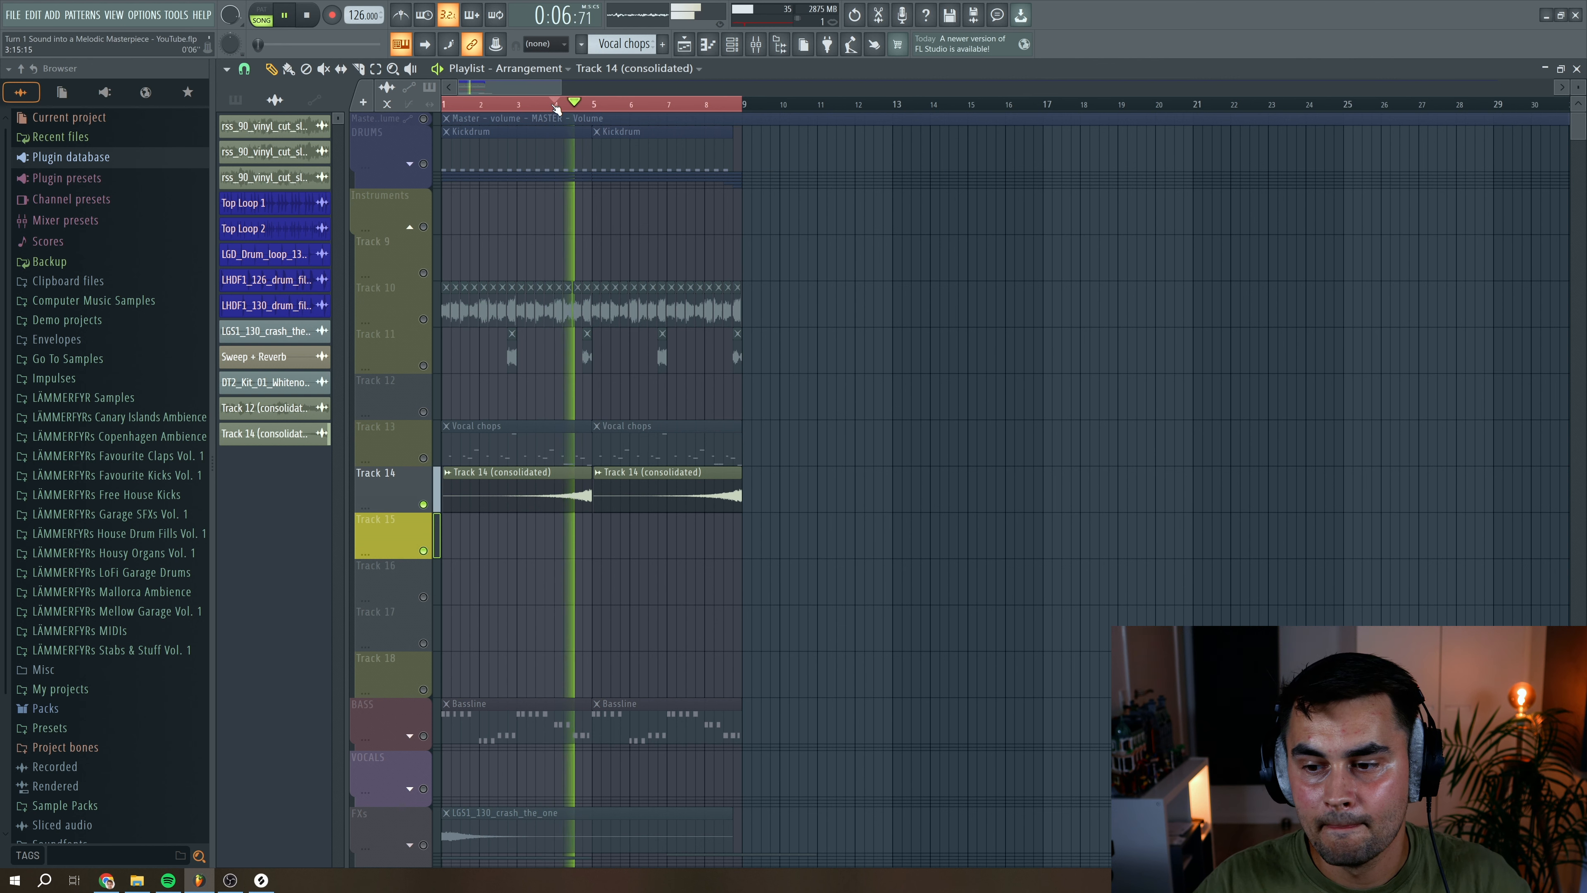
# Enable playlist tracks 10, 11 and 13 and play them together with the reversed Track 14 clips from the start
pyautogui.press('space')
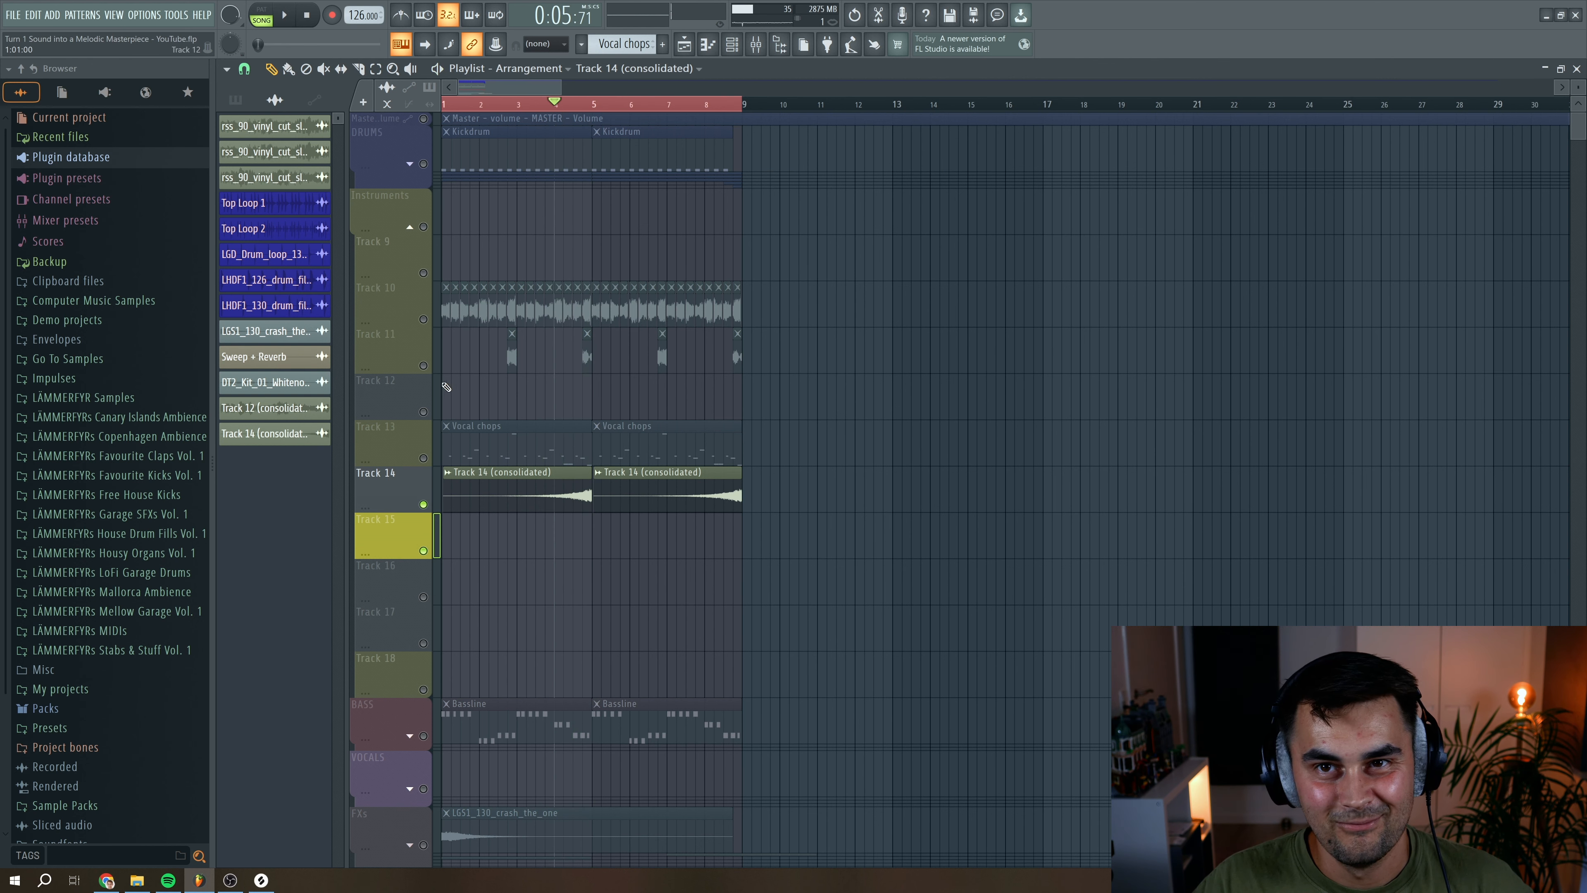
pyautogui.click(423, 459)
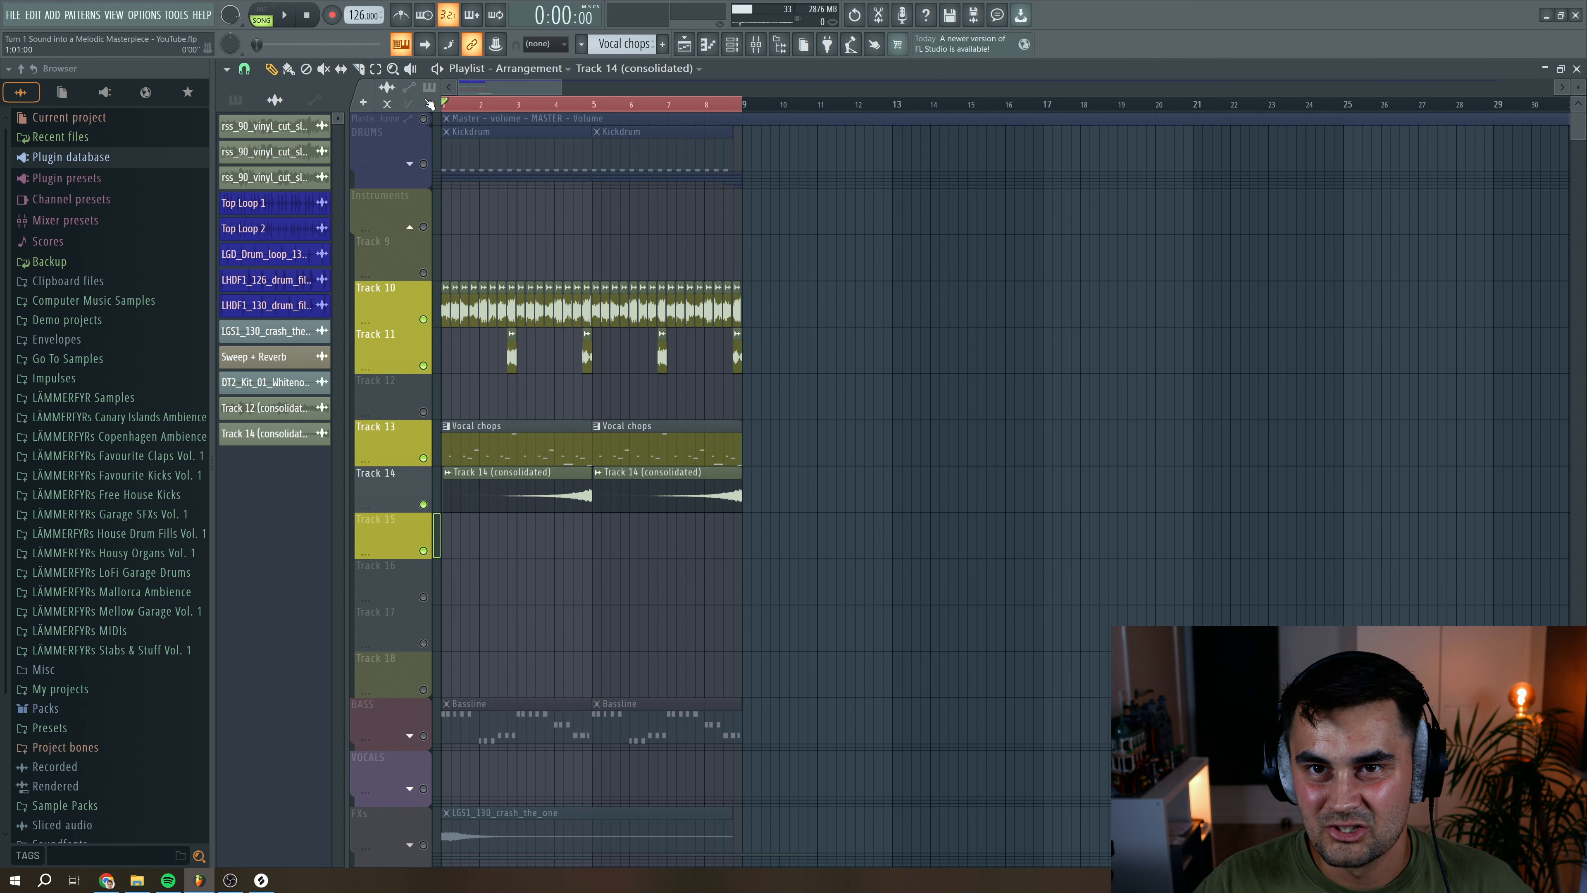
pyautogui.moveTo(556, 88); pyautogui.dragTo(545, 82)
pyautogui.press('space')
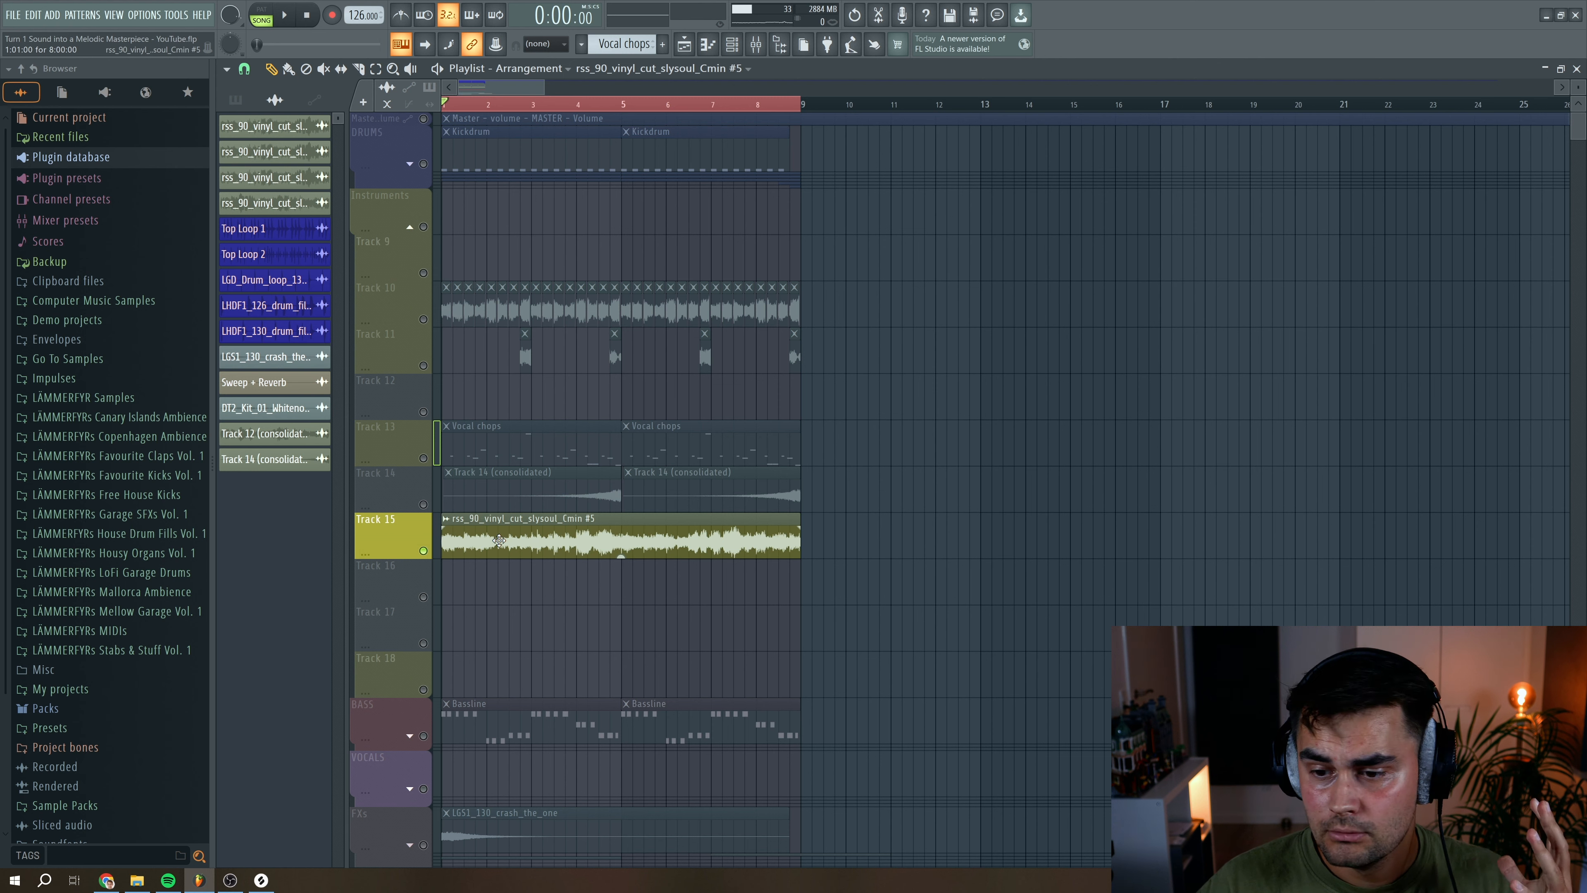
# Check the channel settings of vinyl sample #5 on playlist Track 15 and audition the soloed clip
pyautogui.doubleClick(498, 540)
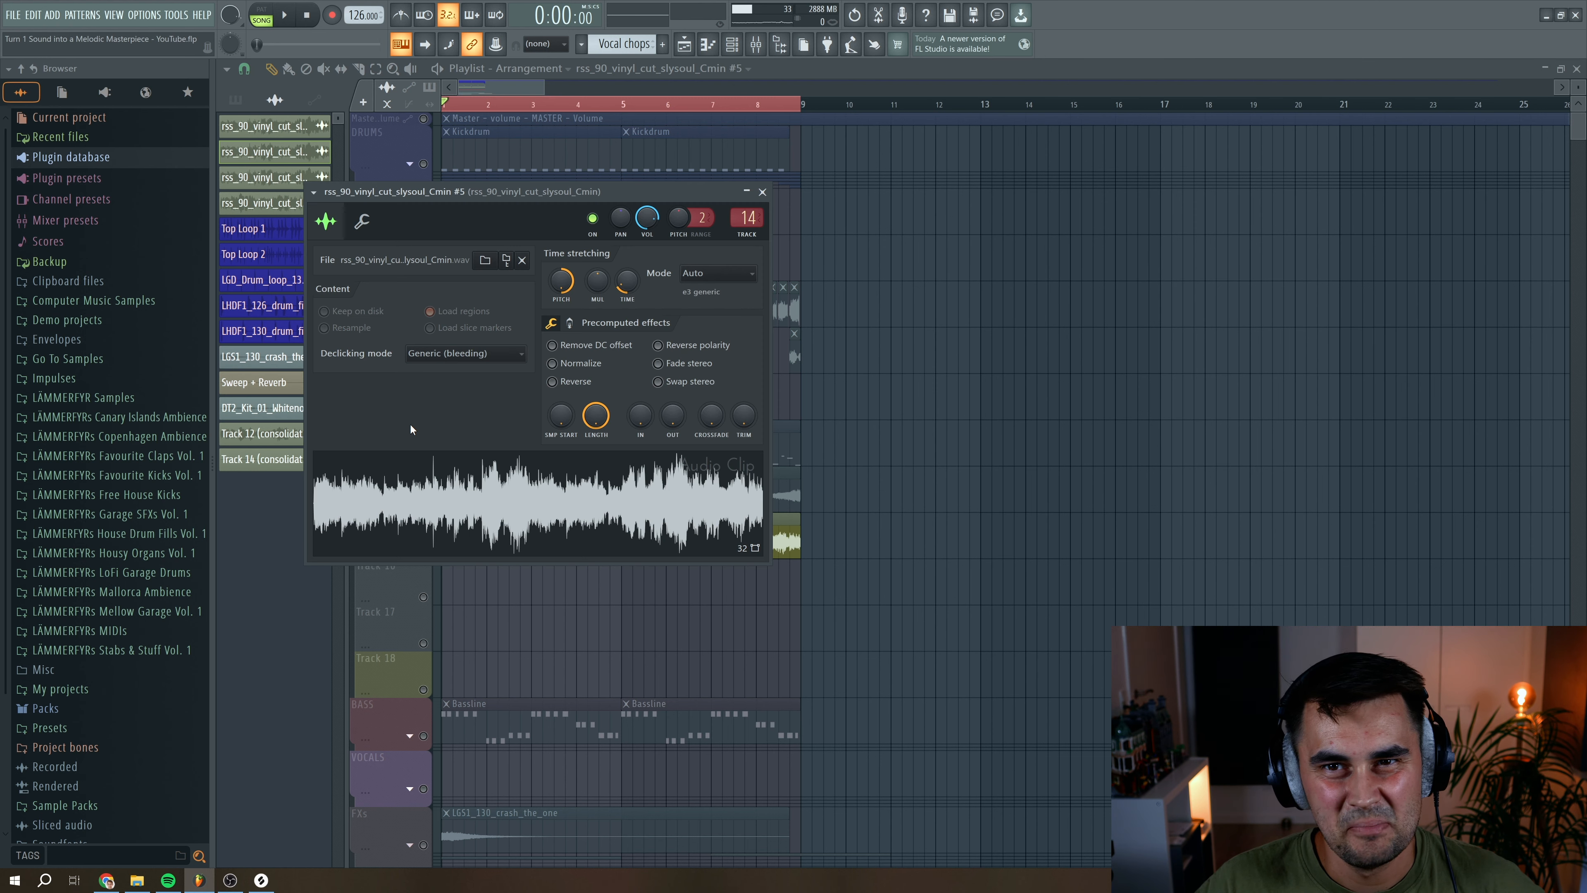
pyautogui.press('Escape')
pyautogui.click(286, 16)
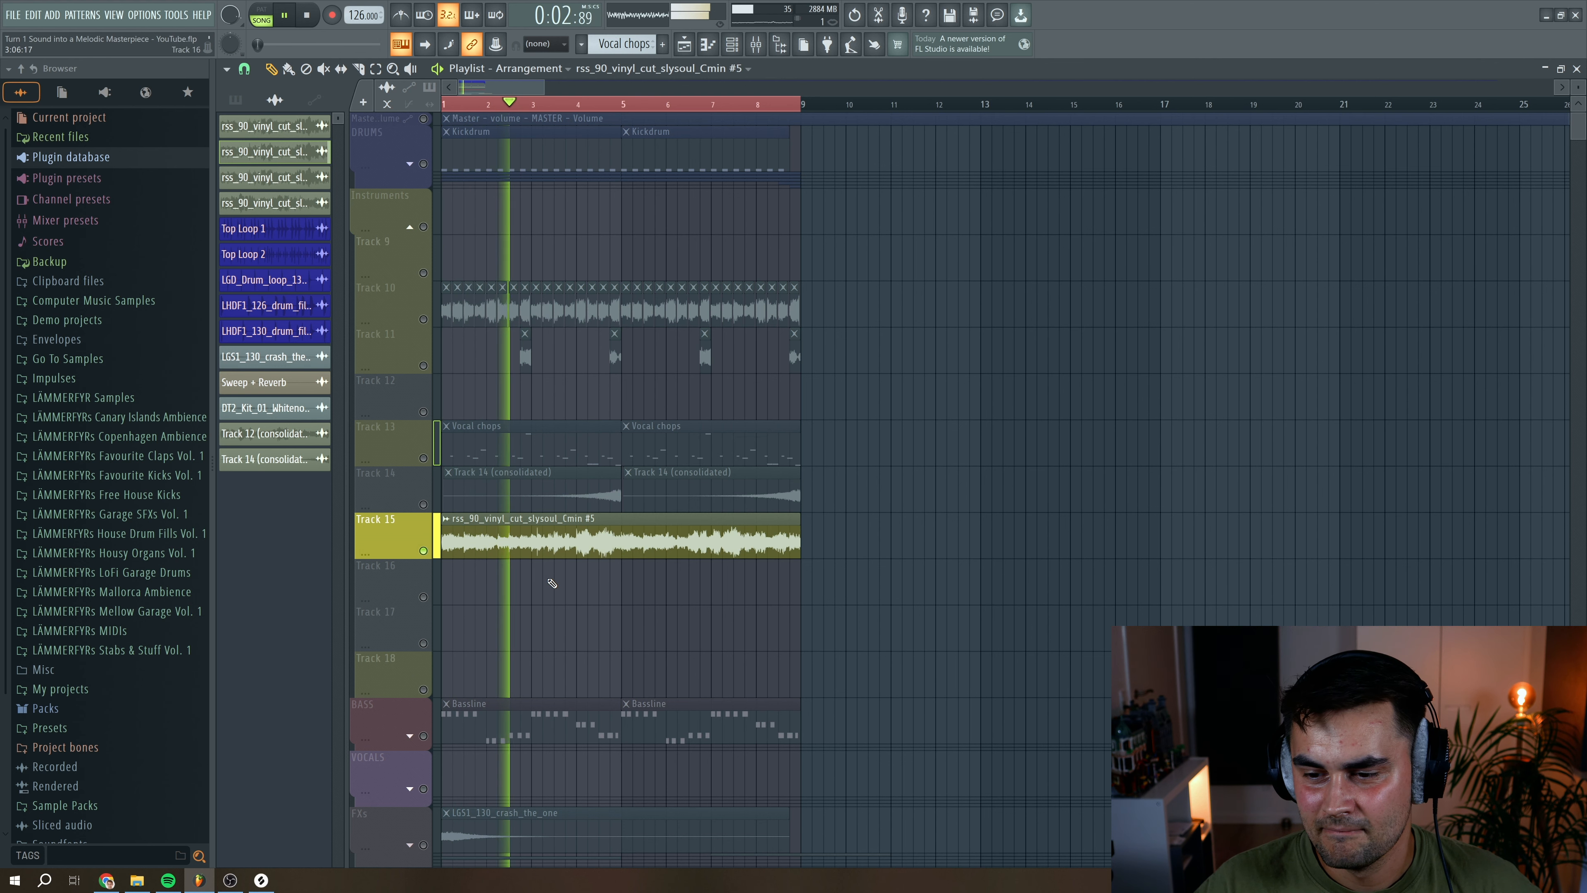
pyautogui.press('space')
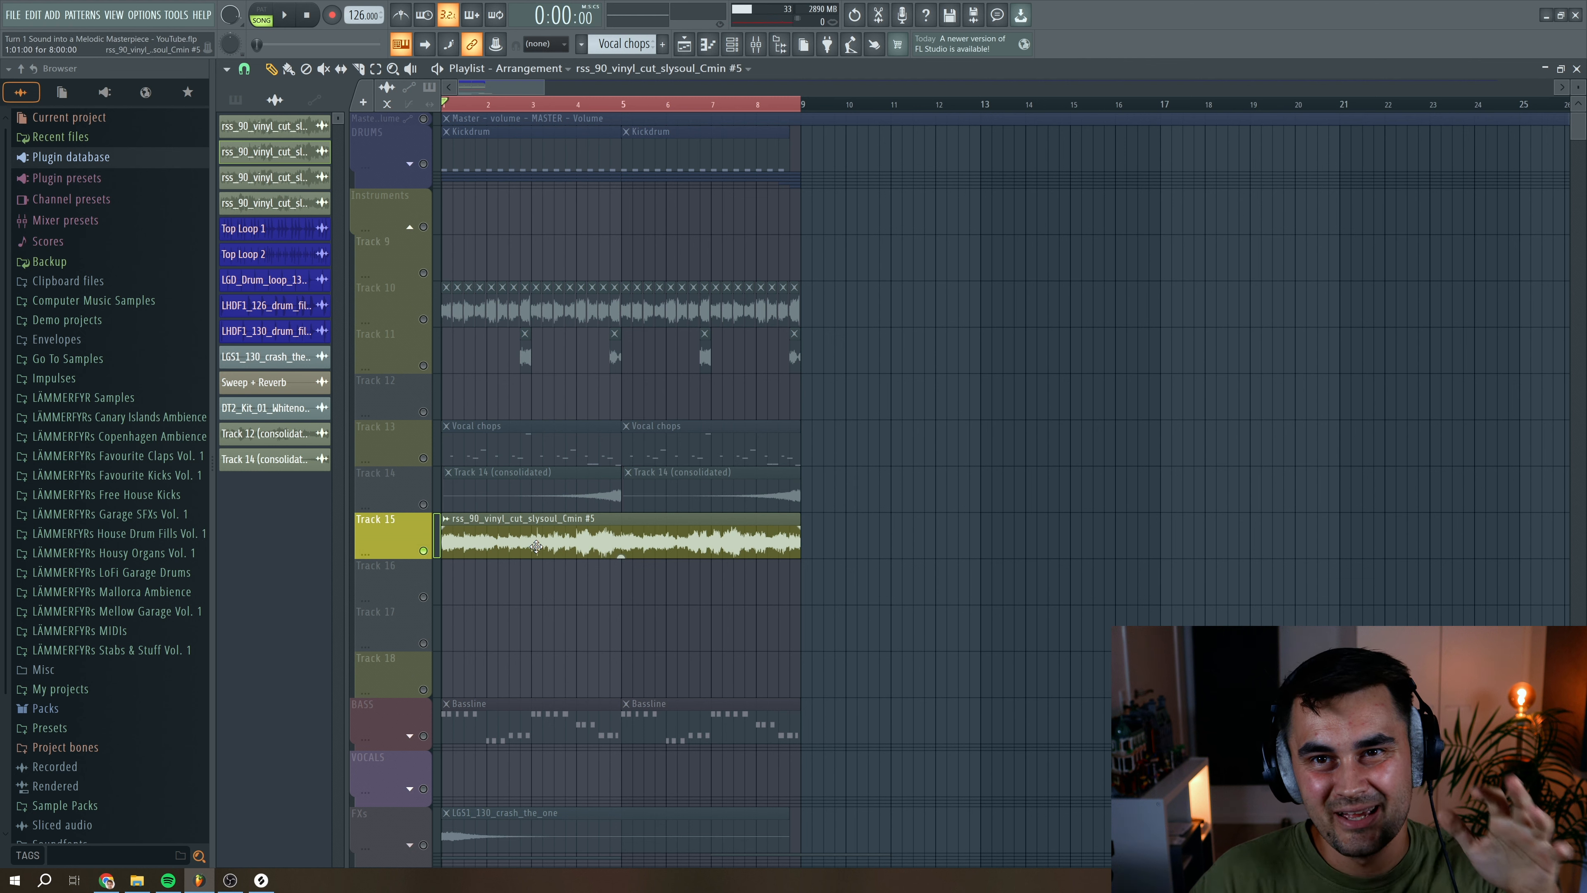
# Move vinyl sample #5's mixer track to position 19, beside the other sample layers
pyautogui.hotkey('alt', 'Left')
pyautogui.hotkey('alt', 'Left')
pyautogui.hotkey('alt', 'Left')
pyautogui.hotkey('alt', 'Left')
pyautogui.hotkey('alt', 'Left')
pyautogui.hotkey('alt', 'Left')
pyautogui.hotkey('alt', 'Left')
pyautogui.hotkey('alt', 'Left')
pyautogui.hotkey('alt', 'Left')
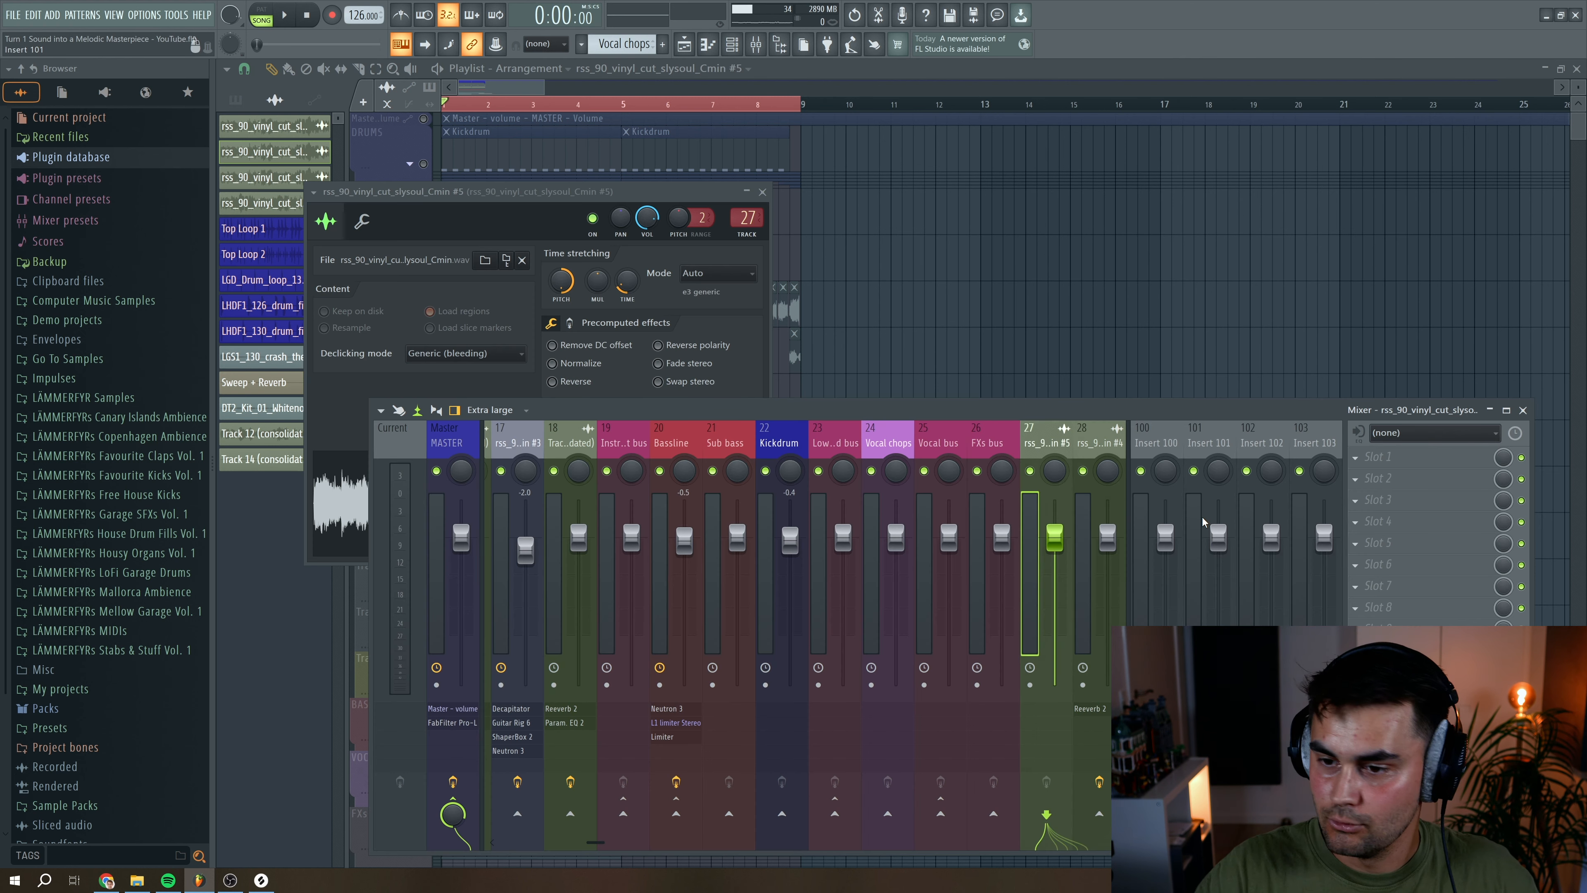
# Load kHs Trance Gate on mixer track 19 and adjust its envelope while the sample plays
pyautogui.moveTo(840, 193); pyautogui.dragTo(906, 177)
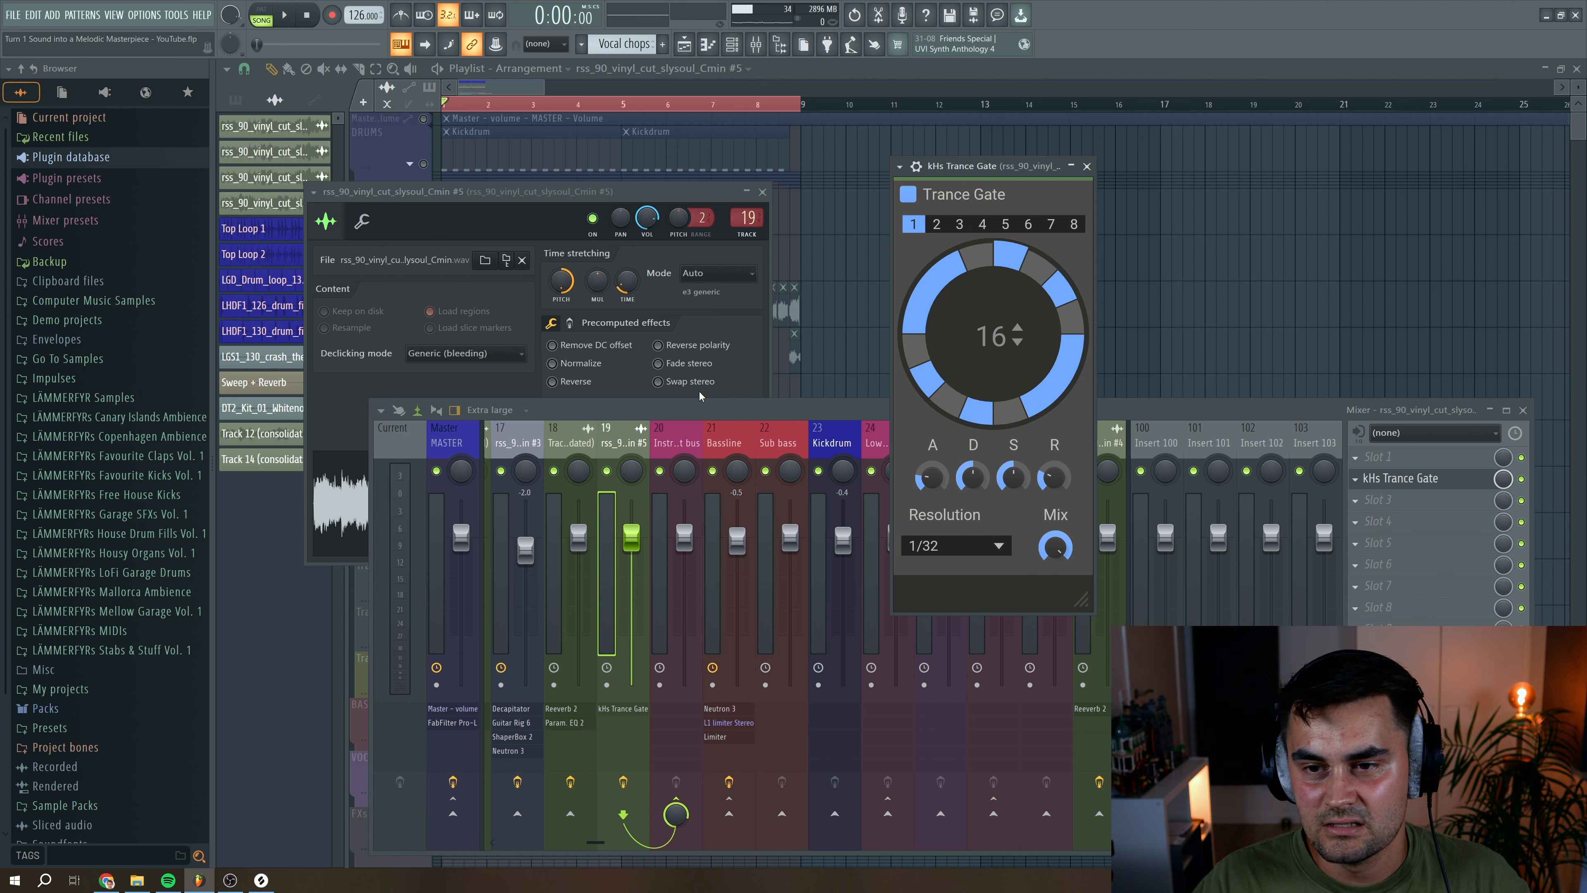
pyautogui.press('space')
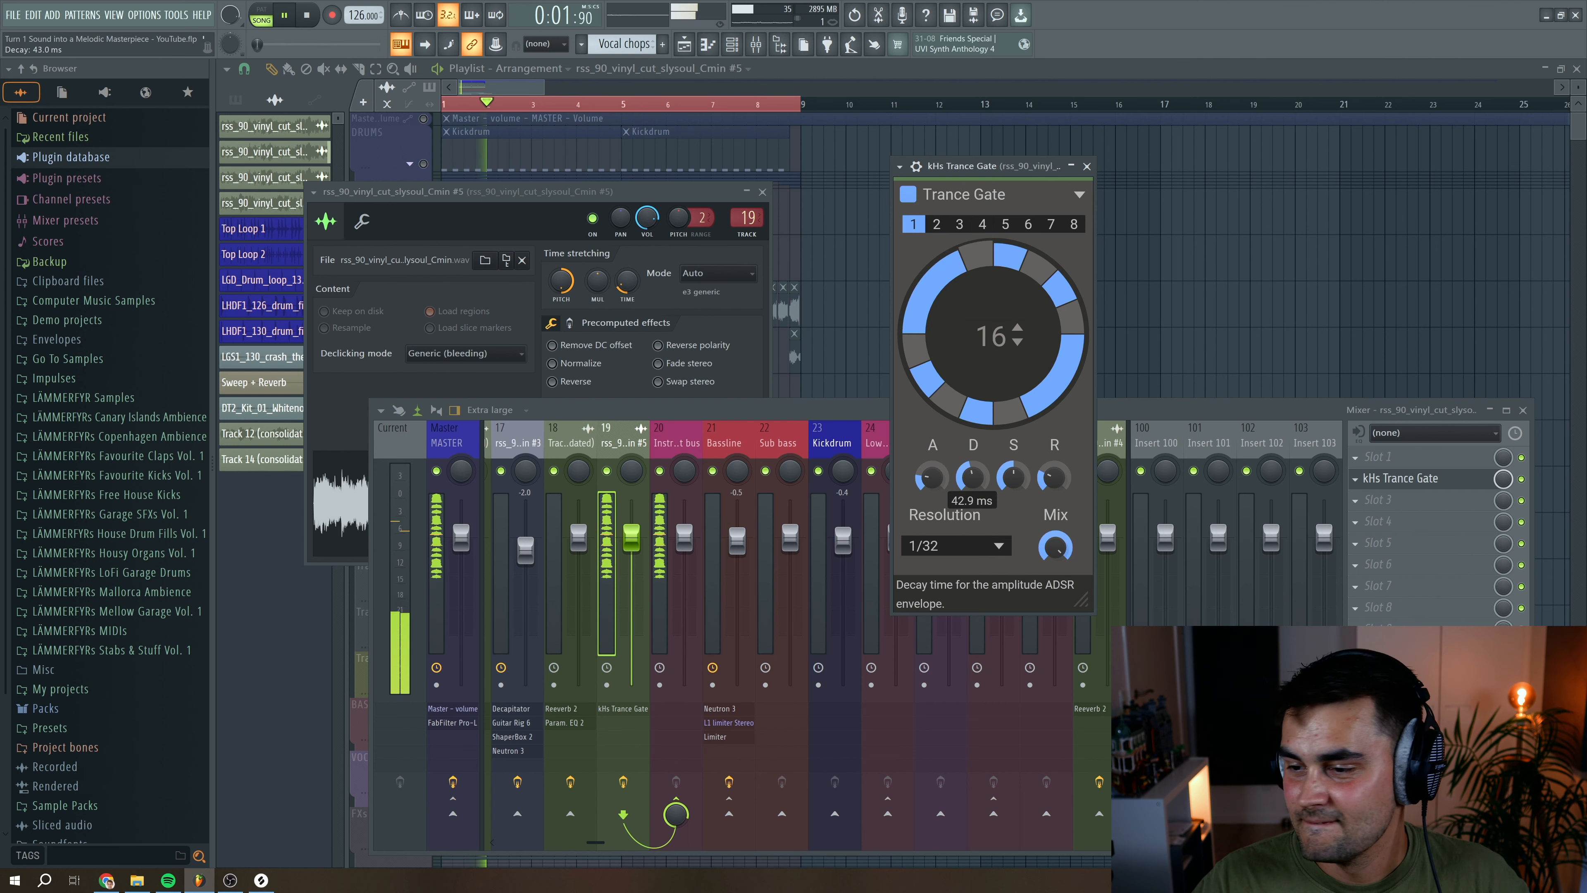
pyautogui.moveTo(1019, 474)
pyautogui.mouseDown()
pyautogui.moveTo(1019, 554)
pyautogui.moveTo(1055, 456)
pyautogui.moveTo(1054, 476)
pyautogui.moveTo(984, 471)
pyautogui.moveTo(1025, 469)
pyautogui.mouseUp()
pyautogui.click(1087, 166)
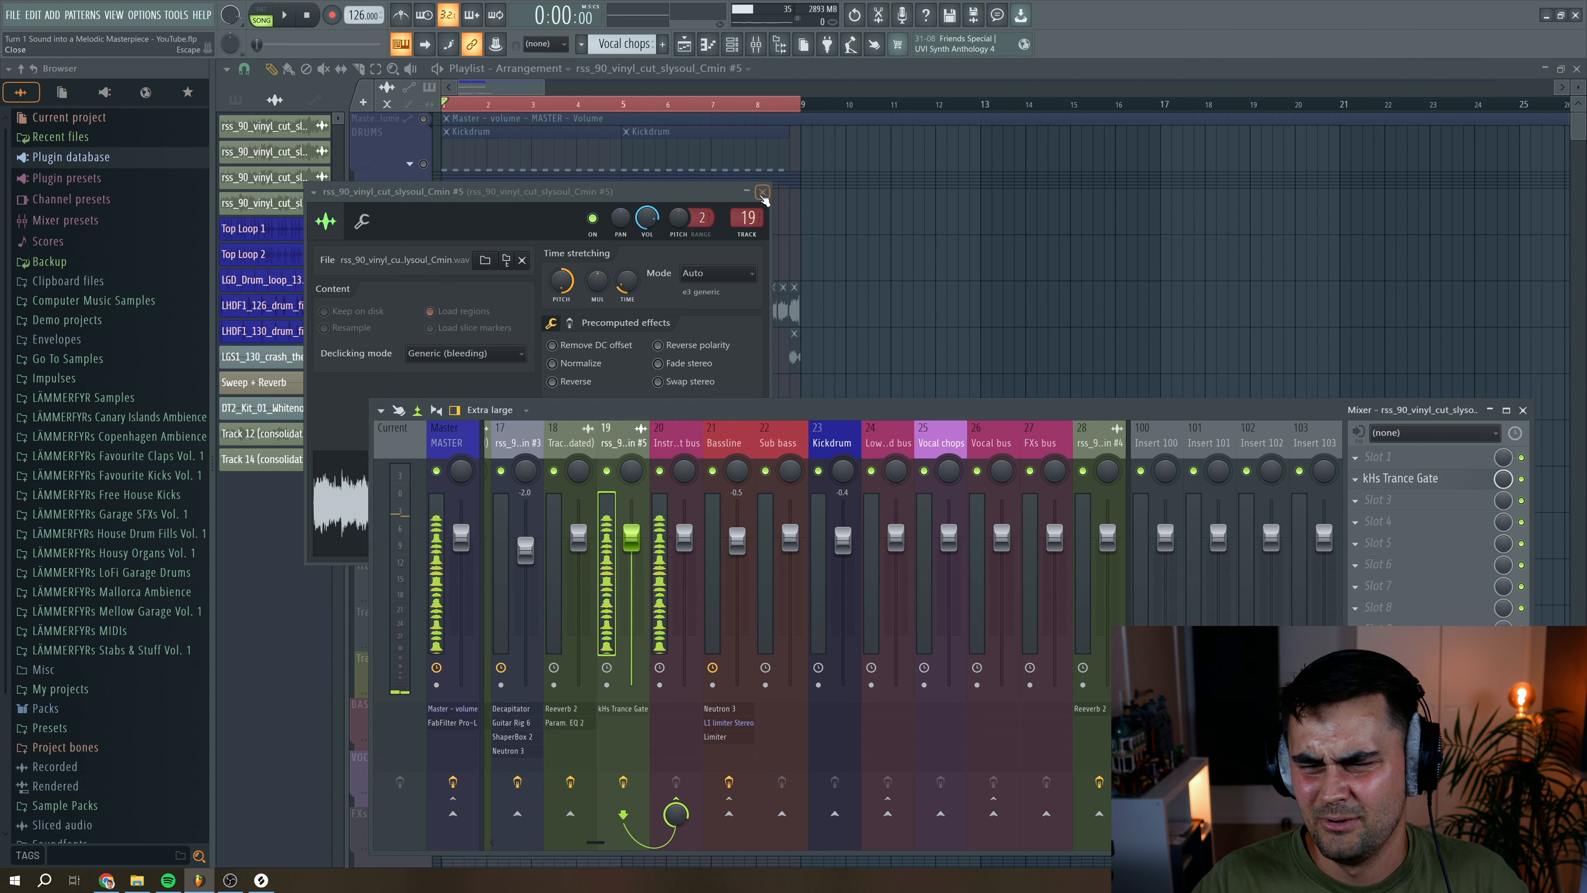
pyautogui.click(762, 191)
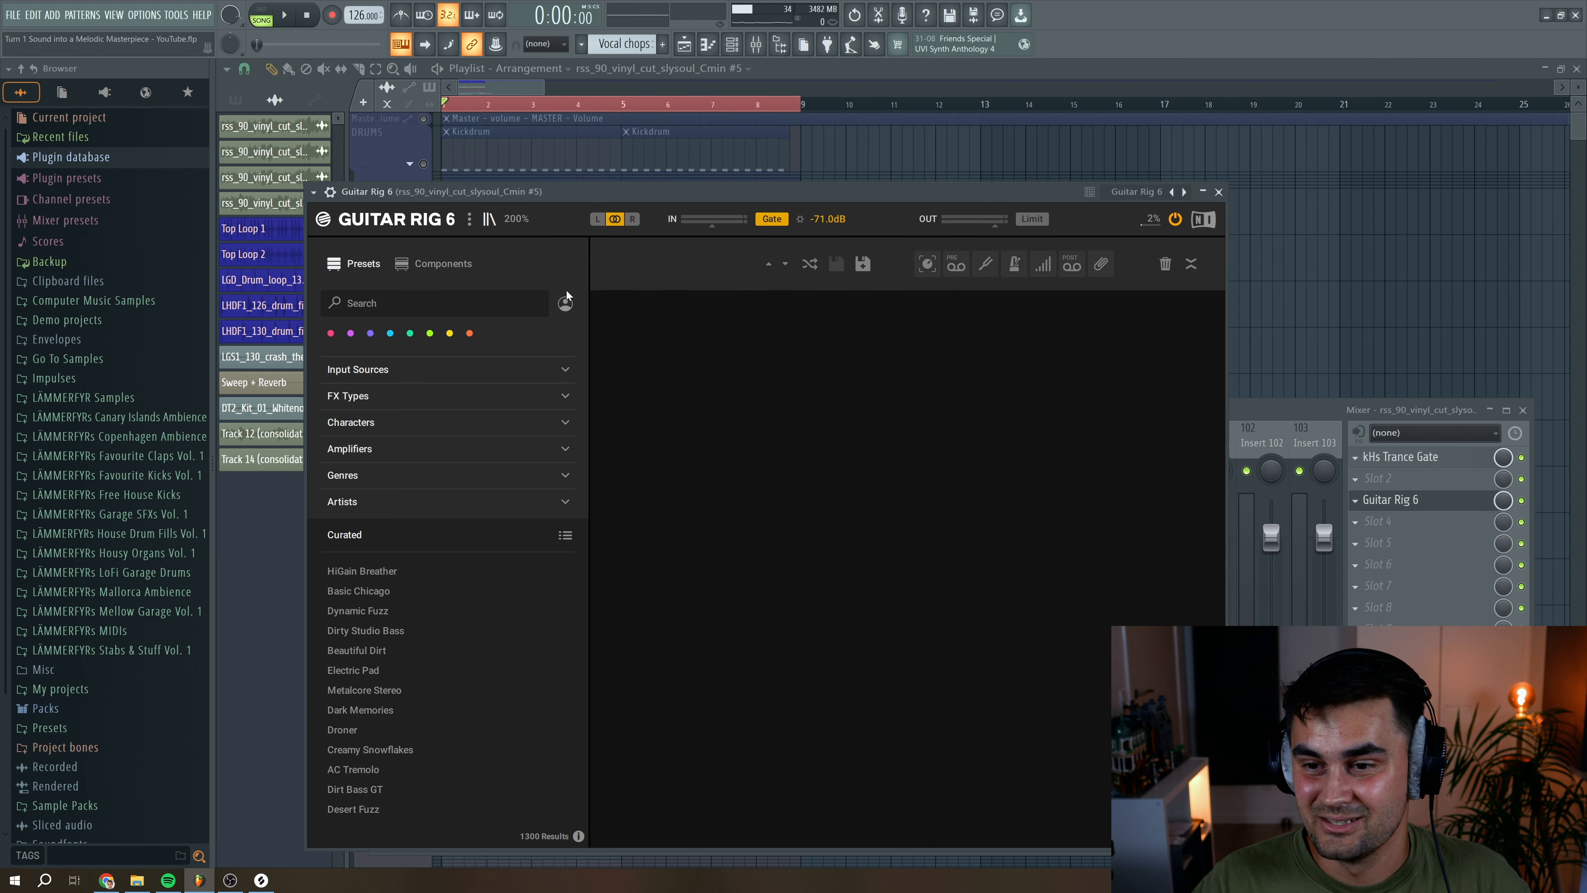
# Load the user preset LGR1 - LoFi Flutter Drums in Guitar Rig 6 on mixer track 19
pyautogui.moveTo(572, 195); pyautogui.dragTo(586, 180)
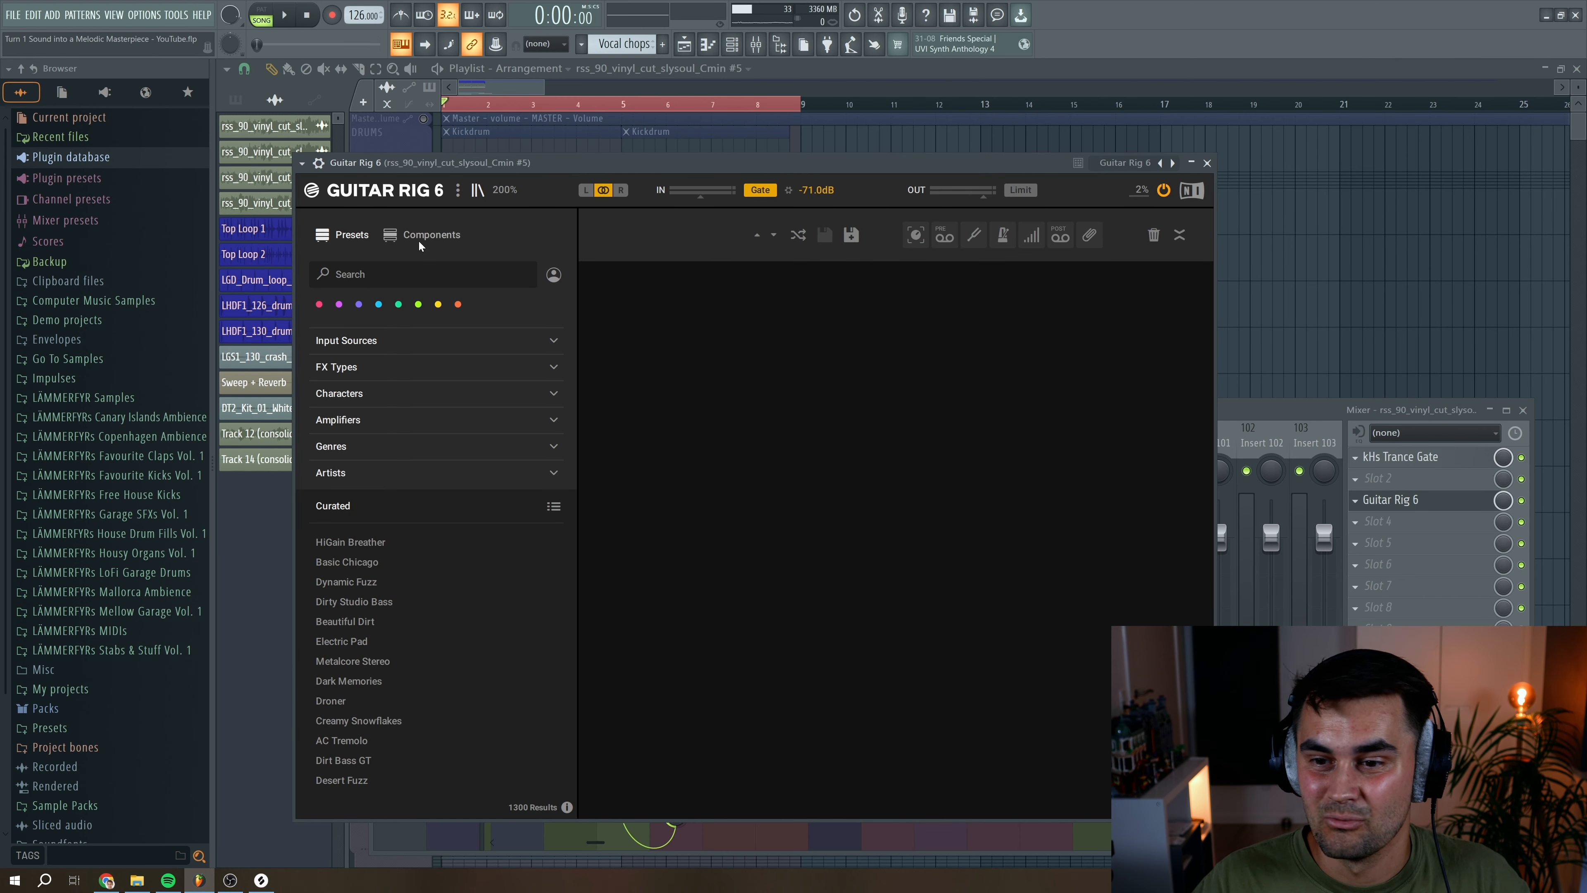
pyautogui.click(553, 274)
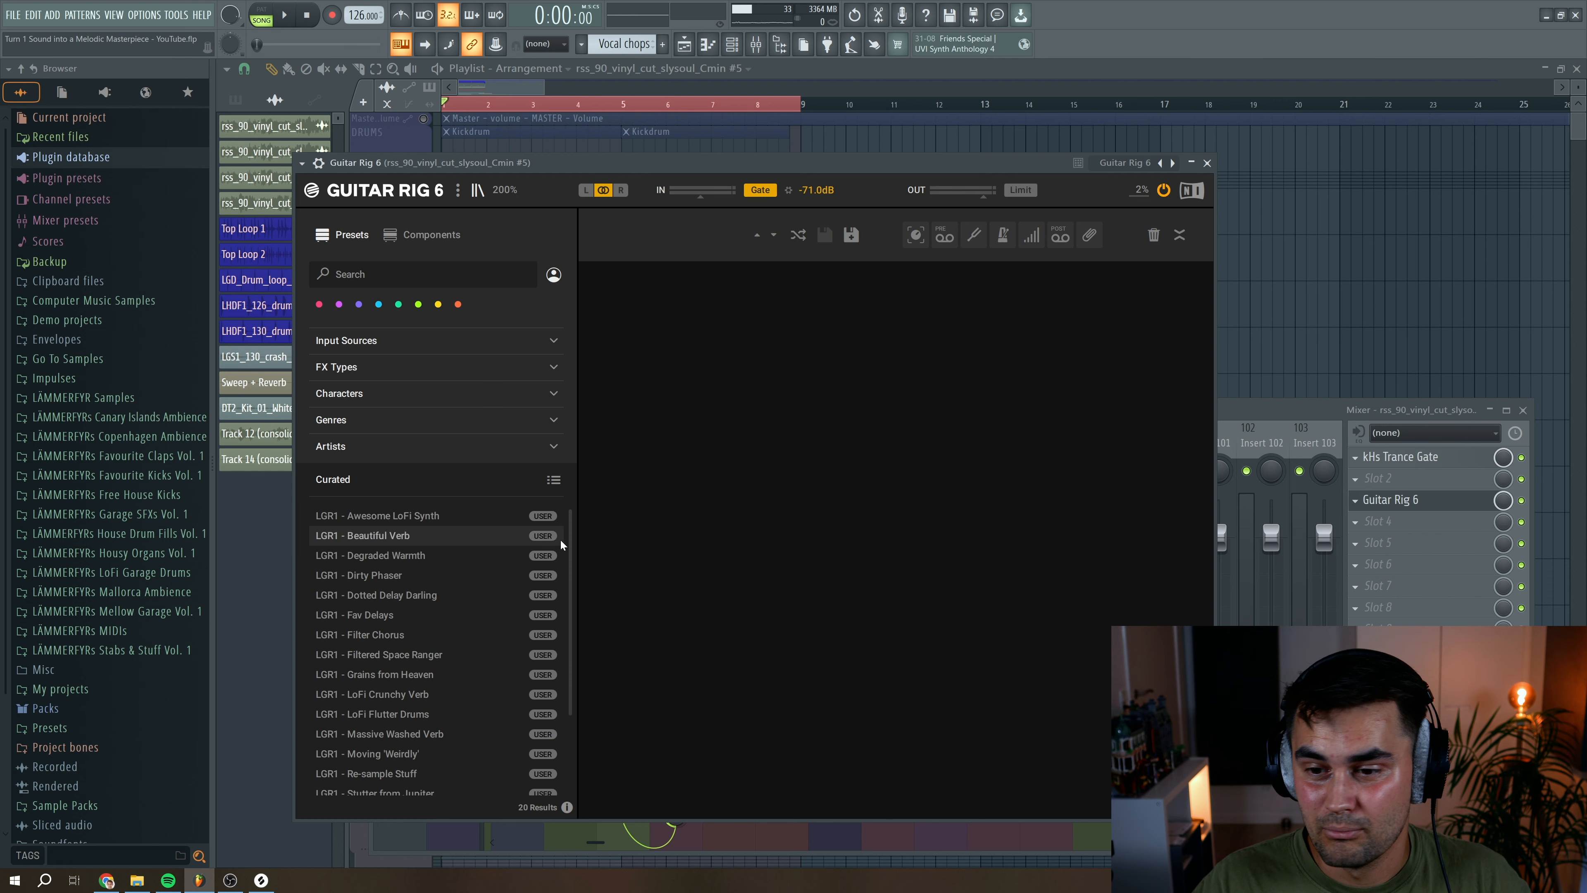
pyautogui.scroll(-3, 460, 509)
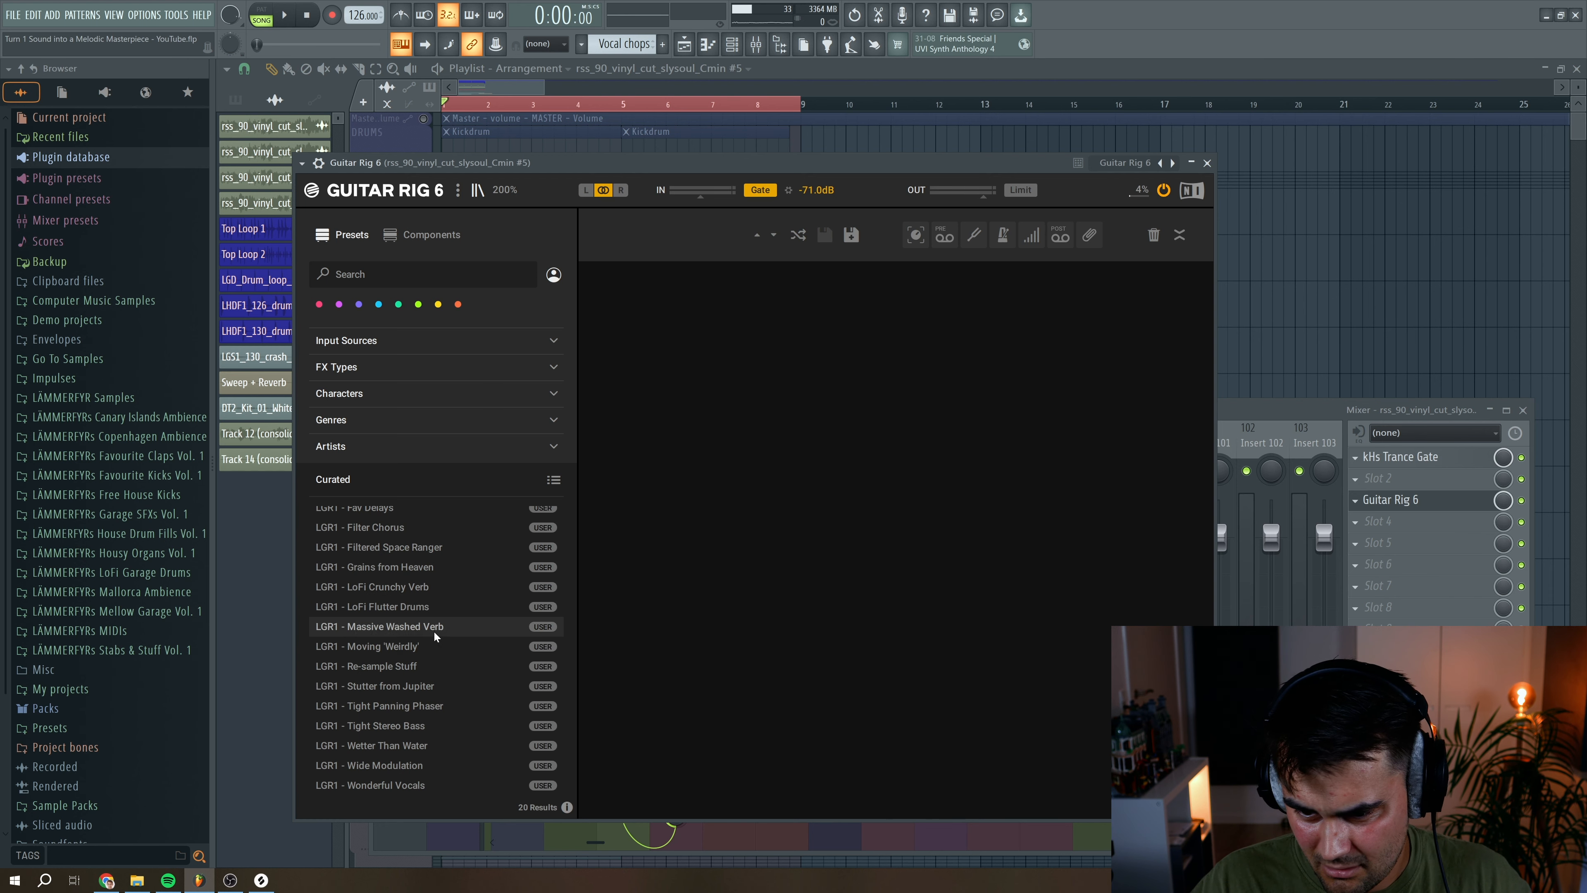
pyautogui.scroll(1, 434, 630)
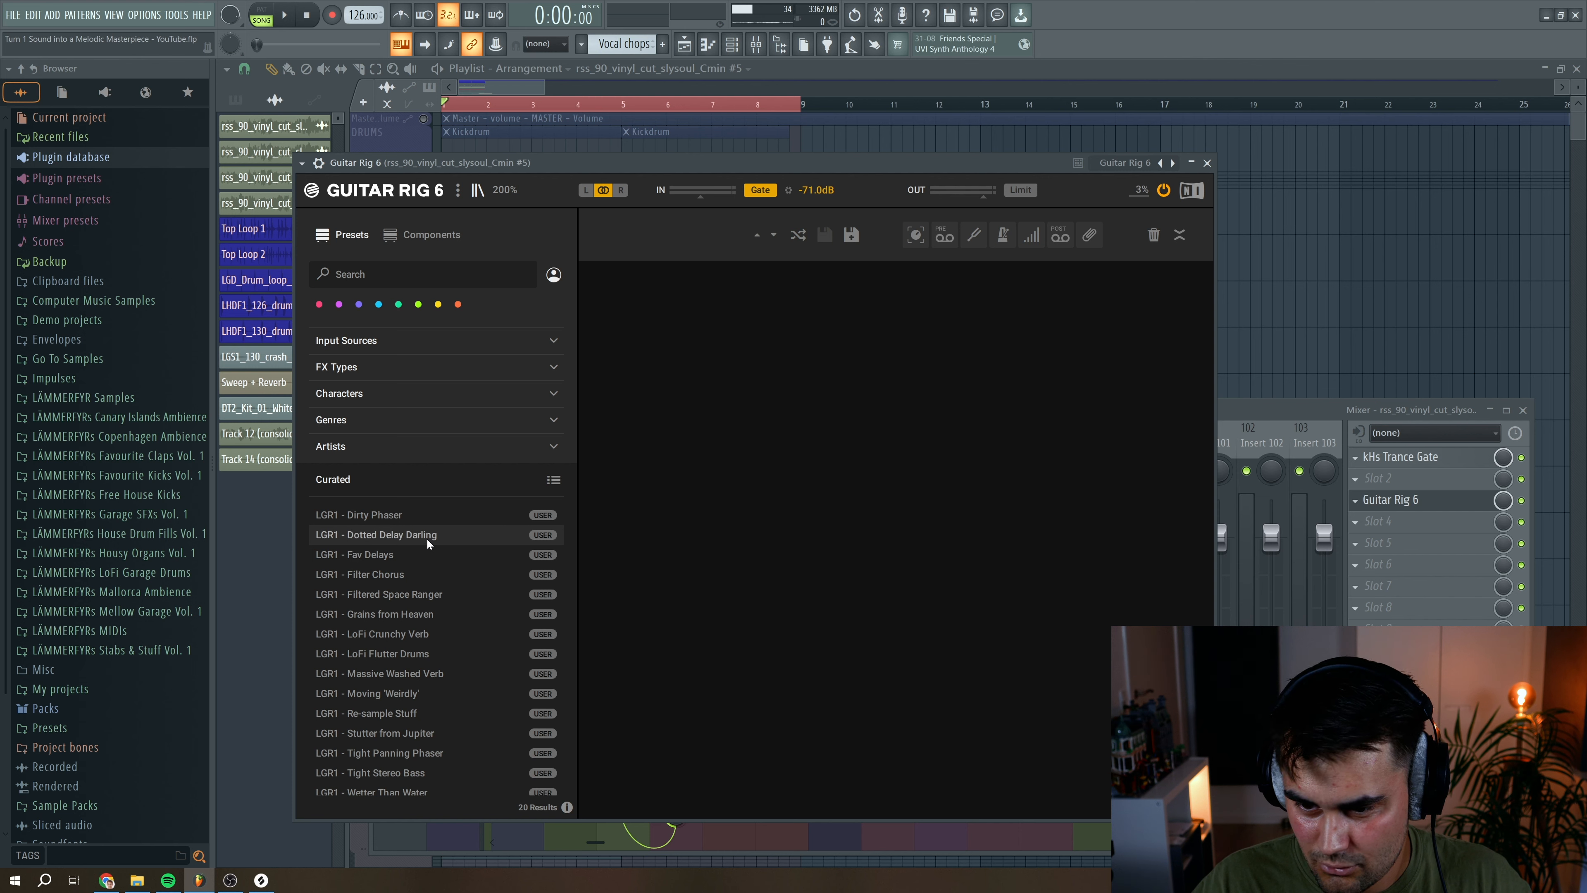
pyautogui.click(420, 654)
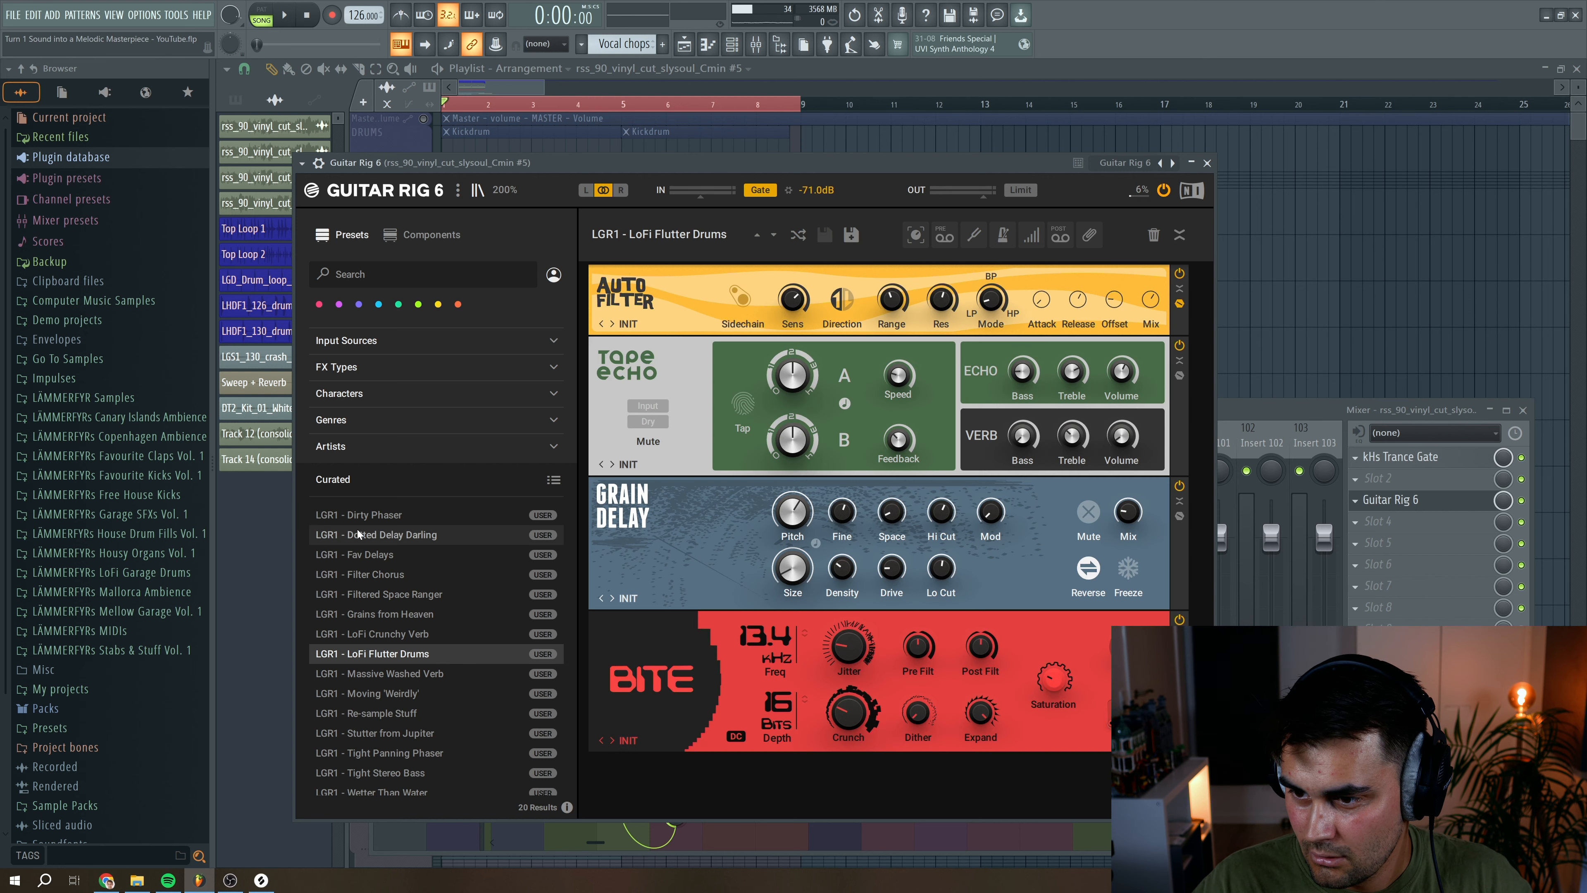
# Refine the Guitar Rig preset during playback, setting Auto Filter's mix to 45.5 % and Bite's frequency to 17.4 kHz
pyautogui.click(284, 15)
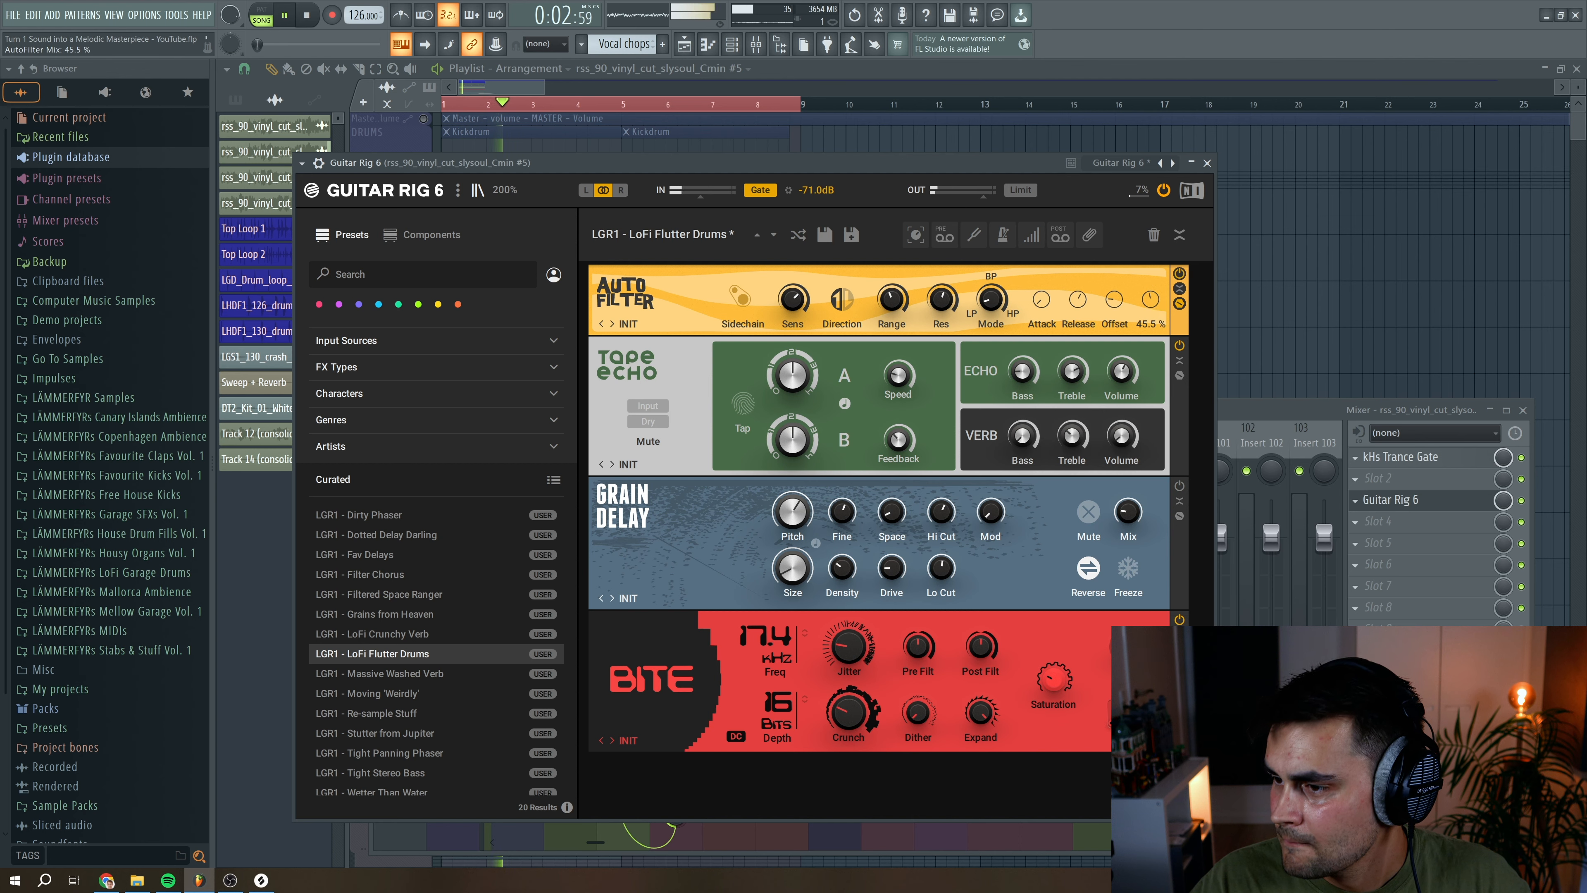
pyautogui.click(1207, 163)
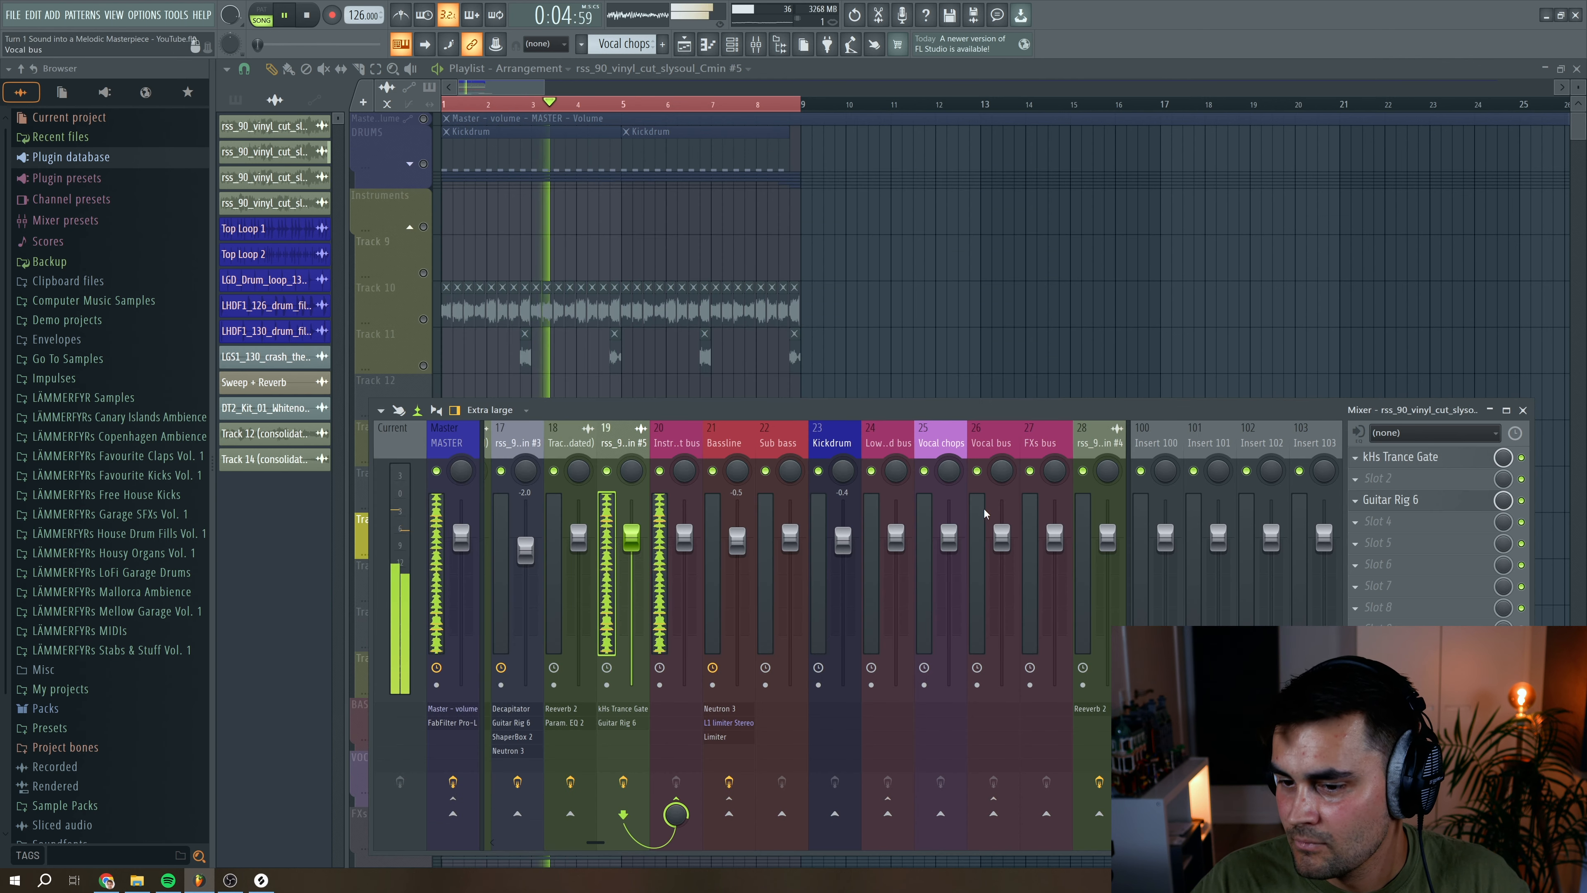
pyautogui.press('space')
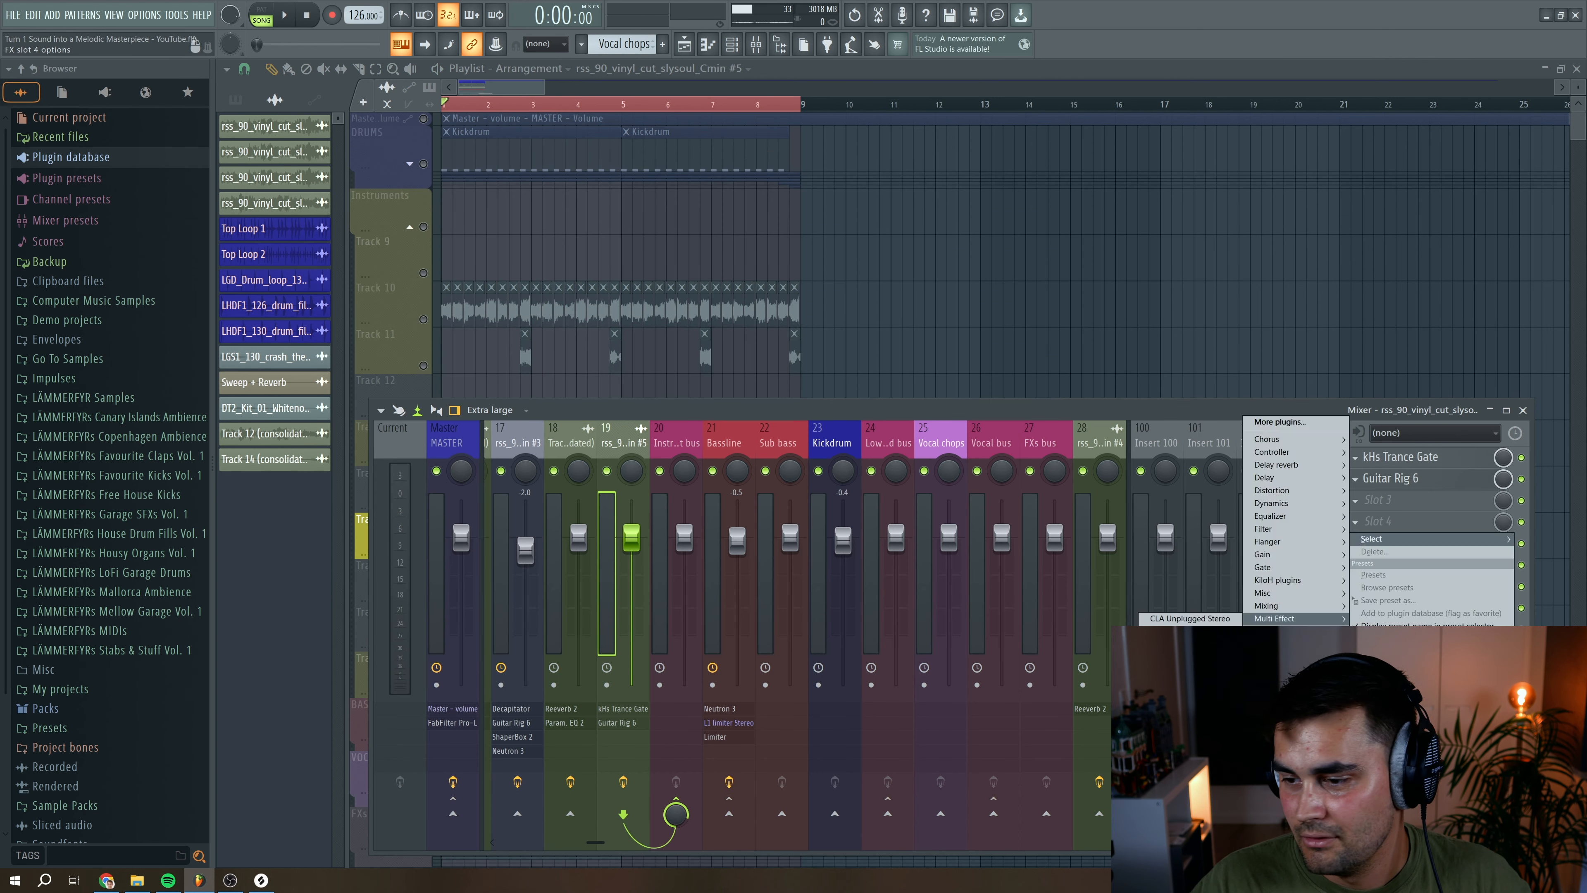
# Load ShaperBox 2 on mixer track 19 and set its volume shaper's mix to 76 % during playback
pyautogui.click(1186, 619)
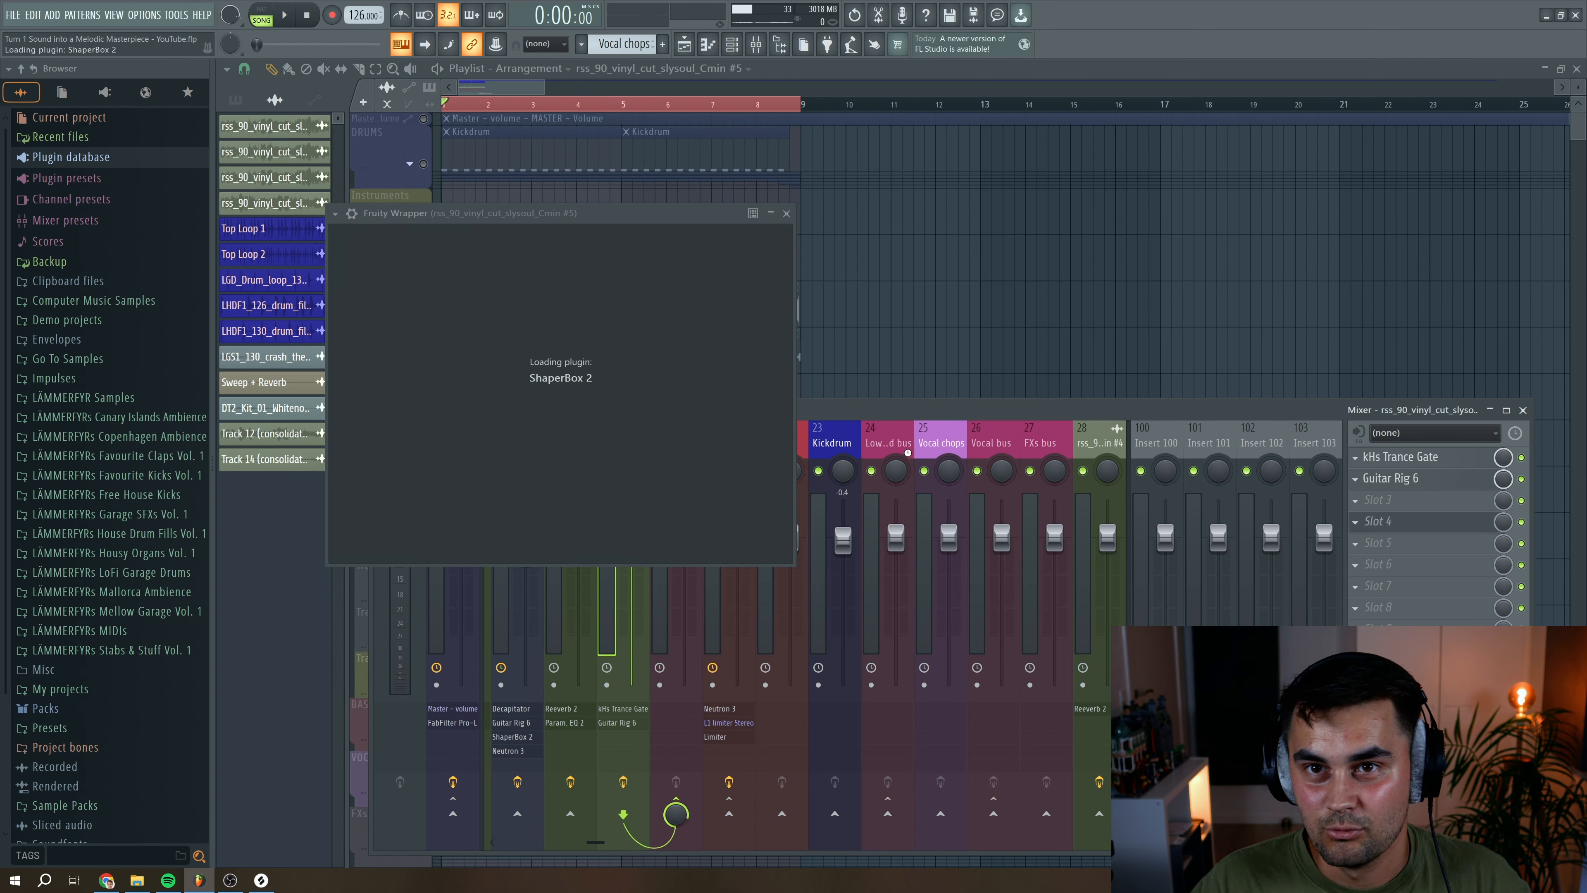
pyautogui.click(850, 358)
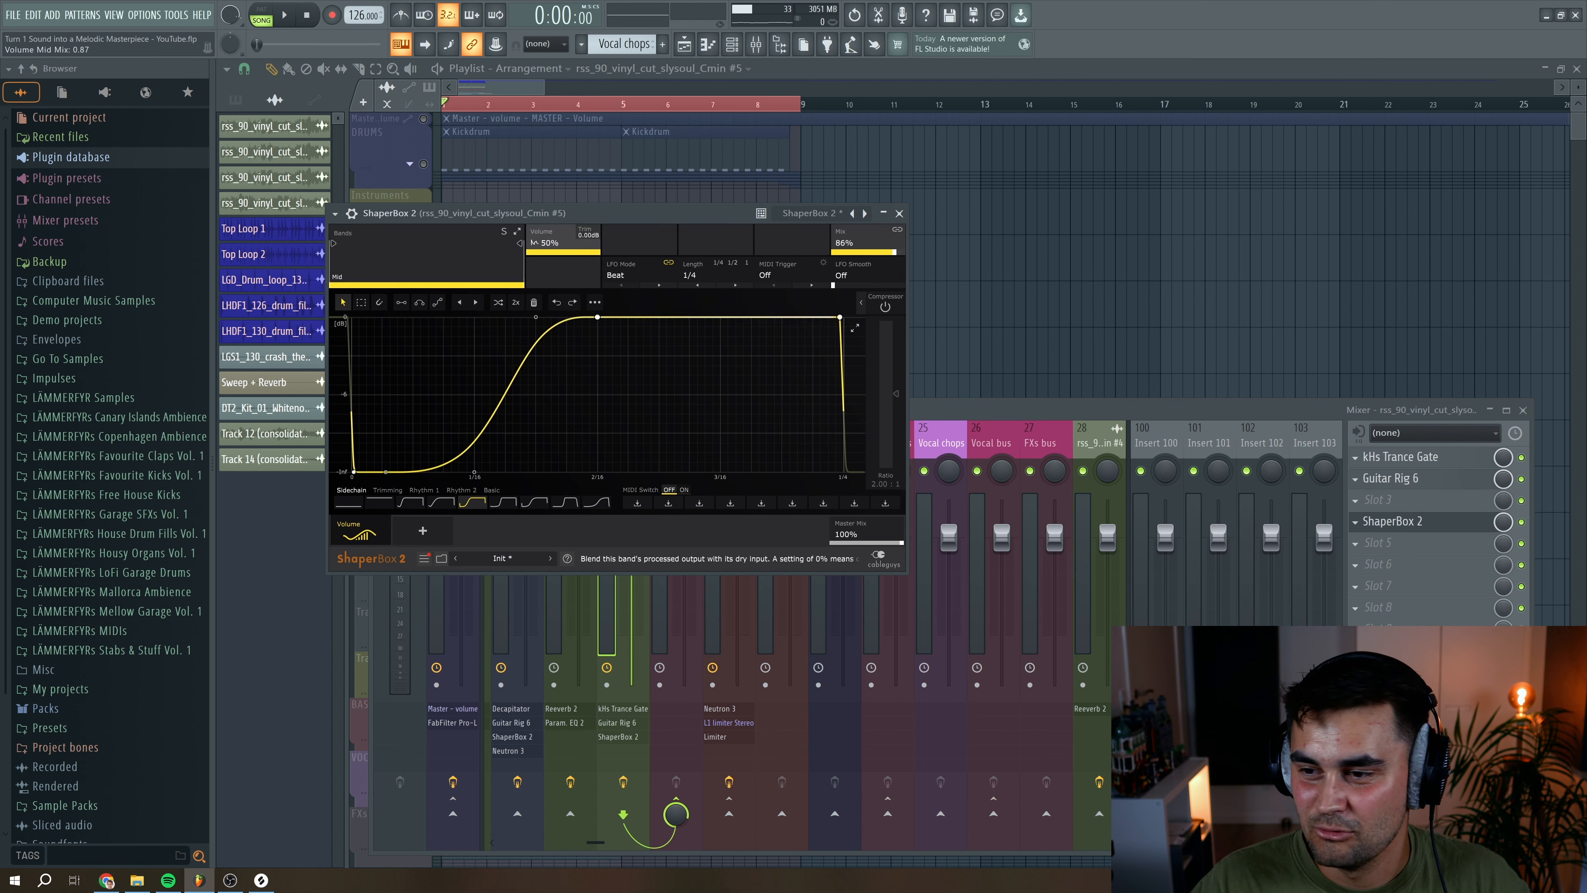
pyautogui.press('space')
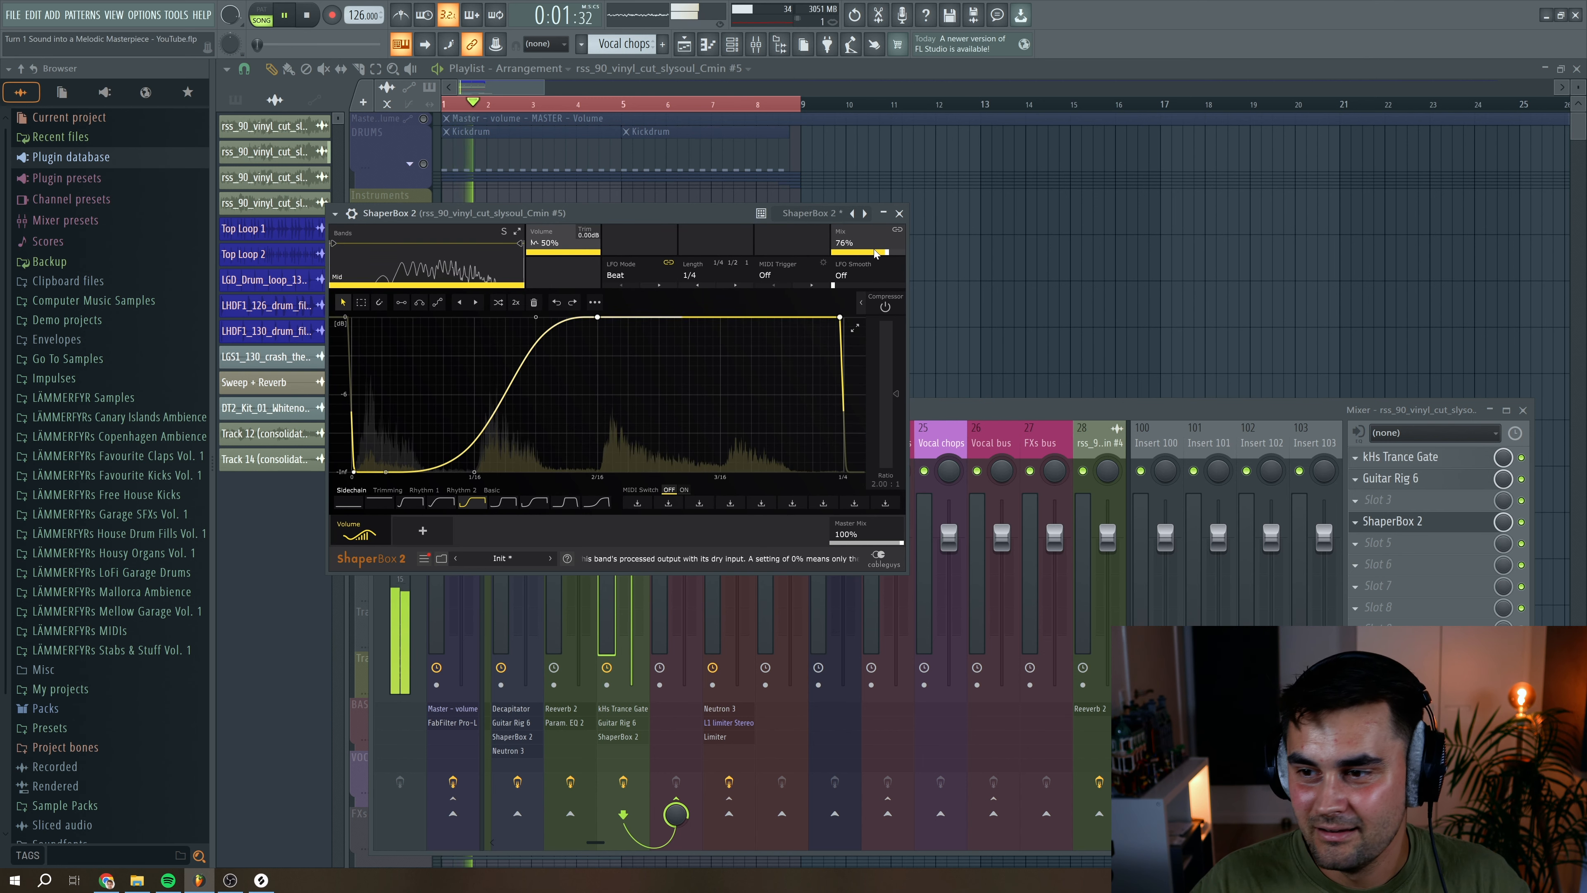
pyautogui.click(900, 214)
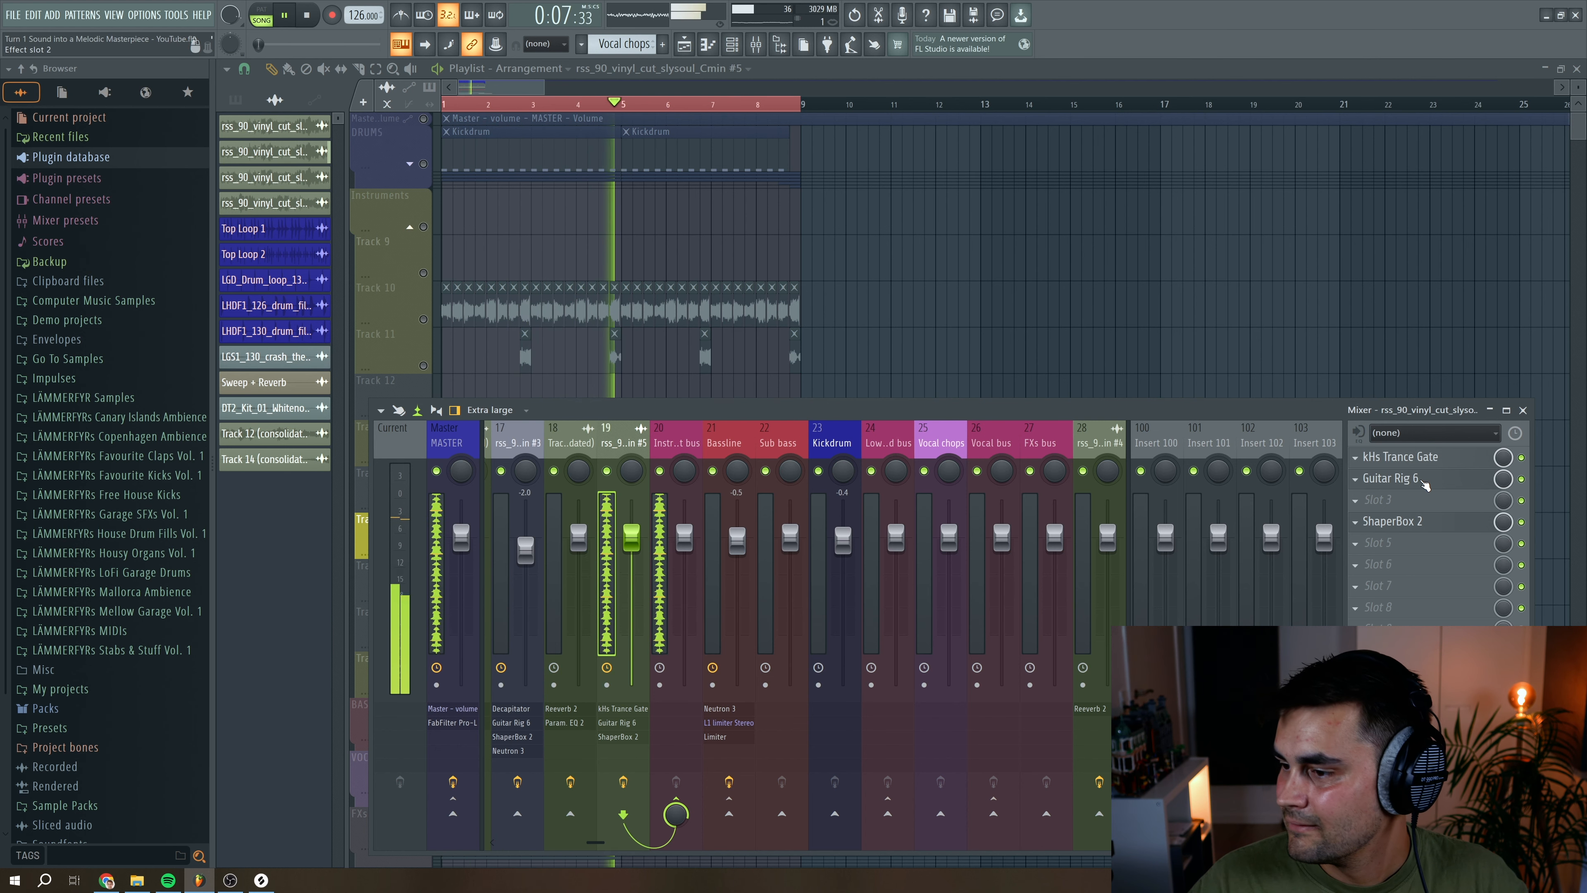
# Add a ping-pong Replika delay after Auto Filter in track 19's Guitar Rig, with a mix of about 18 %
pyautogui.click(1424, 485)
pyautogui.press('space')
pyautogui.moveTo(873, 491); pyautogui.dragTo(882, 394)
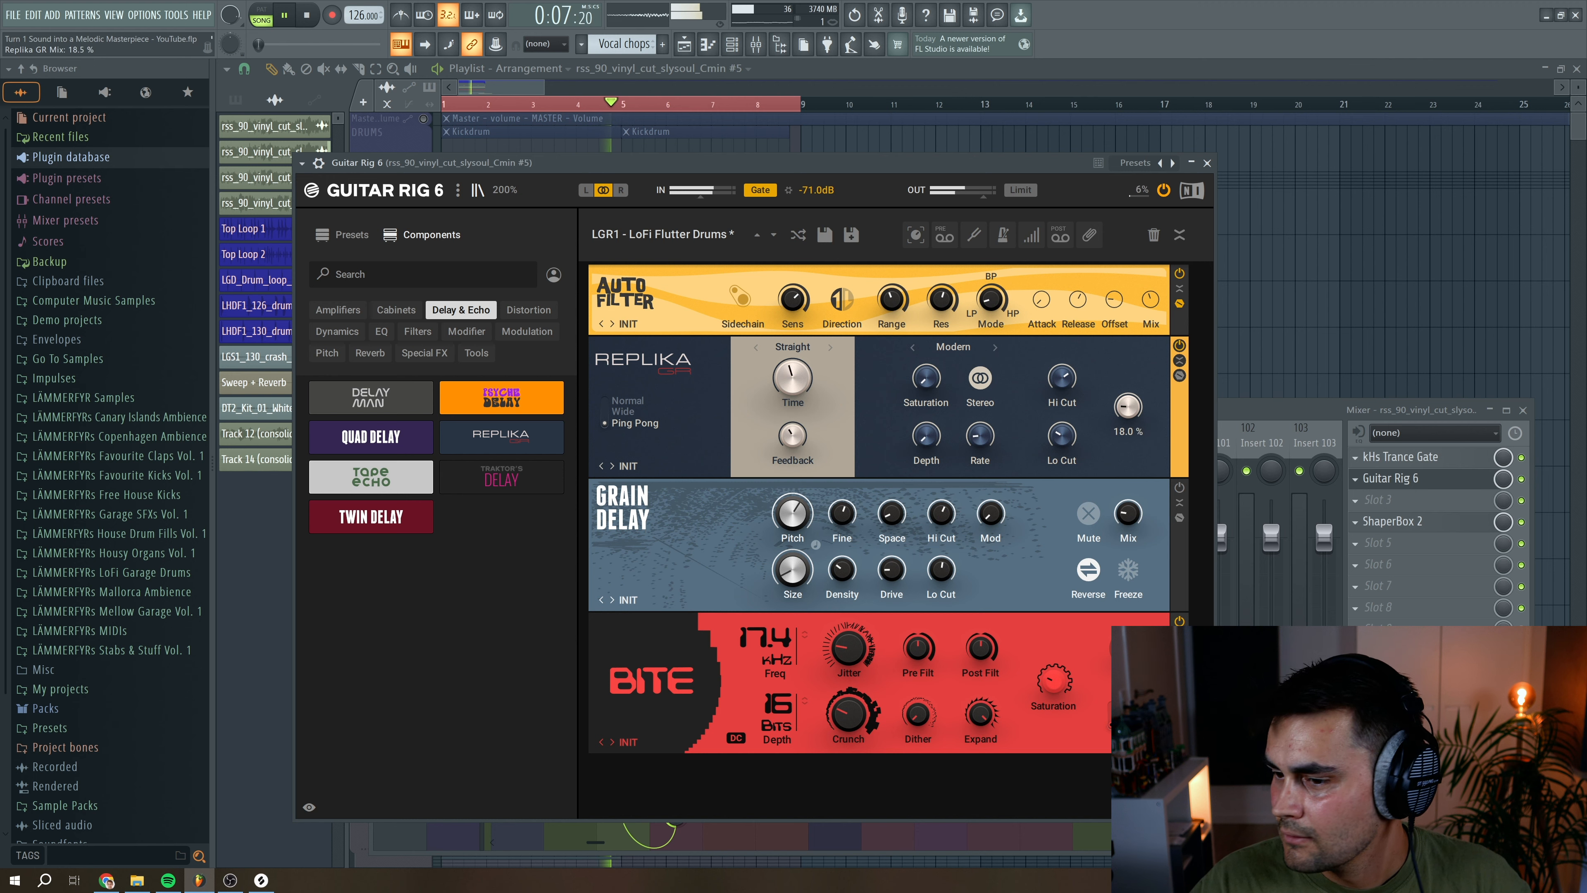
pyautogui.click(1207, 163)
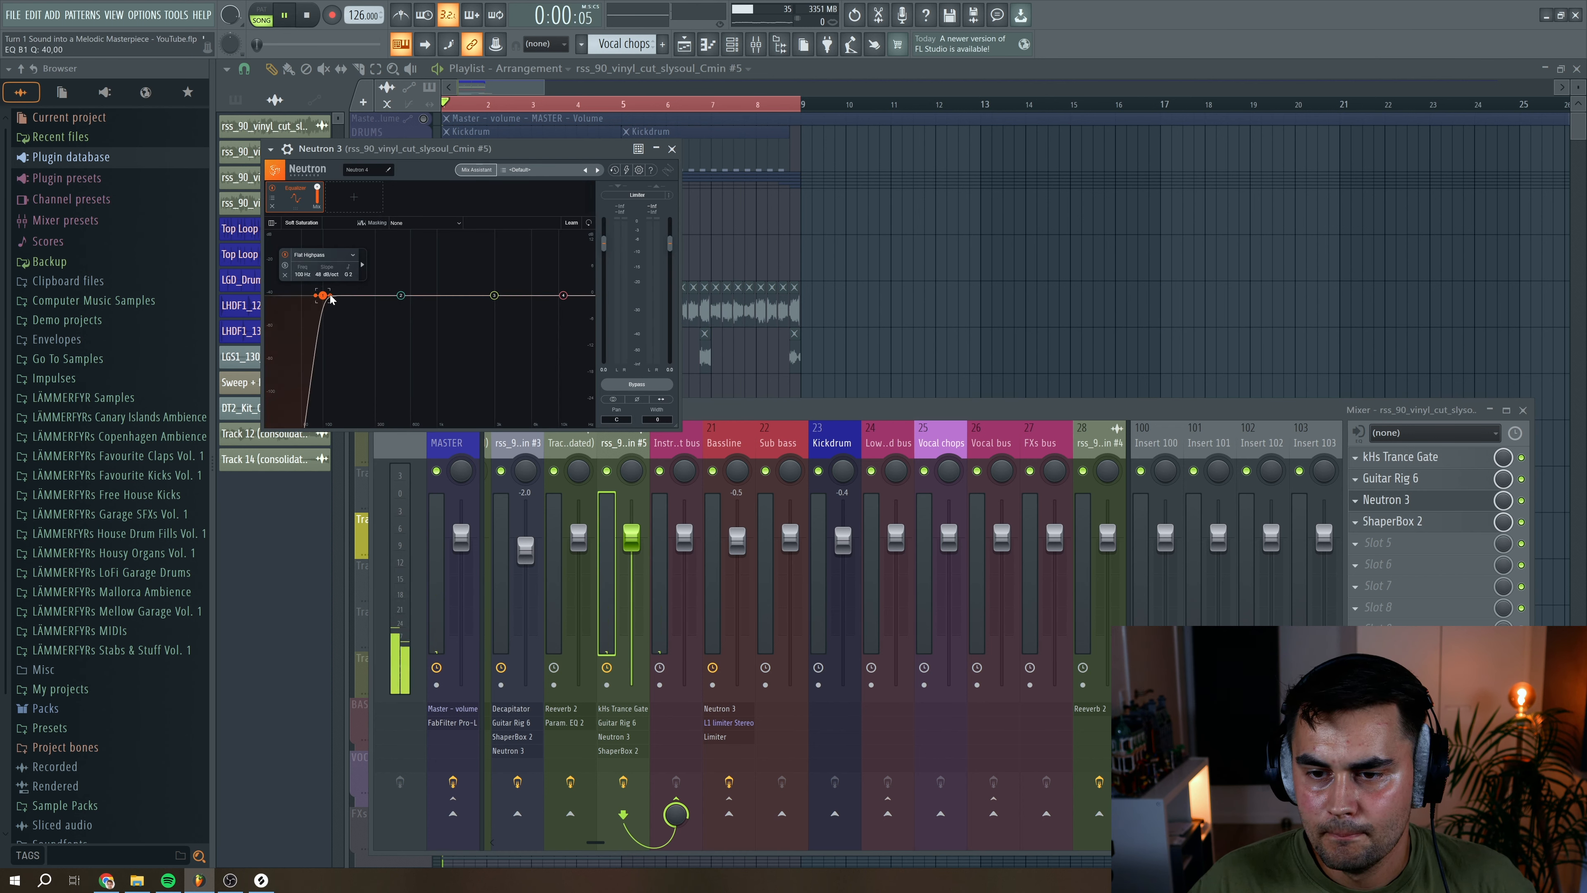
# Load Neutron 3 on mixer track 19, raise its high-pass cutoff and boost the high shelf around 5.3 kHz
pyautogui.moveTo(331, 298); pyautogui.dragTo(378, 302)
pyautogui.press('space')
pyautogui.moveTo(565, 297); pyautogui.dragTo(527, 287)
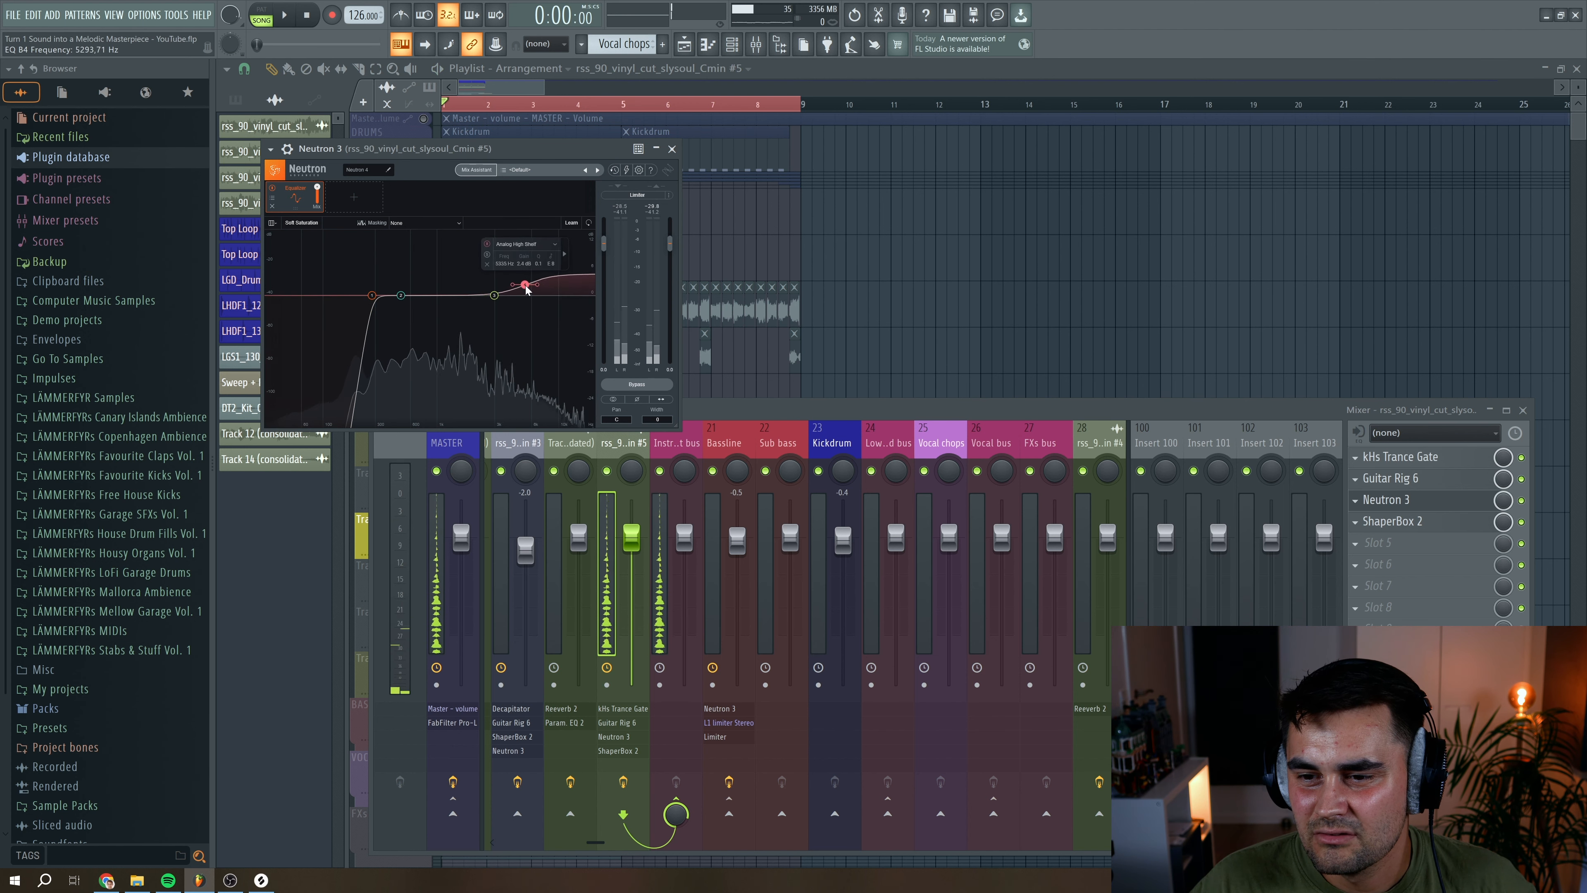
# Change Neutron's high shelf to Baxandall, boost it further and nudge the high-pass cutoff slightly higher during playback
pyautogui.click(521, 244)
pyautogui.moveTo(524, 288)
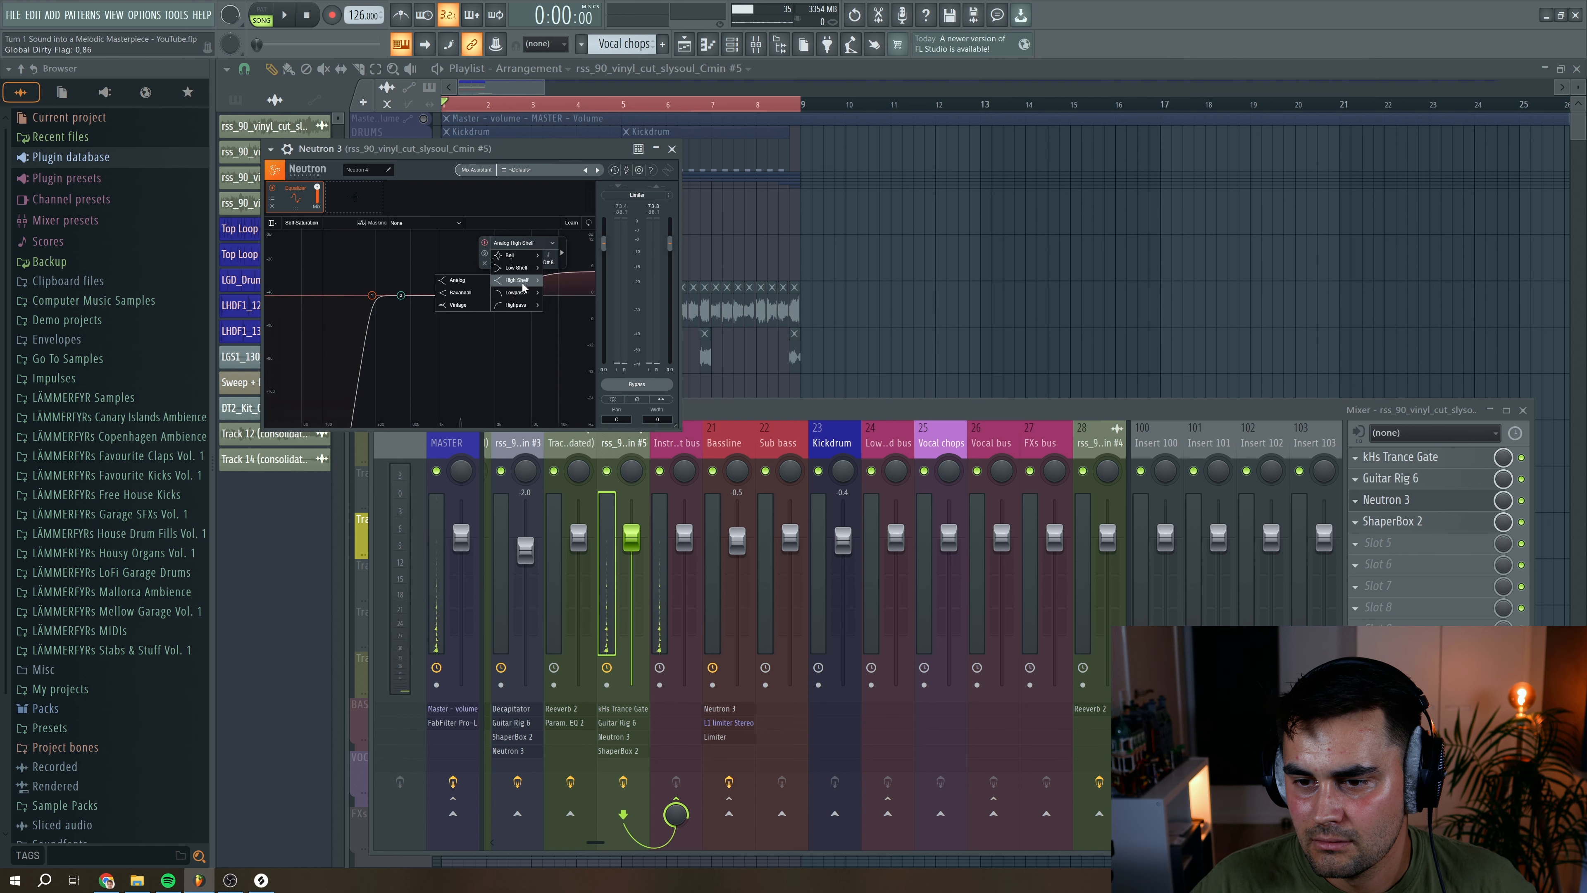
pyautogui.click(475, 294)
pyautogui.press('space')
pyautogui.moveTo(524, 283); pyautogui.dragTo(514, 270)
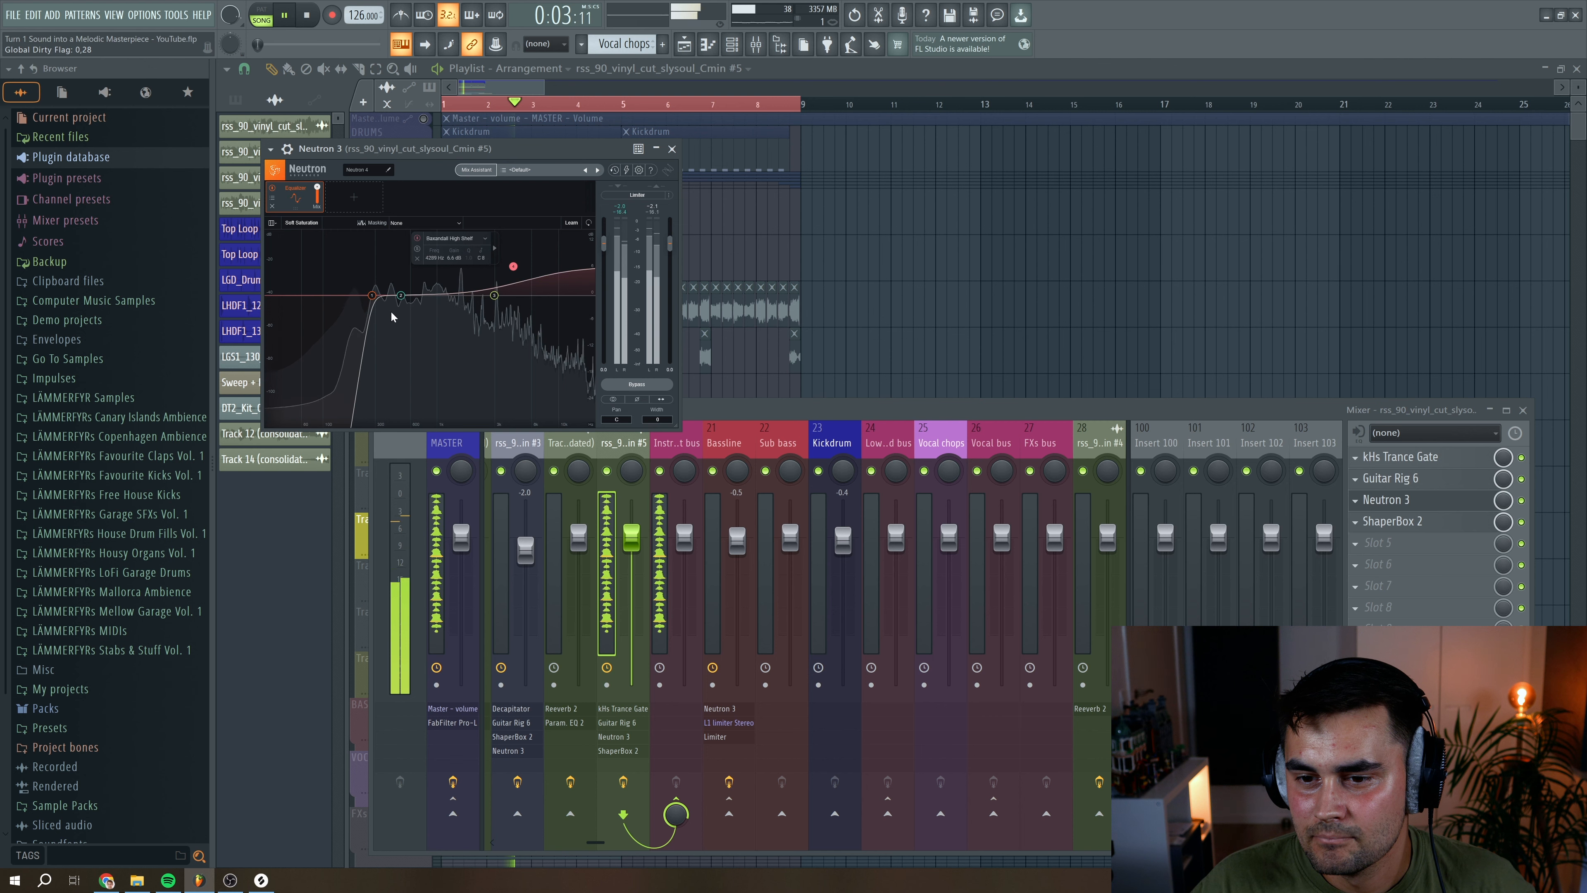
pyautogui.moveTo(372, 295); pyautogui.dragTo(375, 296)
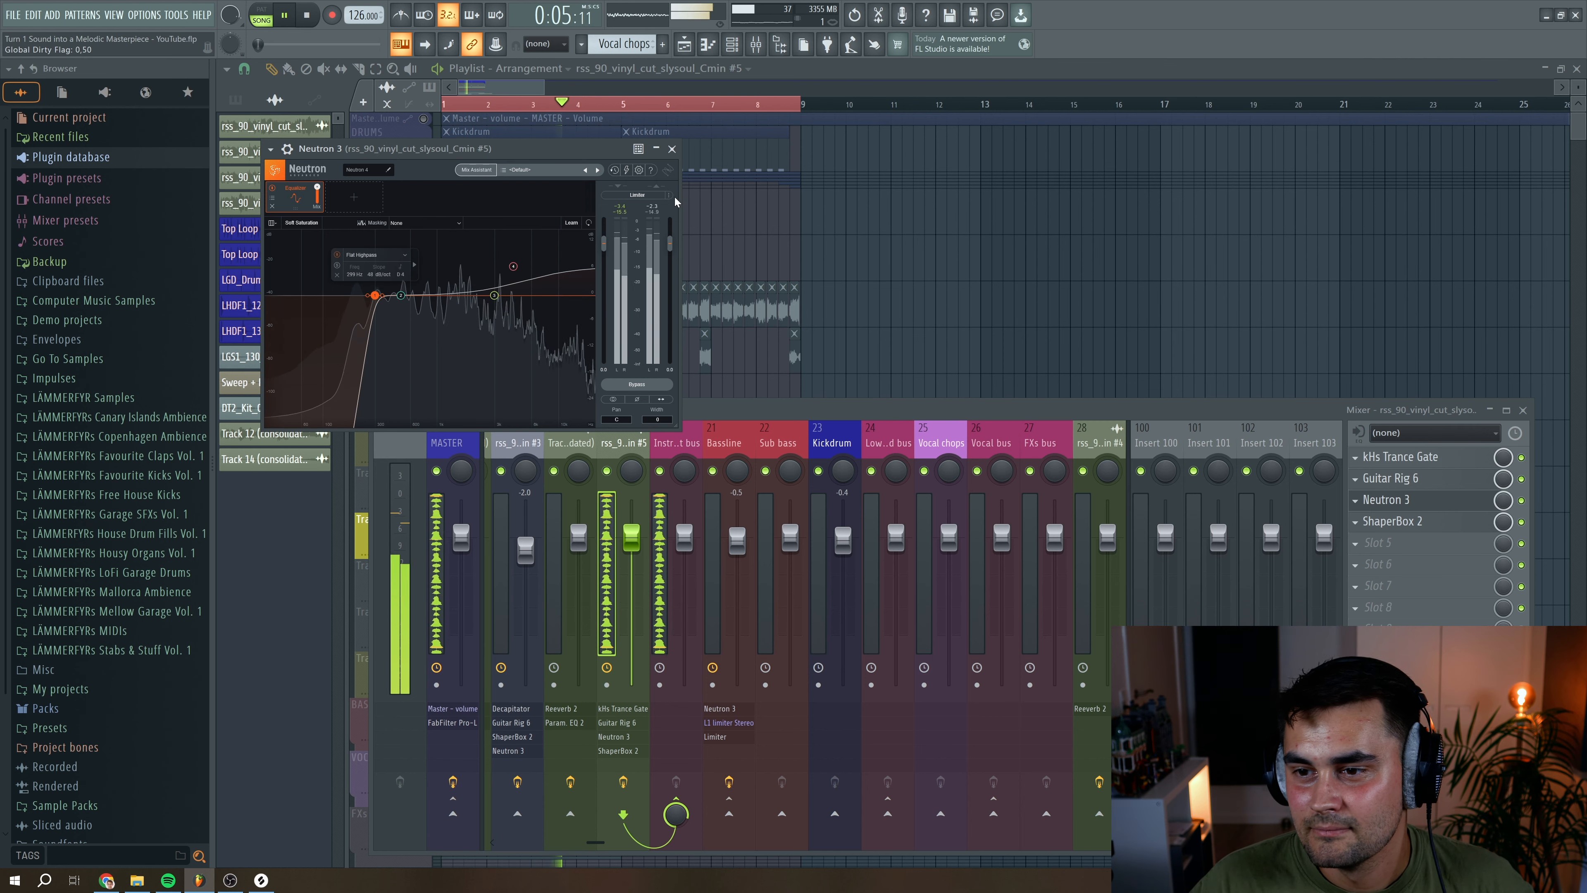
pyautogui.click(672, 150)
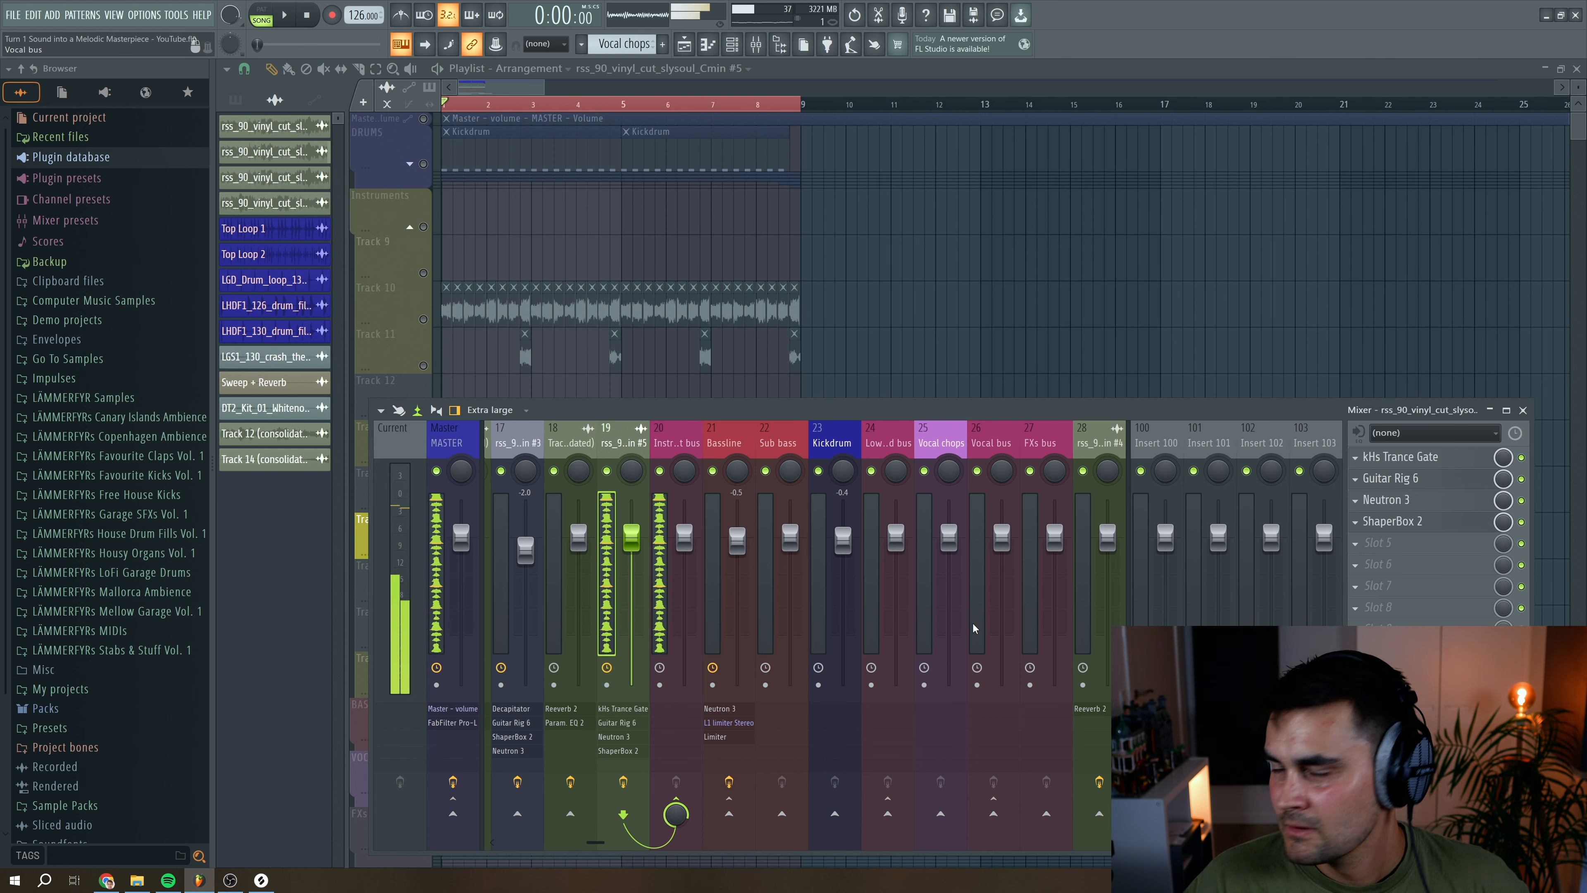
# Add a VC 2A compressor at the end of track 19's Guitar Rig chain, with 28.4 % gain and 18.2 % peak reduction
pyautogui.press('space')
pyautogui.click(1391, 479)
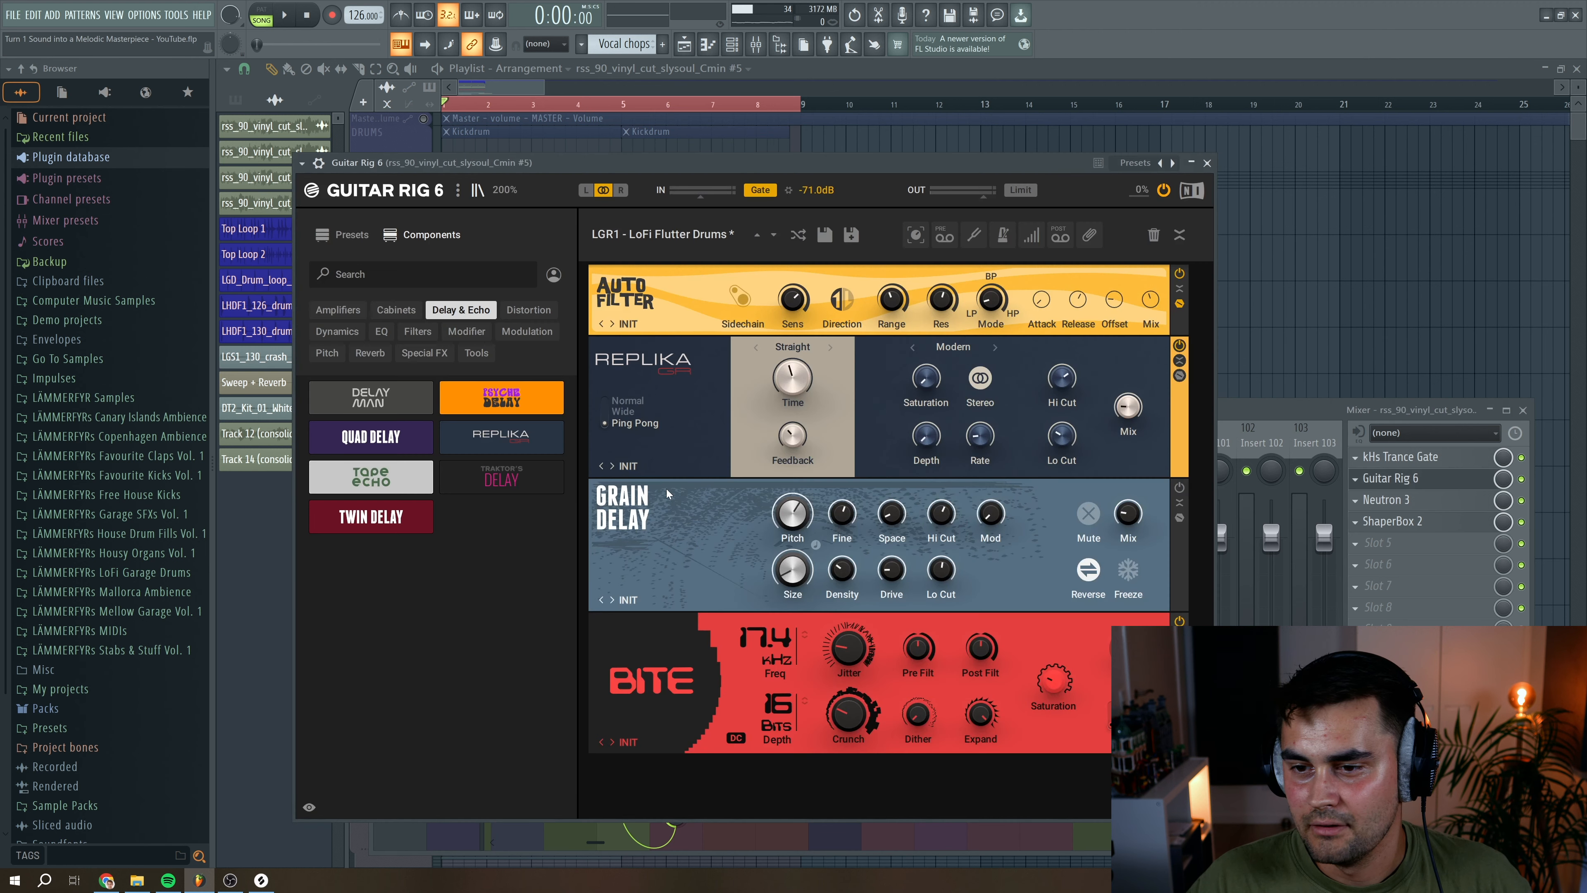
pyautogui.click(350, 332)
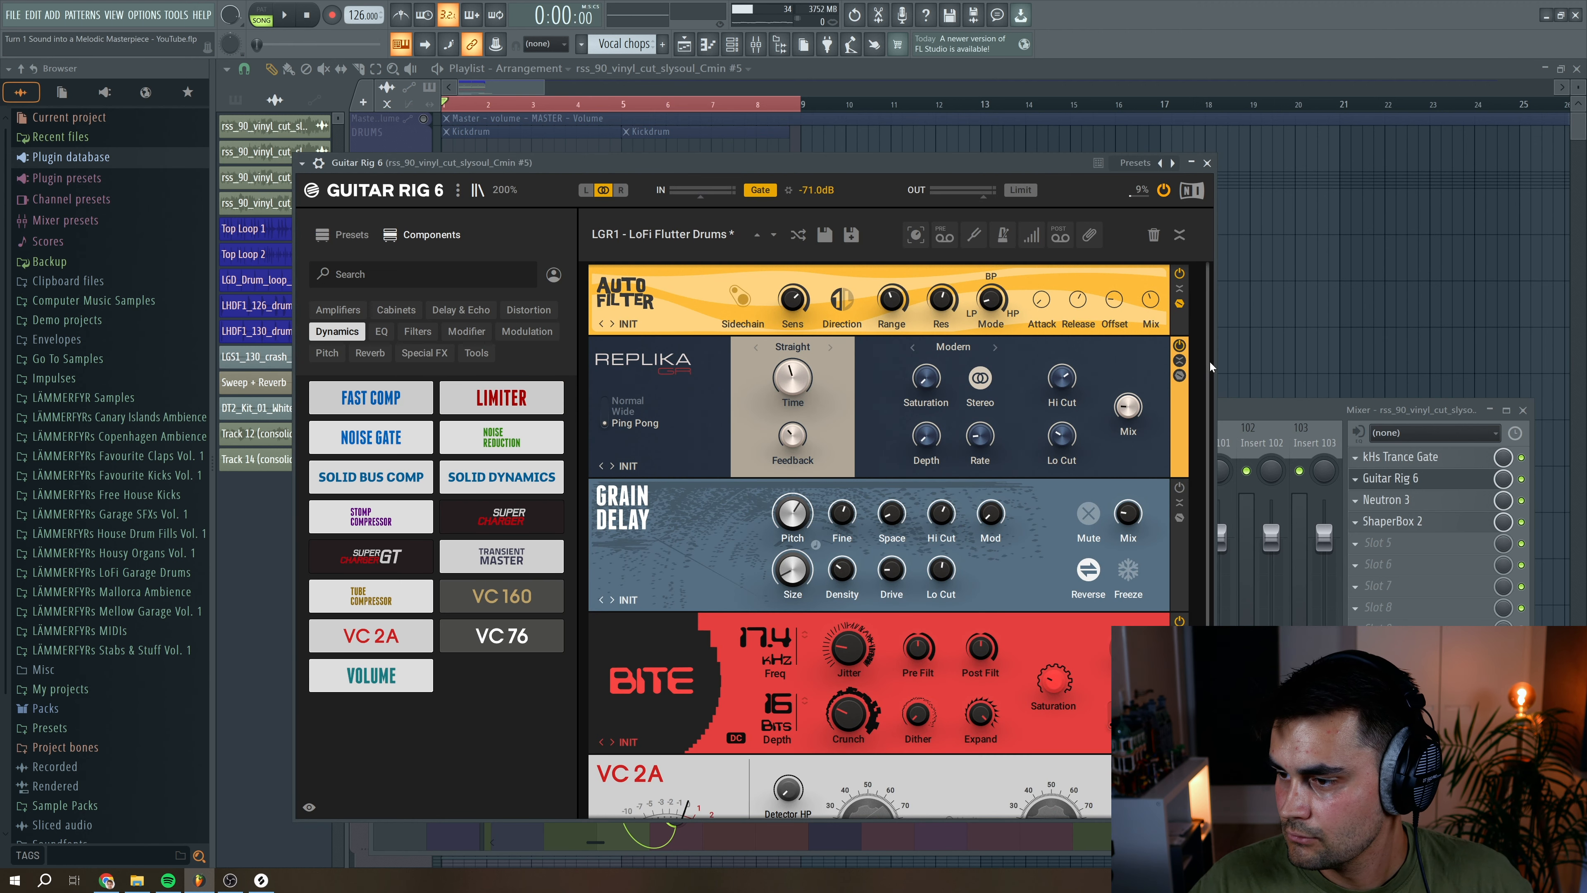
pyautogui.scroll(-2, 820, 767)
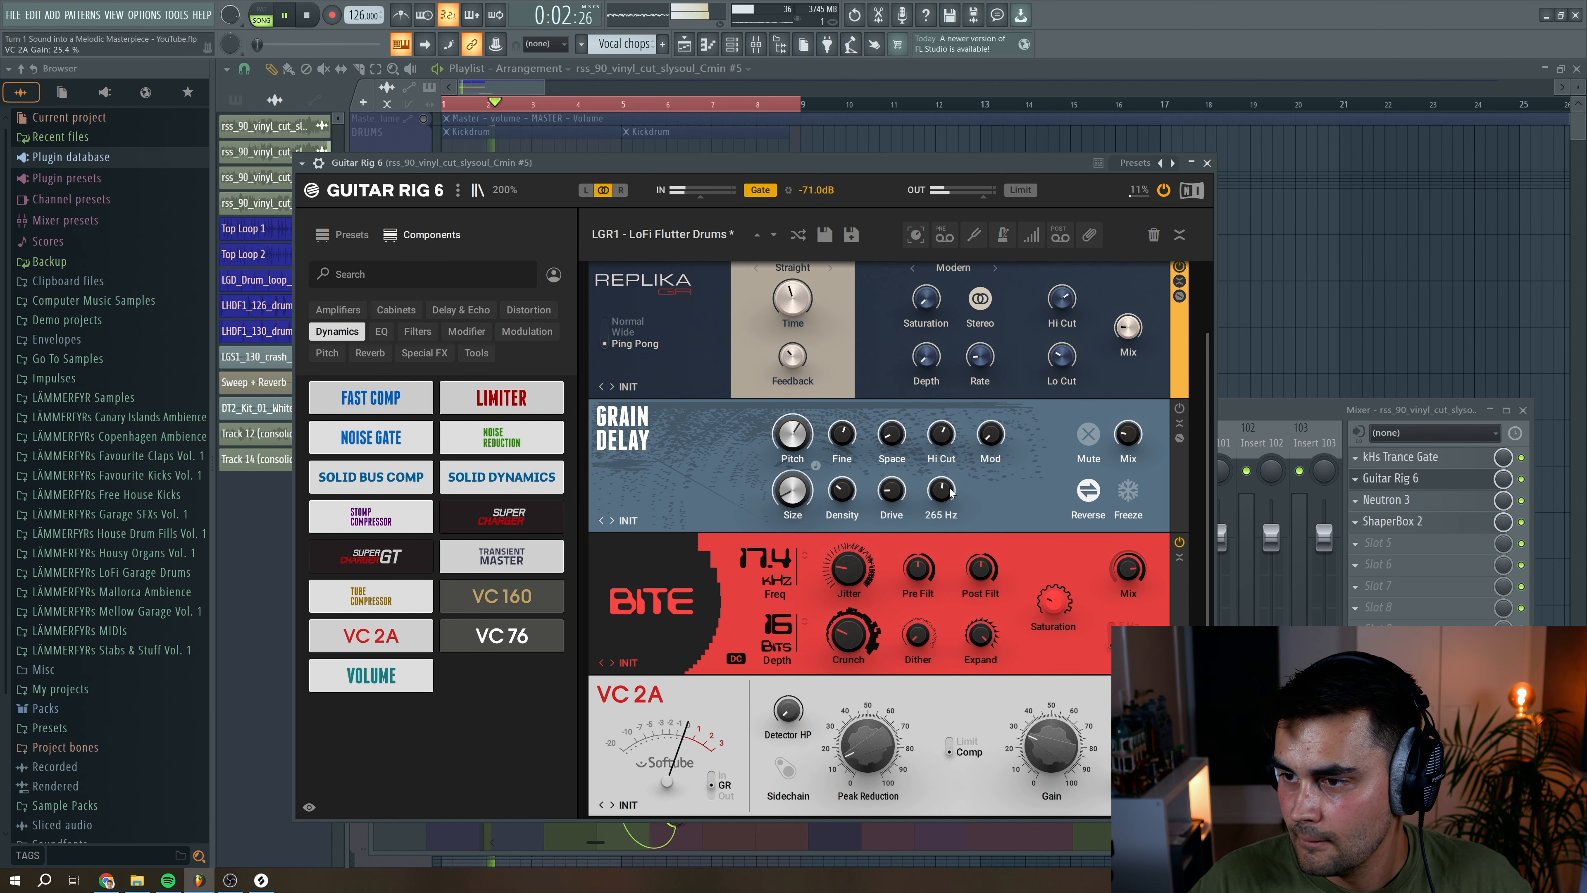
pyautogui.moveTo(893, 163); pyautogui.dragTo(1050, 136)
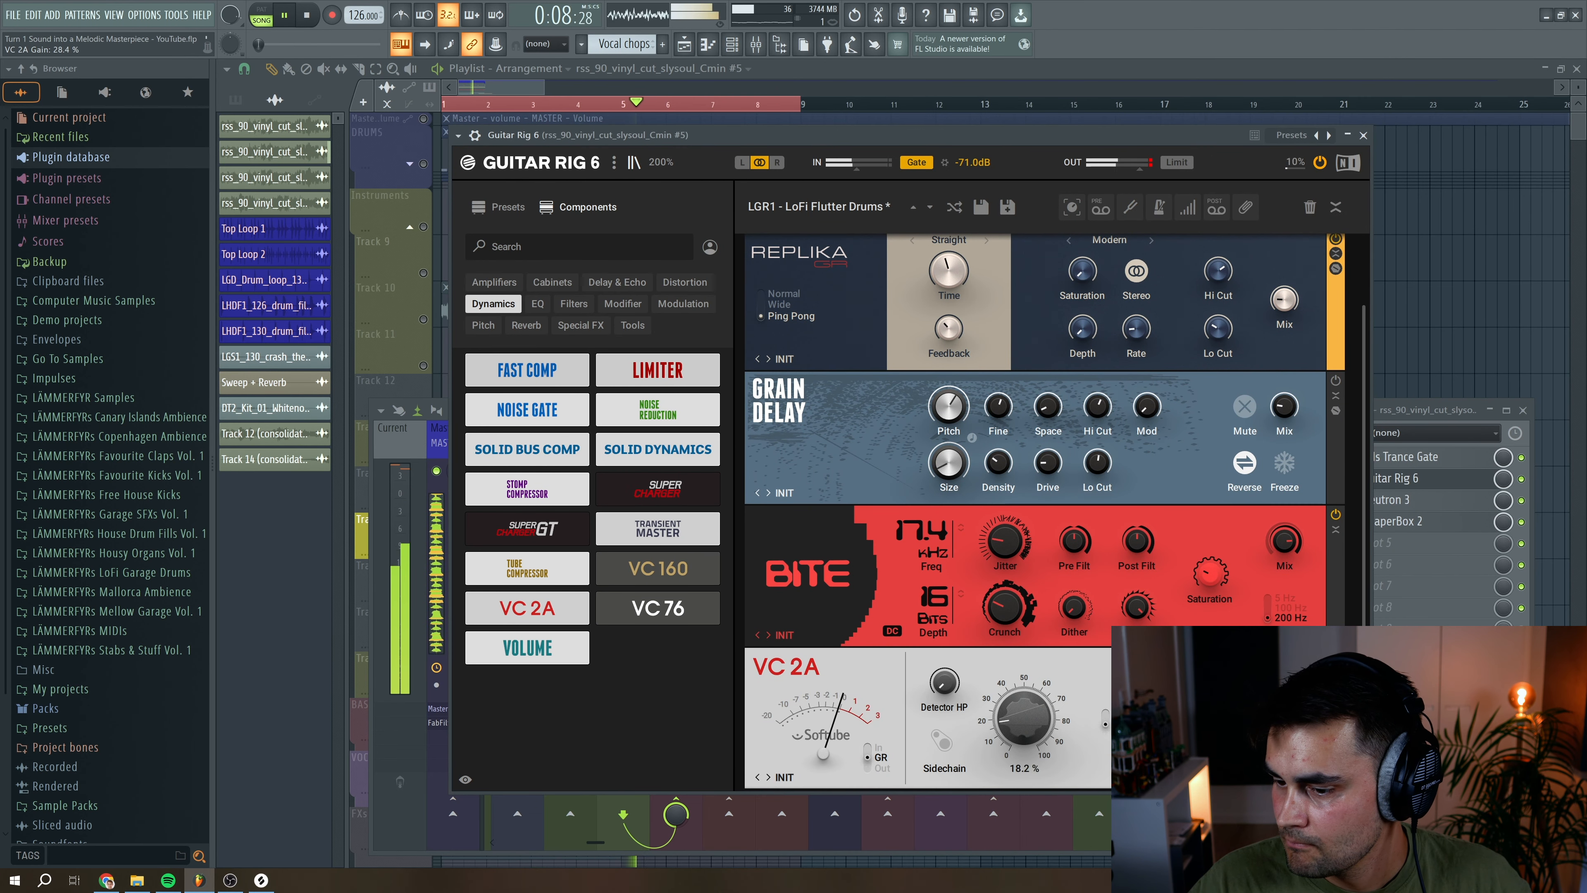
pyautogui.click(1363, 135)
pyautogui.press('space')
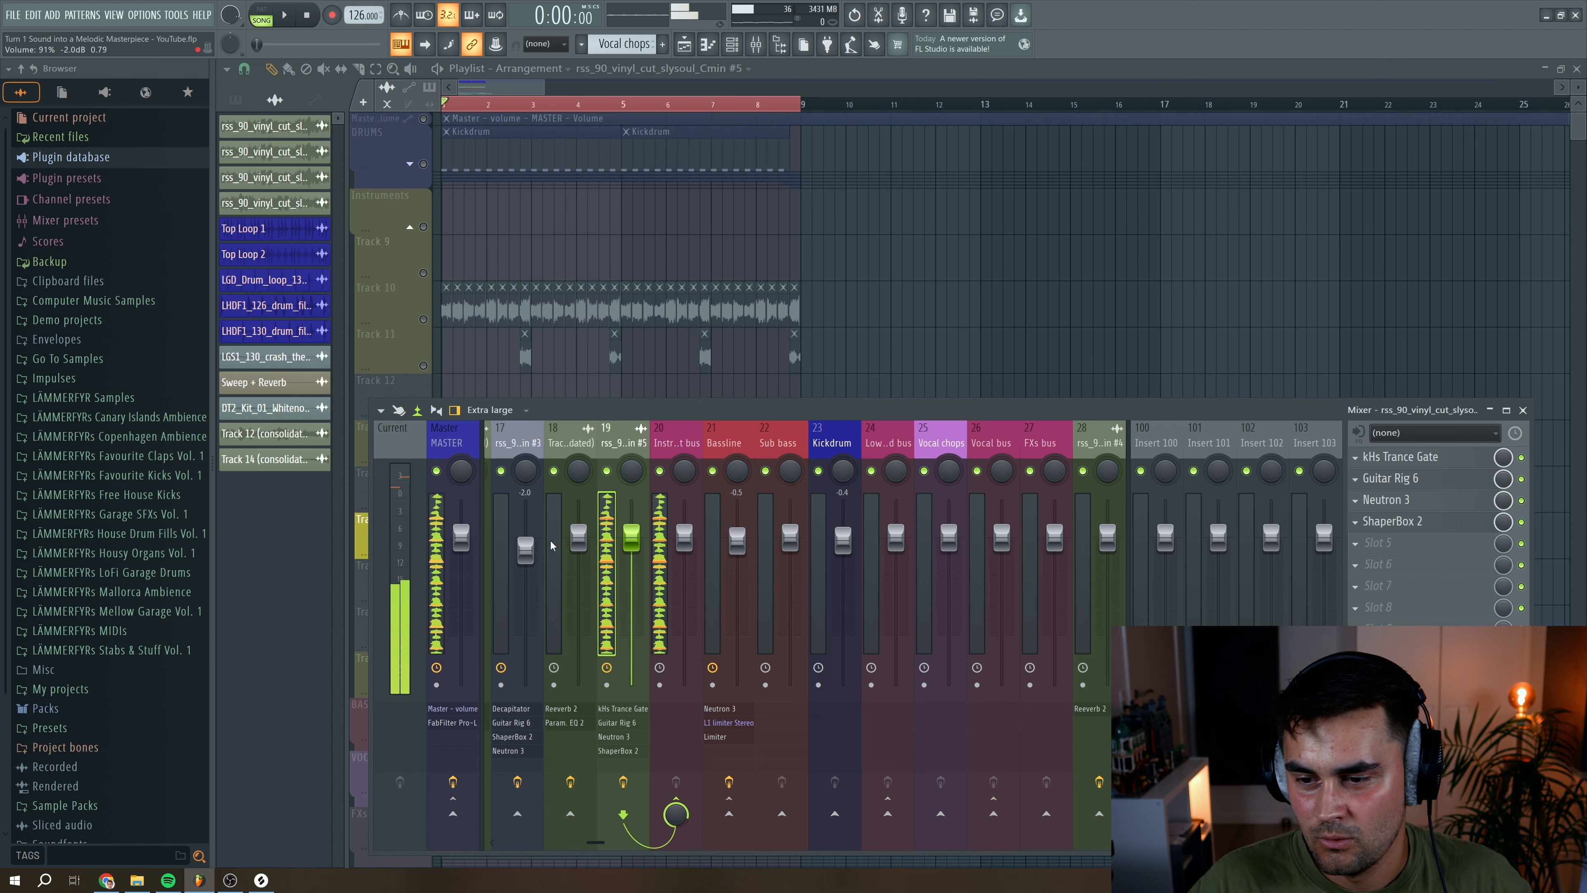
# Unmute the sample layers on playlist tracks 10, 11, 13 and 14 and play them together with track 15
pyautogui.press('F9')
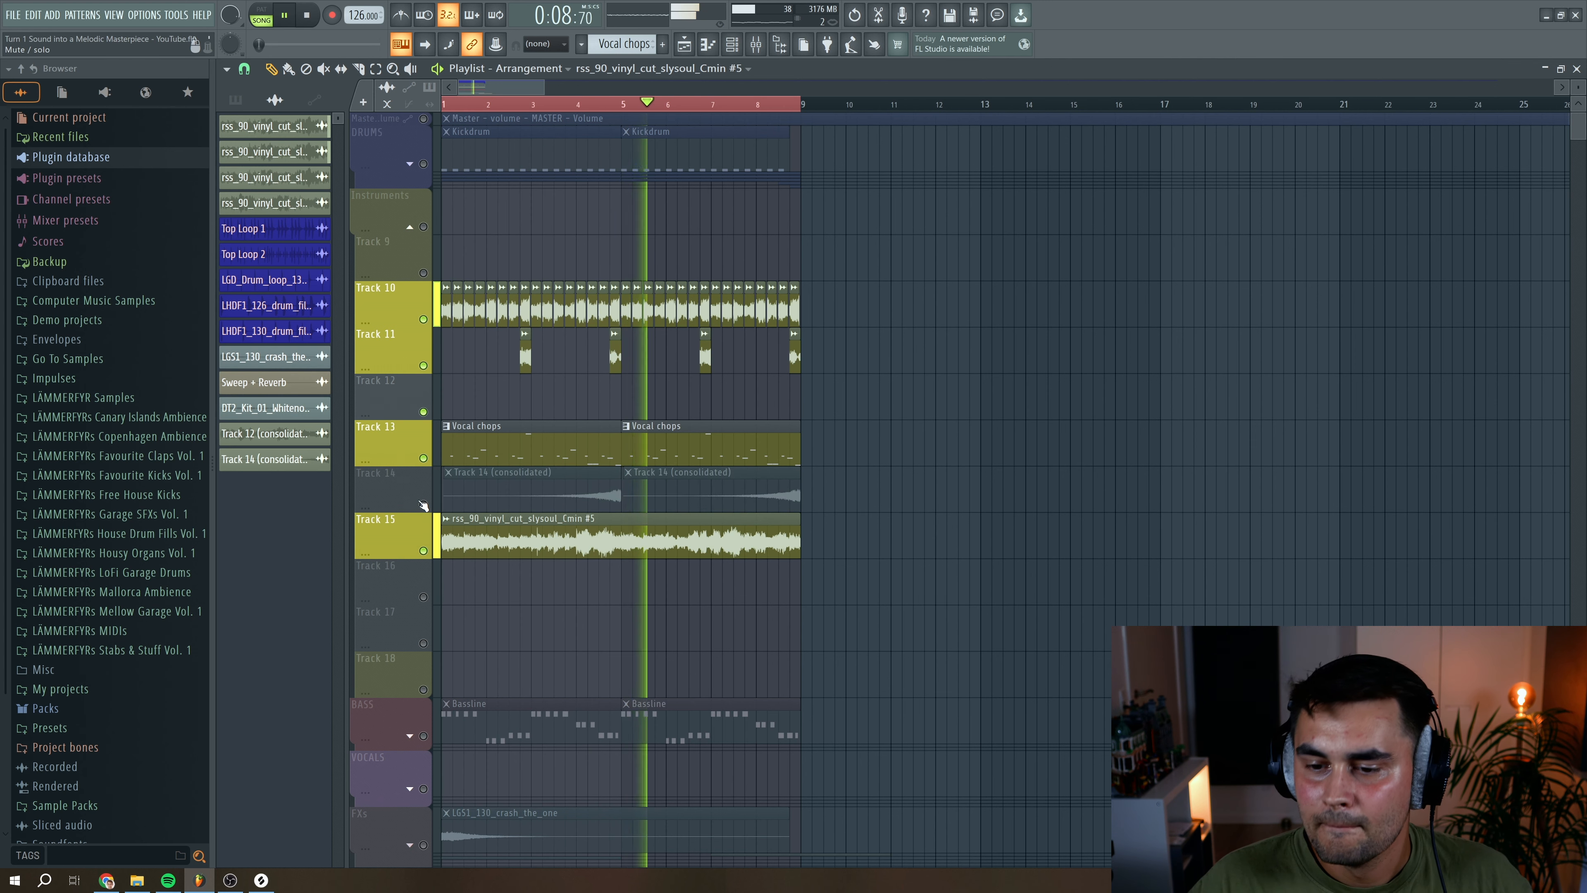
pyautogui.click(423, 505)
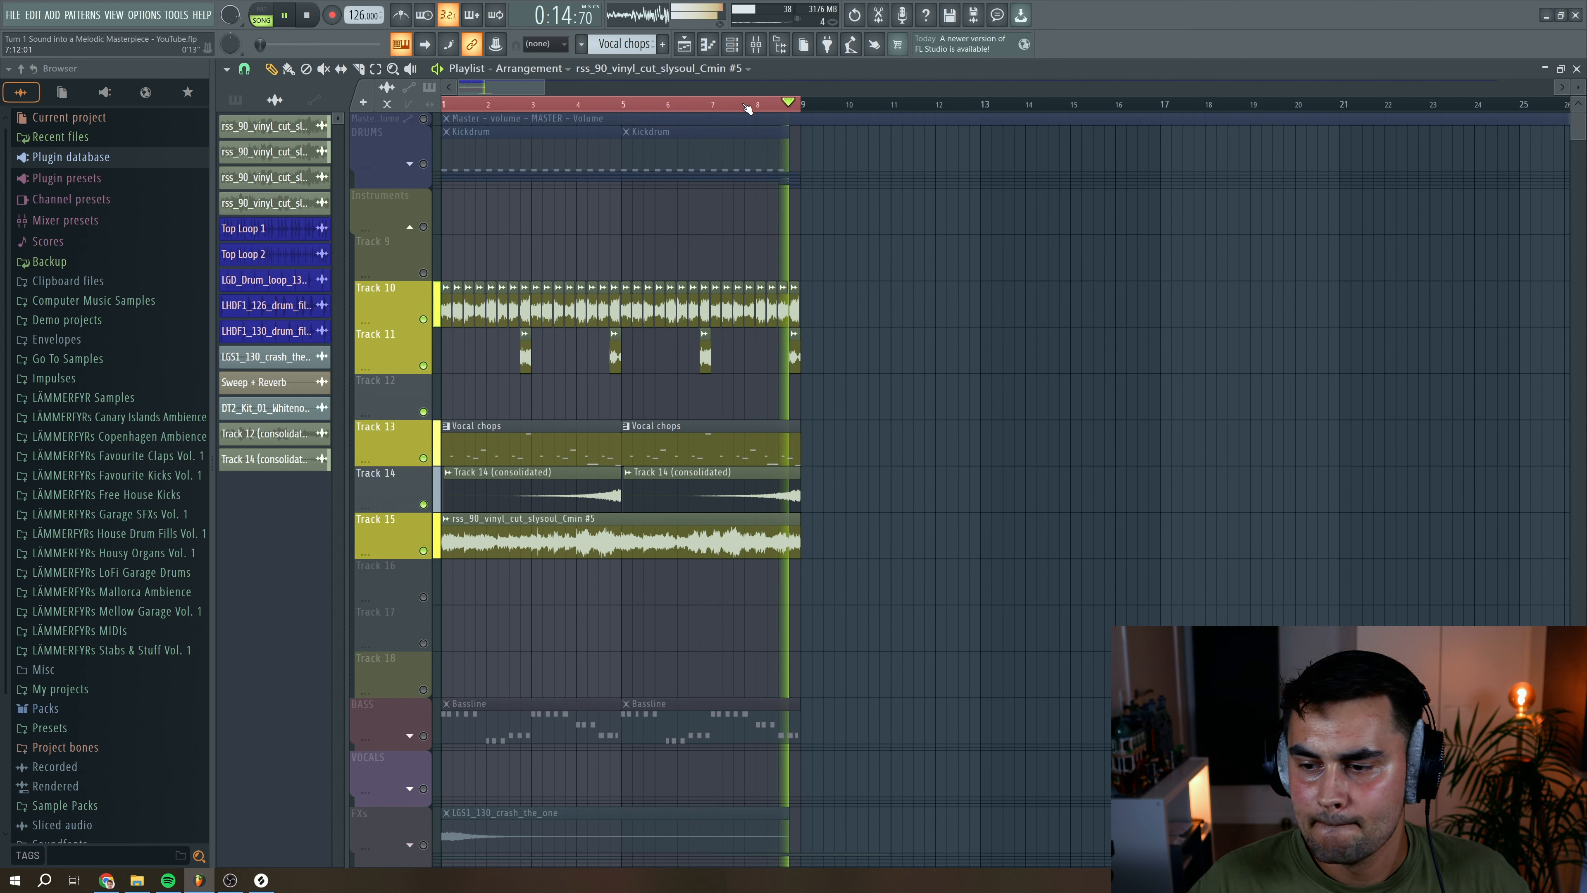
pyautogui.press('space')
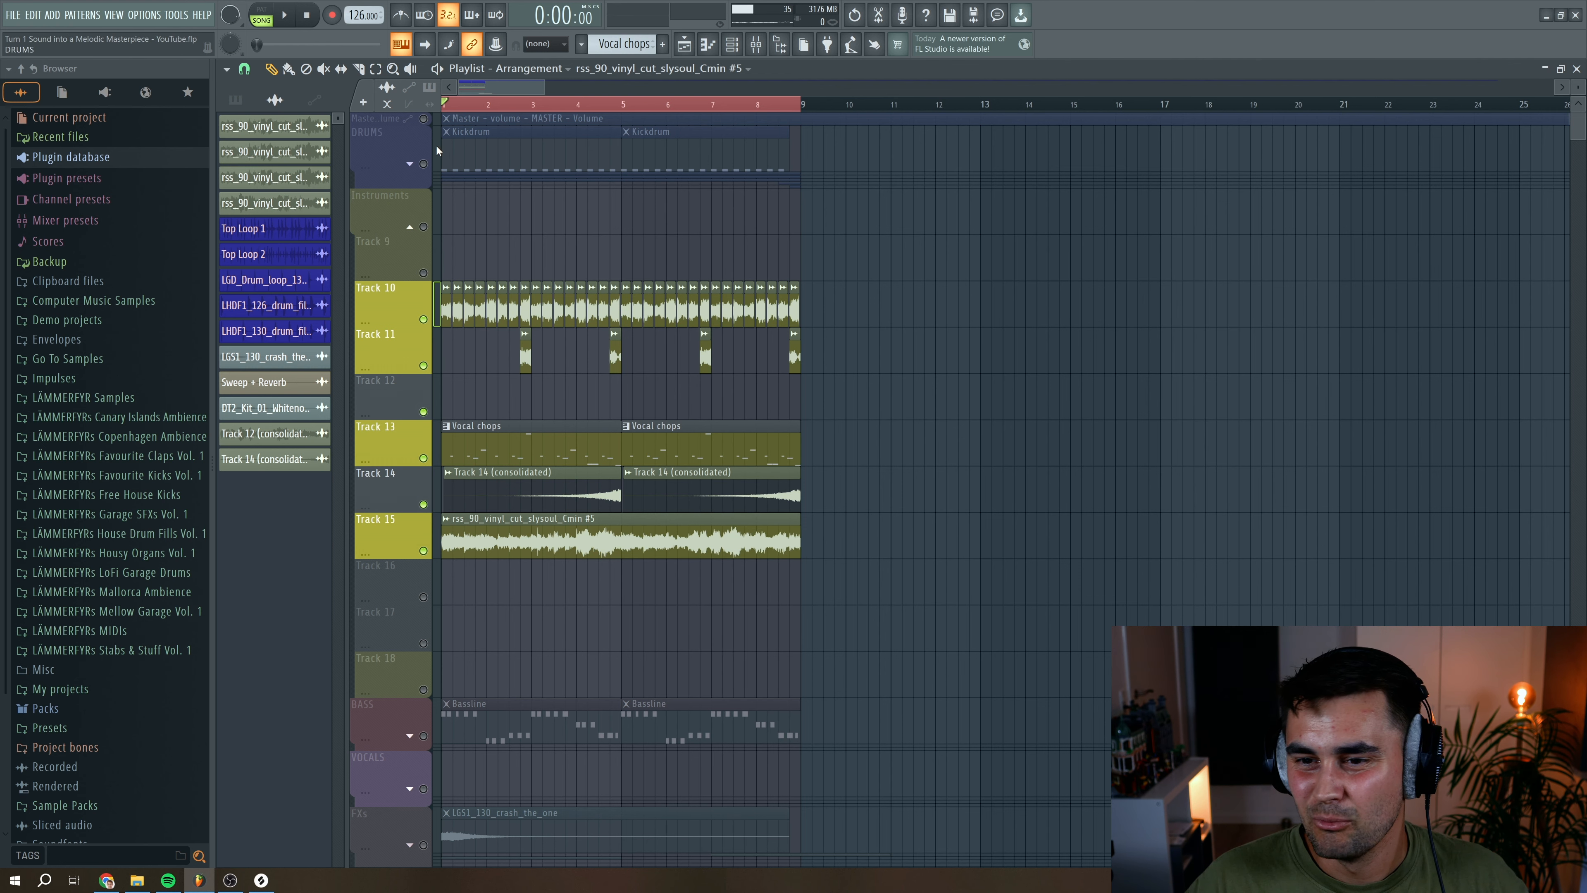
# Unmute all playlist tracks, including drums, bass and FX, and play the full arrangement
pyautogui.rightClick(423, 164)
pyautogui.rightClick(424, 163)
pyautogui.moveTo(543, 88); pyautogui.dragTo(536, 88)
pyautogui.press('space')
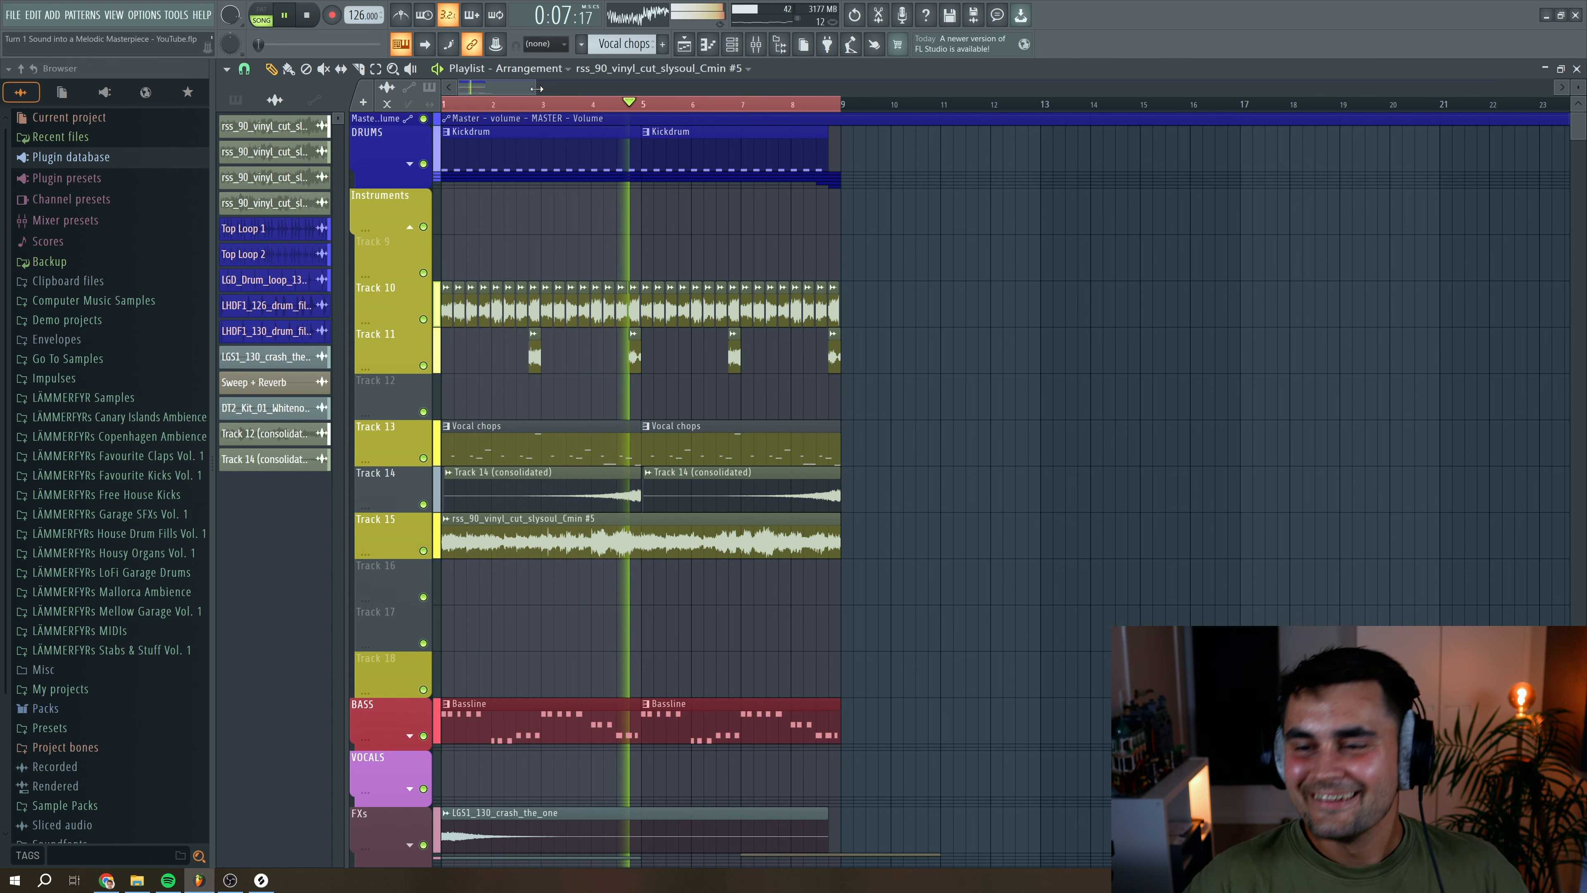
# Lower mixer track 19's fader to -1.1 dB while the full arrangement plays
pyautogui.press('F9')
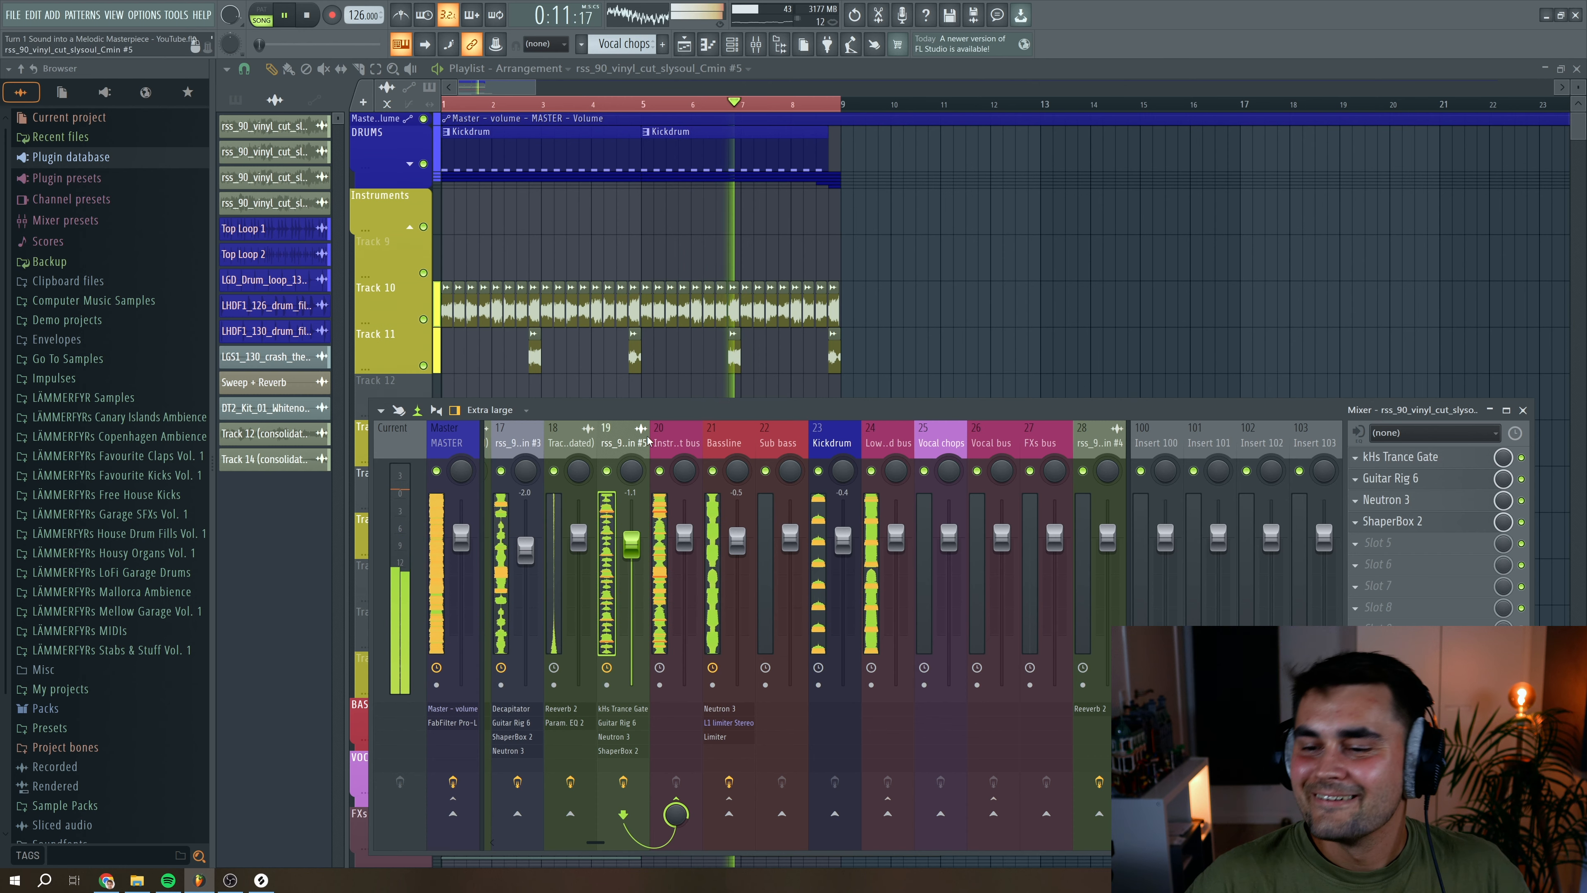
pyautogui.press('F9')
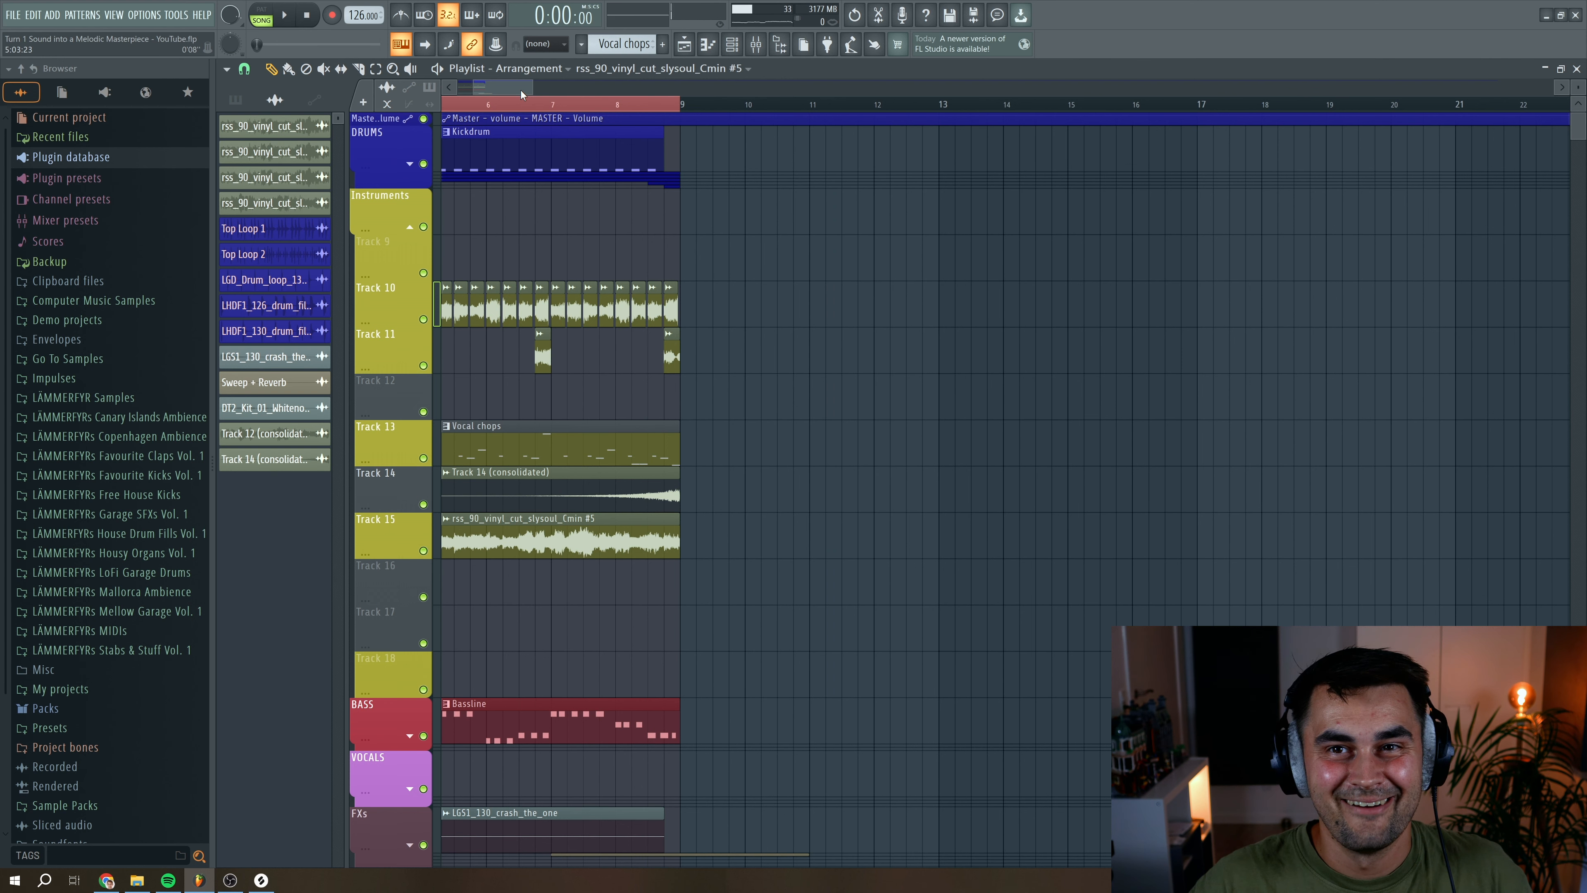
pyautogui.moveTo(520, 90); pyautogui.dragTo(488, 95)
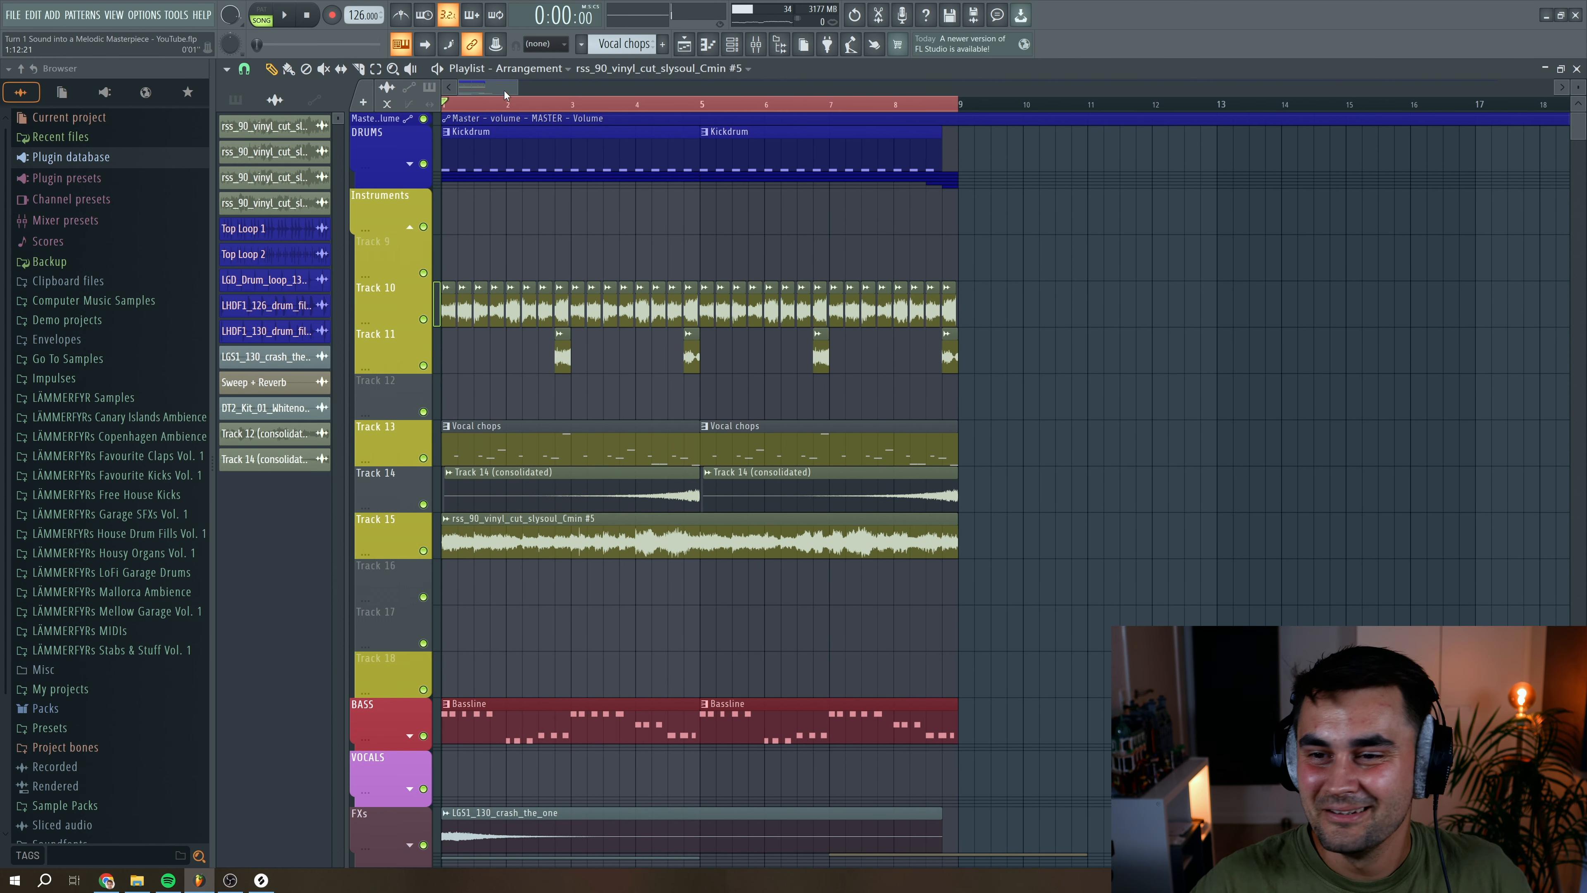